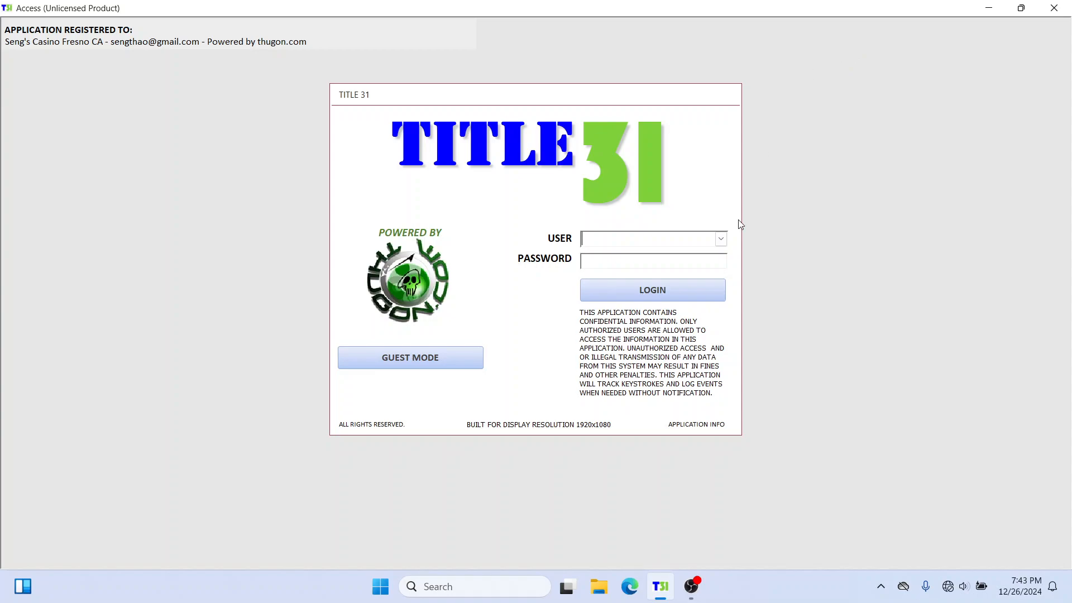
Step: Log in to the application by choosing the user and entering the account password
{"action": "left_click", "coordinate": [721, 238]}
{"action": "left_click", "coordinate": [685, 270]}
{"action": "left_click", "coordinate": [631, 261]}
{"action": "type", "text": "****"}
{"action": "left_click", "coordinate": [658, 289]}
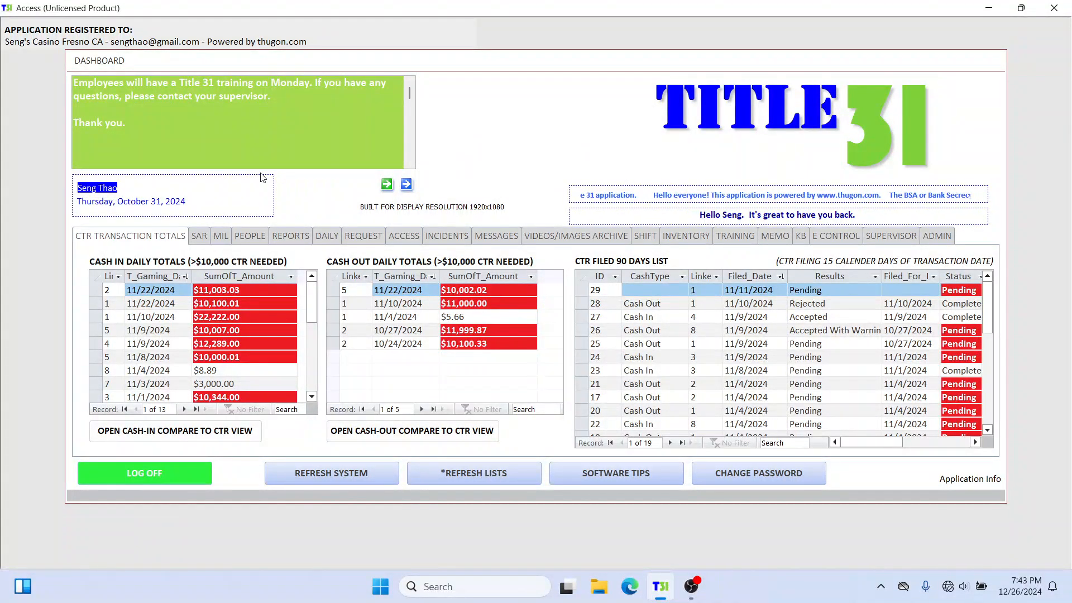
Step: Open the person record with linked ID 2 from the pending exclusion alerts and start a new SAR for it
{"action": "left_click", "coordinate": [200, 237]}
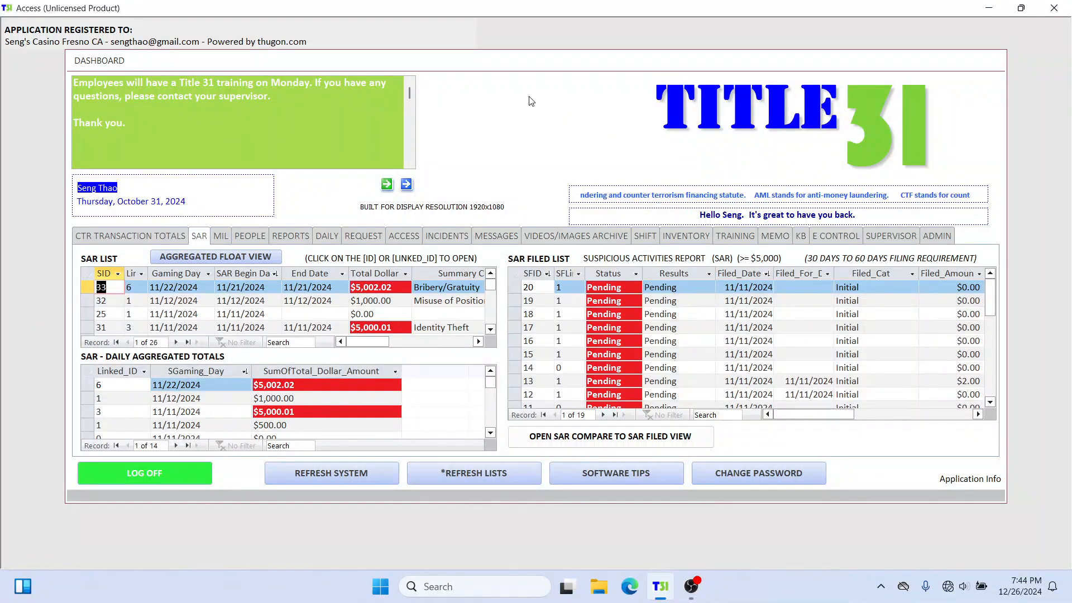
{"action": "left_click", "coordinate": [252, 236]}
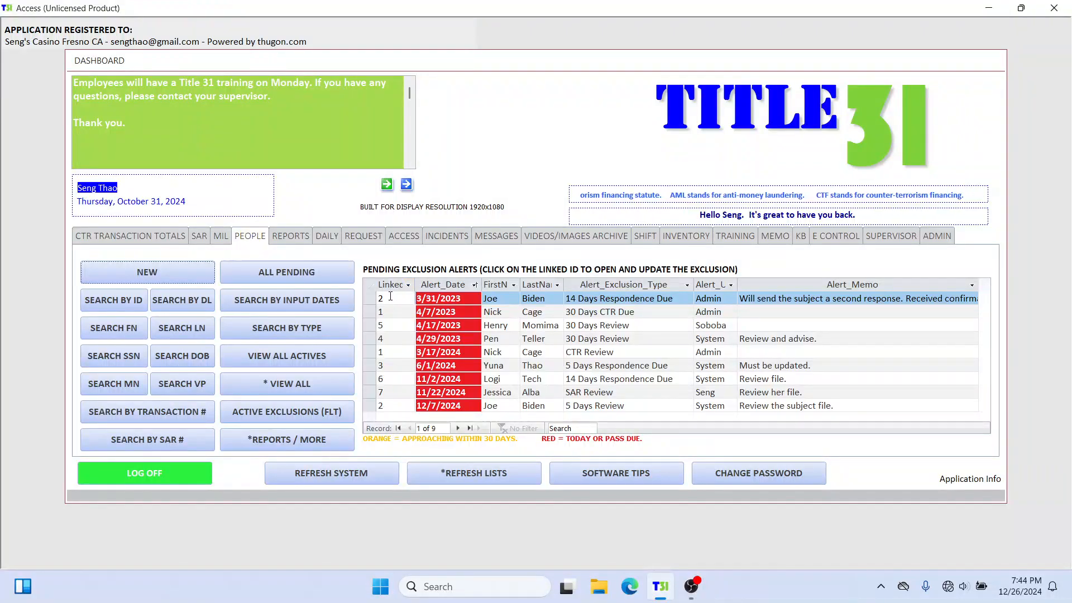
{"action": "left_click", "coordinate": [388, 298]}
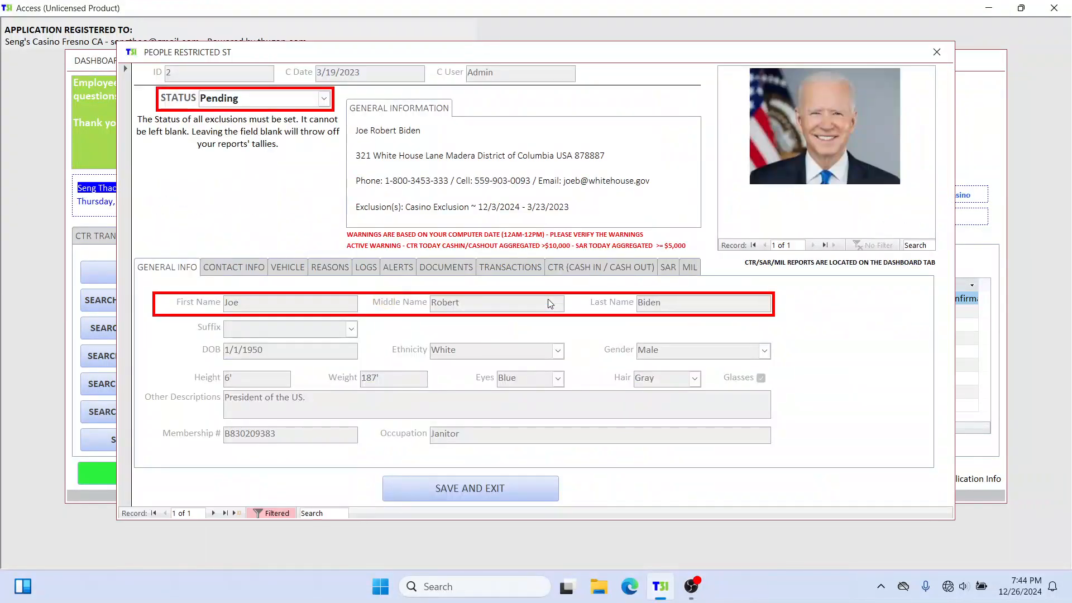
{"action": "left_click_drag", "start_coordinate": [533, 53], "coordinate": [537, 42]}
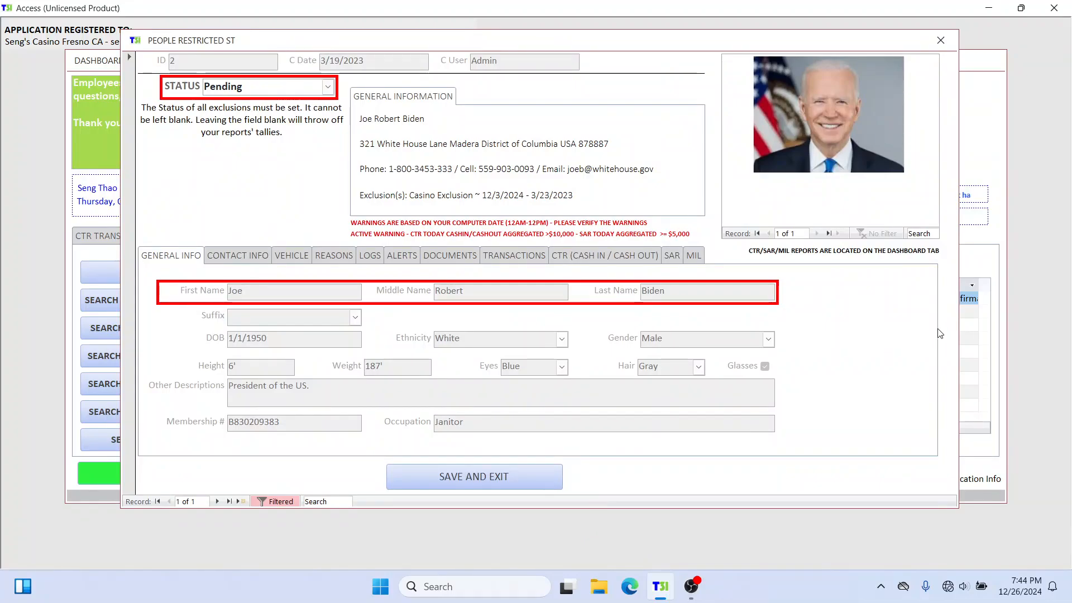
{"action": "left_click", "coordinate": [673, 255]}
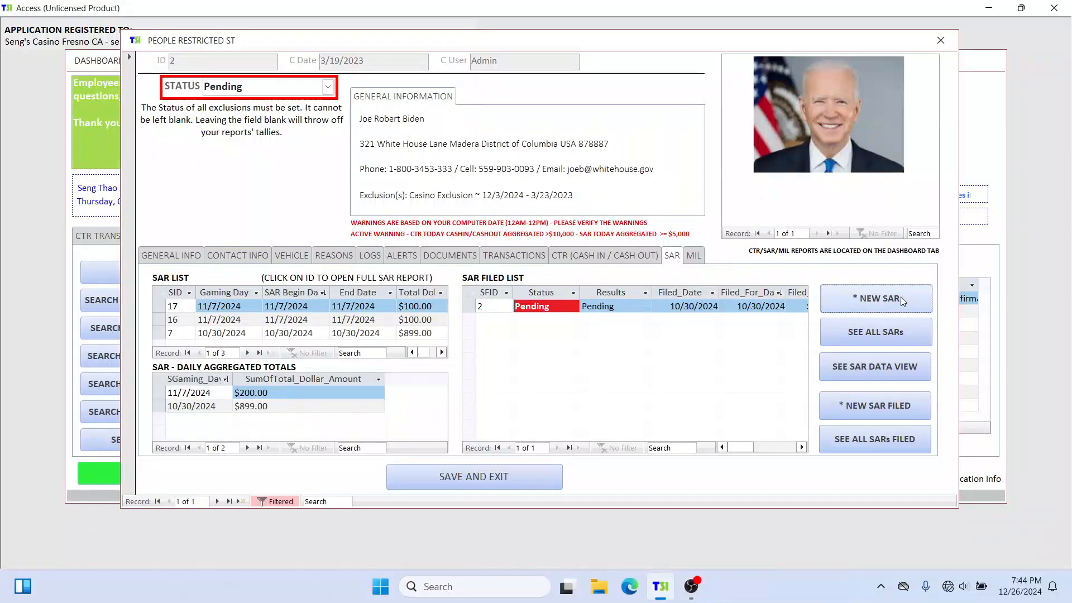
{"action": "left_click", "coordinate": [923, 298]}
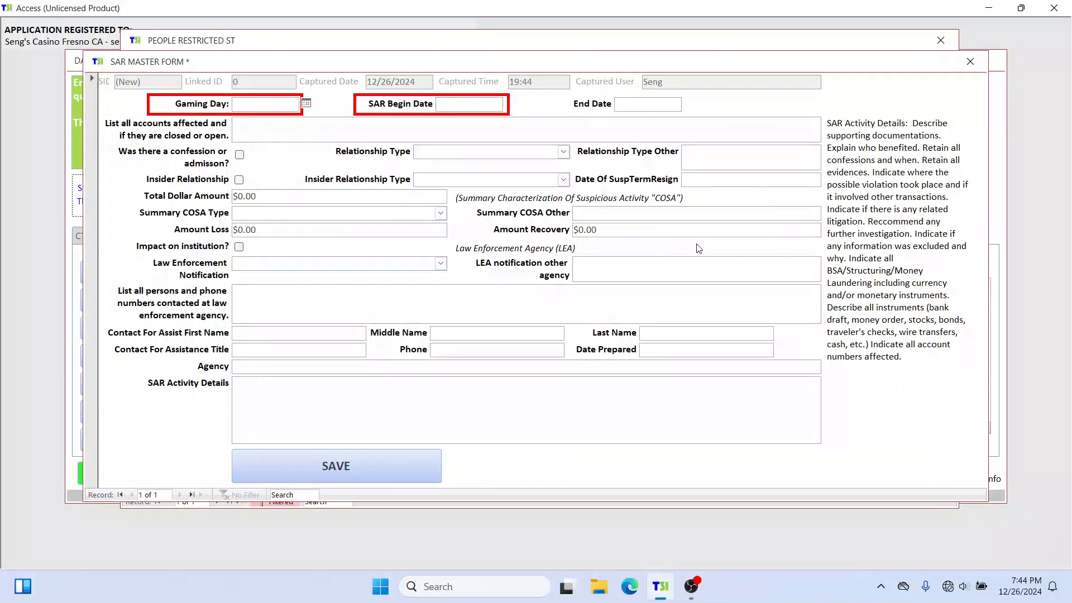
Step: Set the SAR's gaming day, begin date and end date to 12/26/2024
{"action": "left_click", "coordinate": [307, 104]}
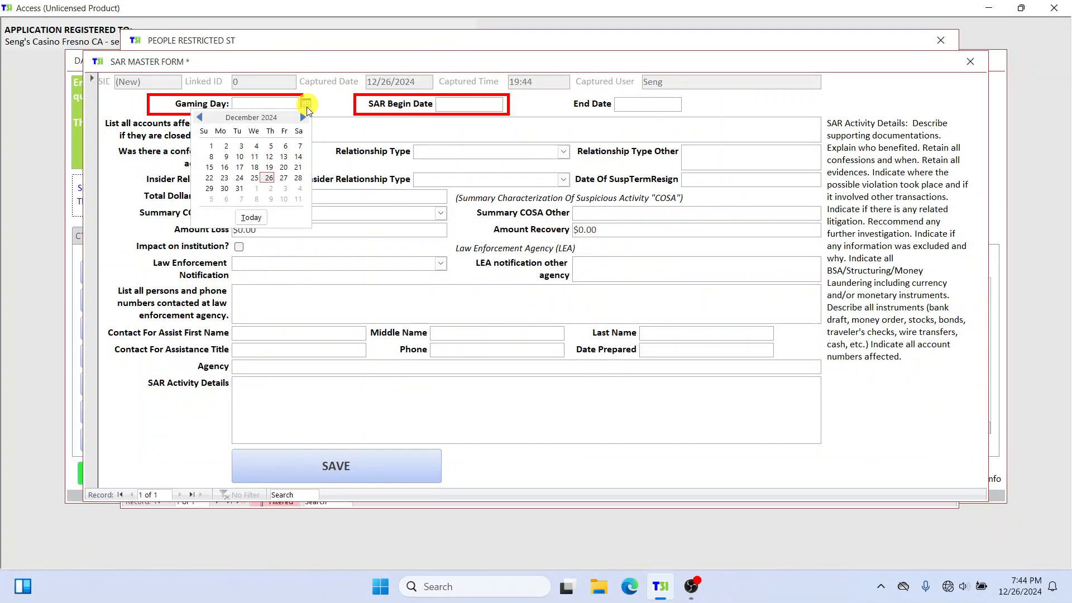
{"action": "left_click", "coordinate": [268, 177]}
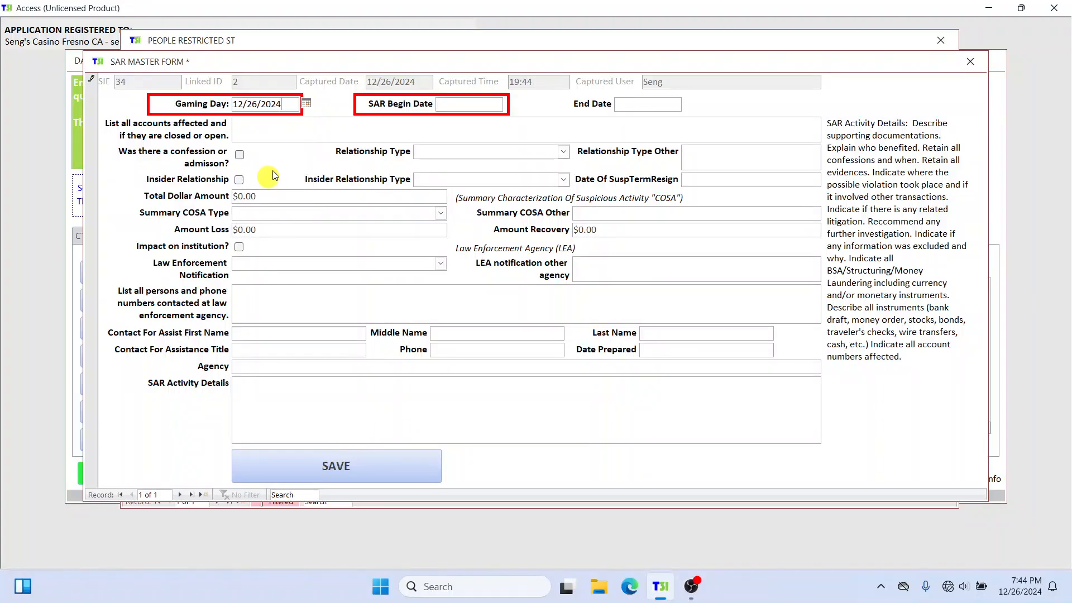
{"action": "left_click", "coordinate": [471, 105]}
{"action": "left_click", "coordinate": [510, 104]}
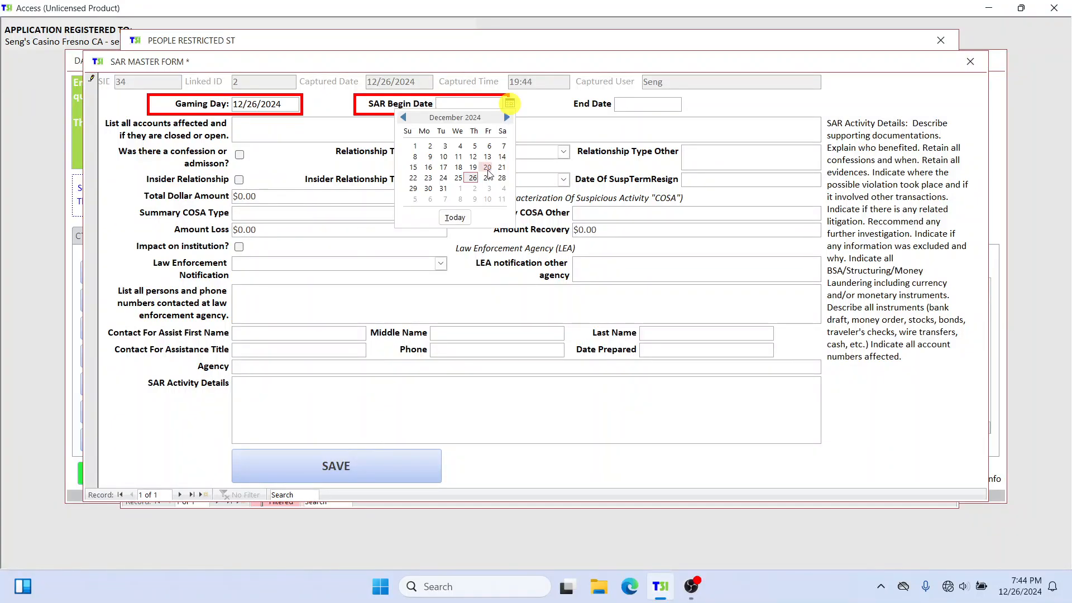
{"action": "left_click", "coordinate": [473, 178]}
{"action": "left_click", "coordinate": [652, 107]}
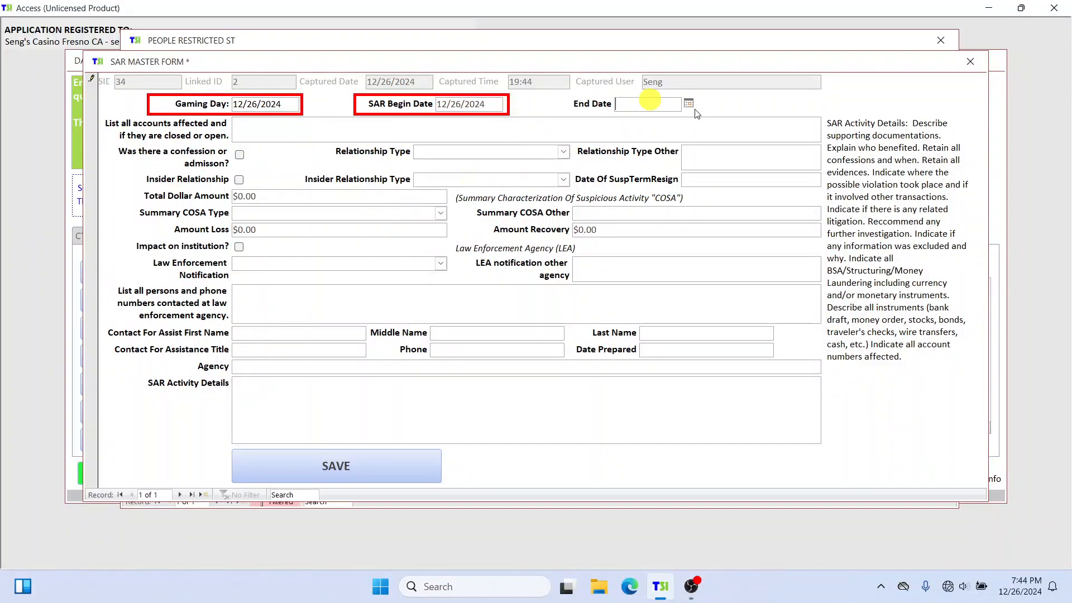
{"action": "left_click", "coordinate": [688, 103]}
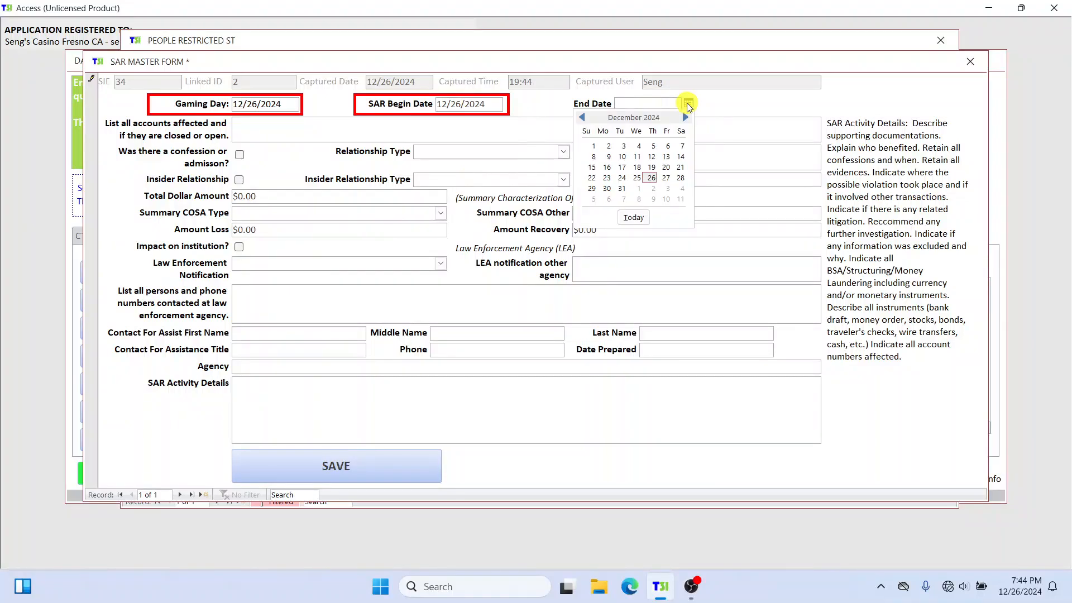
{"action": "left_click", "coordinate": [651, 177]}
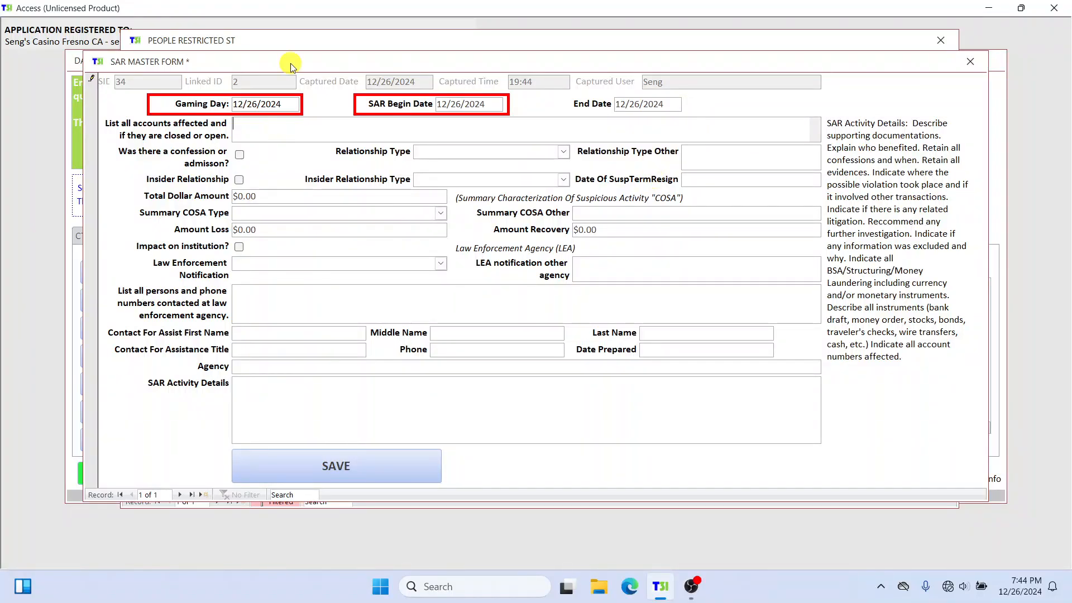
Step: Rearrange the SAR form and person record windows so both stay reachable, with the SAR form in front
{"action": "left_click_drag", "start_coordinate": [290, 65], "coordinate": [299, 122]}
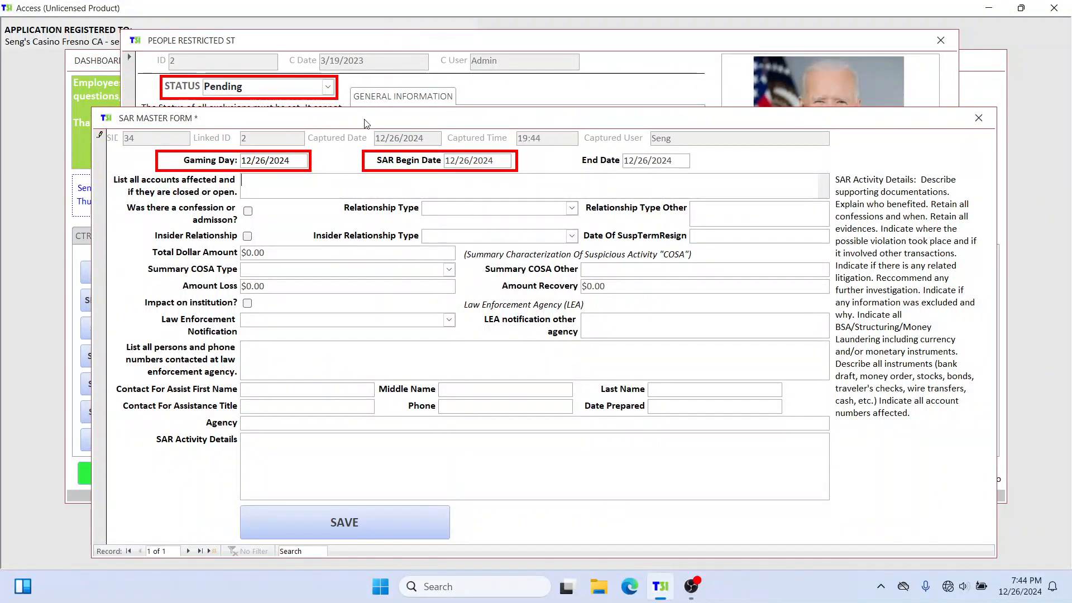
{"action": "left_click_drag", "start_coordinate": [363, 124], "coordinate": [418, 118]}
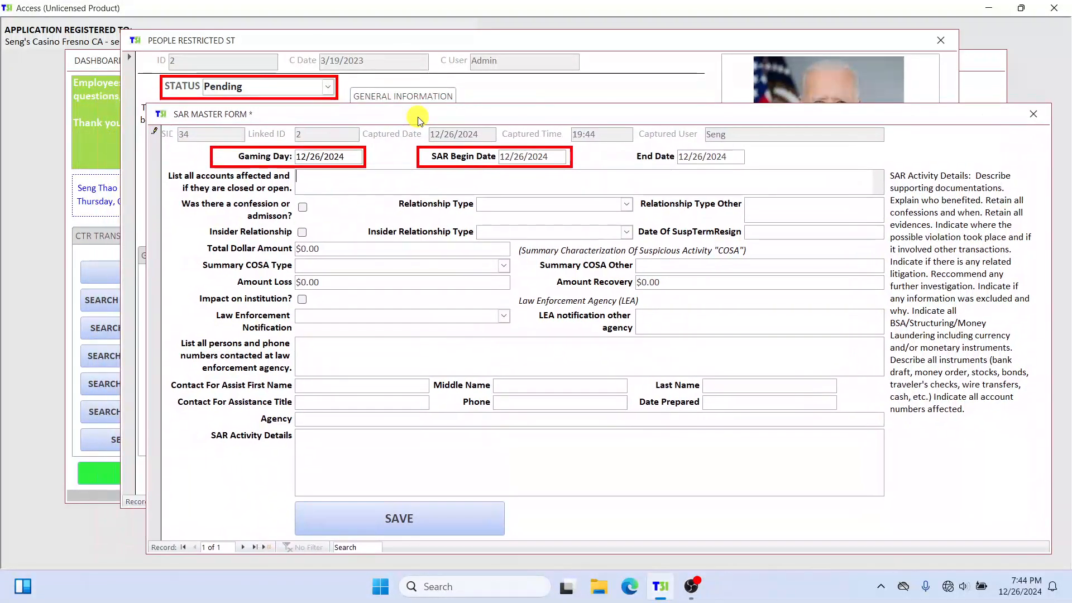
{"action": "left_click", "coordinate": [323, 46]}
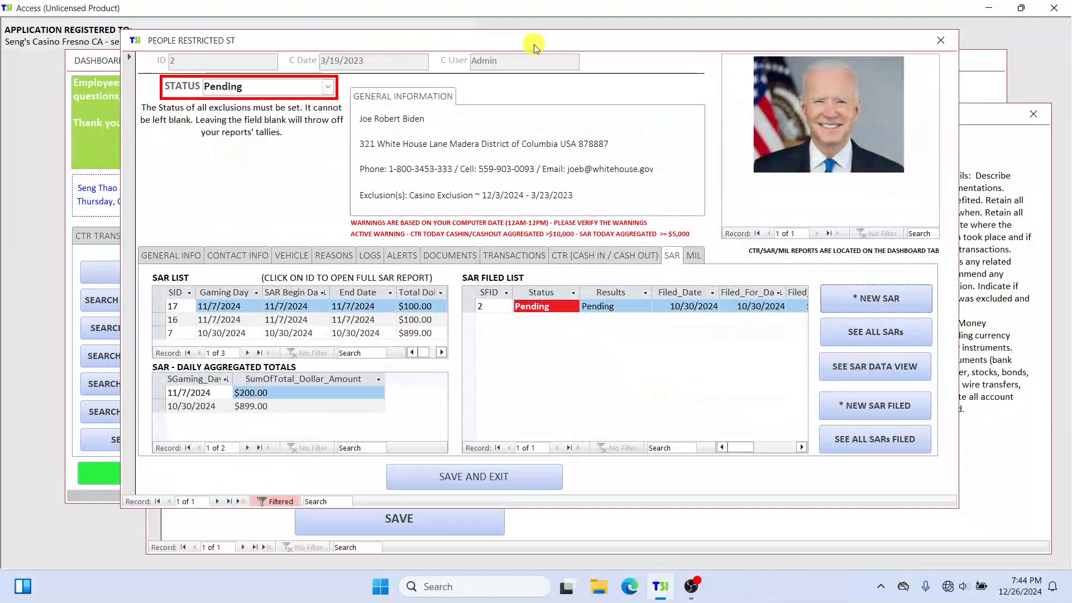
{"action": "left_click_drag", "start_coordinate": [533, 44], "coordinate": [451, 49]}
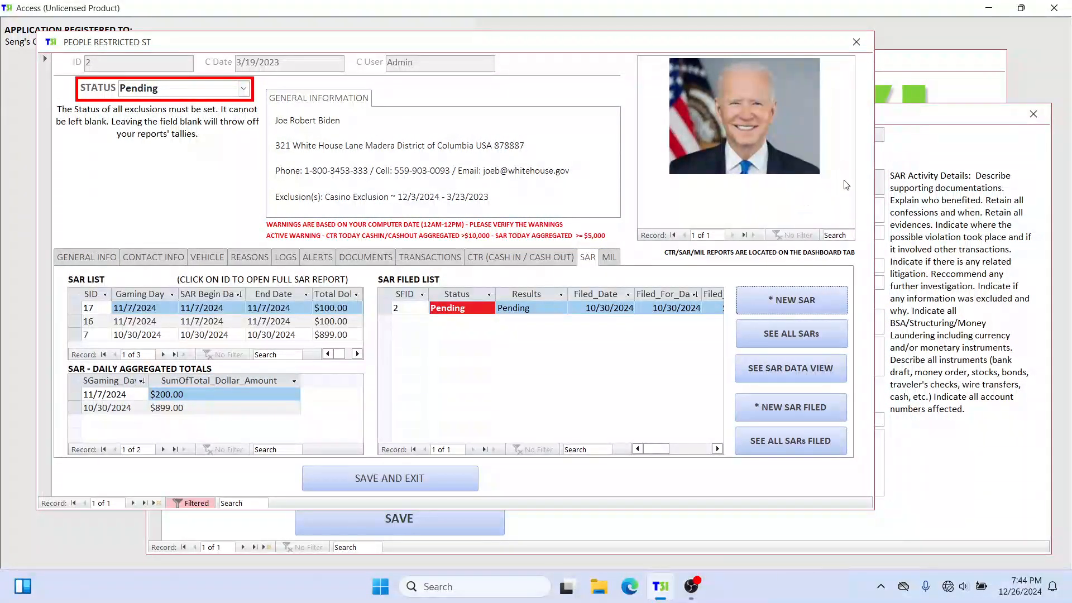
{"action": "left_click", "coordinate": [949, 119]}
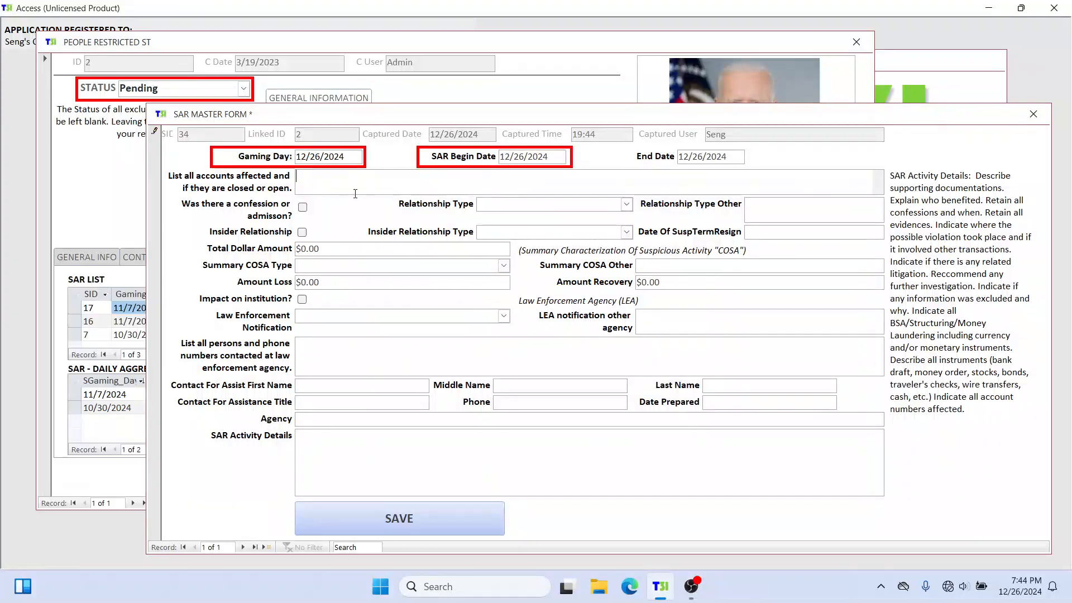
{"action": "left_click", "coordinate": [376, 41]}
{"action": "left_click", "coordinate": [928, 114]}
Step: Enter the affected account number in the SAR's list of accounts
{"action": "left_click", "coordinate": [331, 185]}
{"action": "type", "text": "#adfasdfsadf999"}
Step: Mark that there was a confession or admission and set the relationship type to Customer
{"action": "left_click", "coordinate": [302, 209]}
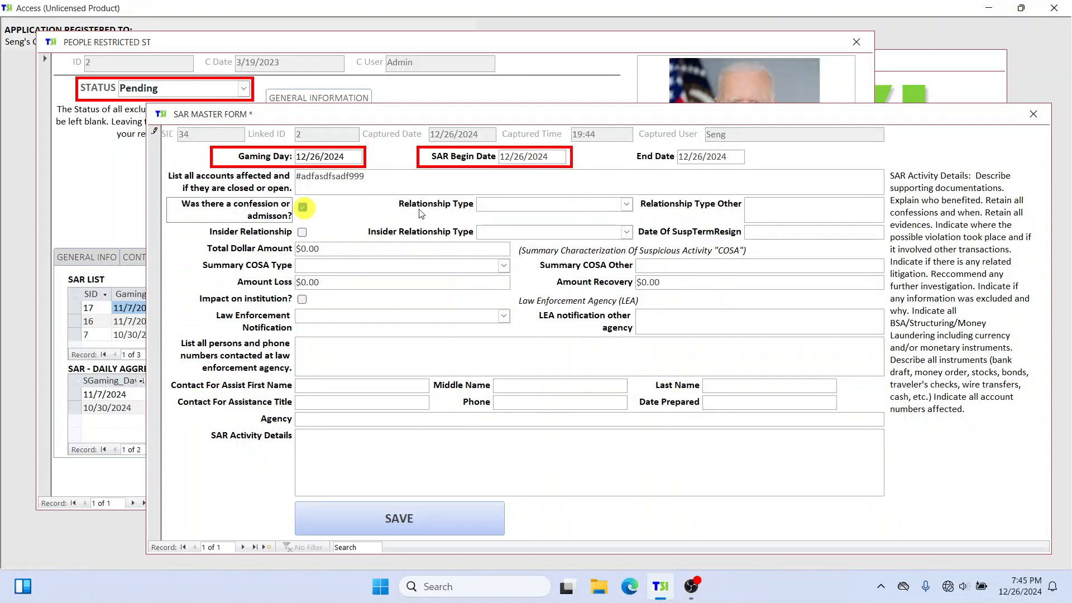
{"action": "left_click", "coordinate": [626, 205]}
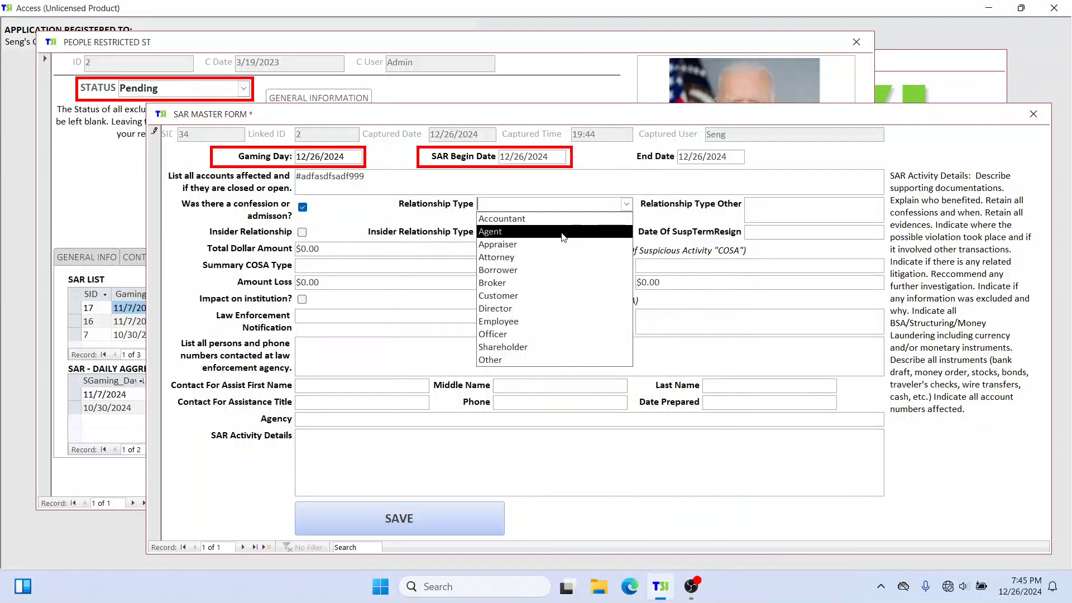
{"action": "left_click", "coordinate": [537, 296]}
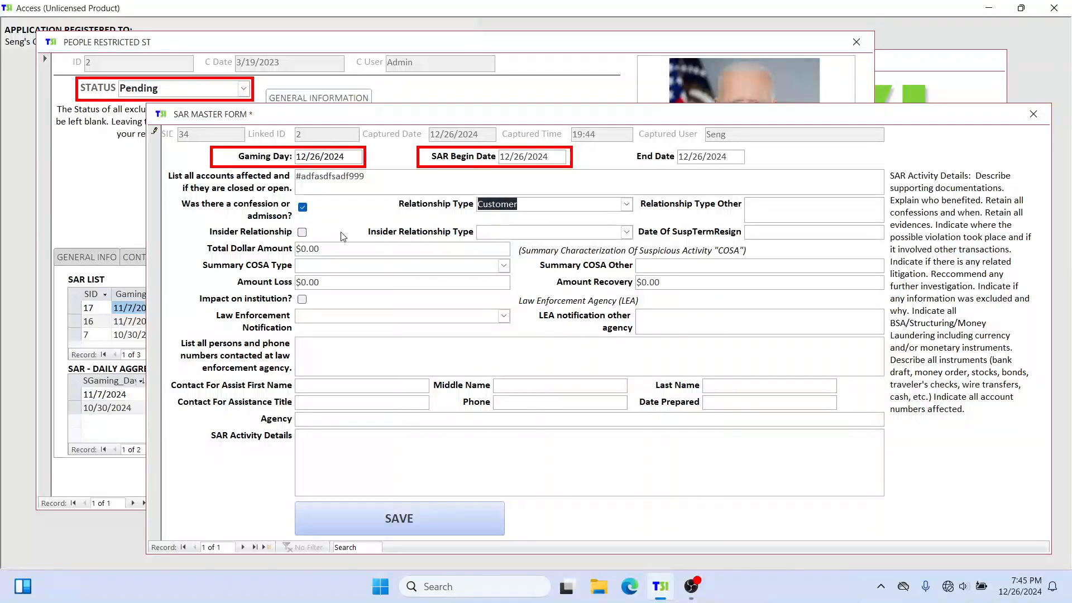
{"action": "left_click", "coordinate": [302, 232]}
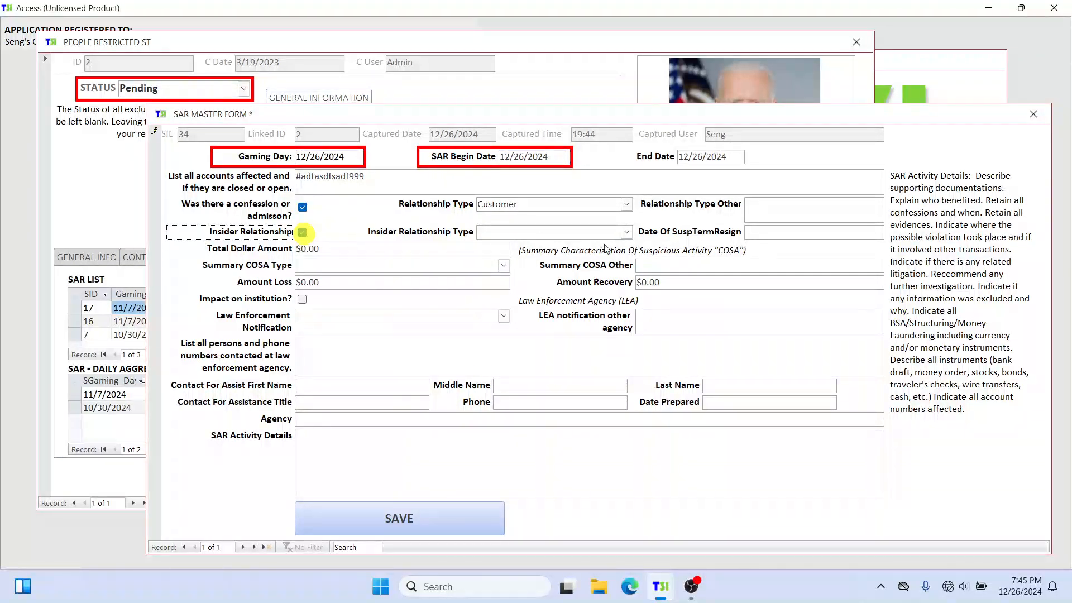
{"action": "left_click", "coordinate": [626, 233]}
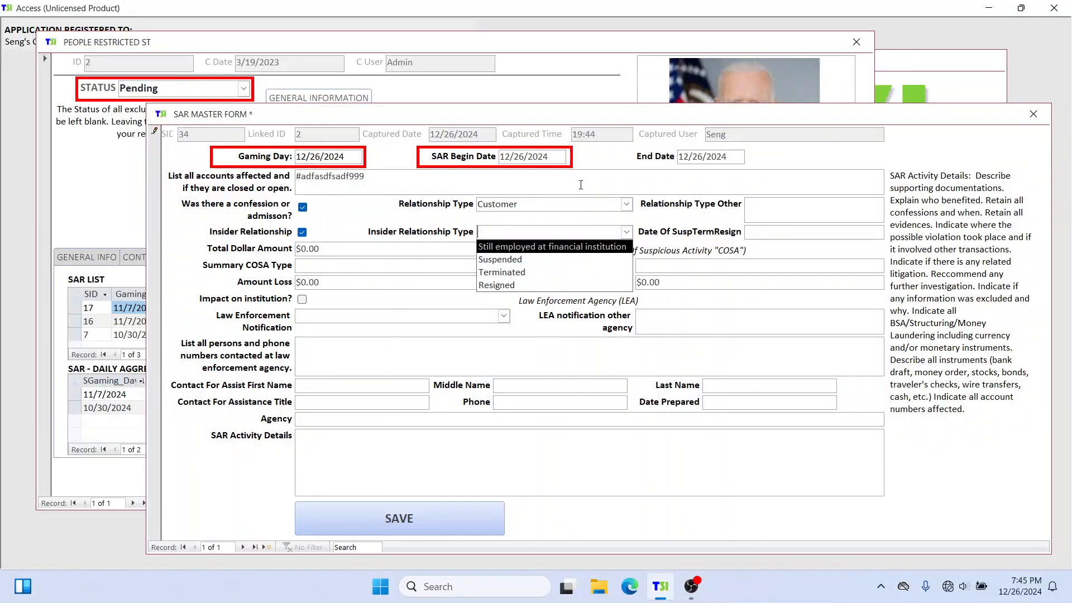
{"action": "left_click", "coordinate": [344, 229]}
{"action": "left_click", "coordinate": [302, 232]}
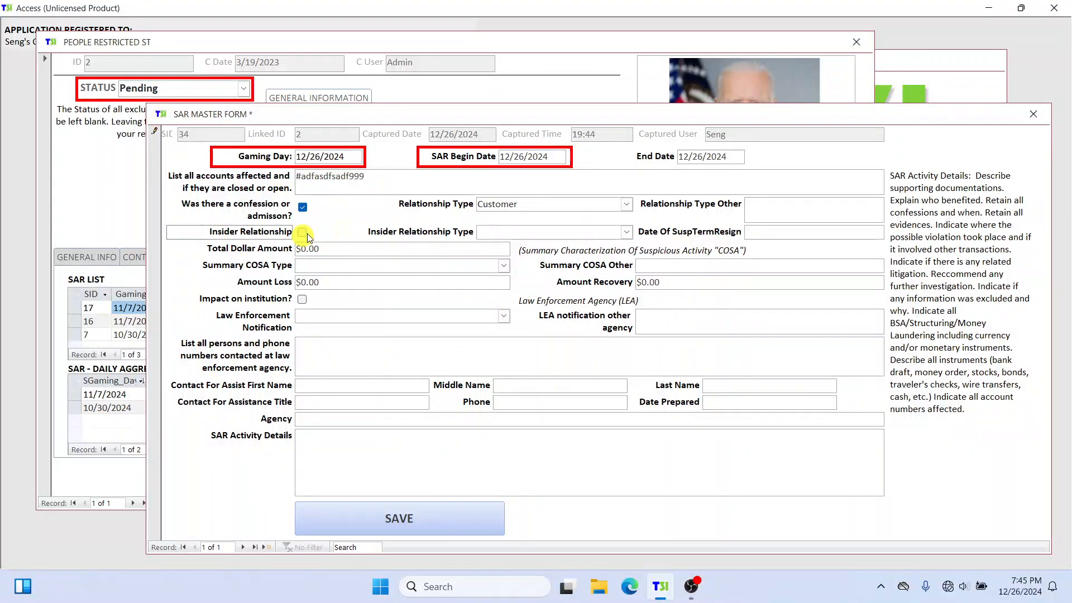
Step: View the dashboard's Admin section and bring the SAR form back to the front
{"action": "left_click_drag", "start_coordinate": [939, 121], "coordinate": [833, 226]}
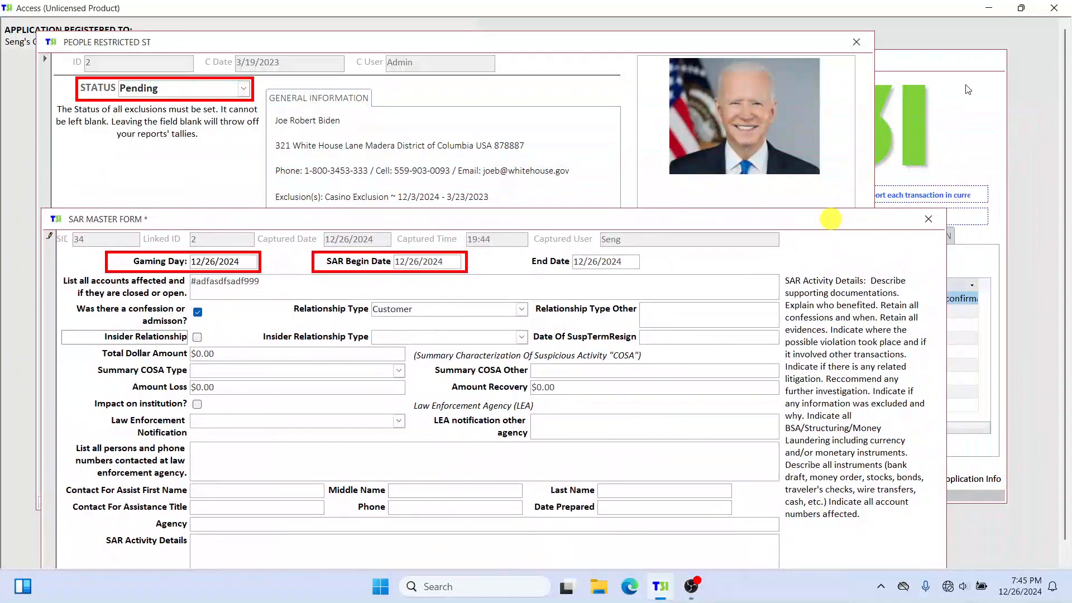
{"action": "left_click", "coordinate": [953, 64]}
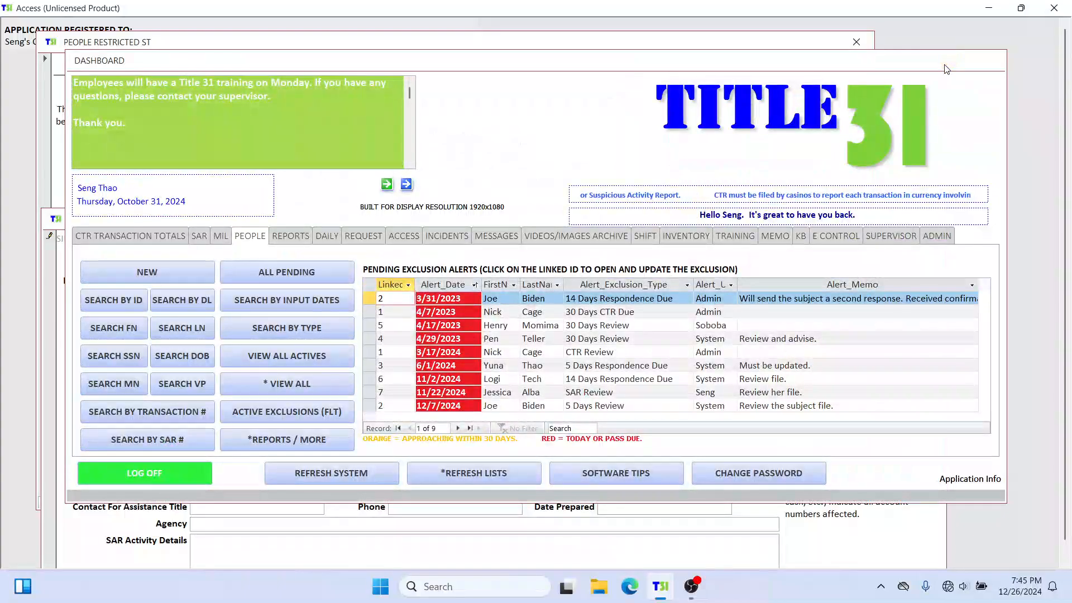
{"action": "left_click", "coordinate": [937, 236]}
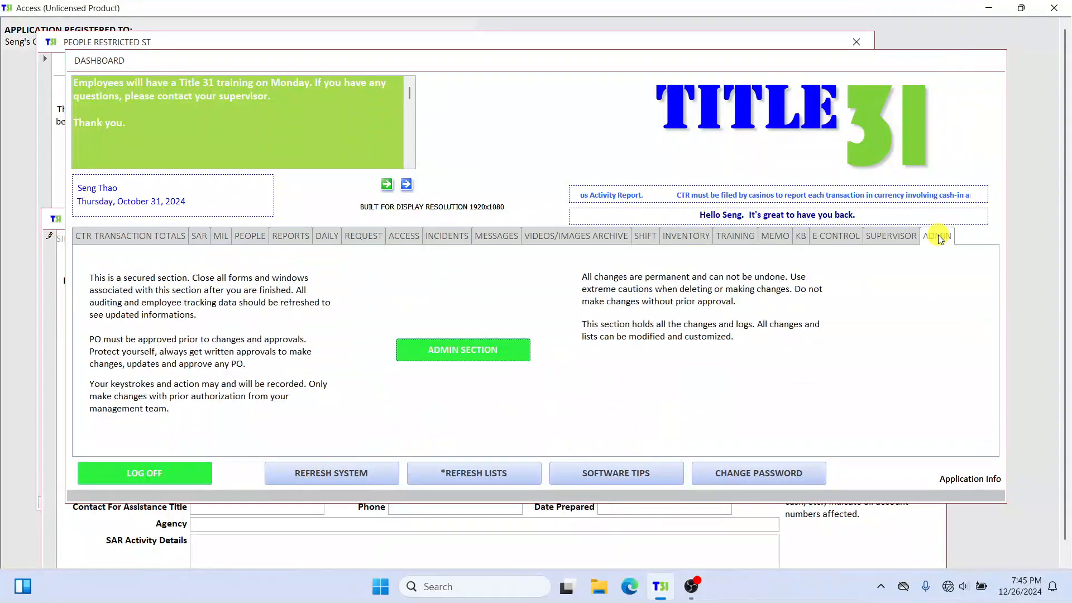
{"action": "left_click", "coordinate": [161, 43]}
{"action": "left_click", "coordinate": [84, 544]}
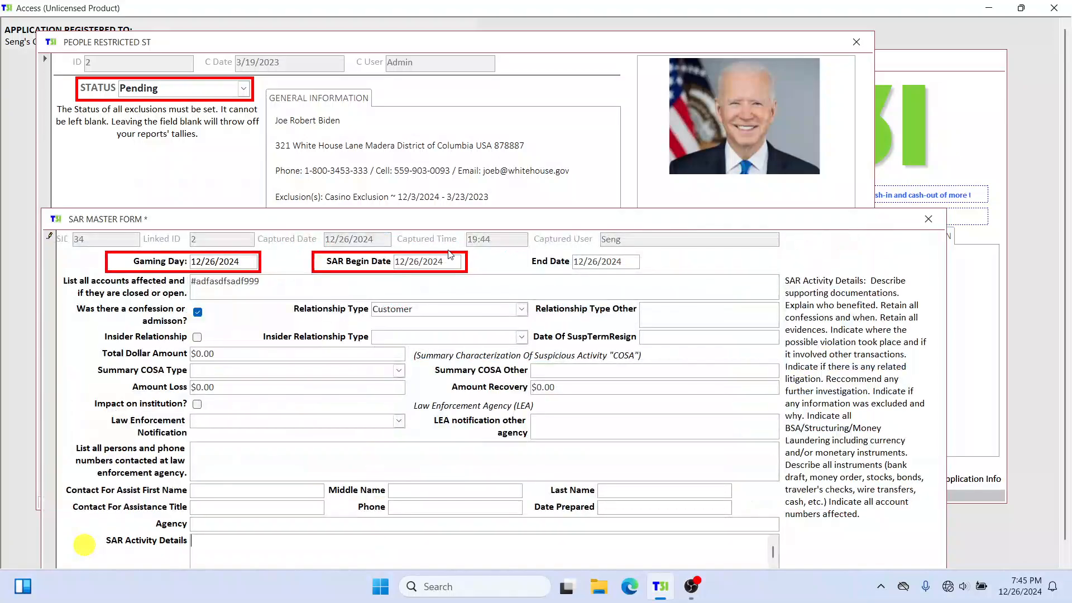
{"action": "left_click_drag", "start_coordinate": [452, 222], "coordinate": [490, 109]}
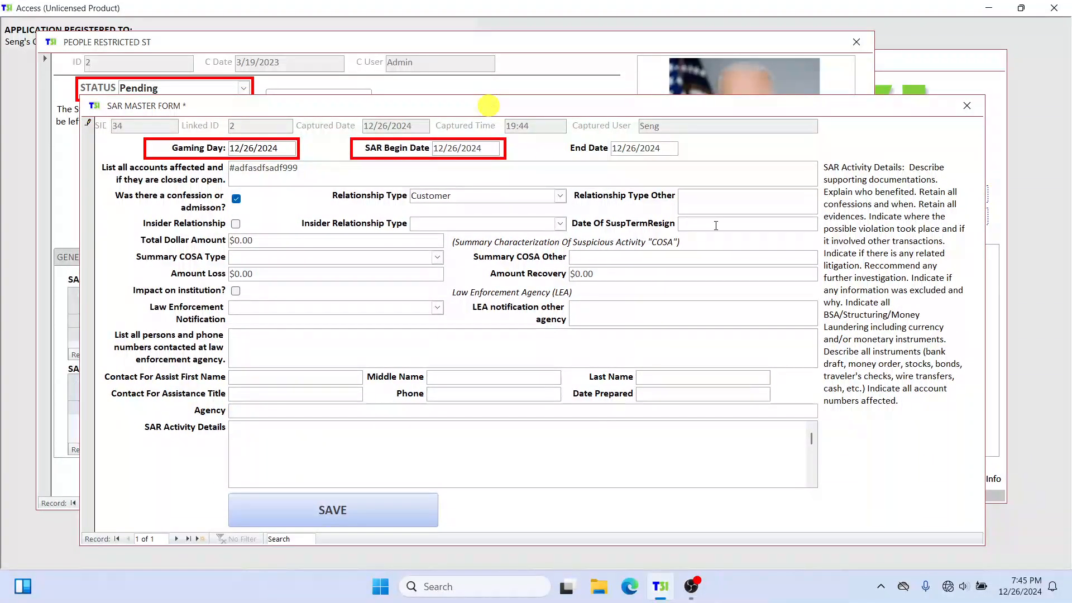
Step: Set the total dollar amount to 5100 and the summary COSA type to Credit Card Fraud
{"action": "left_click", "coordinate": [427, 240]}
{"action": "left_click", "coordinate": [169, 241]}
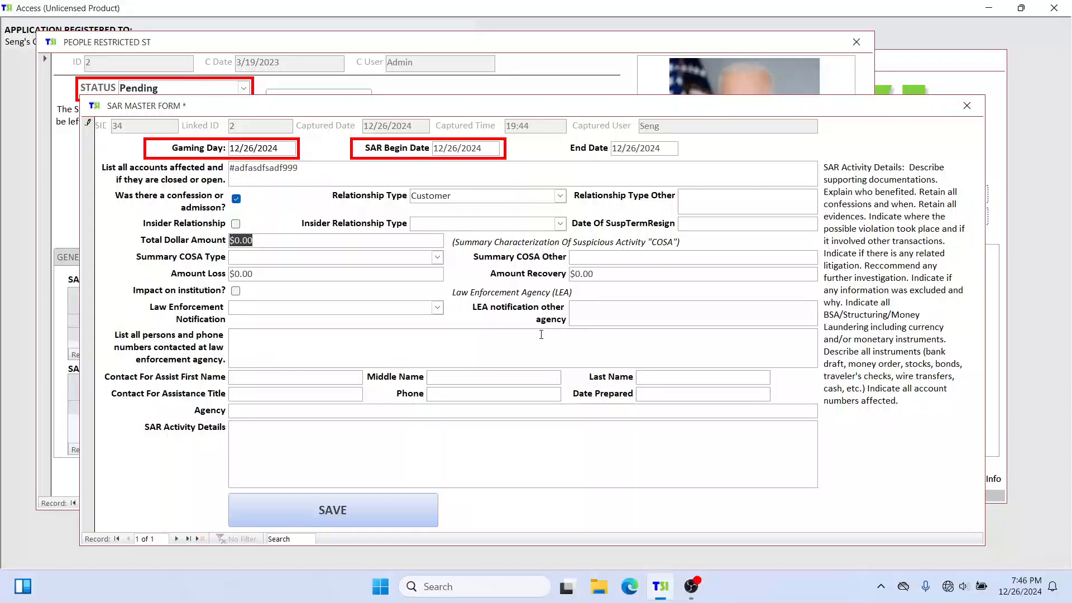
{"action": "type", "text": "5100"}
{"action": "key", "text": "Tab"}
{"action": "left_click", "coordinate": [437, 256]}
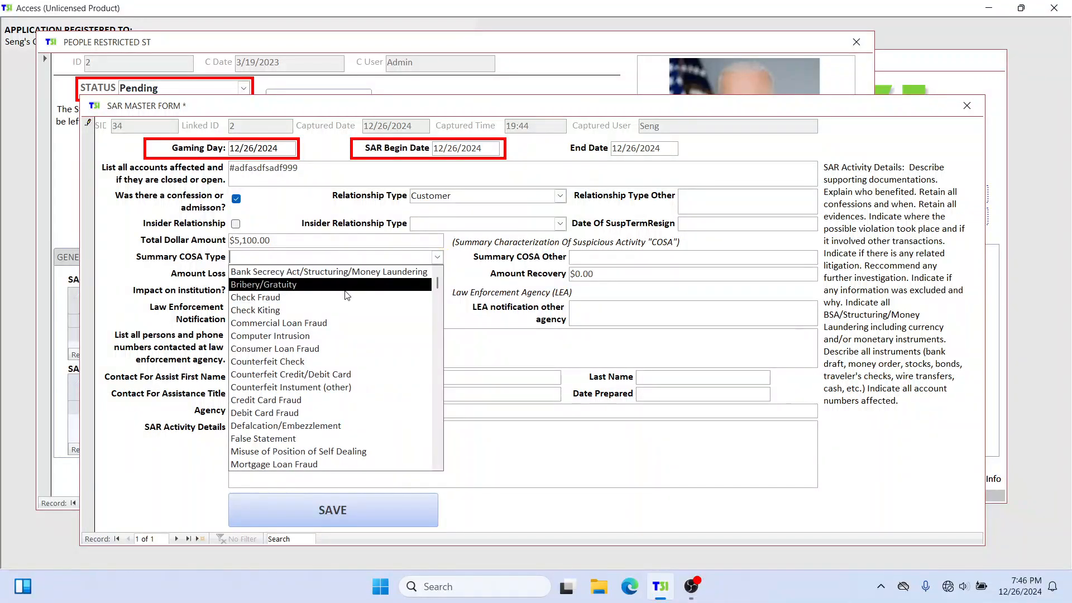
{"action": "left_click", "coordinate": [270, 401]}
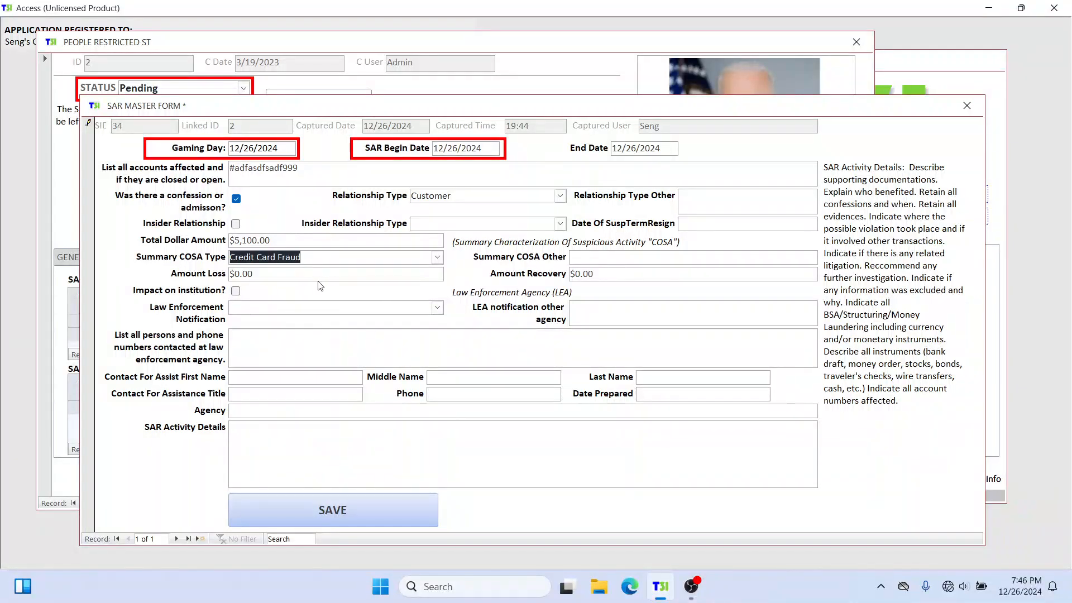
Step: Set the SAR's loss amount to 5100
{"action": "left_click", "coordinate": [386, 272]}
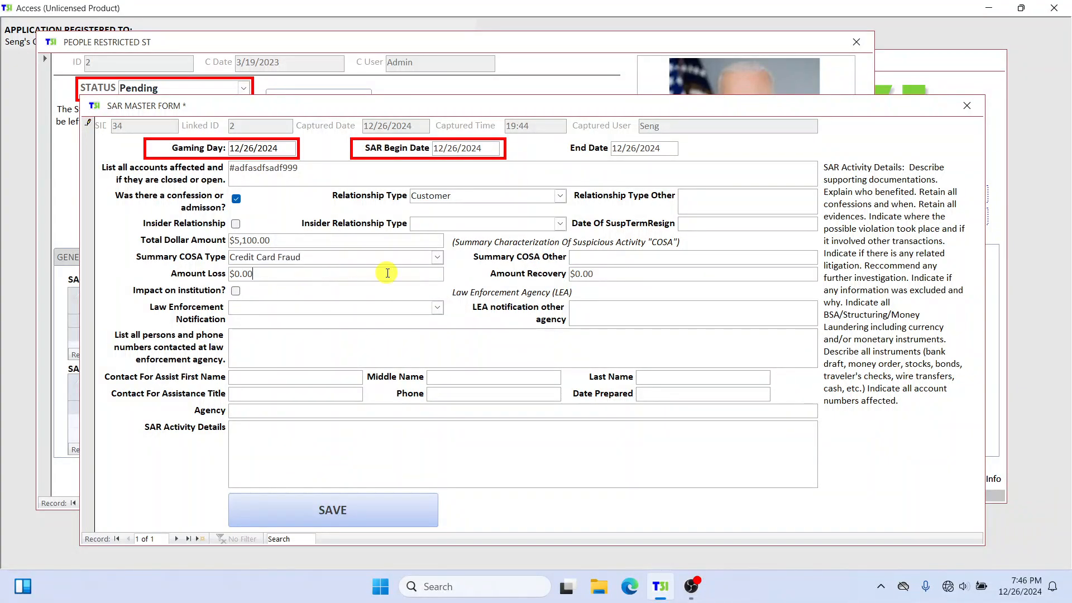
{"action": "left_click", "coordinate": [195, 277]}
{"action": "type", "text": "5100"}
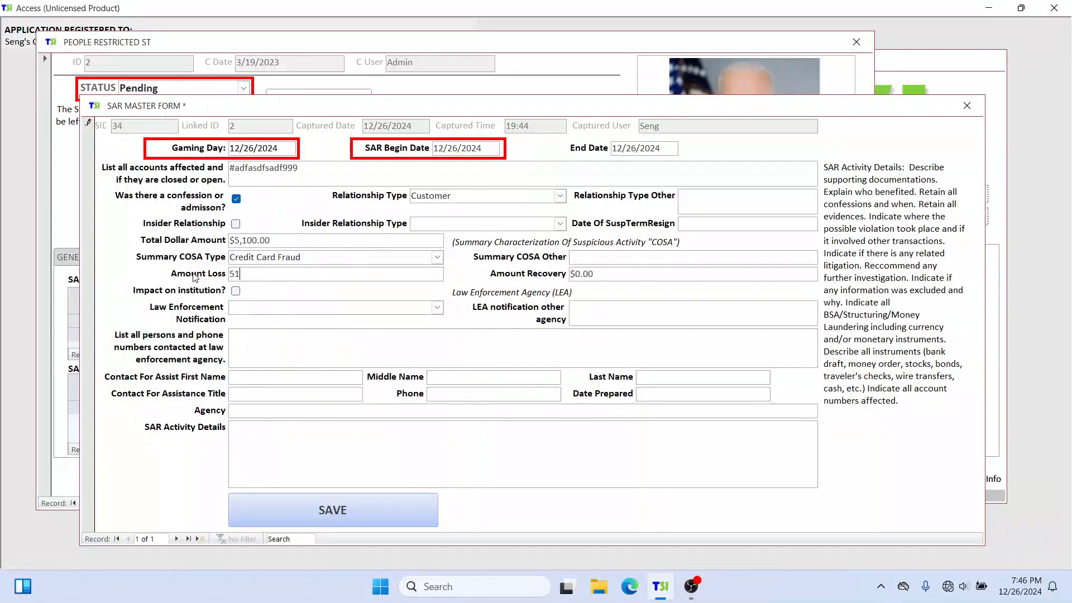
Step: Set the SAR's amount recovery to 5100
{"action": "left_click", "coordinate": [619, 274]}
{"action": "left_click", "coordinate": [555, 273]}
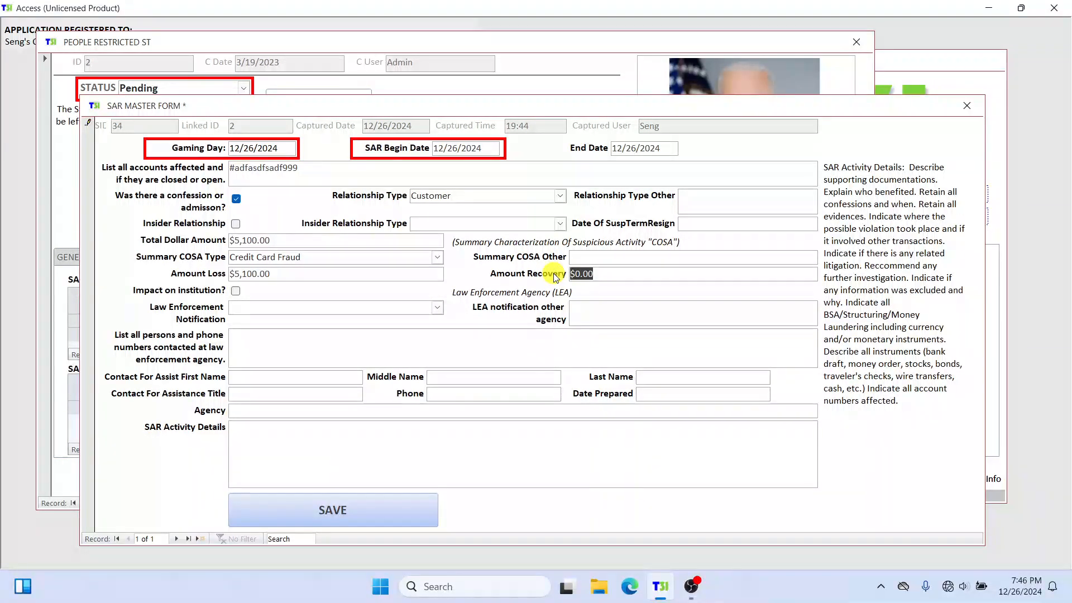
{"action": "type", "text": "51000"}
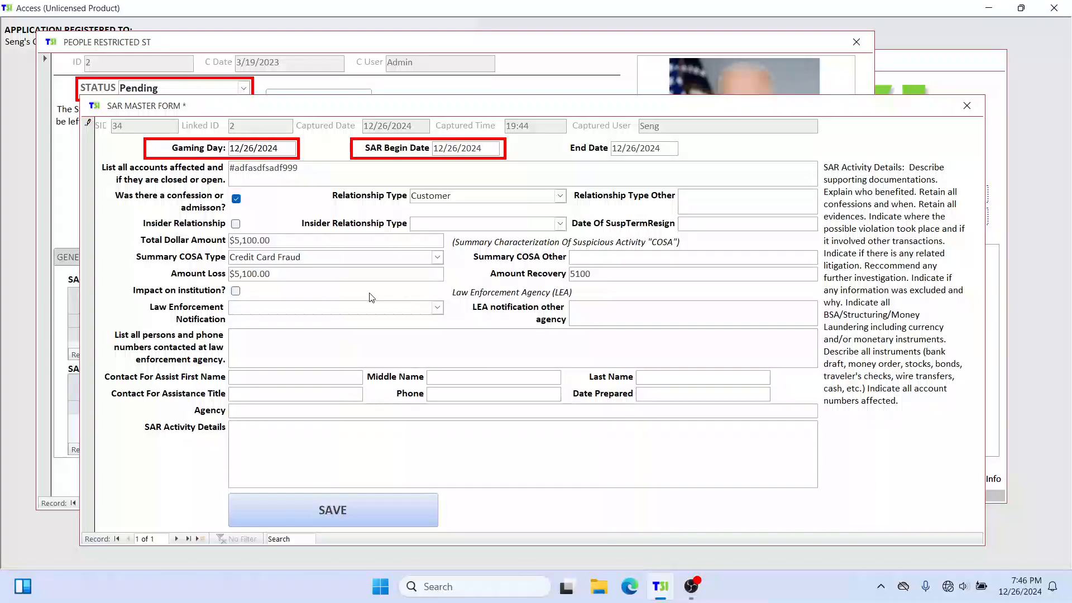
Step: Mark that there was an impact on the institution and set the law enforcement notification to Secret Service
{"action": "left_click", "coordinate": [270, 295]}
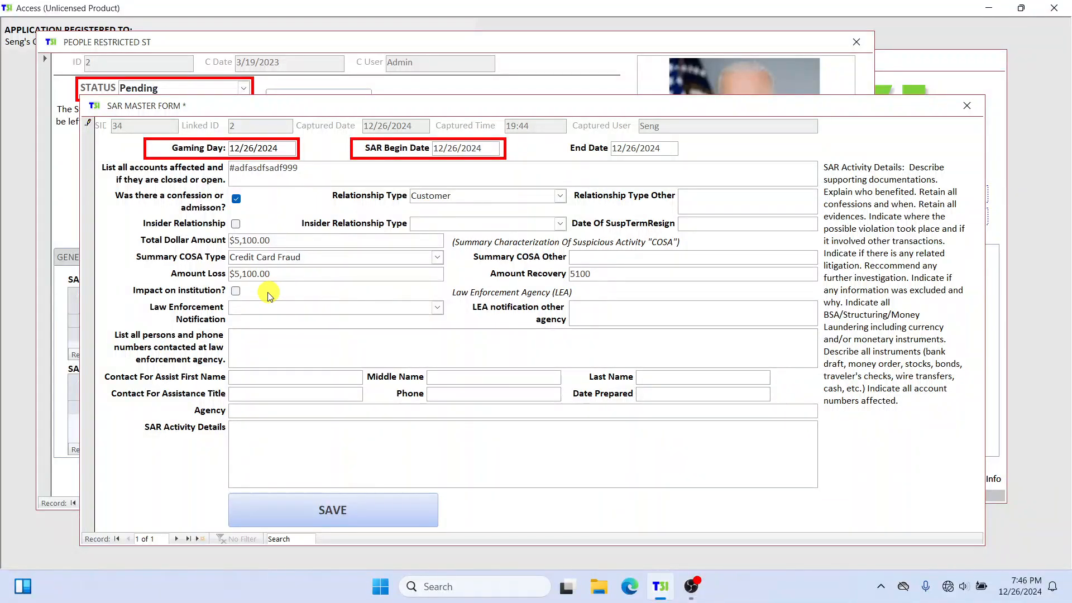
{"action": "left_click", "coordinate": [235, 291]}
{"action": "left_click", "coordinate": [437, 308]}
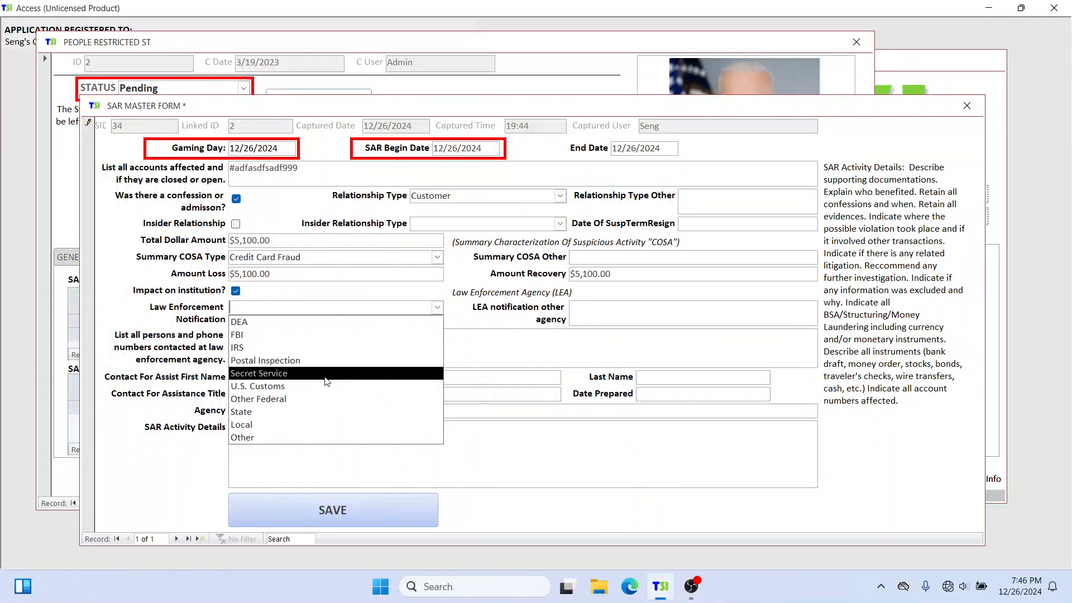
{"action": "left_click", "coordinate": [290, 373]}
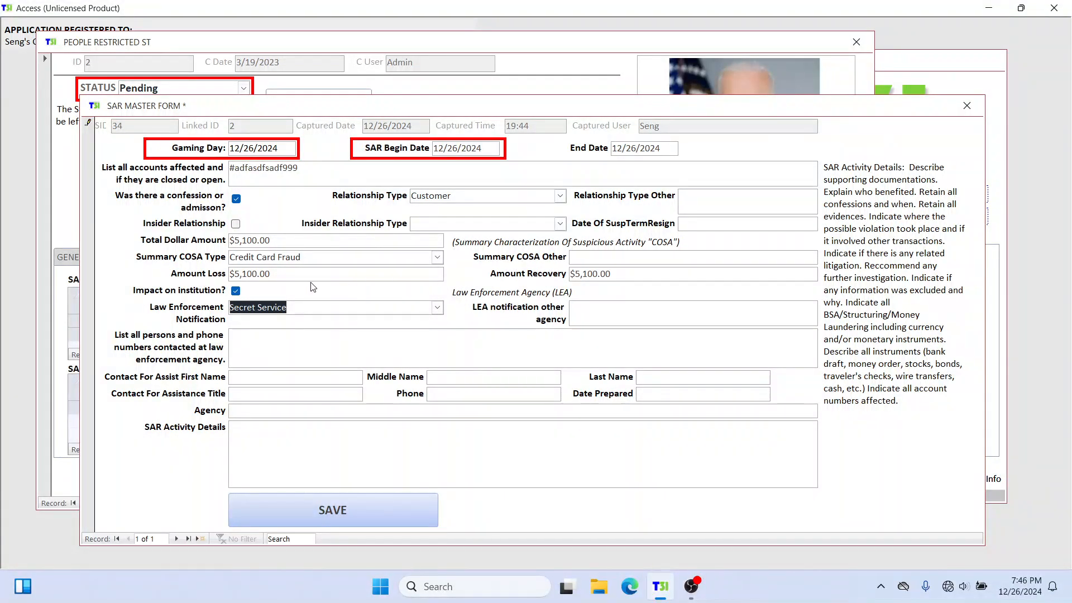
Step: Review the loss, total dollar and recovery amounts on the SAR form, moving the form to uncover the person's record
{"action": "left_click", "coordinate": [296, 274]}
{"action": "left_click", "coordinate": [276, 275]}
{"action": "left_click_drag", "start_coordinate": [275, 274], "coordinate": [230, 273]}
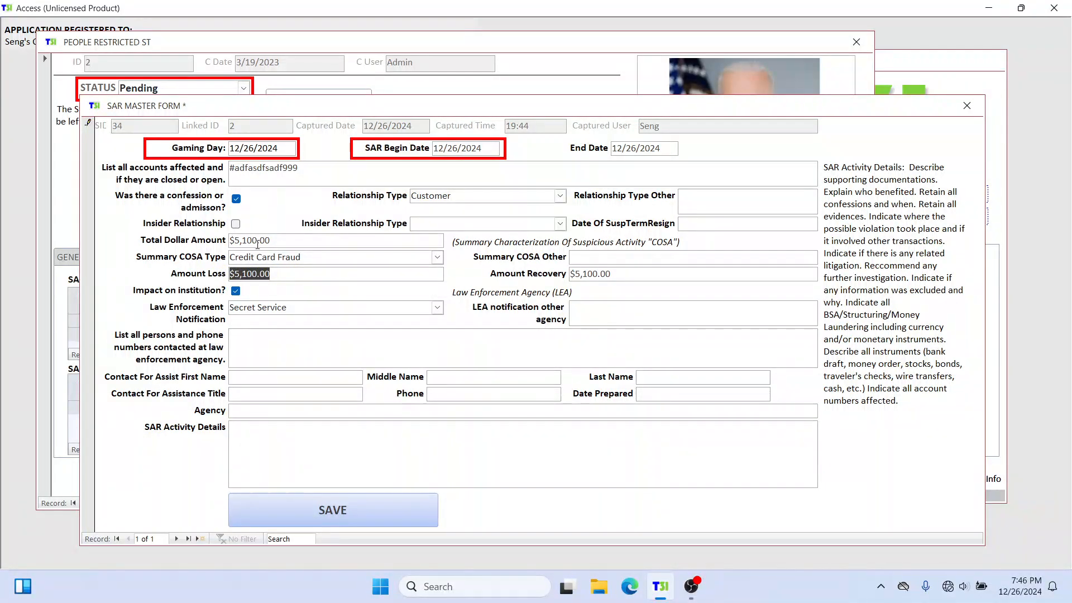
{"action": "left_click_drag", "start_coordinate": [280, 239], "coordinate": [207, 238]}
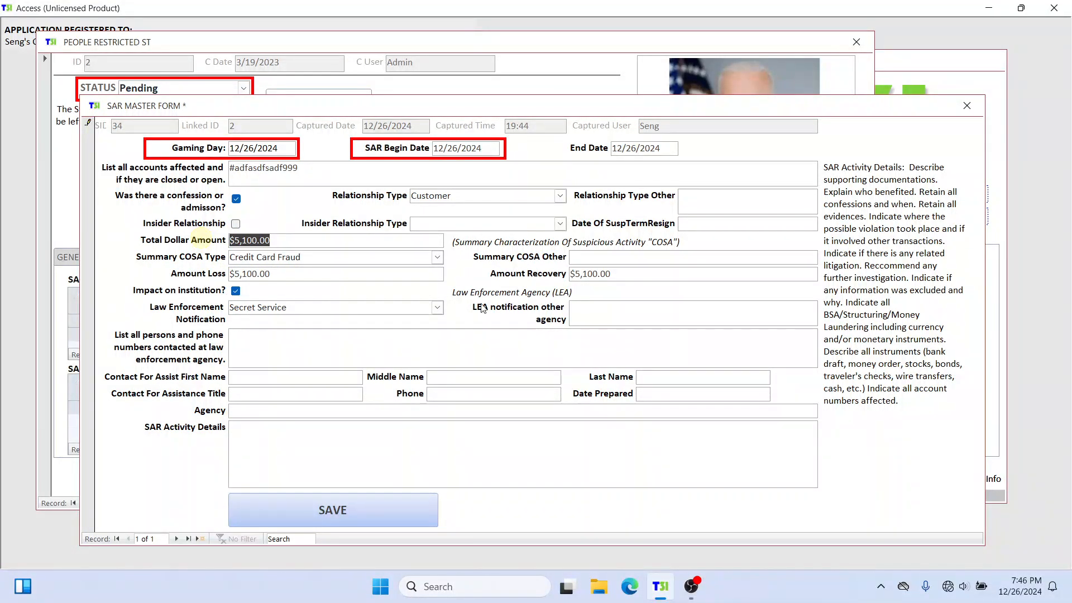
{"action": "left_click_drag", "start_coordinate": [612, 274], "coordinate": [530, 275]}
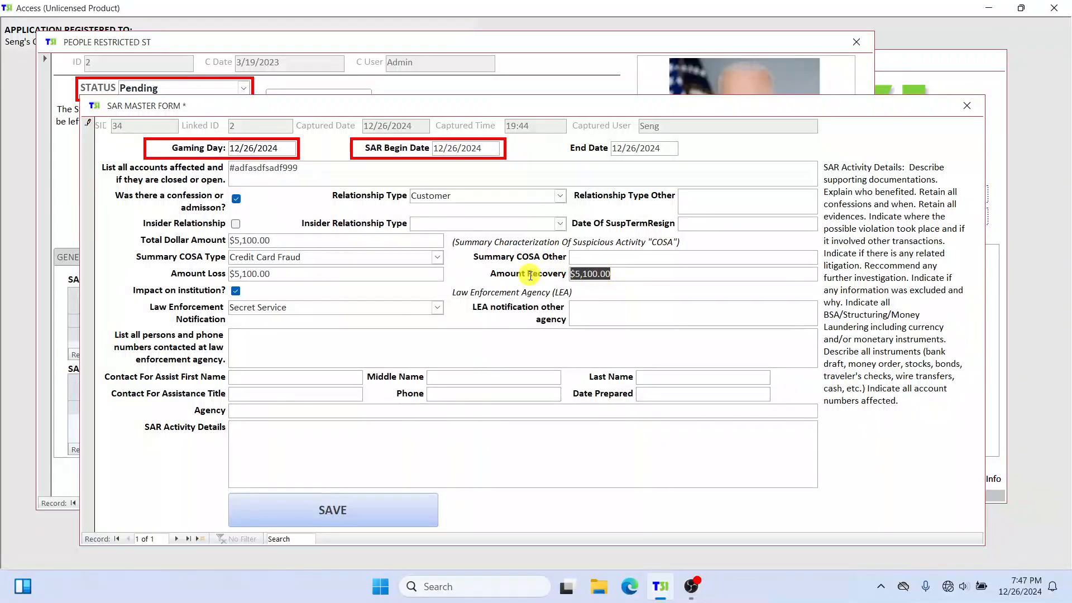
{"action": "left_click", "coordinate": [650, 273]}
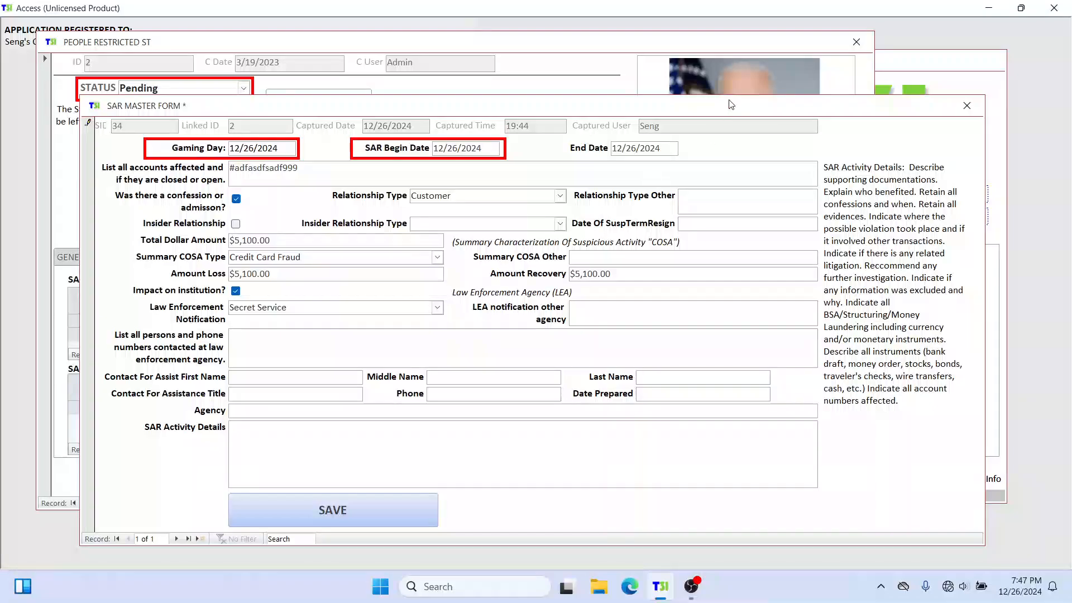
{"action": "left_click_drag", "start_coordinate": [636, 105], "coordinate": [688, 111]}
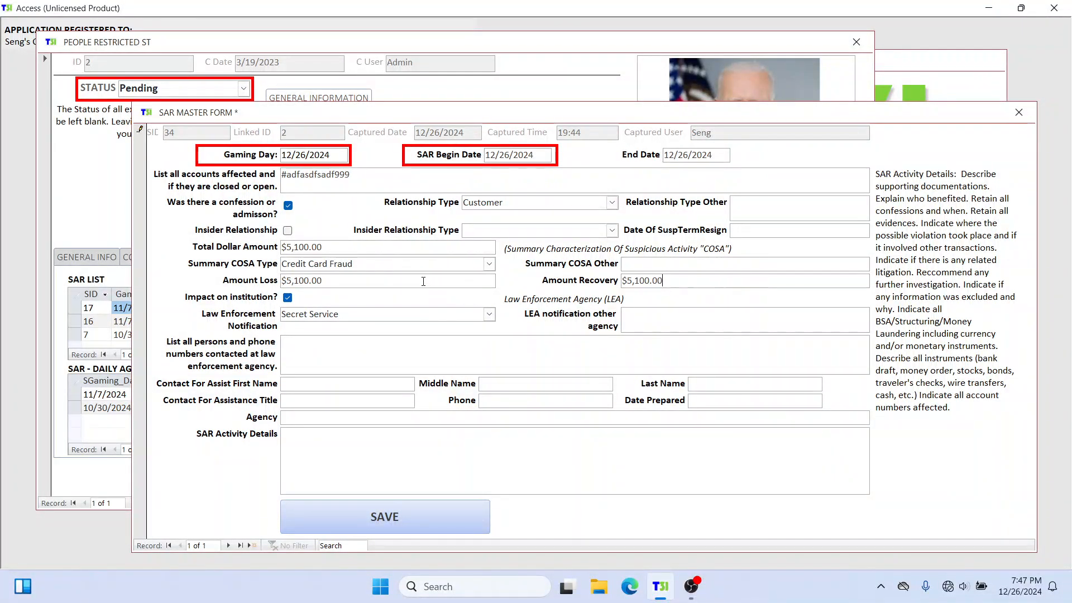
{"action": "left_click_drag", "start_coordinate": [410, 281], "coordinate": [284, 281]}
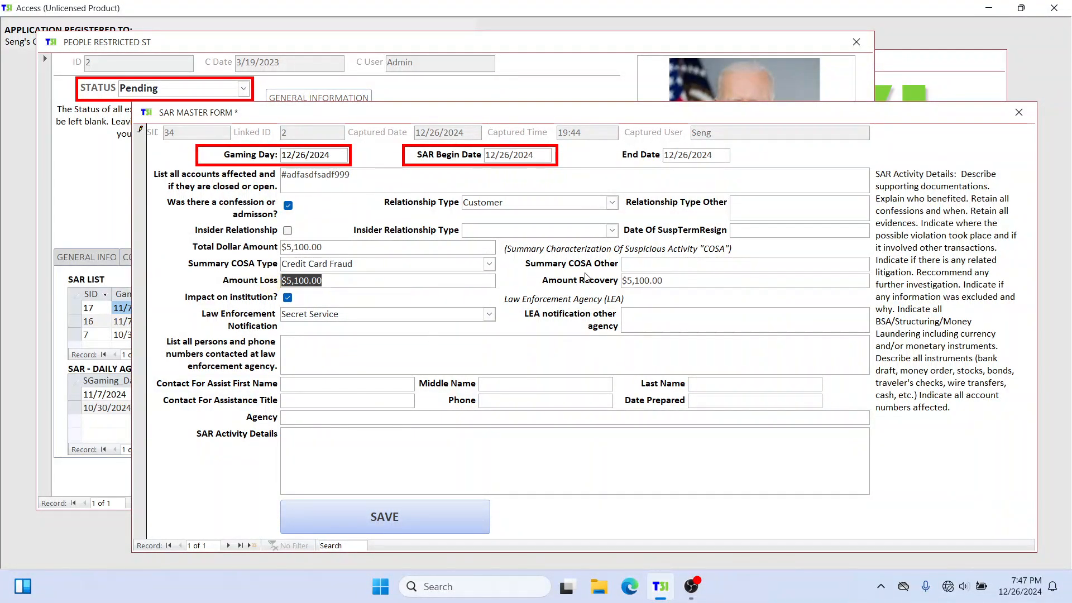
{"action": "left_click_drag", "start_coordinate": [686, 278], "coordinate": [551, 276]}
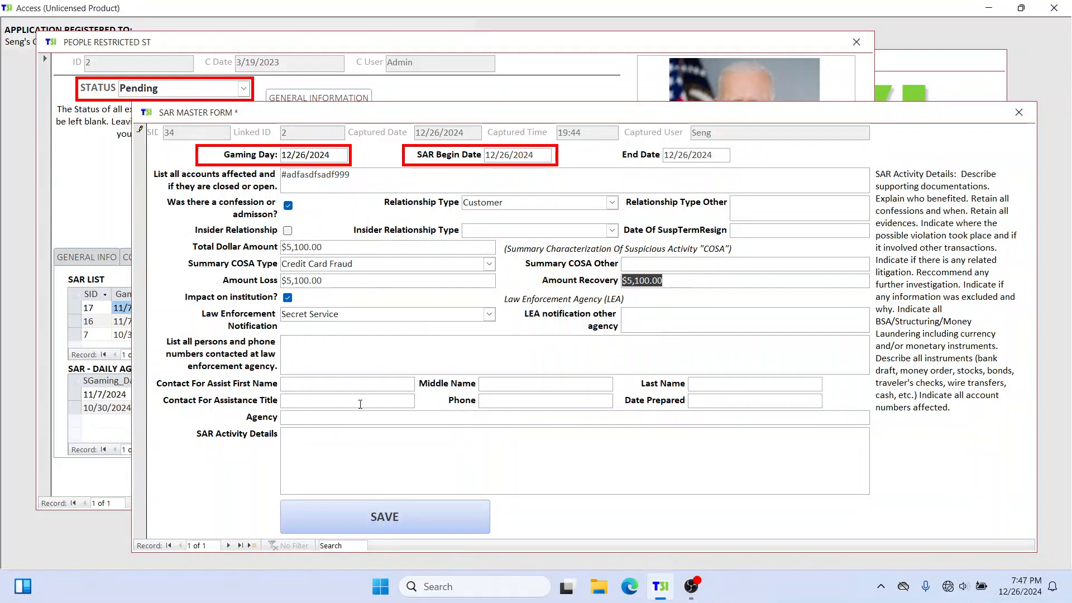
Step: Enter the agent's name and phone number in the list of persons contacted at the law enforcement agency
{"action": "left_click", "coordinate": [363, 346]}
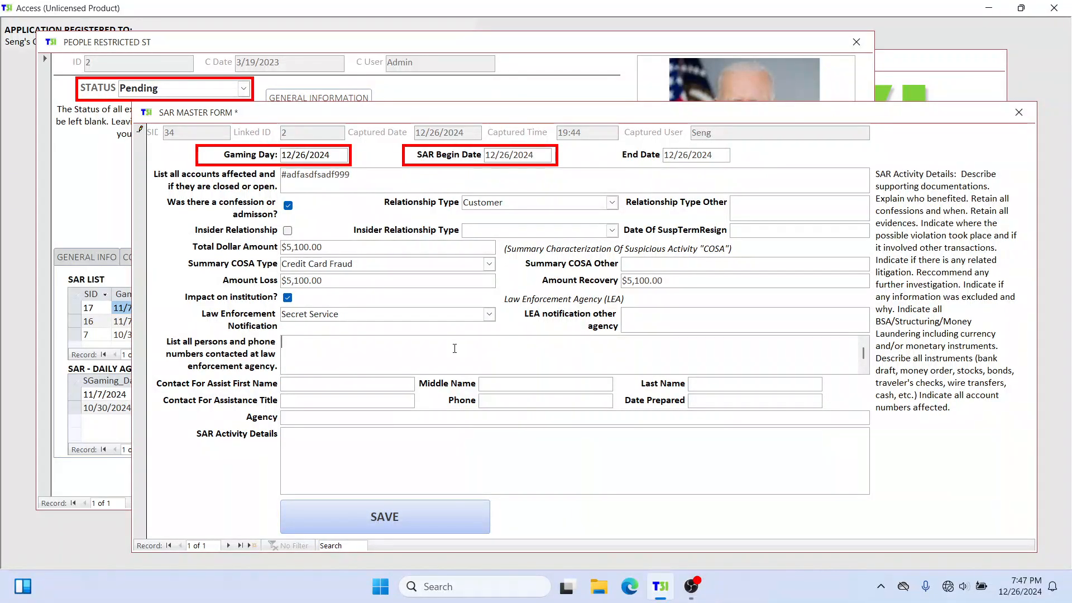
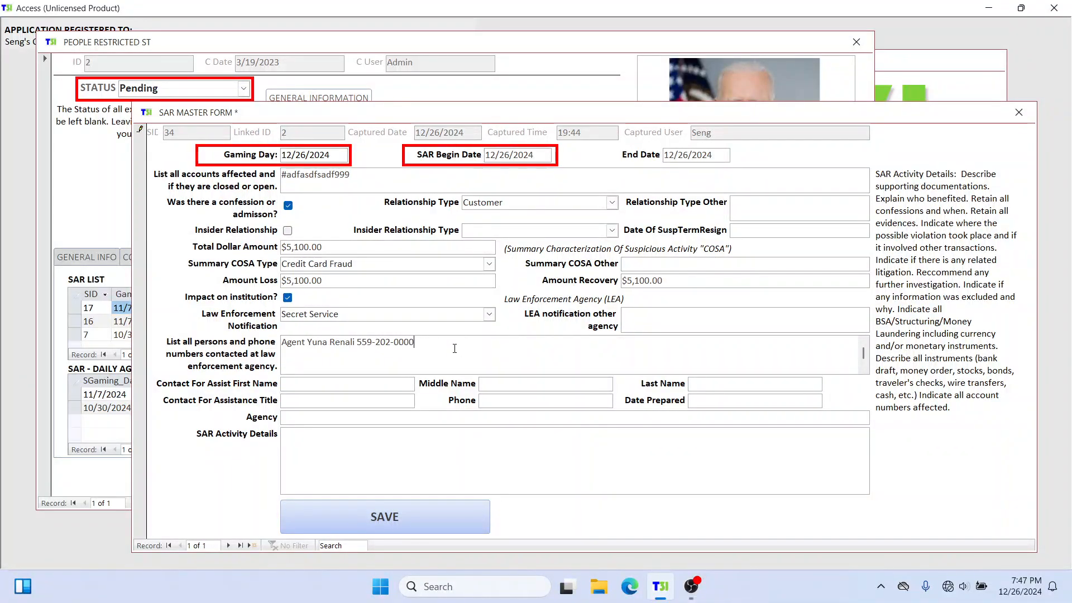
Step: Fill in the assistance contact's first name, middle initial and last name
{"action": "left_click", "coordinate": [372, 386]}
{"action": "key", "text": "Tab"}
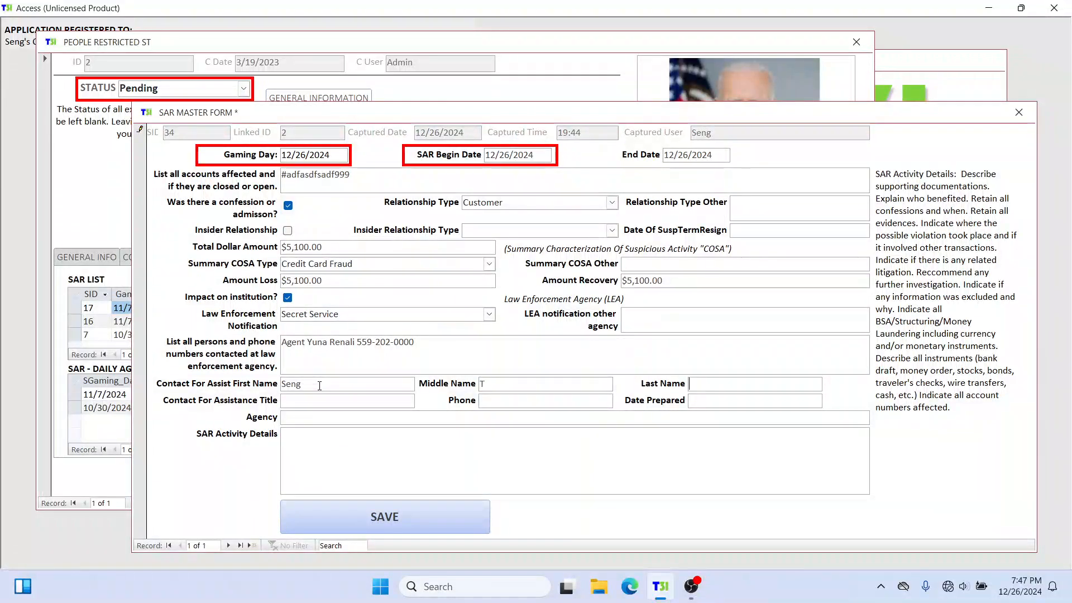
{"action": "key", "text": "Tab"}
{"action": "key", "text": "Tab"}
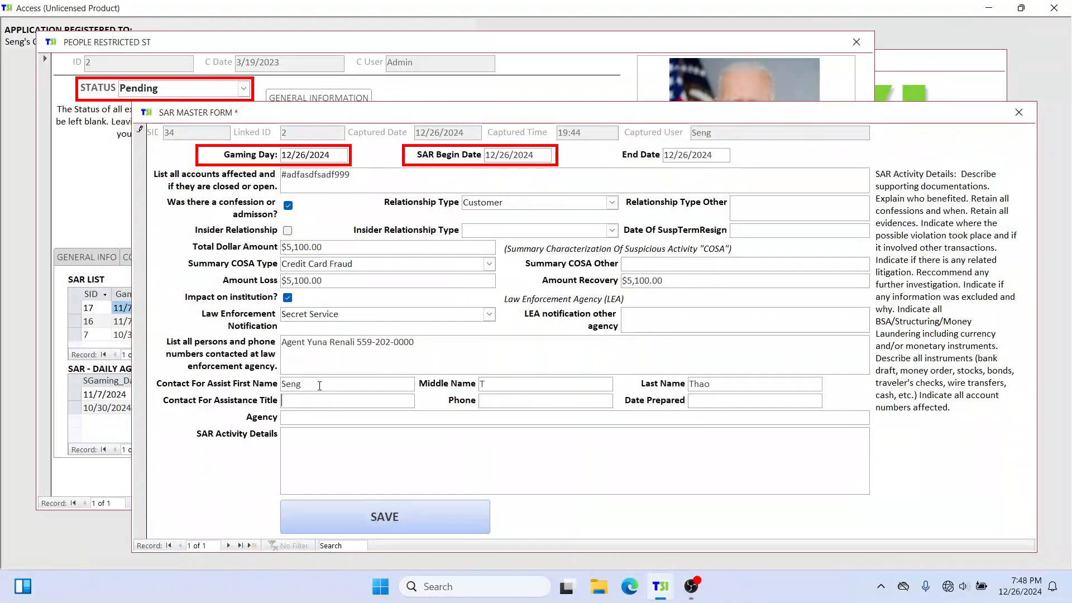
Step: Set the assistance contact's title to Compliance Officer and enter the contact's phone number
{"action": "type", "text": "Compli"}
{"action": "type", "text": "ance Officer"}
{"action": "key", "text": "Tab"}
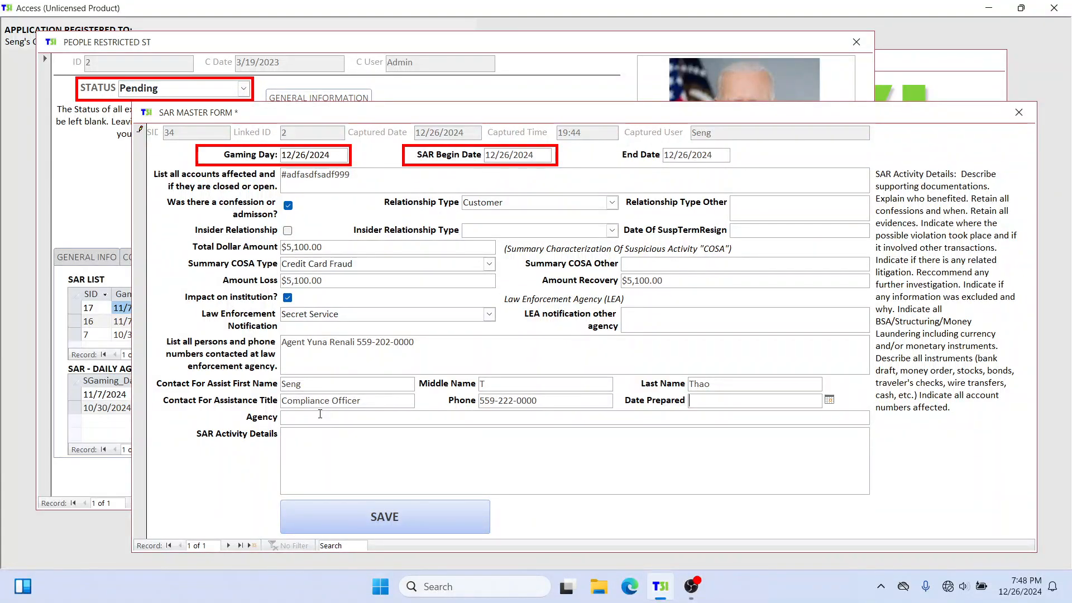
Step: Set the date prepared to 12/26/2024 and the agency to Gaming Commission
{"action": "left_click", "coordinate": [829, 399]}
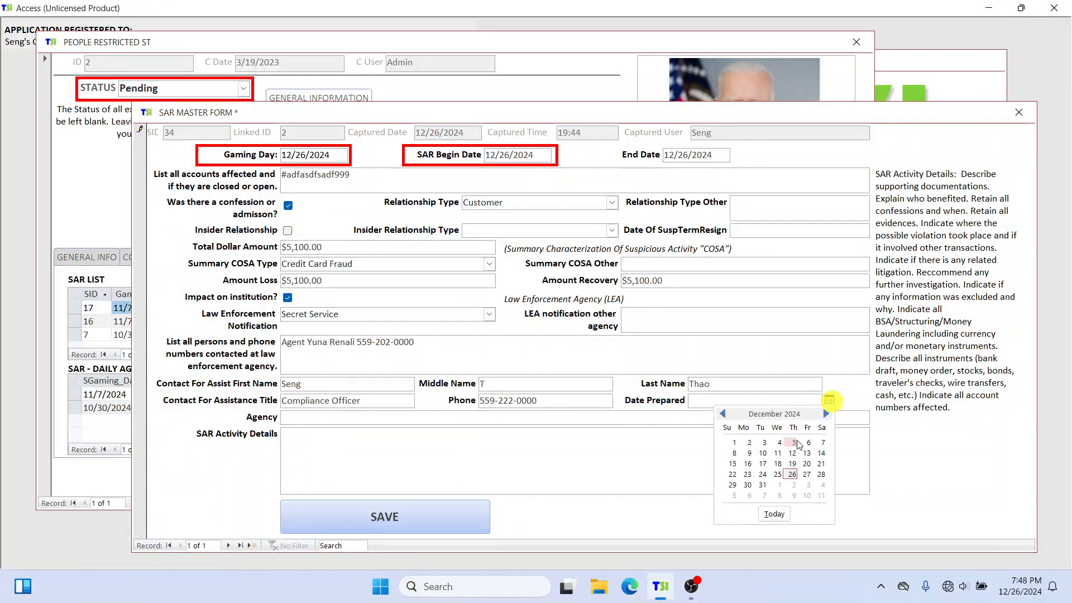
{"action": "left_click", "coordinate": [792, 474]}
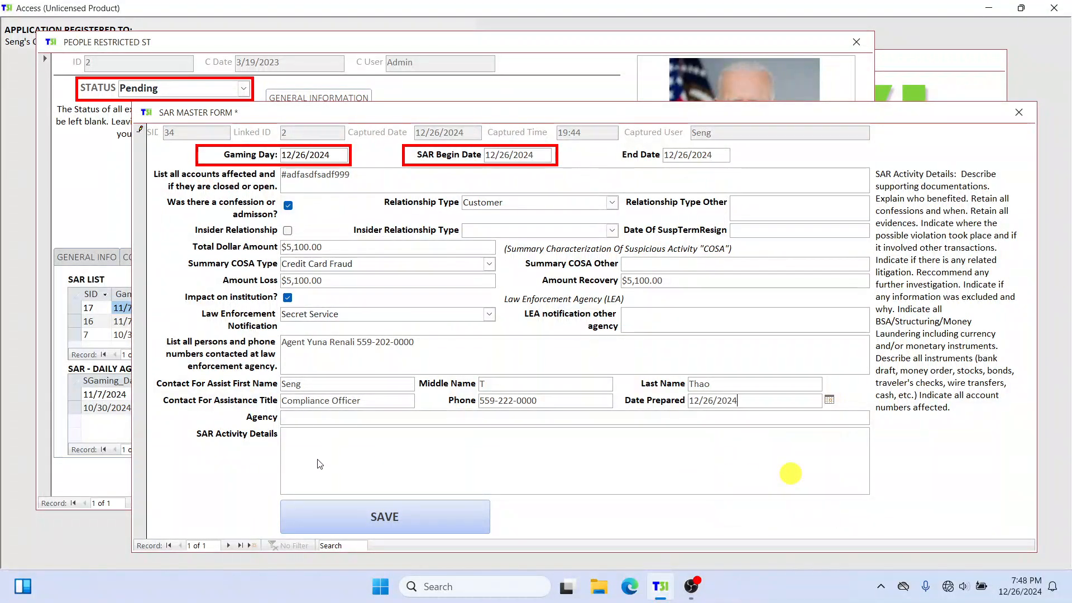
{"action": "left_click", "coordinate": [307, 417]}
{"action": "type", "text": "Gaming Comm"}
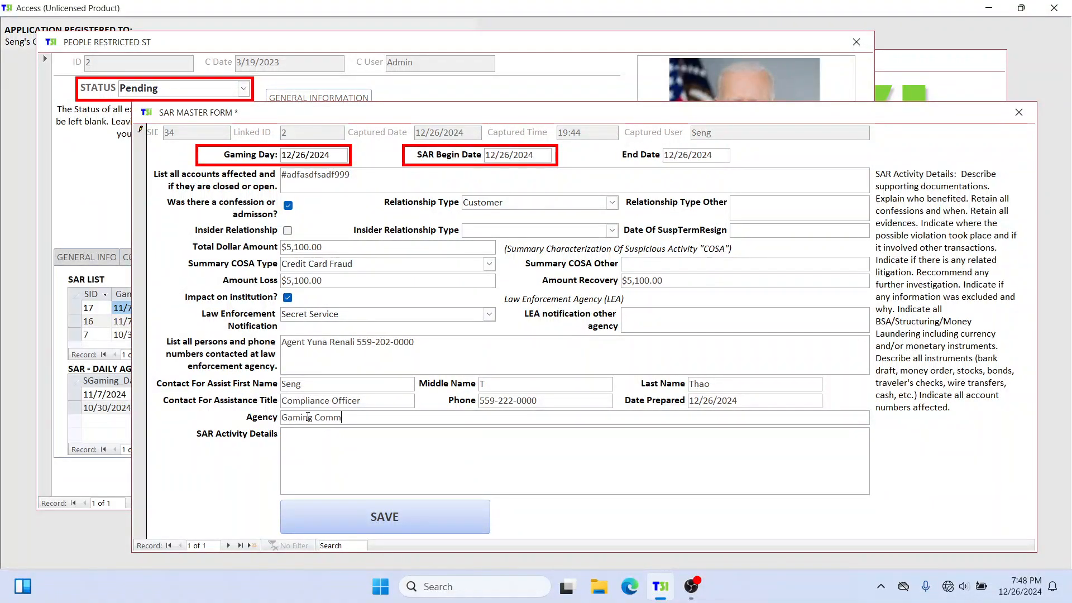
{"action": "type", "text": "ission"}
{"action": "key", "text": "Tab"}
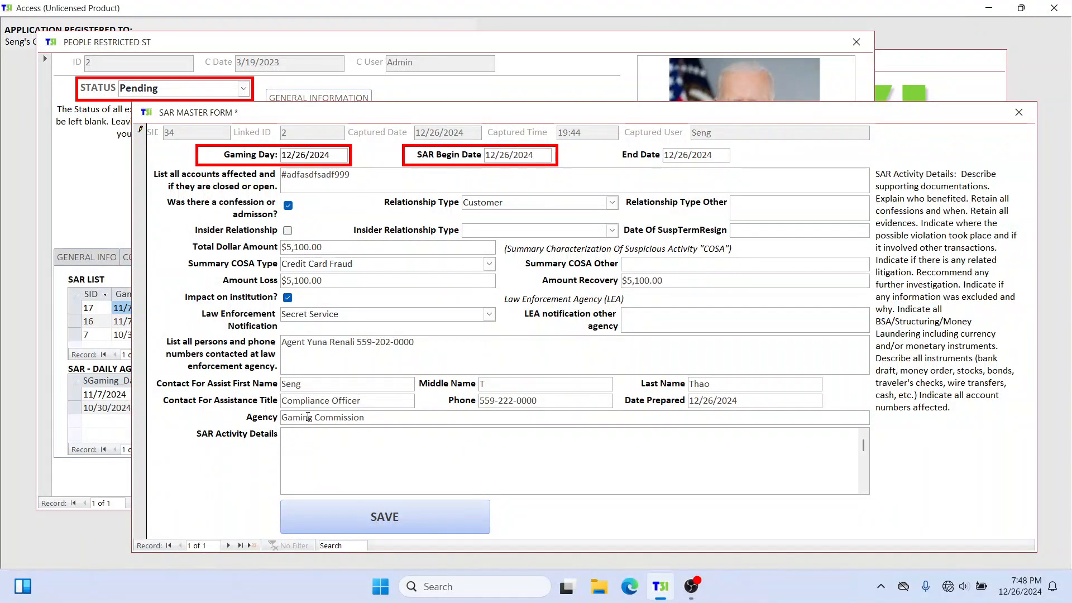
Step: Begin the SAR activity details with "On the above date and time, the customer named" followed by the customer's name
{"action": "left_click", "coordinate": [302, 434]}
{"action": "type", "text": "On the above date and t"}
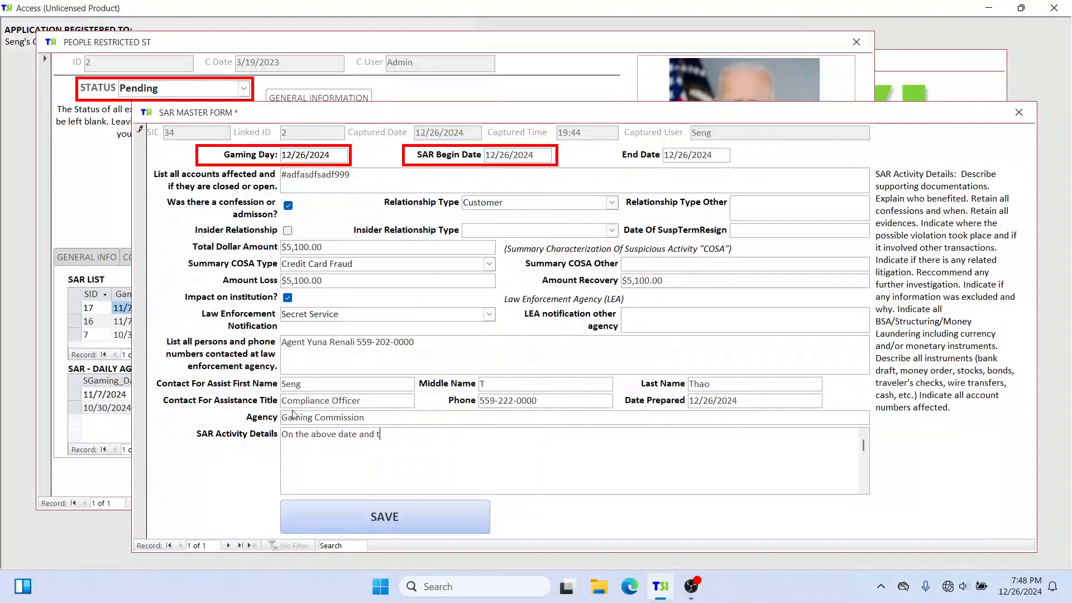
{"action": "type", "text": "ime, the customer name"}
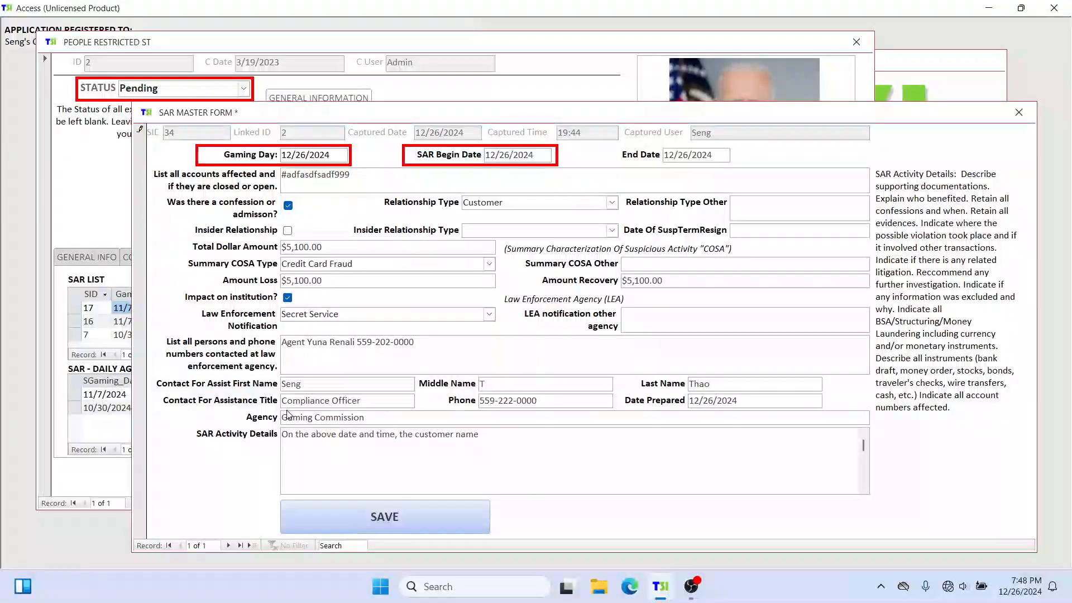
{"action": "type", "text": "d Joe Biden "}
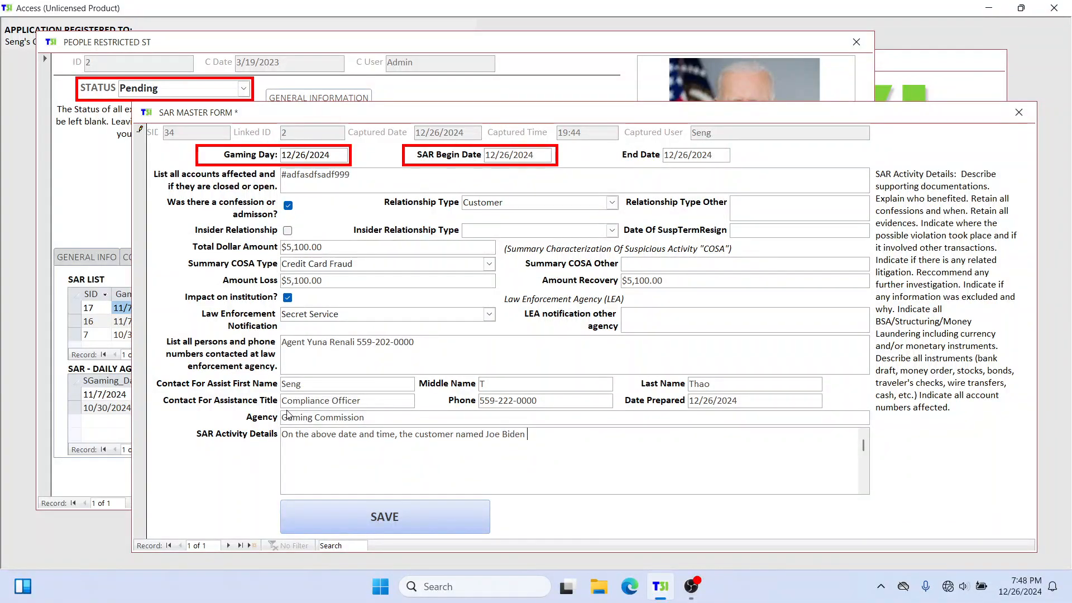
{"action": "type", "text": "approached windows"}
Step: Continue the activity details with "approached window #1 at the main cage."
{"action": "key", "text": "BackSpace"}
{"action": "type", "text": "#1 at the "}
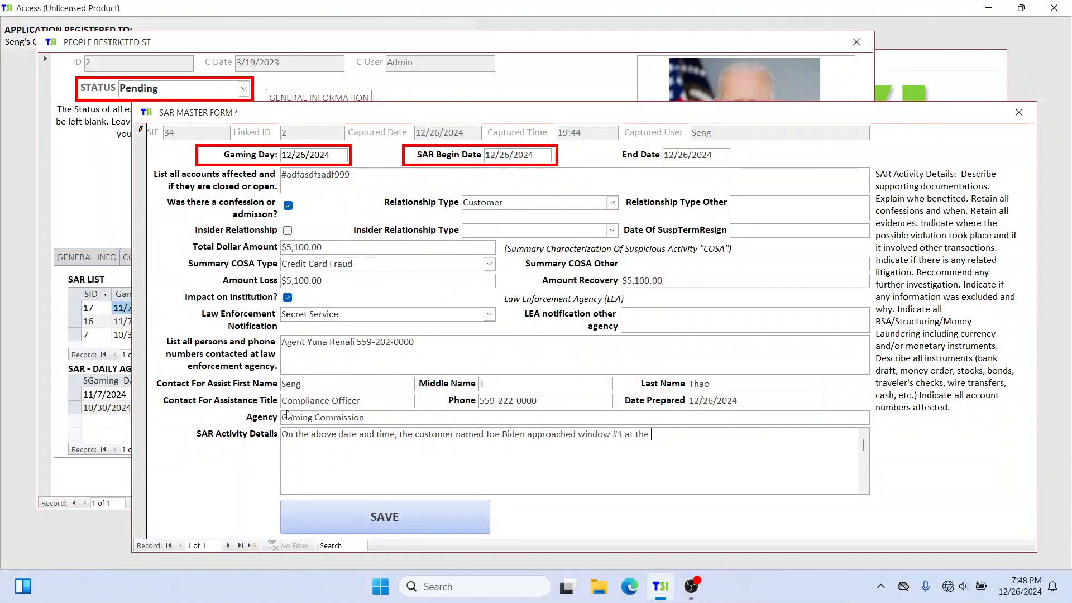
{"action": "type", "text": "main cage. He attempted to "}
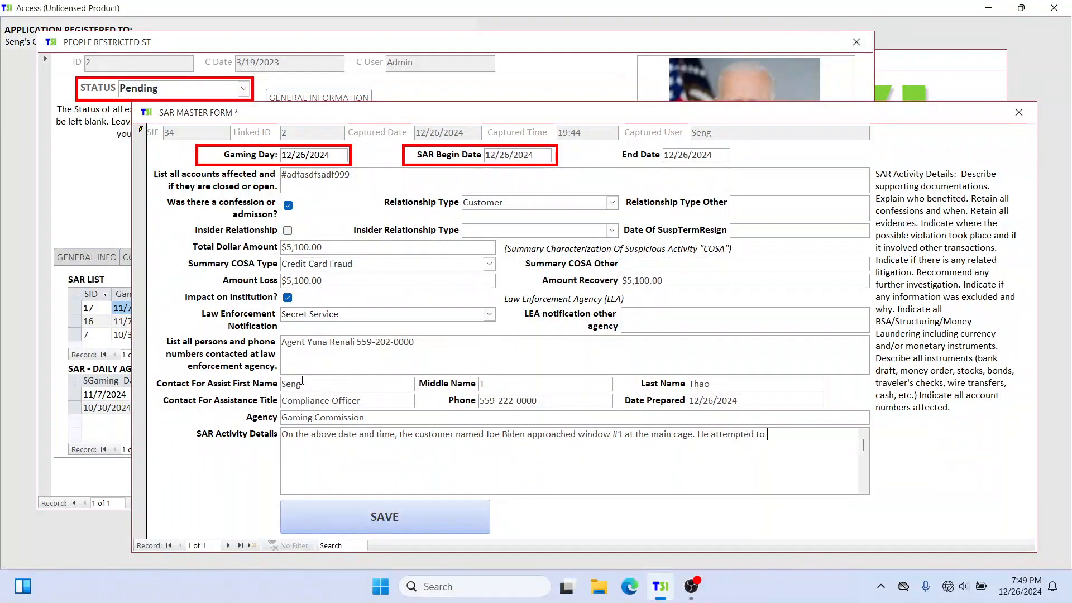
{"action": "type", "text": "conduct a transaction of $5,100"}
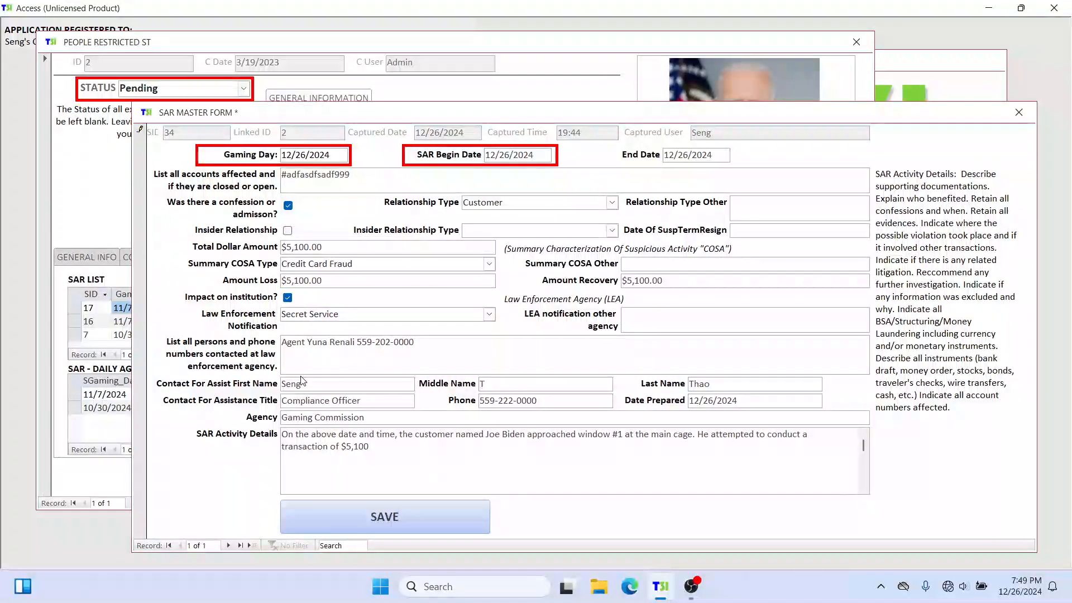
Step: Add "He attempted to conduct a transaction of $5,100" to the activity details
{"action": "type", "text": ". The cashier named Yuna "}
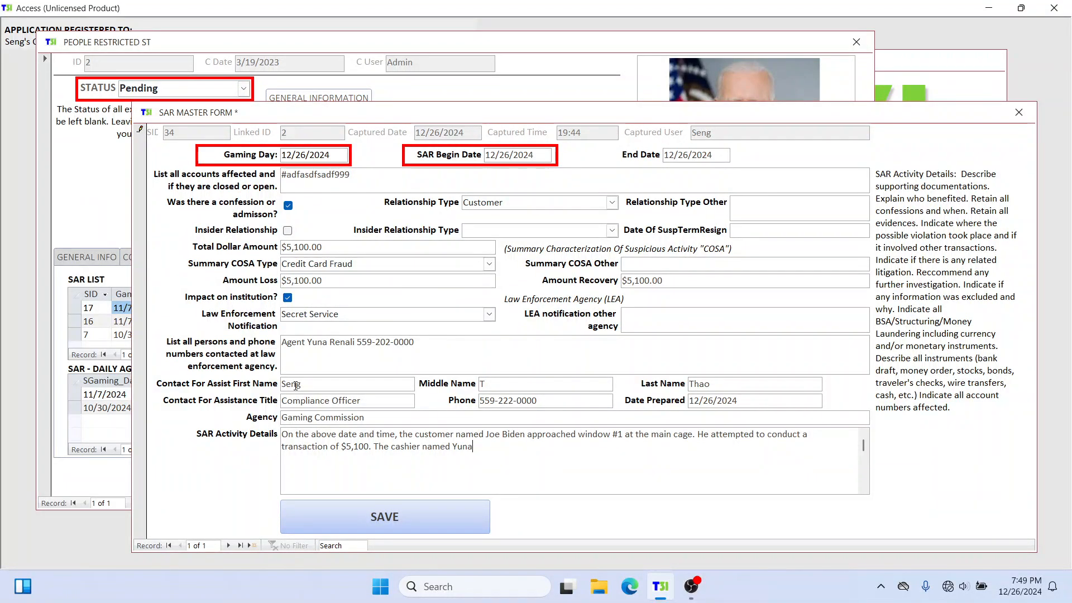
{"action": "type", "text": ". So forth..."}
Step: Finish the activity details with ". The cashier named", the cashier's first name and ". So forth..."
{"action": "left_click", "coordinate": [510, 466]}
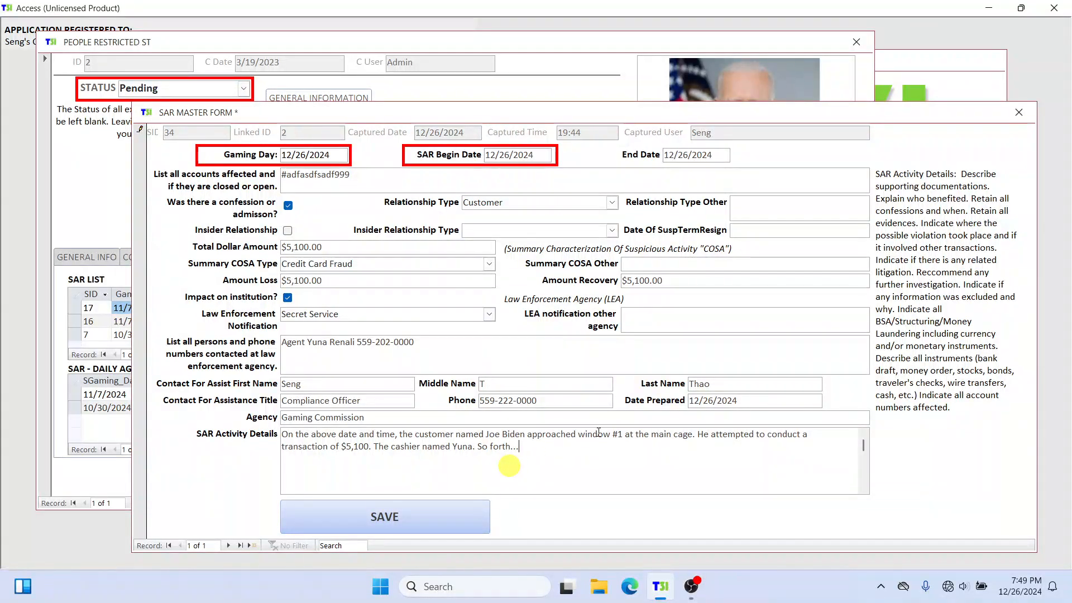
Step: Save the completed SAR, then save and exit the person's record
{"action": "left_click", "coordinate": [418, 521]}
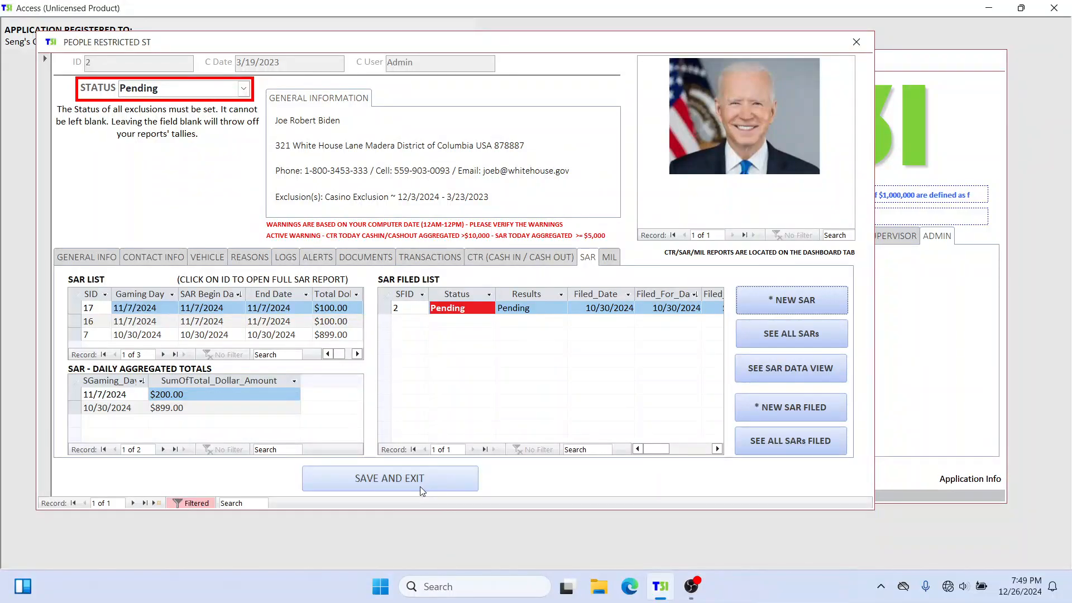
{"action": "left_click", "coordinate": [419, 482]}
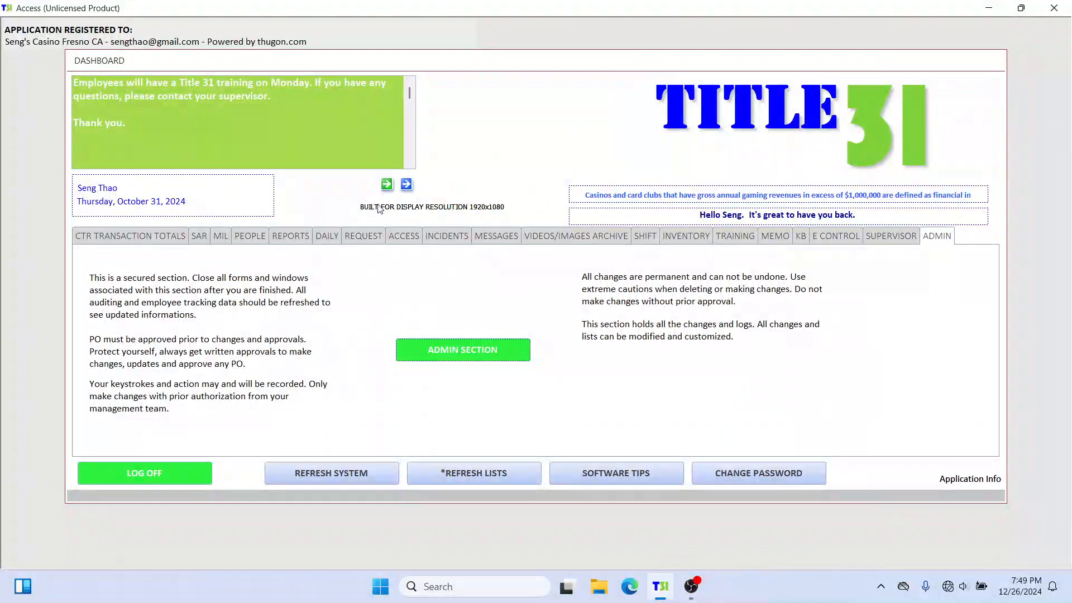
Step: Search the people records by the customer's ID and reopen that person's record
{"action": "left_click", "coordinate": [290, 236]}
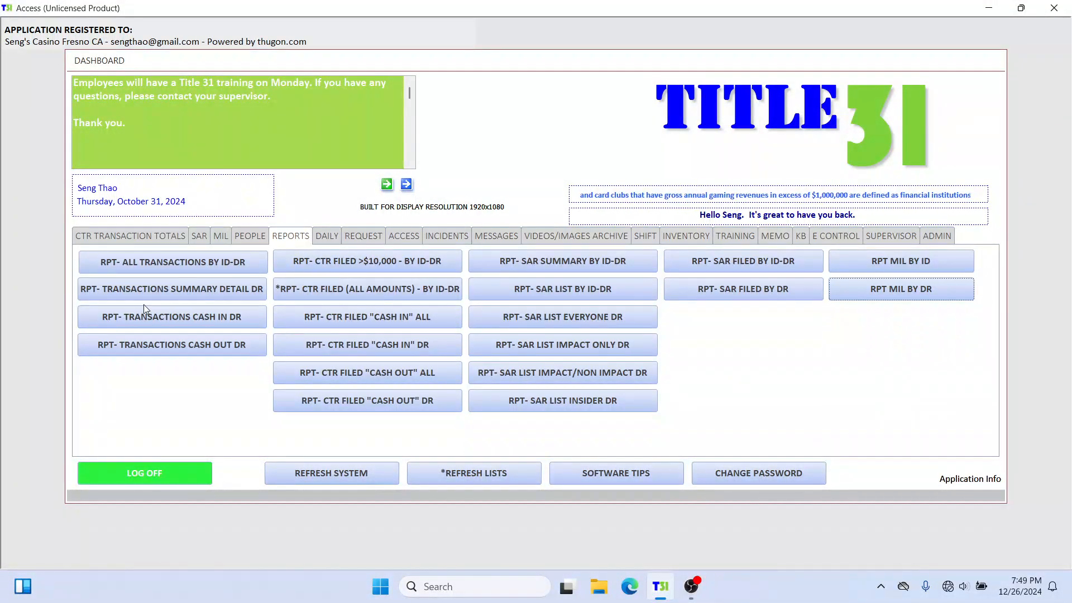
{"action": "left_click", "coordinate": [250, 235]}
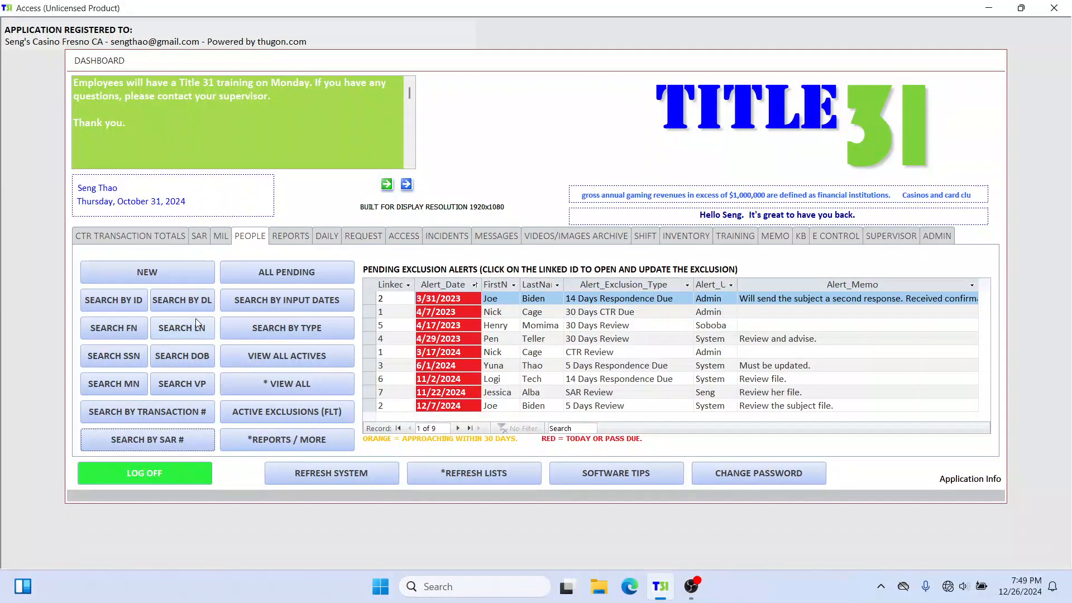
{"action": "left_click", "coordinate": [121, 303]}
{"action": "type", "text": "2"}
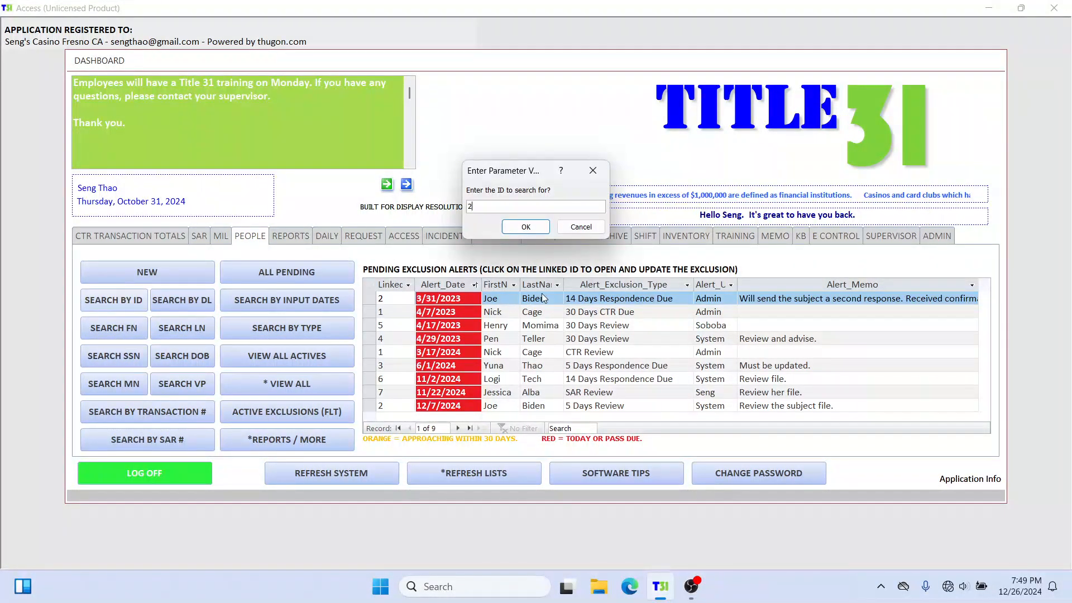
{"action": "key", "text": "Return"}
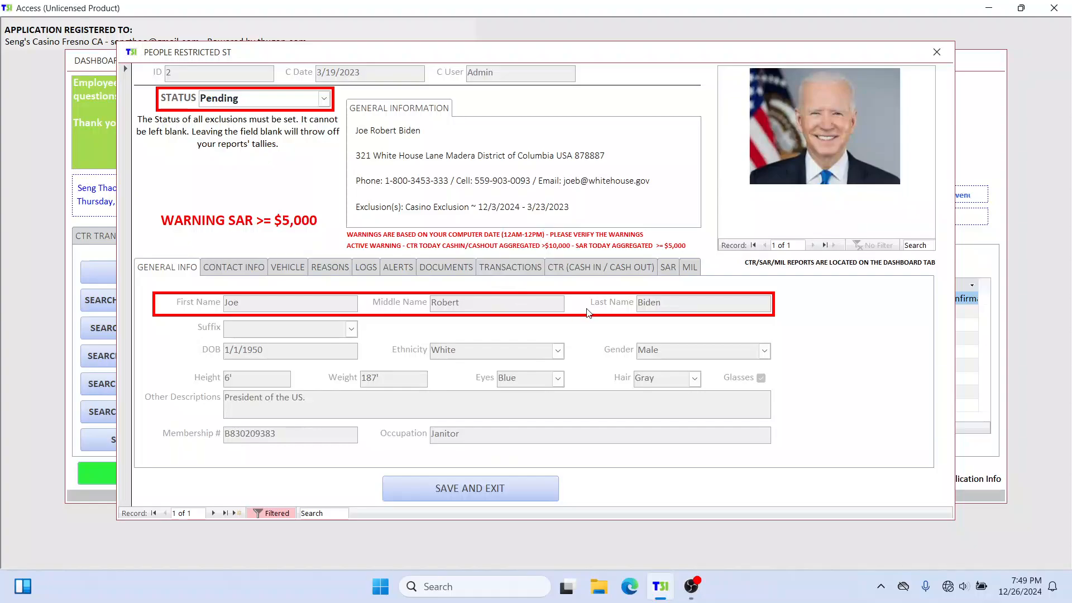
Step: Check the 12/26/2024 entry and its total dollar amount in the person's SAR list
{"action": "left_click", "coordinate": [668, 267]}
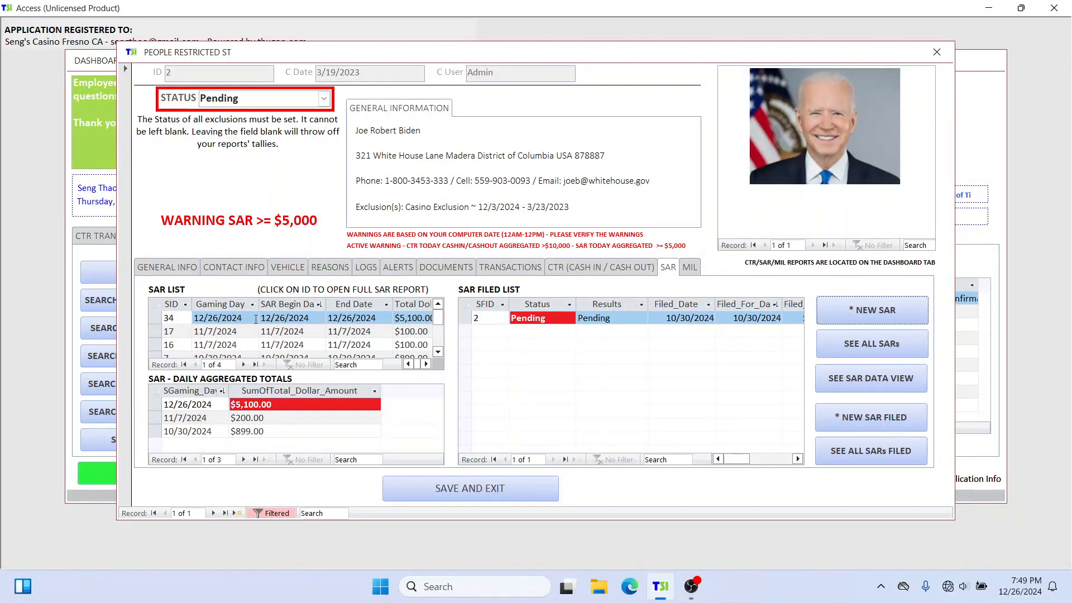
{"action": "left_click_drag", "start_coordinate": [256, 319], "coordinate": [187, 318]}
{"action": "left_click", "coordinate": [399, 318]}
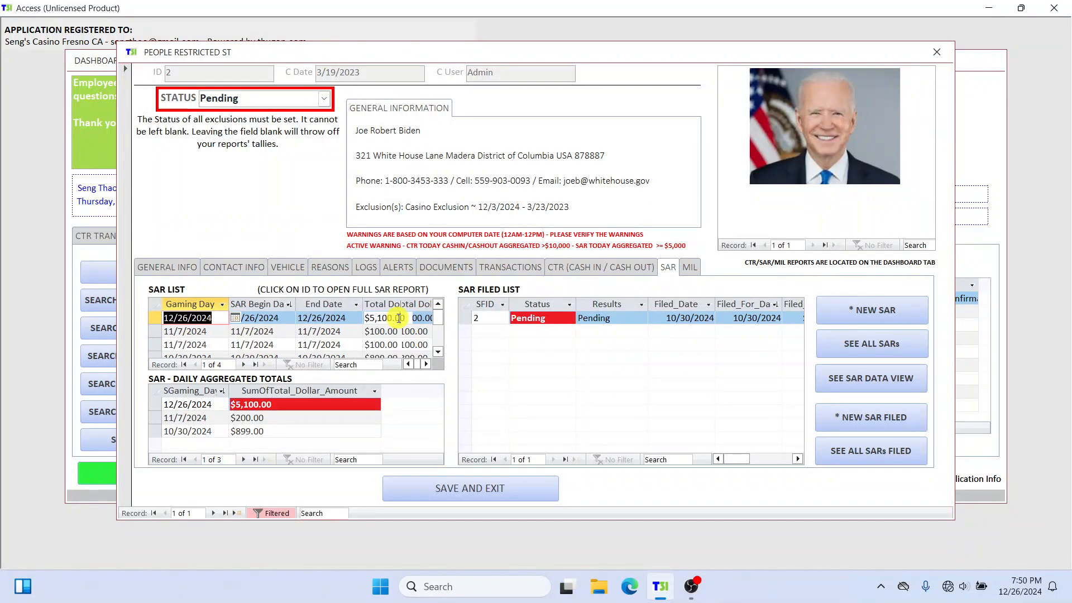
Step: Highlight the 12/26/2024 SAR's total dollar amount and its whole row in the person's SAR list
{"action": "left_click_drag", "start_coordinate": [431, 317], "coordinate": [365, 317]}
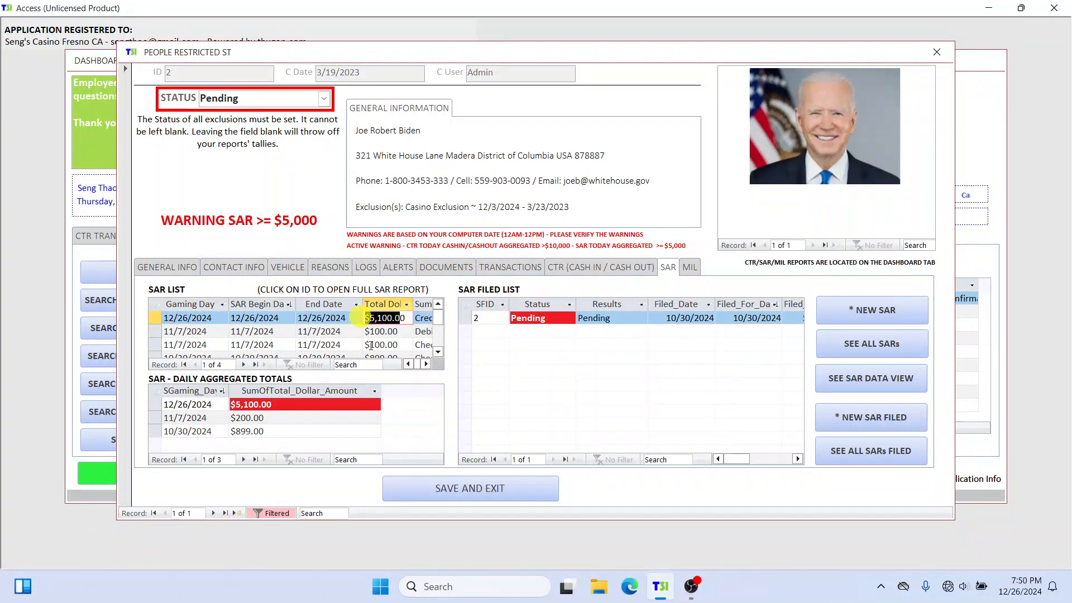
{"action": "left_click", "coordinate": [394, 316]}
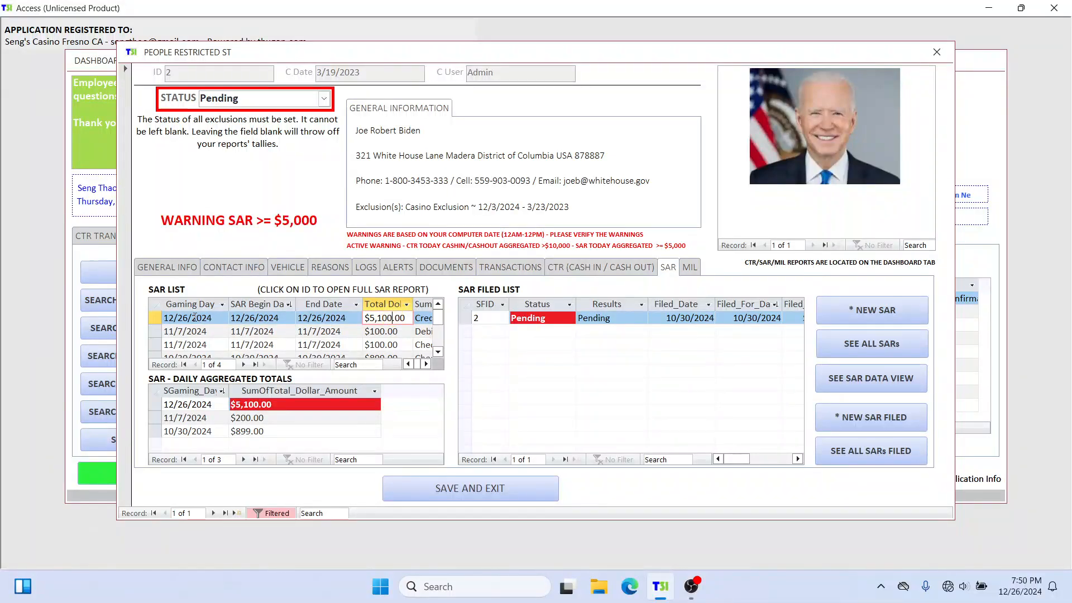
{"action": "left_click", "coordinate": [152, 317]}
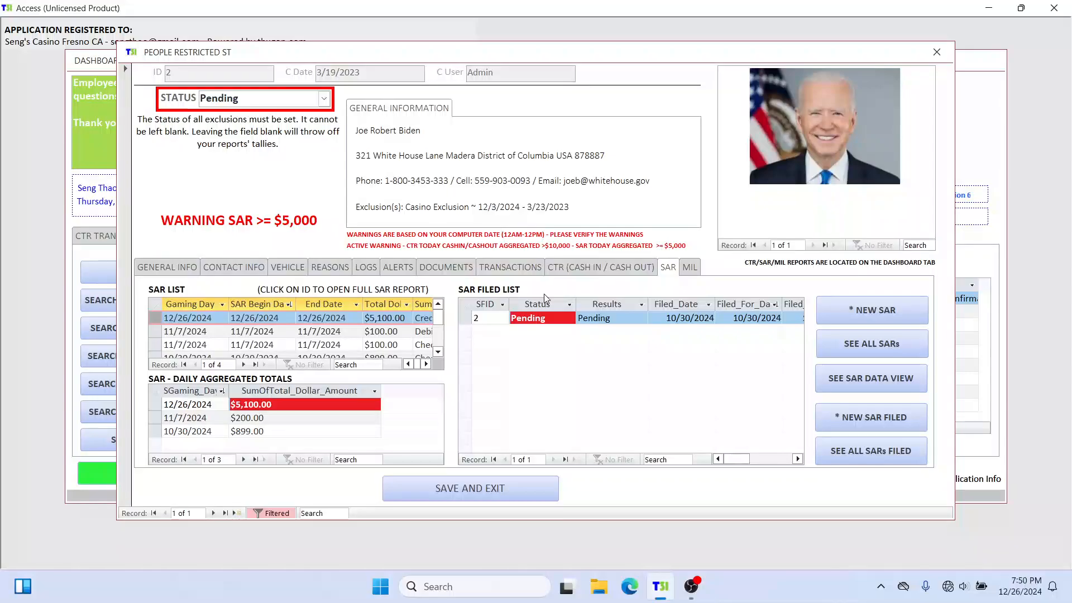
Step: Add a new SAR filed record with the filer's full name and a filed-for date of 12/26/2024
{"action": "left_click", "coordinate": [866, 419]}
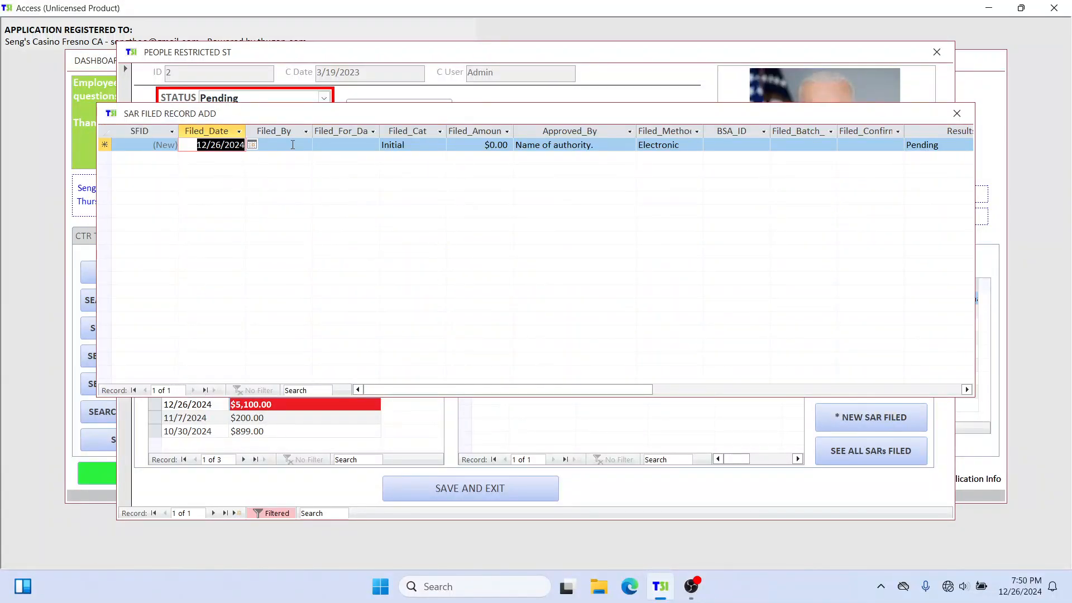
{"action": "left_click", "coordinate": [292, 145]}
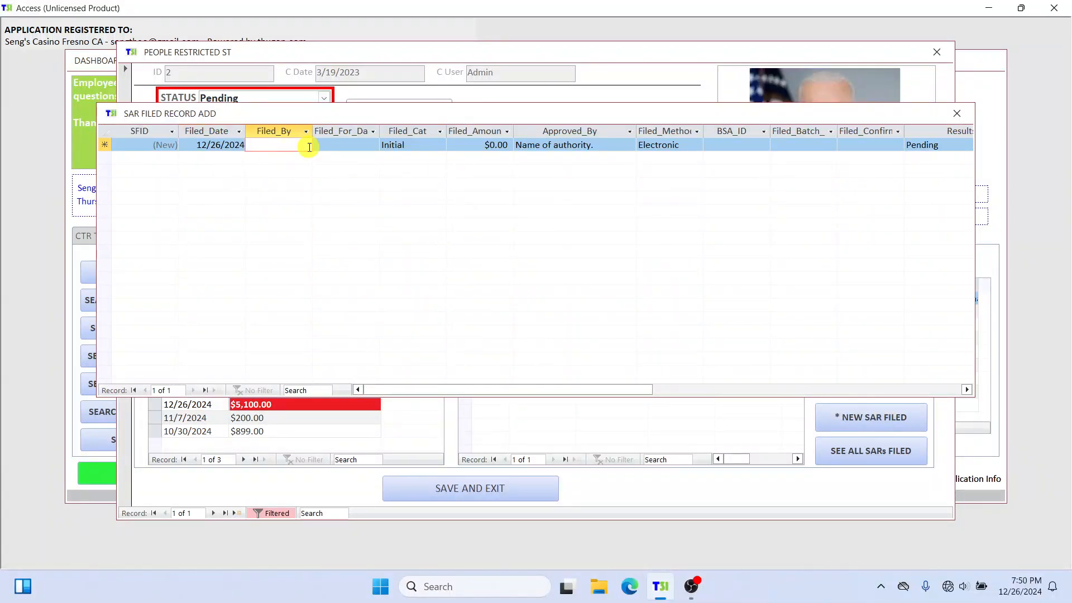
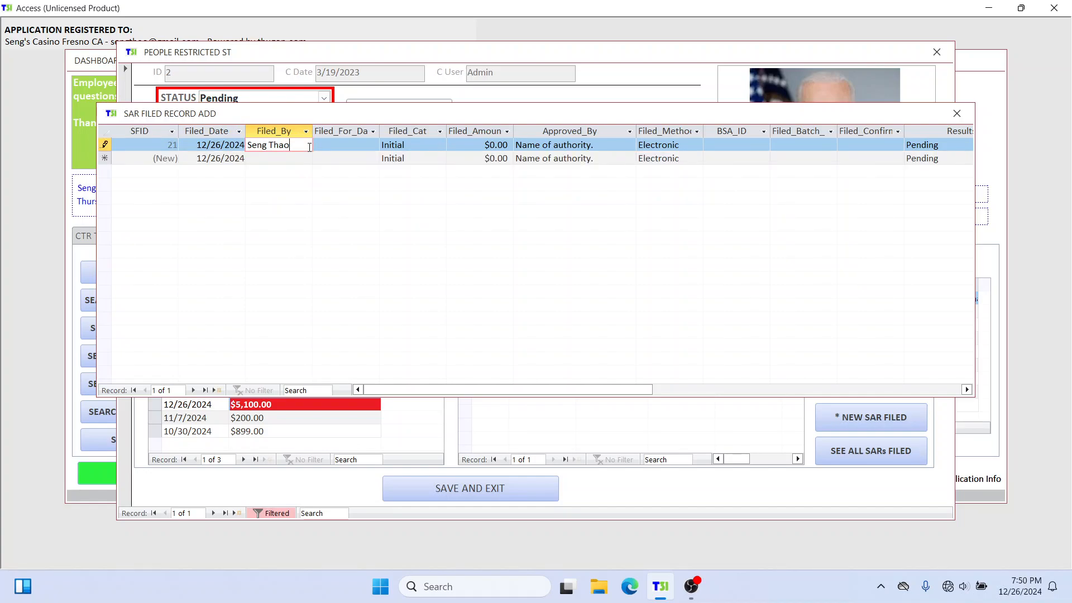
{"action": "key", "text": "Tab"}
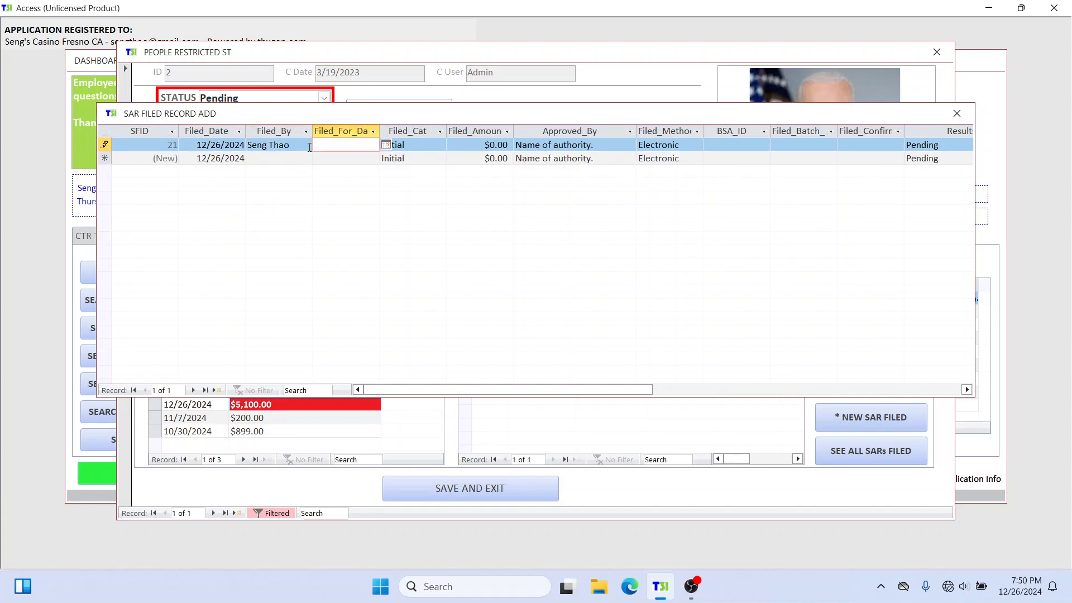
{"action": "left_click", "coordinate": [386, 146]}
{"action": "left_click", "coordinate": [348, 219]}
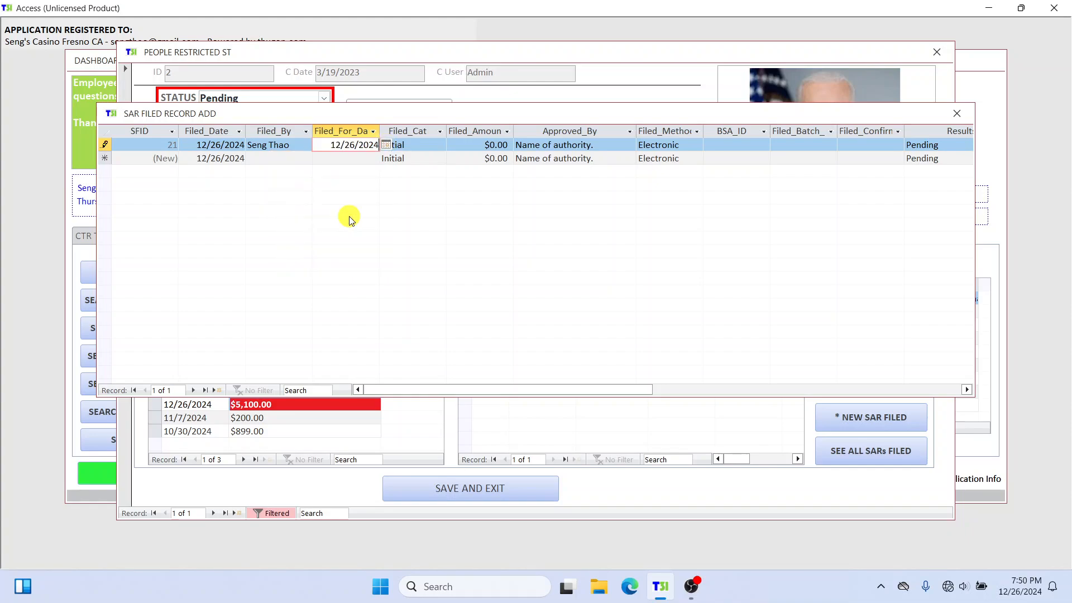
Step: Keep the filing category as Initial and set the filed amount to 5100
{"action": "left_click", "coordinate": [410, 138]}
{"action": "left_click", "coordinate": [425, 144]}
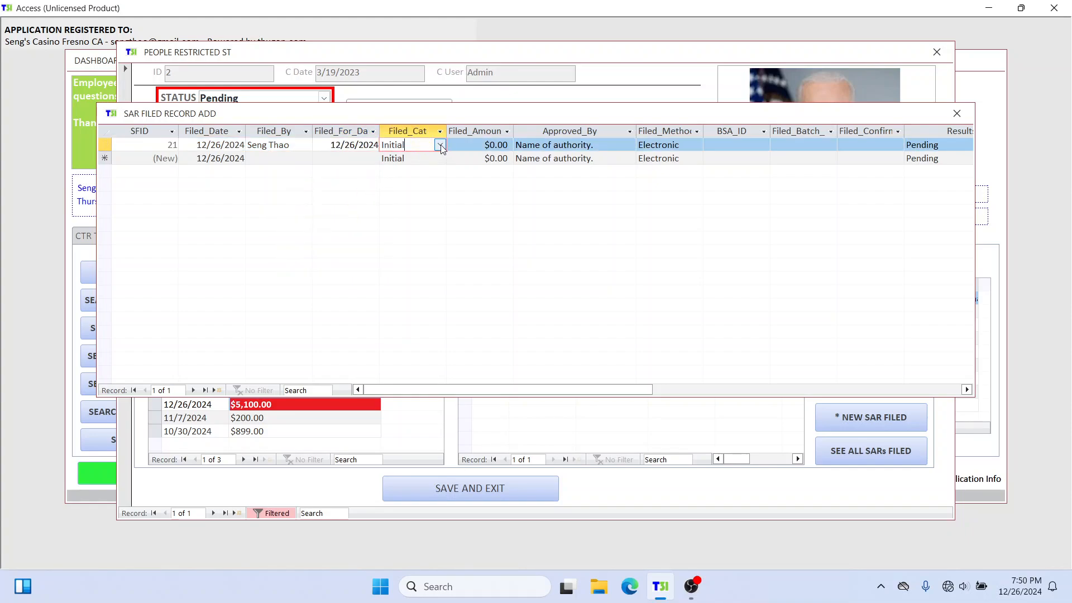
{"action": "left_click", "coordinate": [441, 146]}
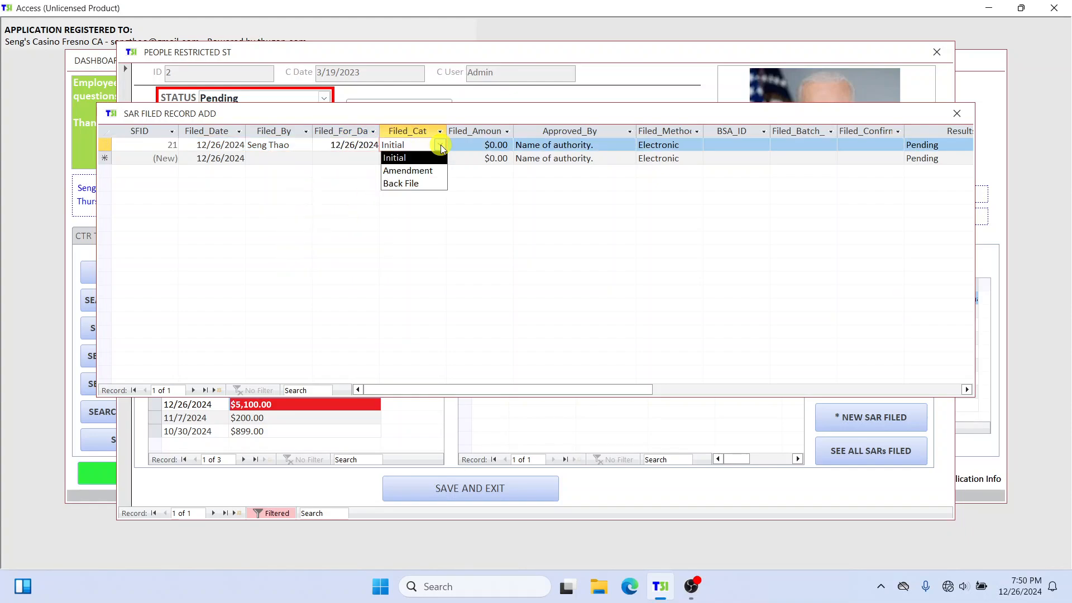
{"action": "left_click", "coordinate": [481, 144]}
{"action": "double_click", "coordinate": [476, 145]}
{"action": "type", "text": "5100"}
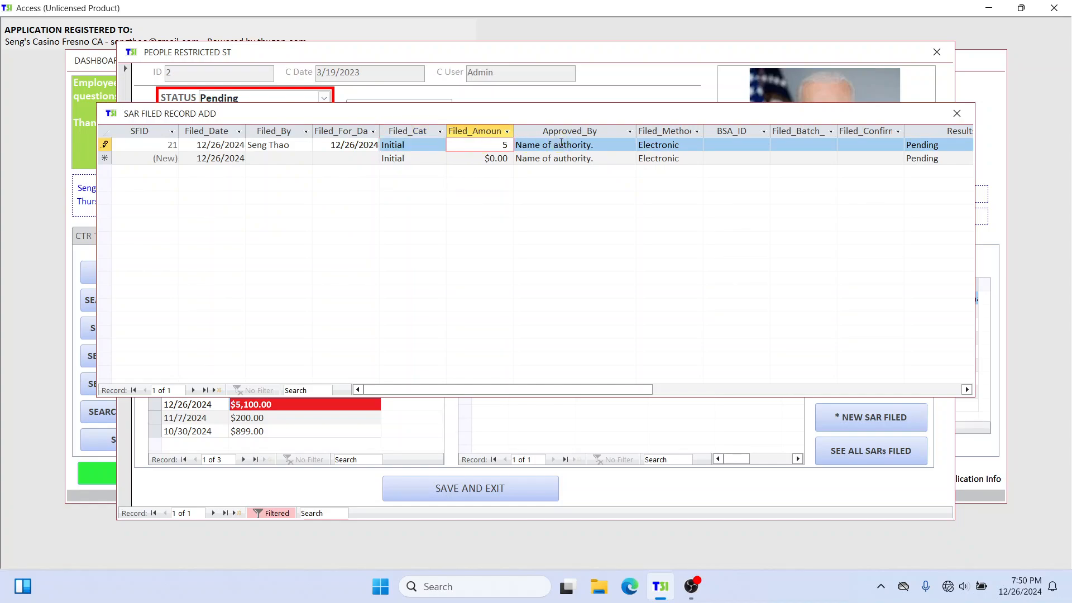
Step: Replace the approver placeholder with the approver's full name and choose Electronic as the filing method
{"action": "left_click", "coordinate": [599, 147]}
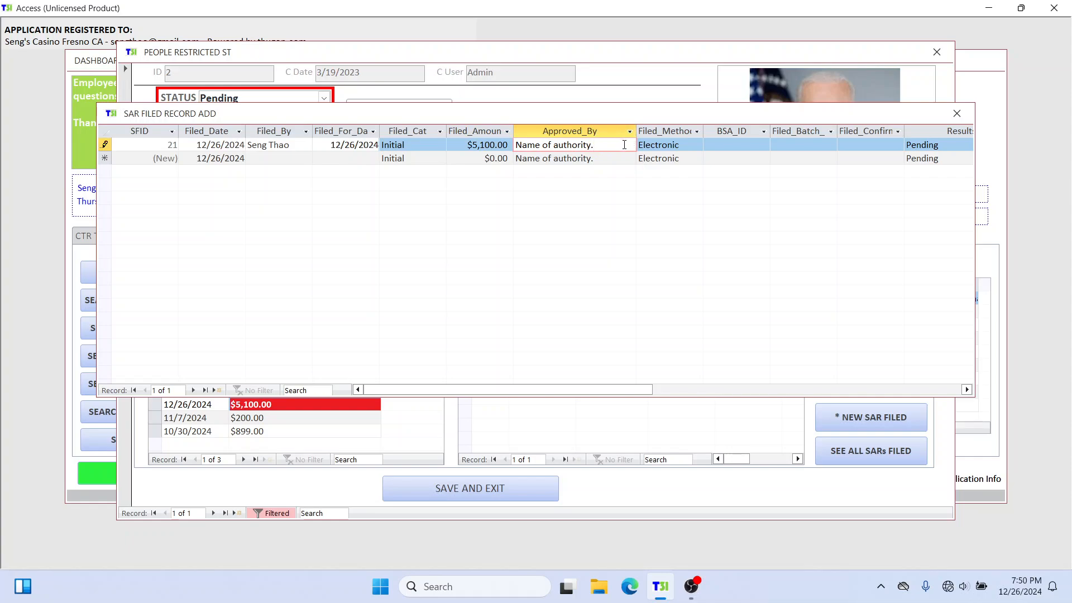
{"action": "left_click_drag", "start_coordinate": [624, 145], "coordinate": [500, 146]}
{"action": "key", "text": "Tab"}
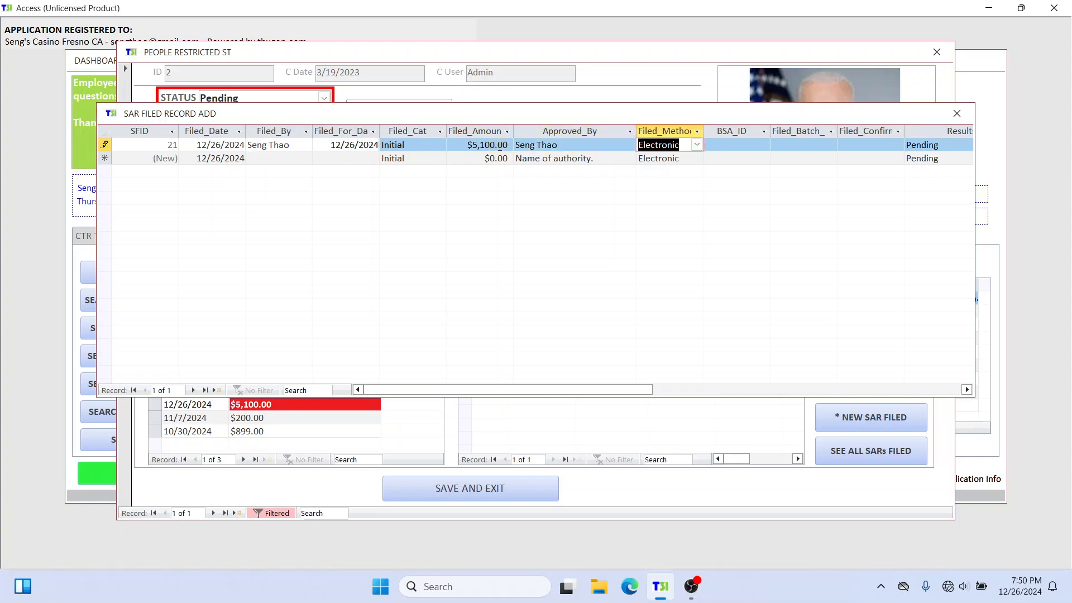
{"action": "left_click", "coordinate": [698, 146]}
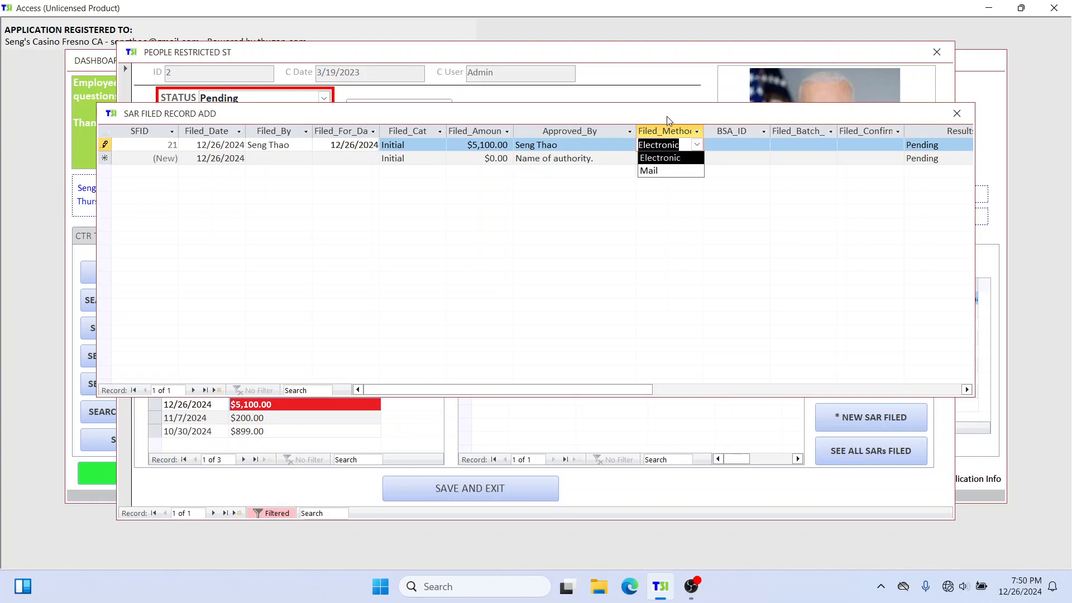
{"action": "left_click_drag", "start_coordinate": [667, 116], "coordinate": [662, 256]}
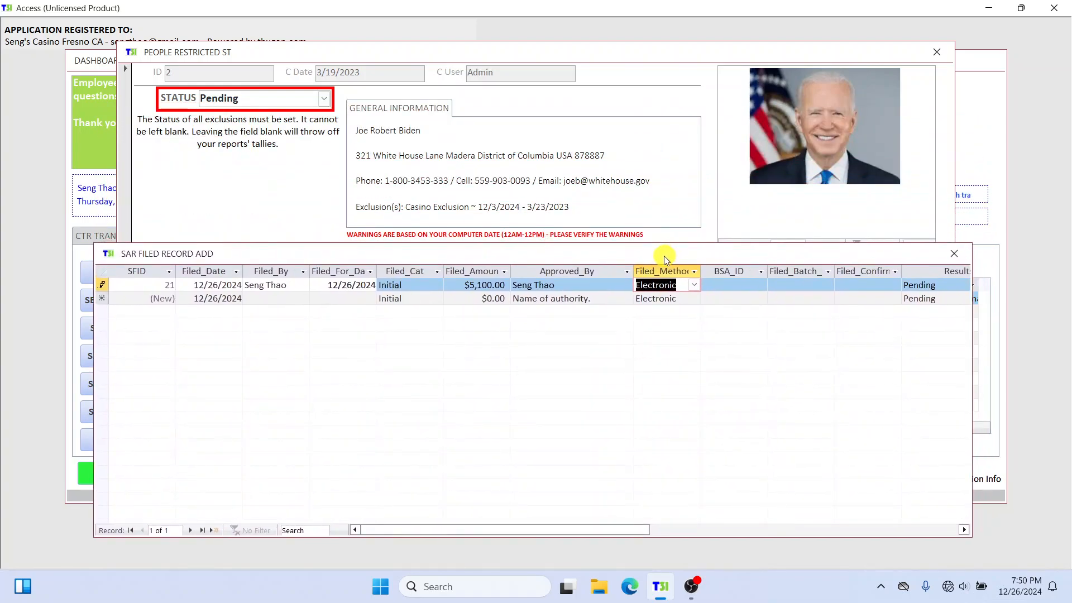
{"action": "left_click", "coordinate": [694, 286]}
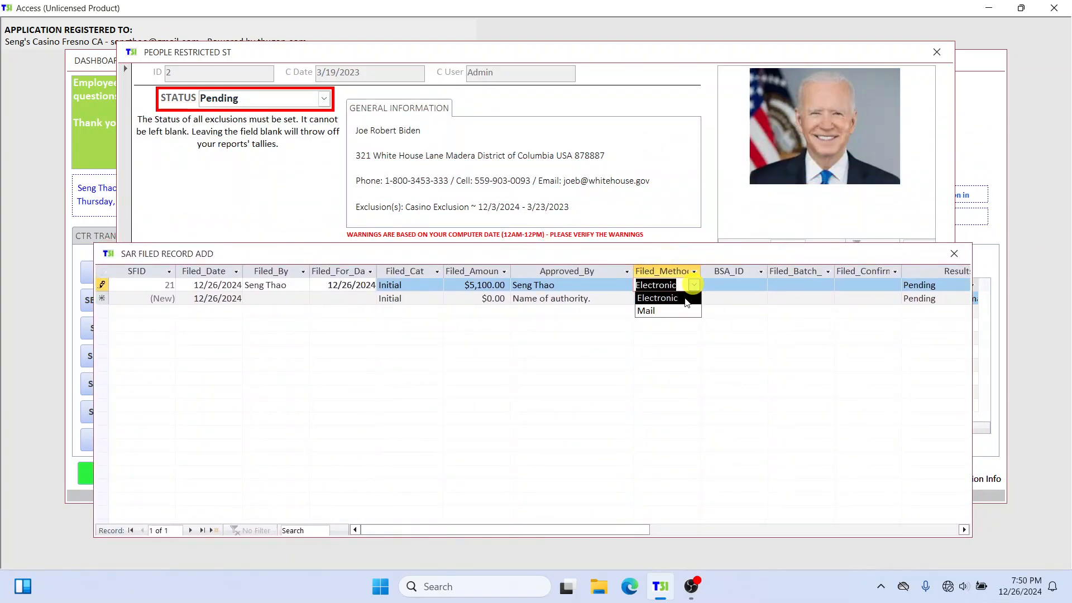
{"action": "left_click", "coordinate": [688, 297]}
Step: Fill in the filing's BSA ID, batch number and confirmation number
{"action": "left_click", "coordinate": [736, 284]}
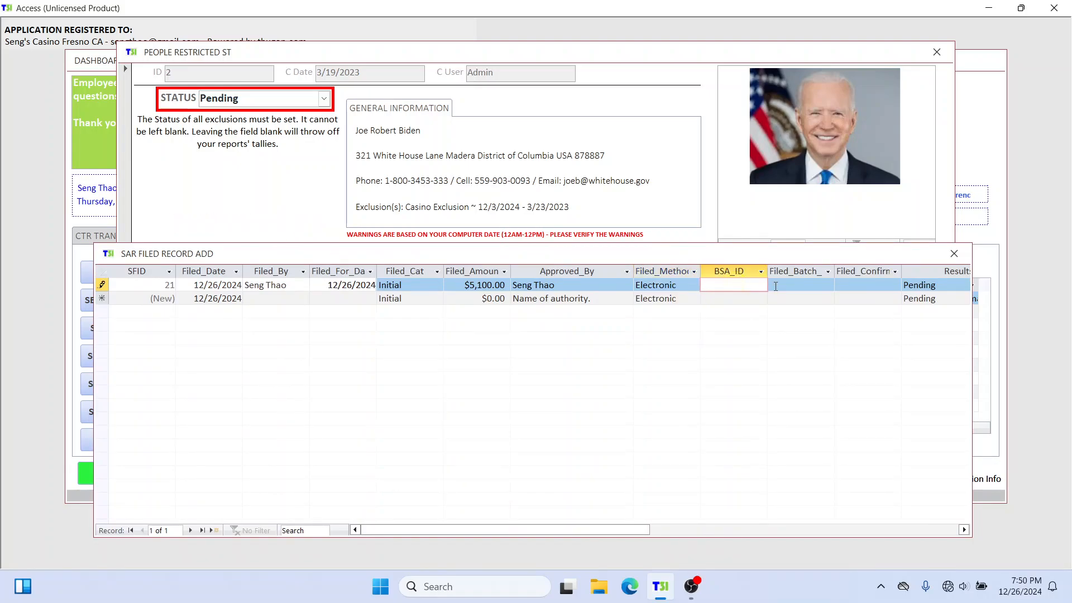
{"action": "type", "text": "123121"}
{"action": "key", "text": "Tab"}
{"action": "type", "text": "12312312"}
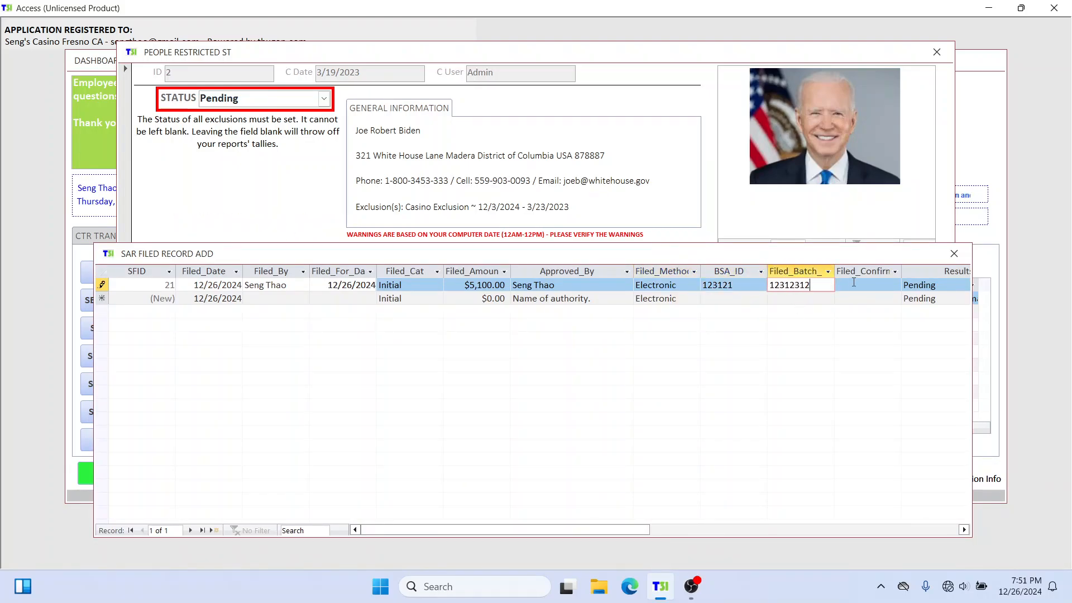
{"action": "key", "text": "Tab"}
{"action": "type", "text": "12323123"}
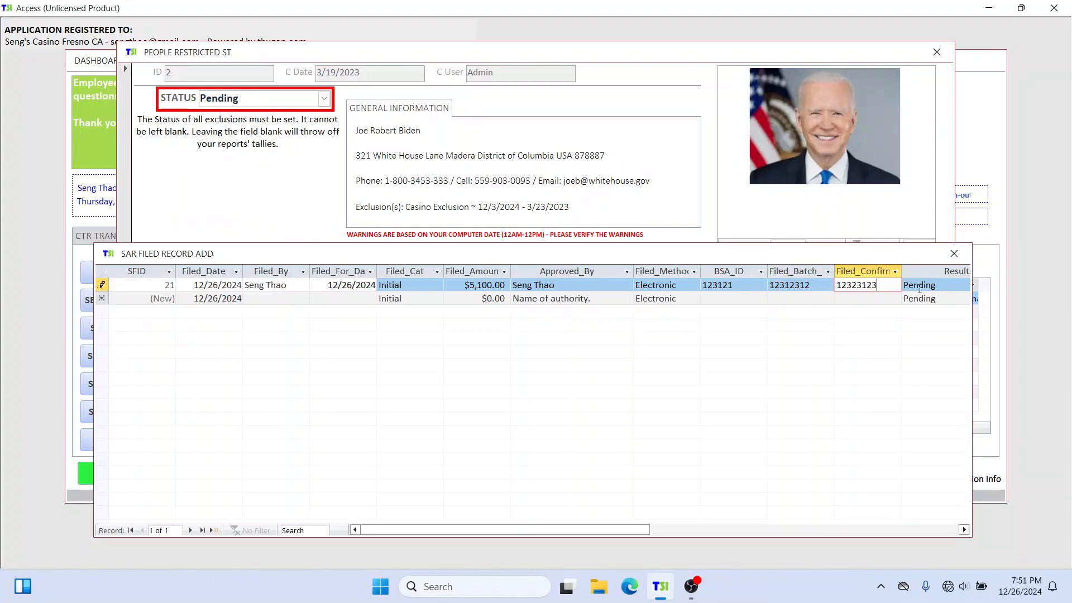
Step: Set the filing's results to Accepted and its status to Completed, and close the filed record
{"action": "left_click_drag", "start_coordinate": [623, 530], "coordinate": [777, 527]}
{"action": "left_click", "coordinate": [710, 285]}
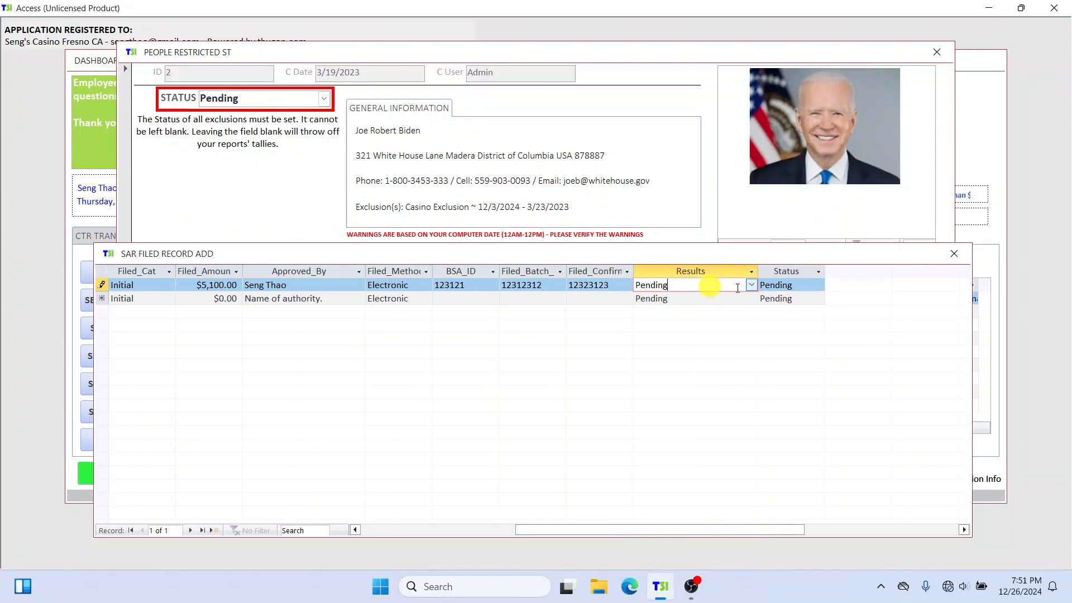
{"action": "left_click", "coordinate": [751, 285]}
{"action": "left_click", "coordinate": [722, 300]}
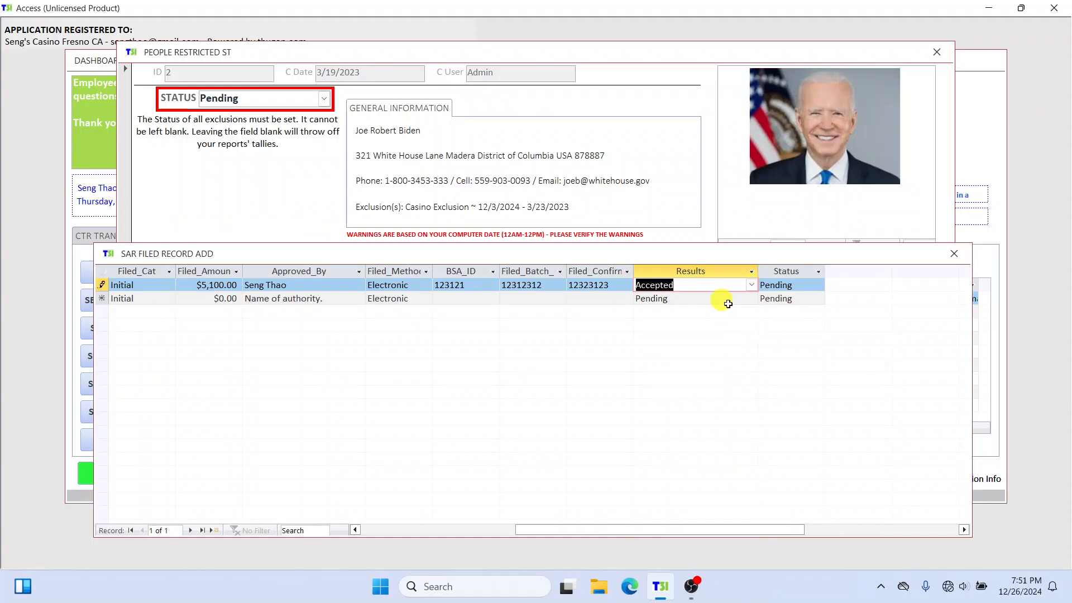
{"action": "left_click", "coordinate": [814, 285]}
{"action": "left_click", "coordinate": [818, 285]}
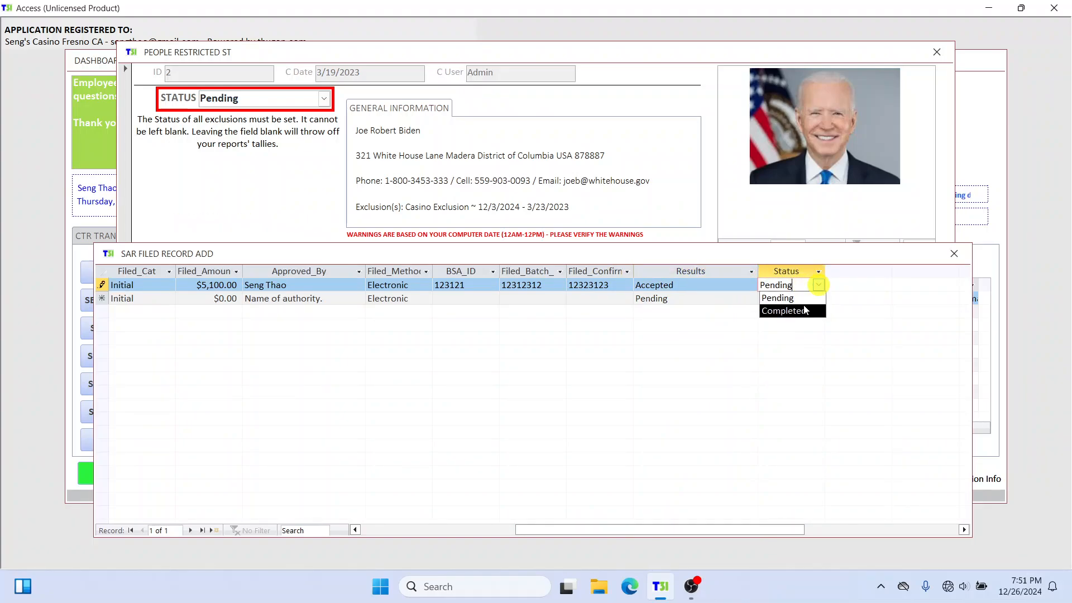
{"action": "left_click", "coordinate": [802, 311]}
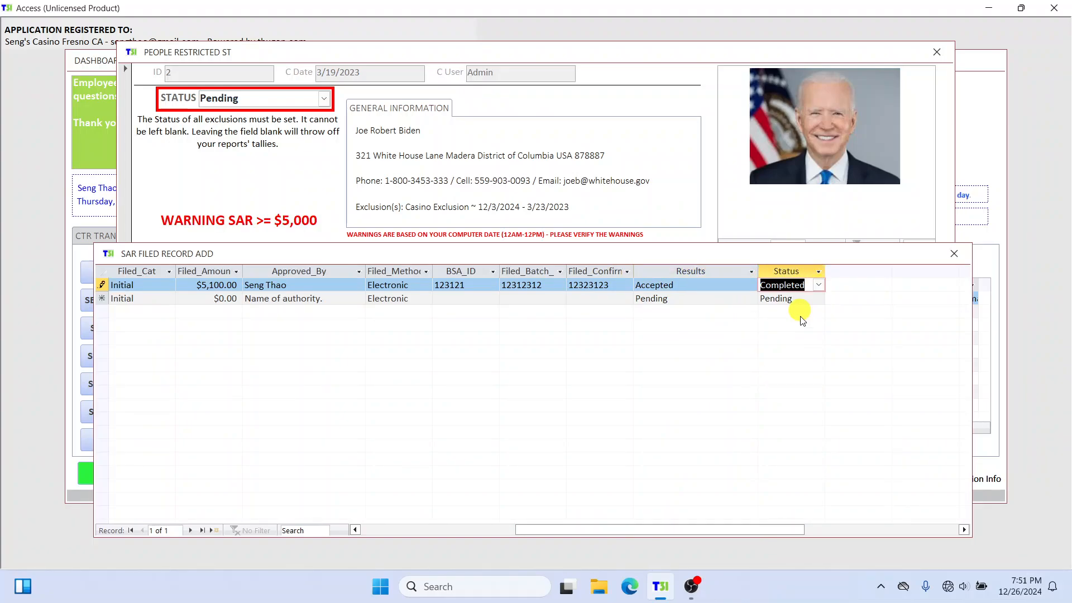
{"action": "left_click", "coordinate": [956, 254]}
Step: Save and exit the person's record, then reopen it by customer ID and show its SAR information
{"action": "left_click", "coordinate": [485, 495]}
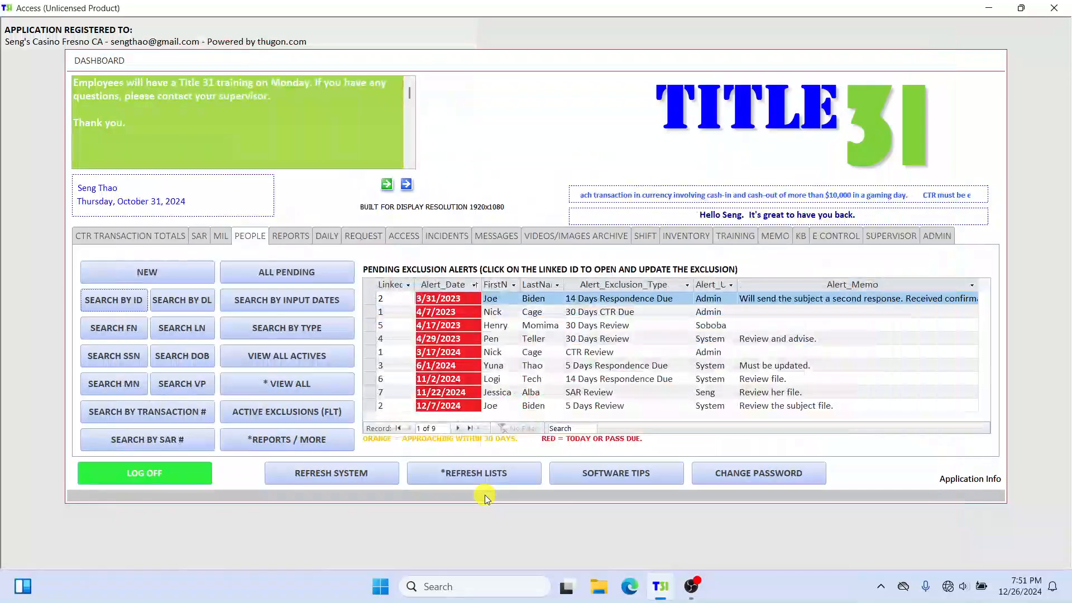
{"action": "left_click", "coordinate": [114, 300]}
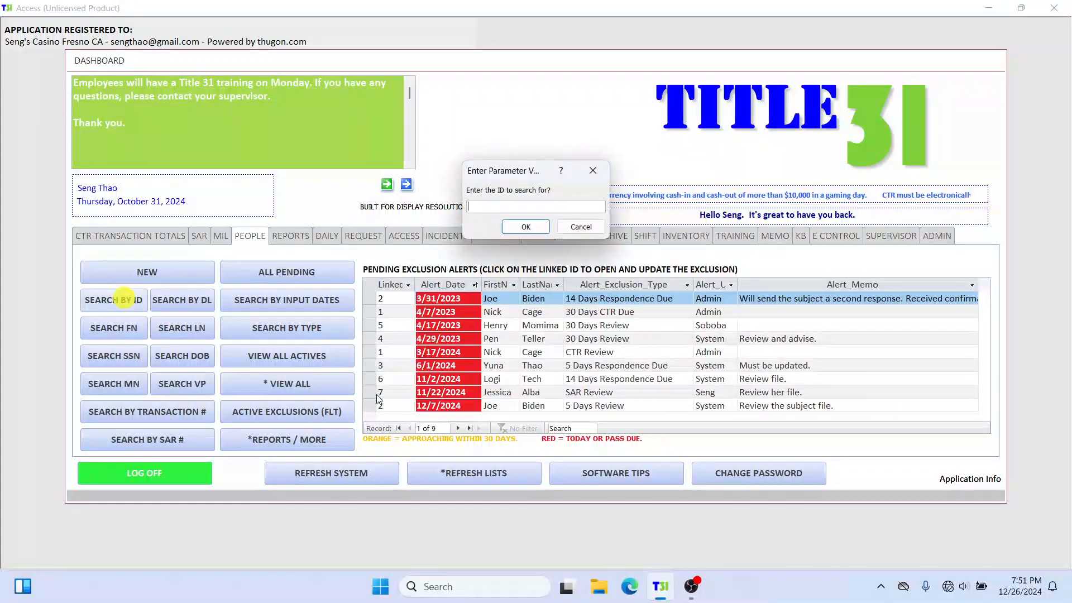
{"action": "type", "text": "2"}
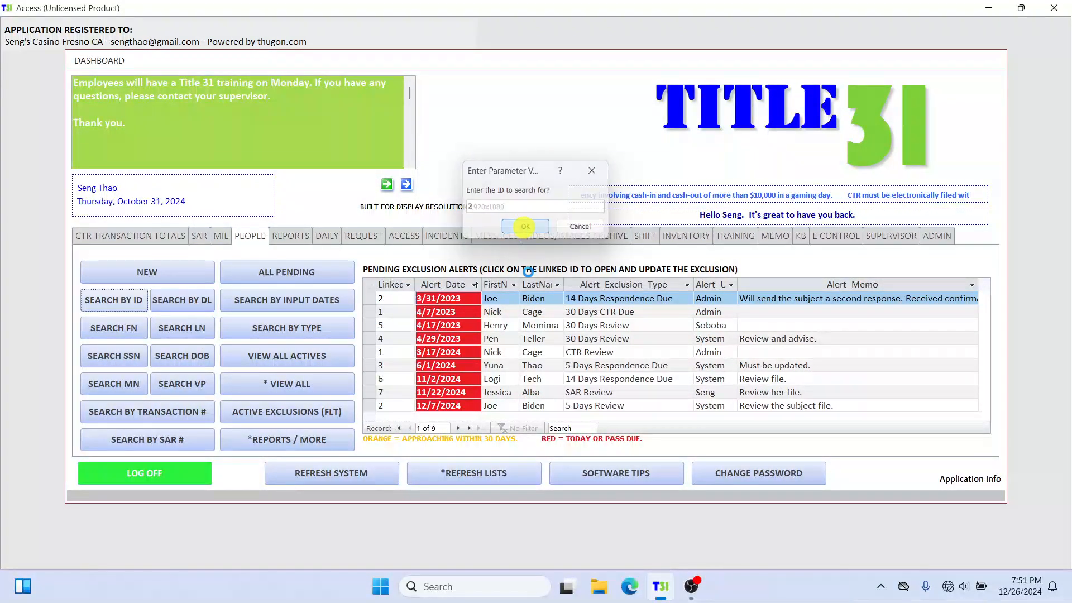
{"action": "left_click", "coordinate": [511, 226]}
{"action": "left_click", "coordinate": [675, 268]}
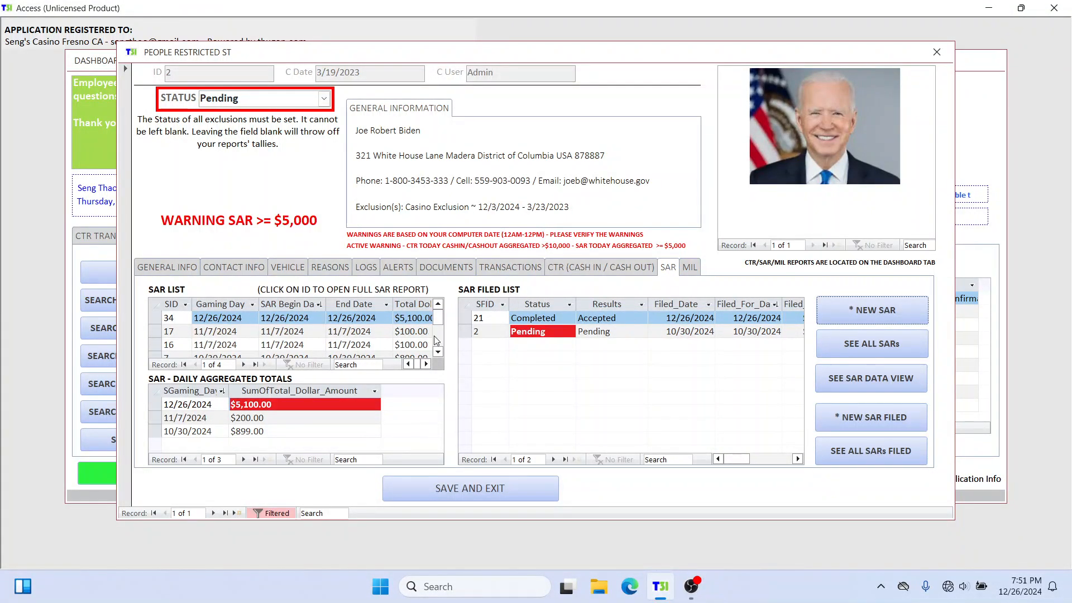
Step: Review the status and results options of the 12/26/2024 filing in the SAR filed list, then close the person's record
{"action": "left_click", "coordinate": [464, 318]}
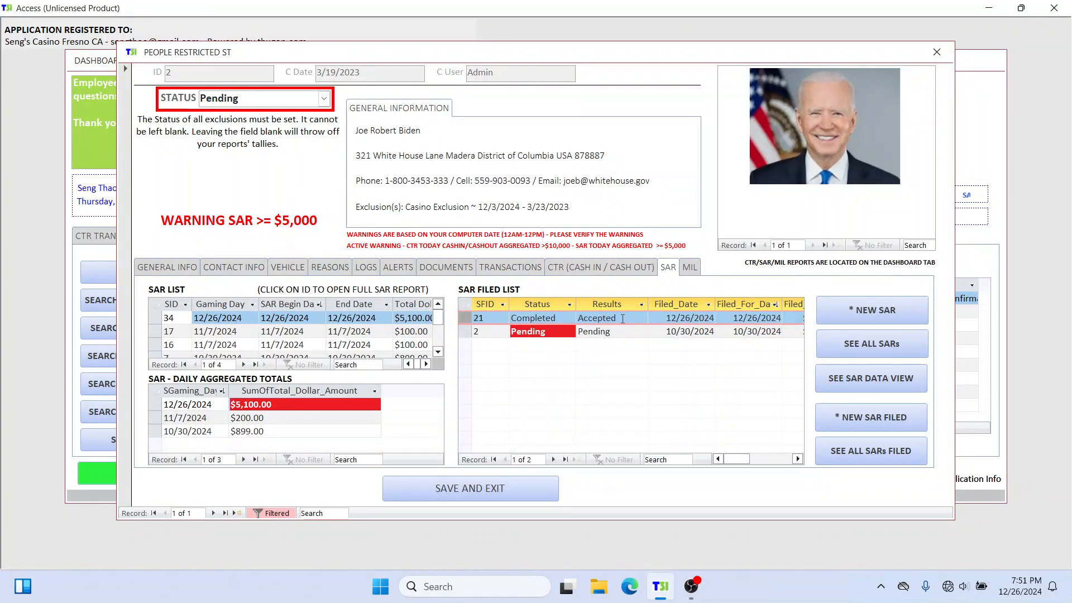
{"action": "left_click", "coordinate": [581, 317]}
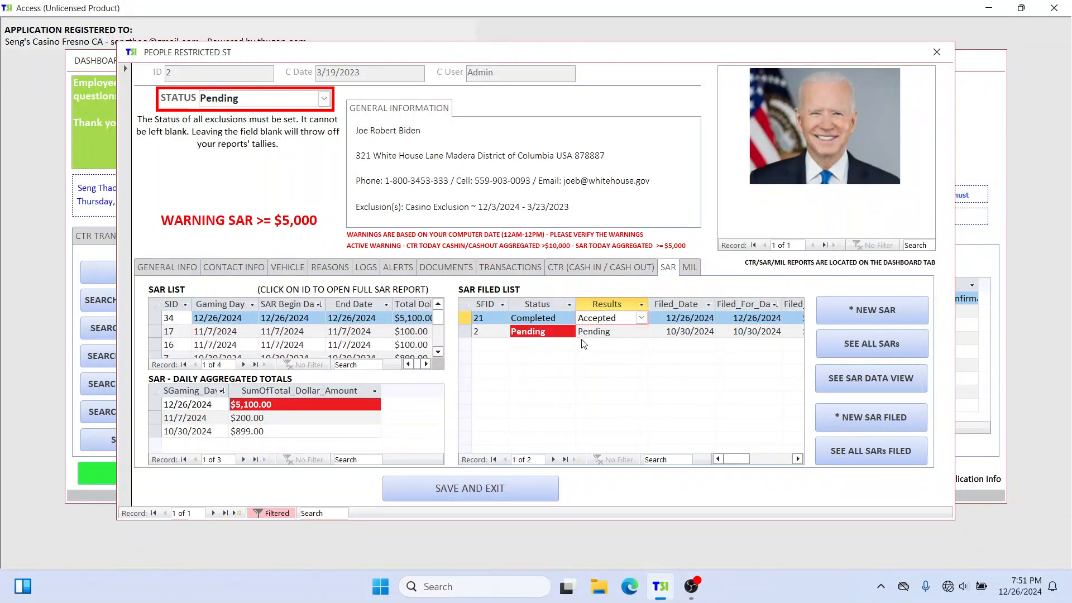
{"action": "left_click", "coordinate": [568, 318]}
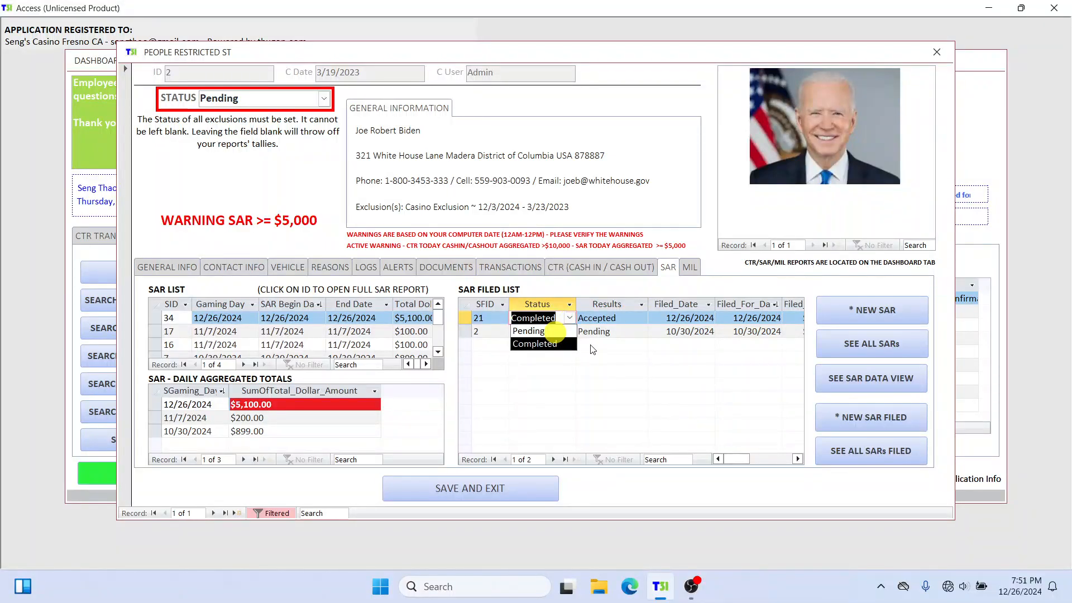
{"action": "left_click", "coordinate": [537, 331]}
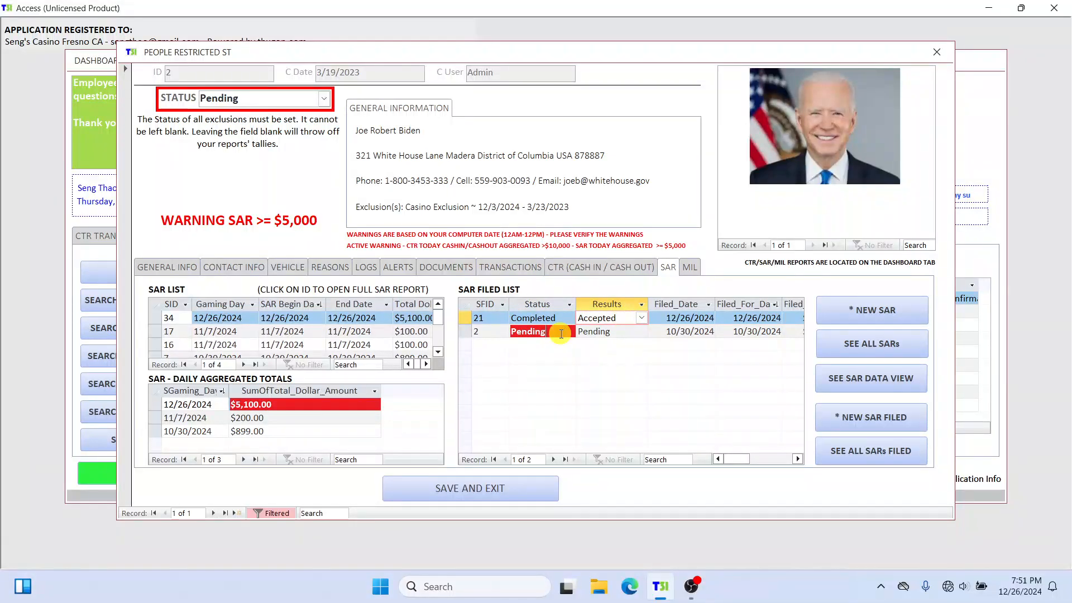
{"action": "left_click", "coordinate": [510, 333]}
{"action": "left_click", "coordinate": [556, 317]}
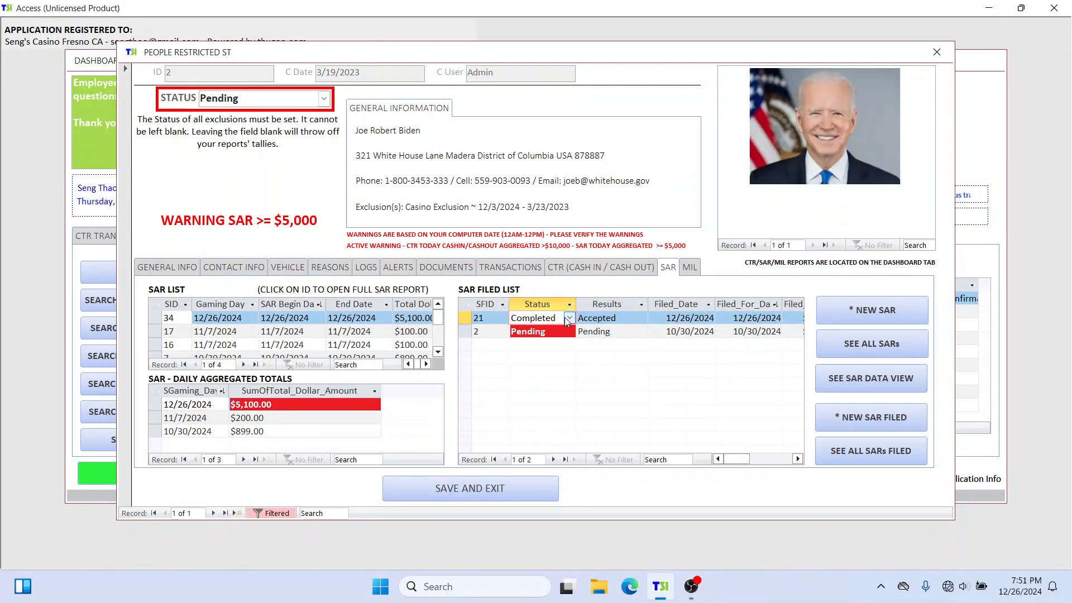
{"action": "left_click", "coordinate": [569, 318]}
{"action": "left_click", "coordinate": [553, 344]}
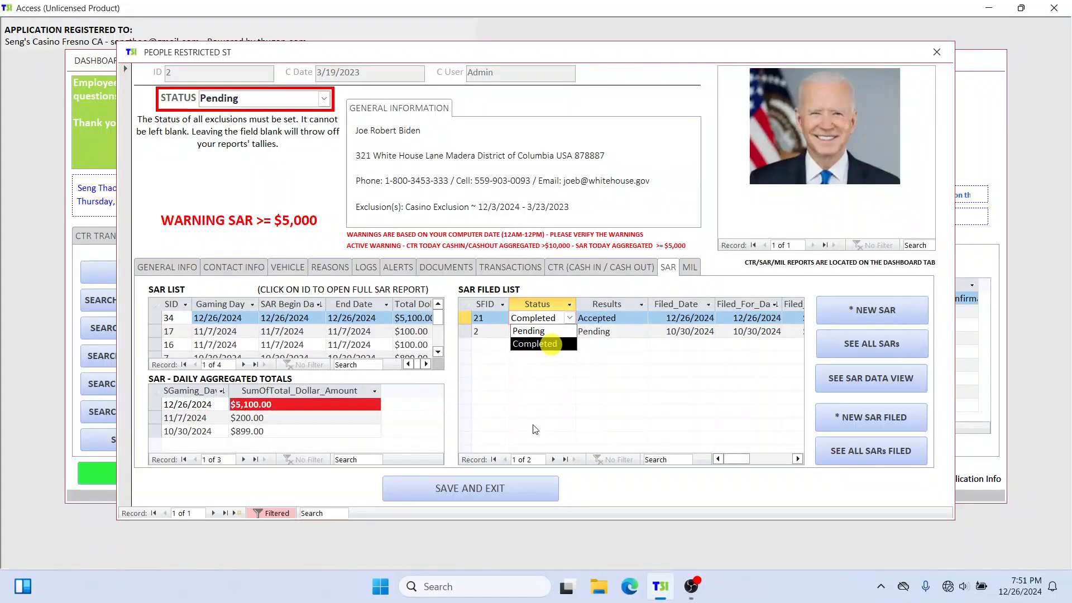
{"action": "left_click", "coordinate": [606, 321]}
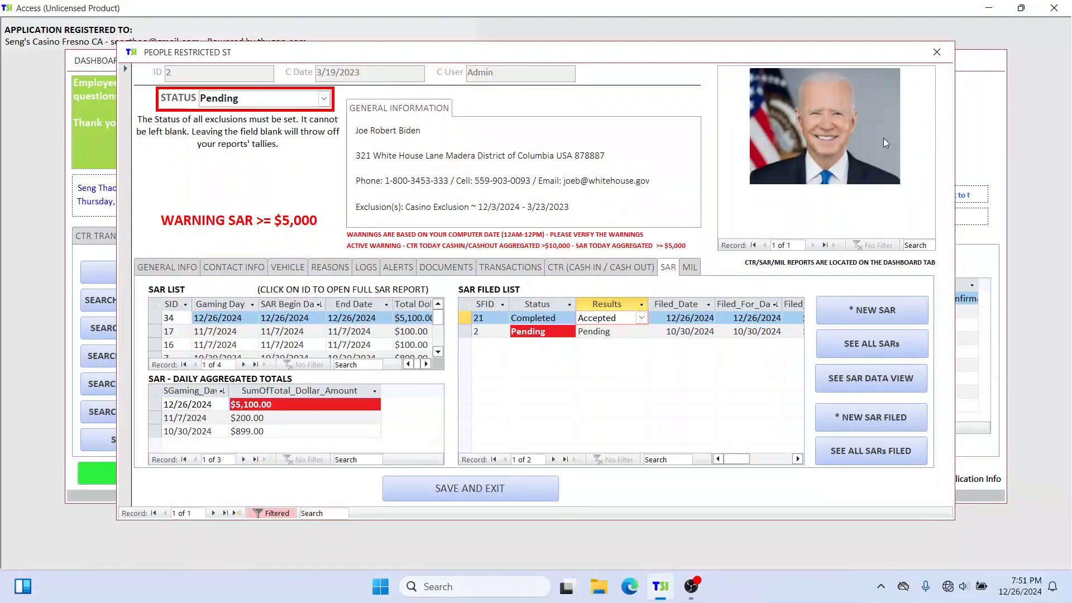
{"action": "left_click", "coordinate": [935, 52]}
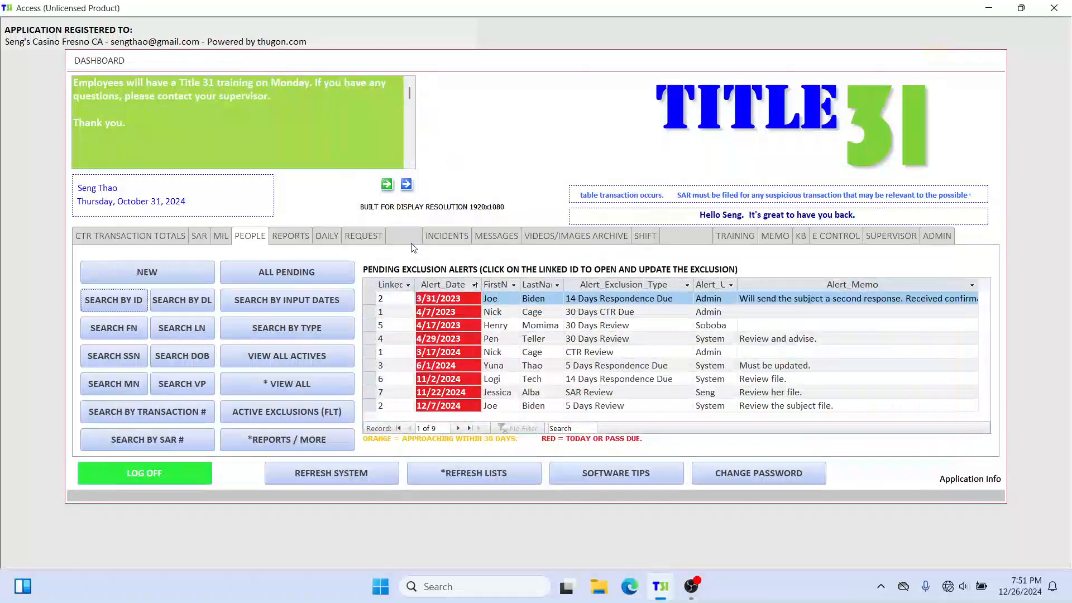
Step: Refresh the system and show the dashboard's SAR lists, selecting the most recent entries in the SAR list
{"action": "left_click", "coordinate": [365, 479]}
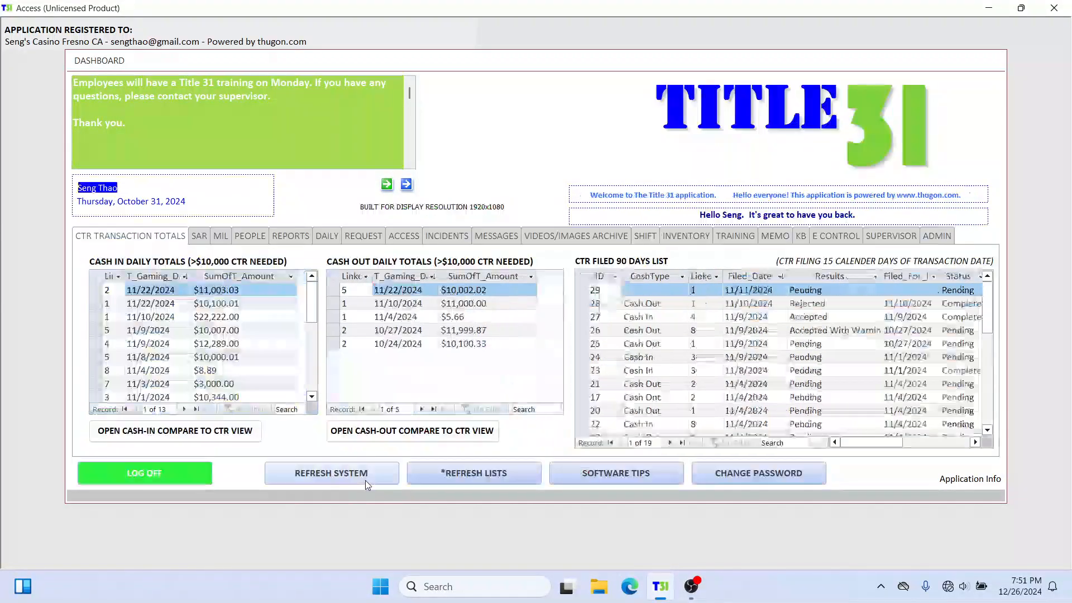
{"action": "left_click", "coordinate": [196, 239]}
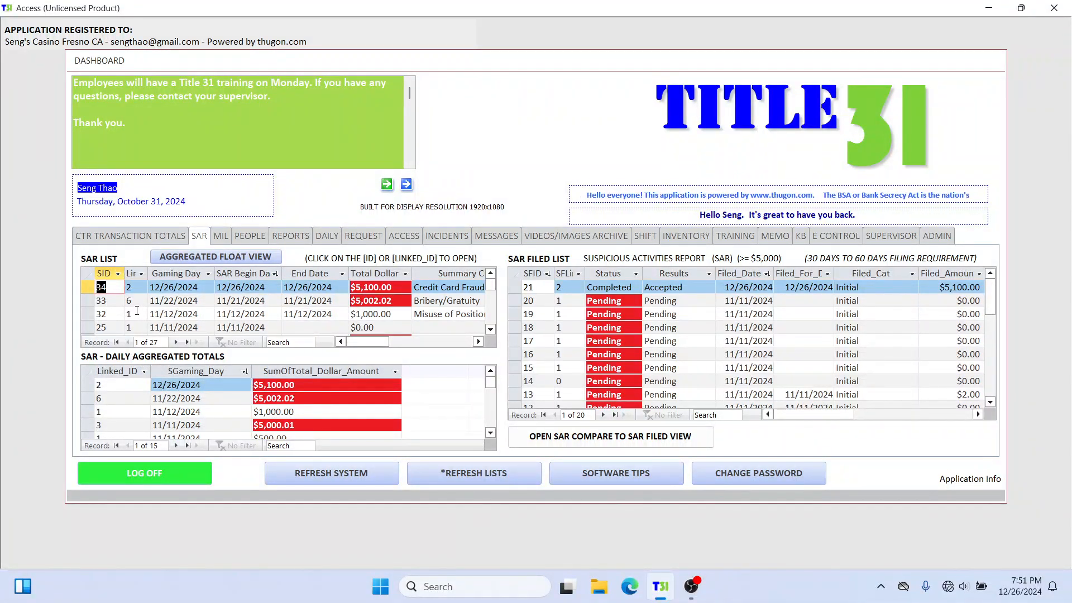
{"action": "left_click_drag", "start_coordinate": [87, 287], "coordinate": [90, 330]}
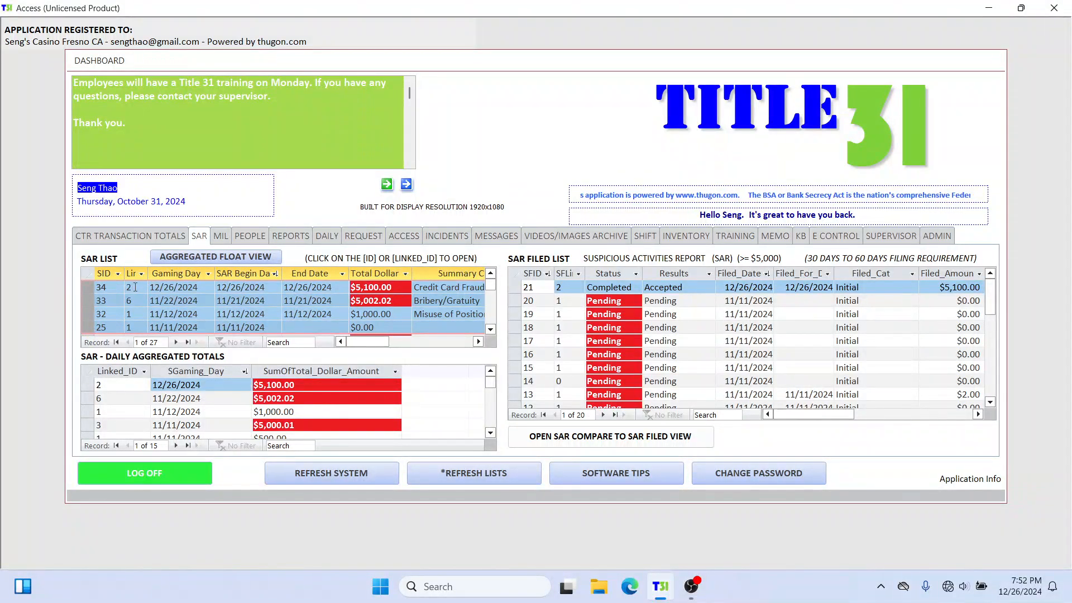
Step: Open the person's record and the full SAR report from the 12/26/2024 entry in the SAR list, closing each after viewing
{"action": "left_click", "coordinate": [136, 287]}
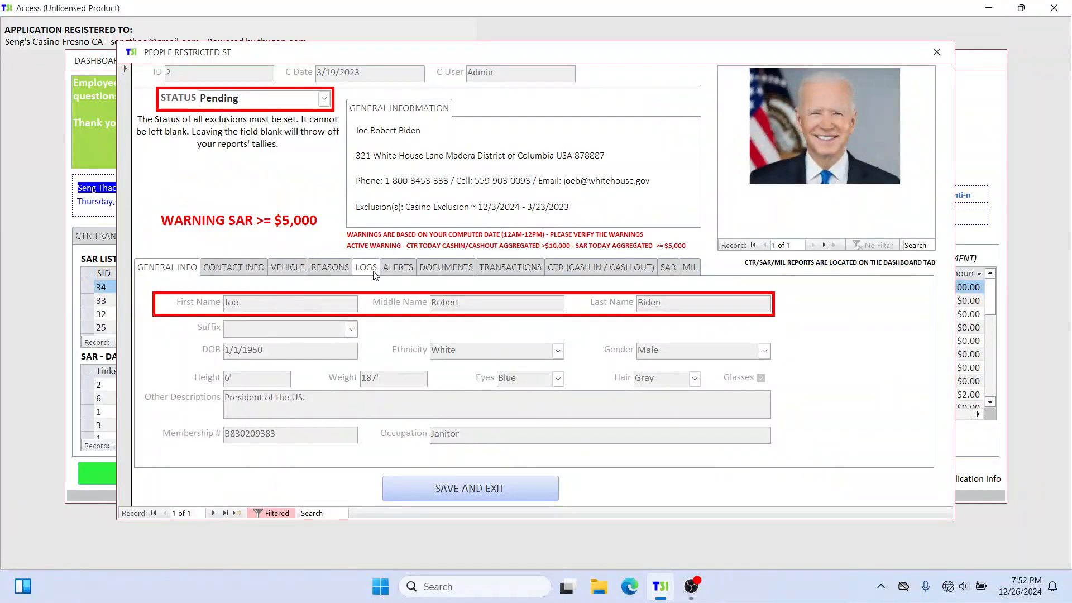
{"action": "left_click", "coordinate": [936, 53]}
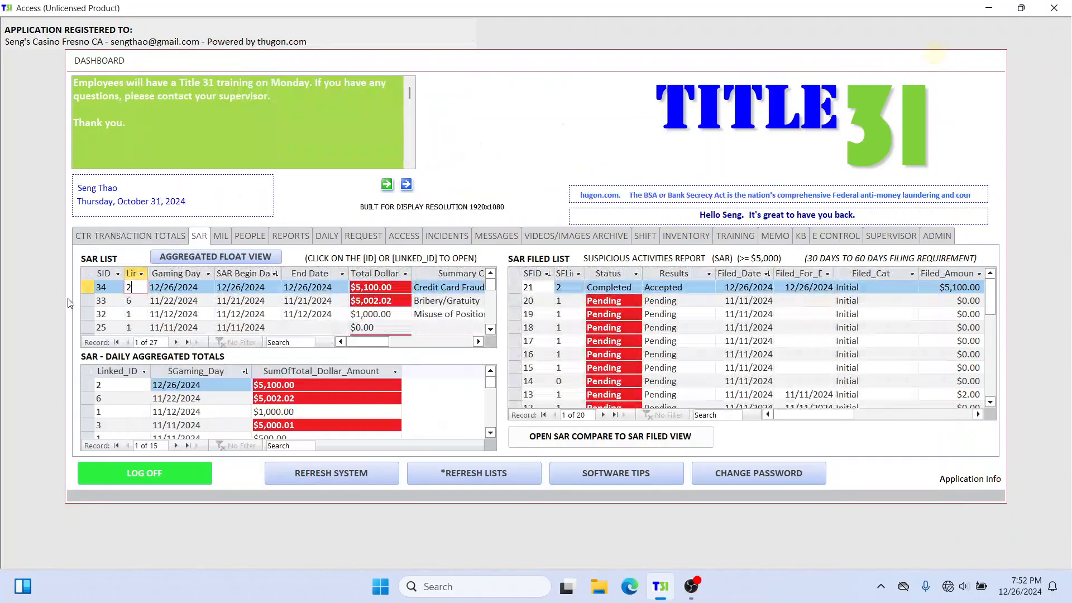
{"action": "left_click", "coordinate": [111, 287]}
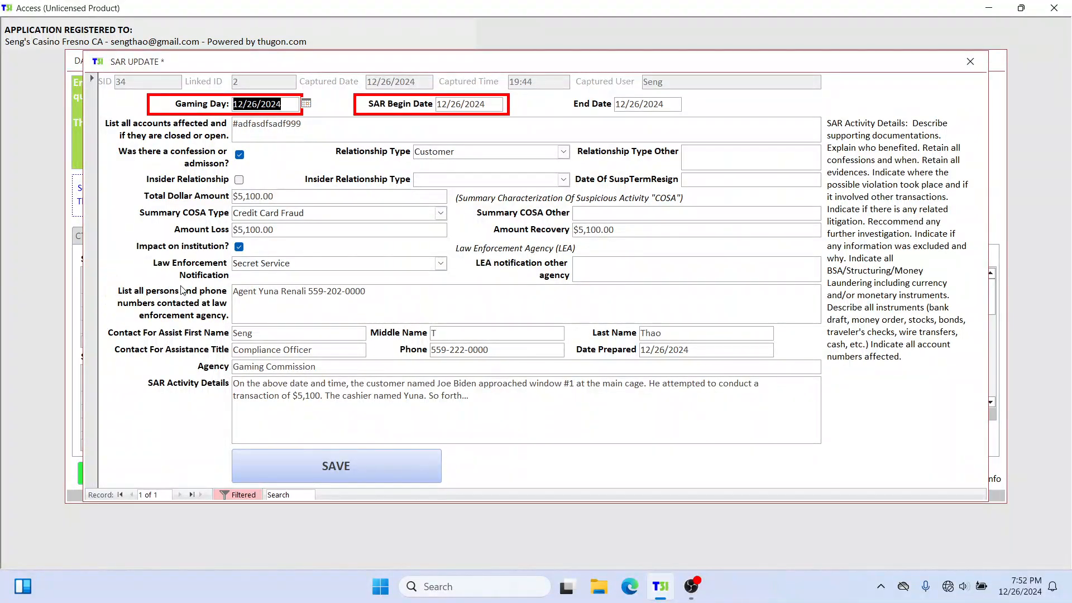
{"action": "left_click", "coordinate": [973, 62]}
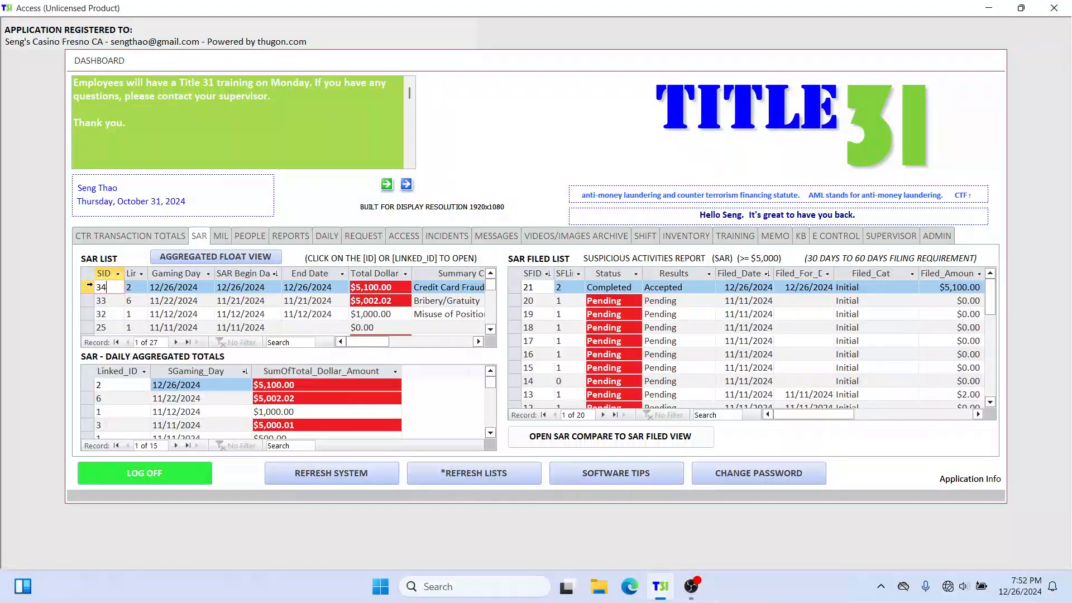
Step: Examine the highlighted total dollar amounts in the SAR list and in the daily aggregated totals
{"action": "left_click", "coordinate": [89, 285]}
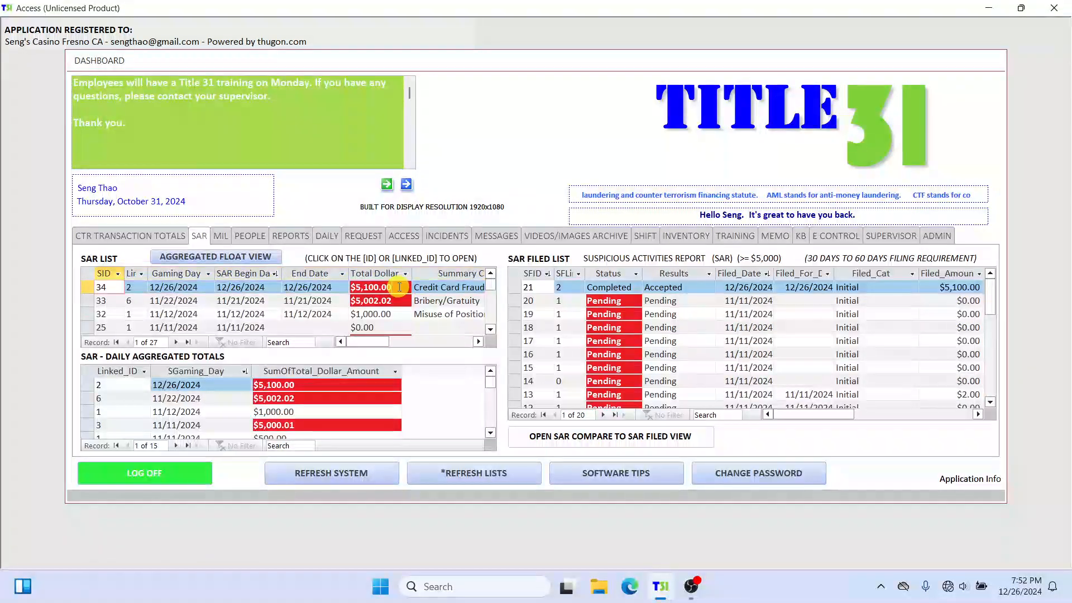
{"action": "left_click", "coordinate": [412, 303]}
{"action": "left_click_drag", "start_coordinate": [412, 303], "coordinate": [346, 303]}
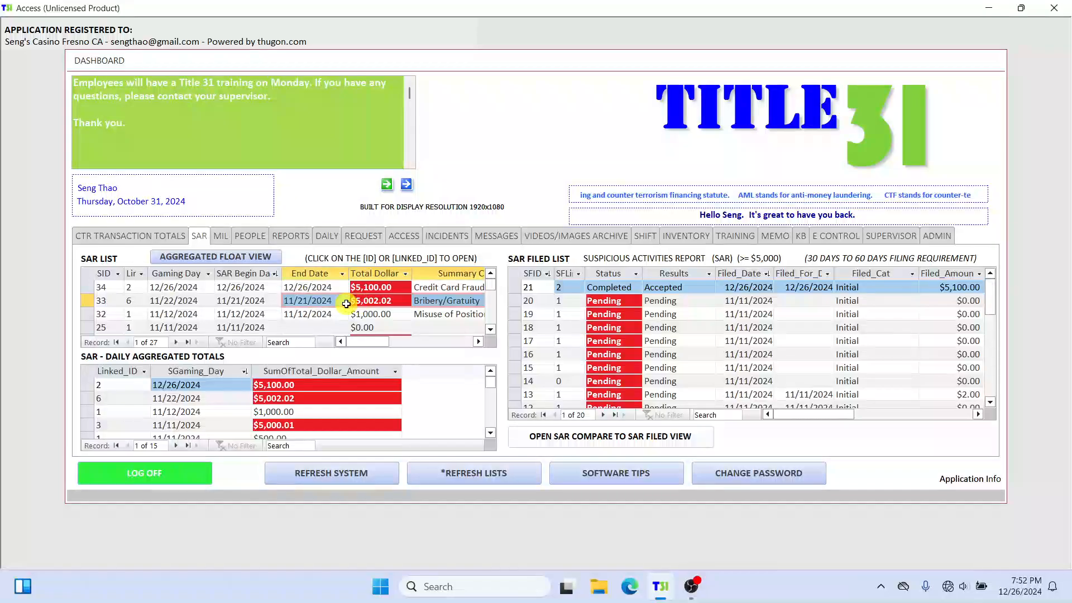
{"action": "left_click", "coordinate": [357, 301]}
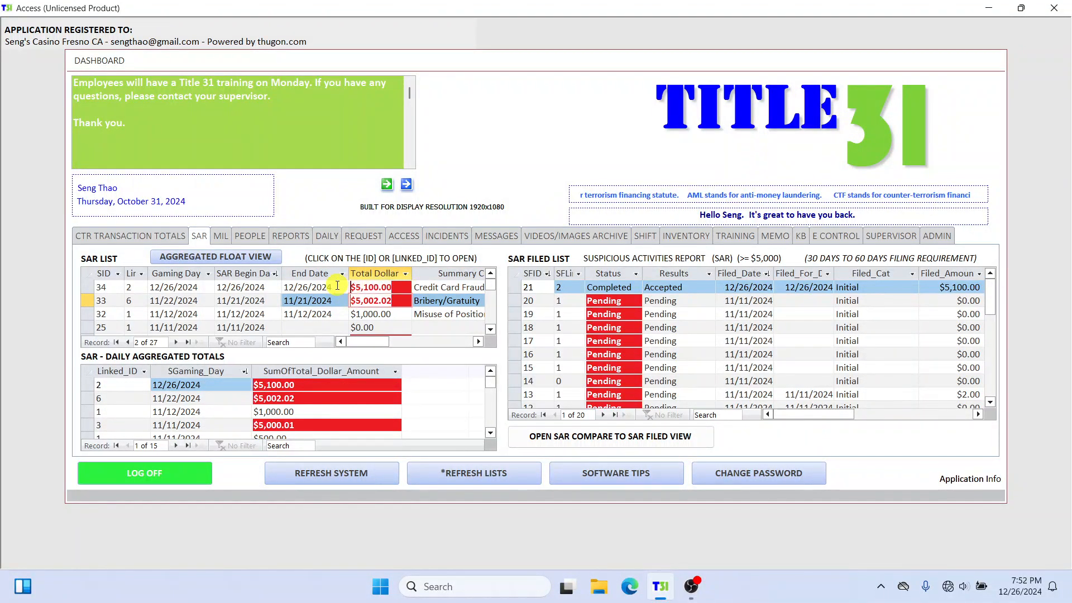
{"action": "left_click", "coordinate": [337, 286]}
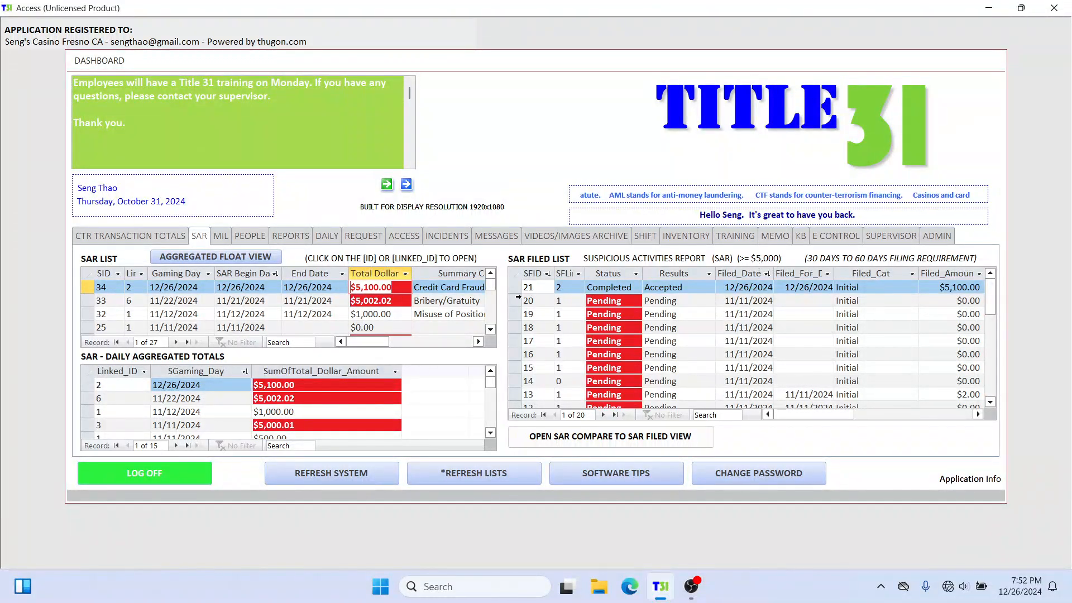
{"action": "left_click", "coordinate": [310, 386]}
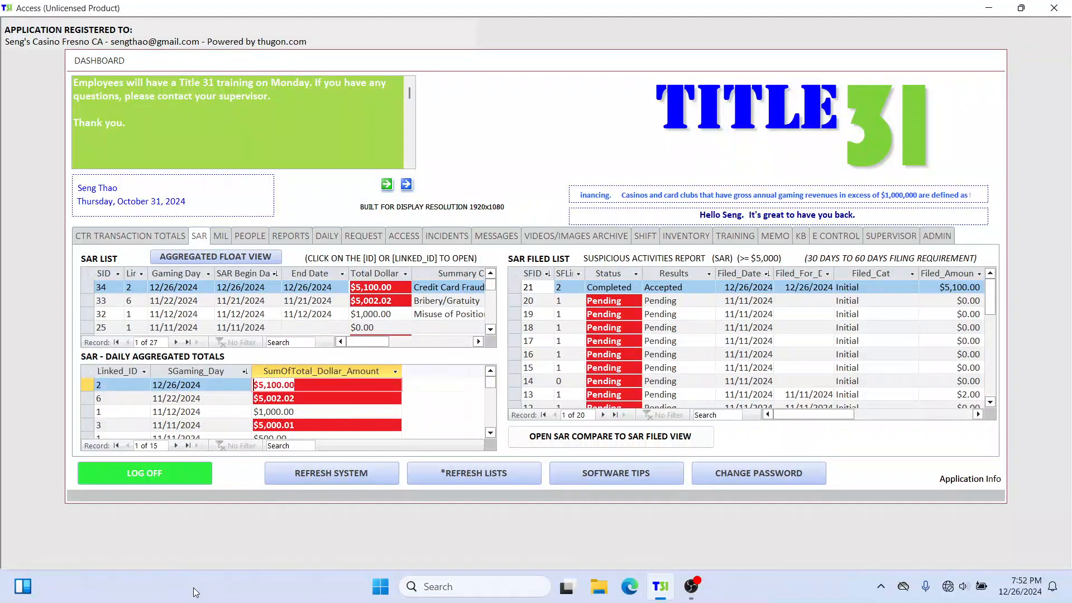
Step: Look up the person by customer ID, check the 12/26/2024 daily aggregated total in their SAR information, and close the record
{"action": "left_click", "coordinate": [250, 236]}
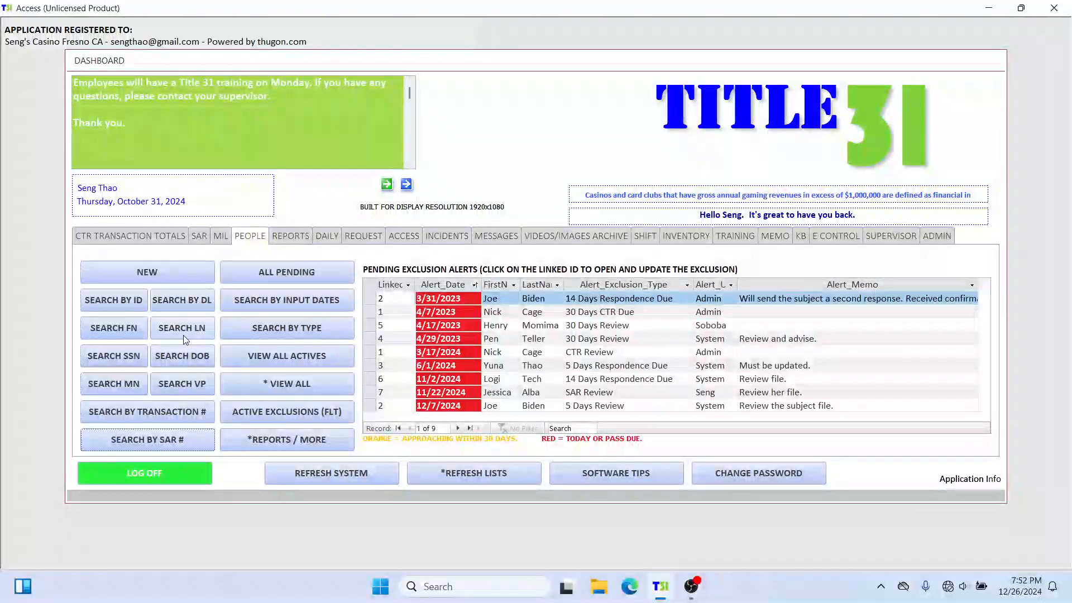
{"action": "left_click", "coordinate": [120, 304]}
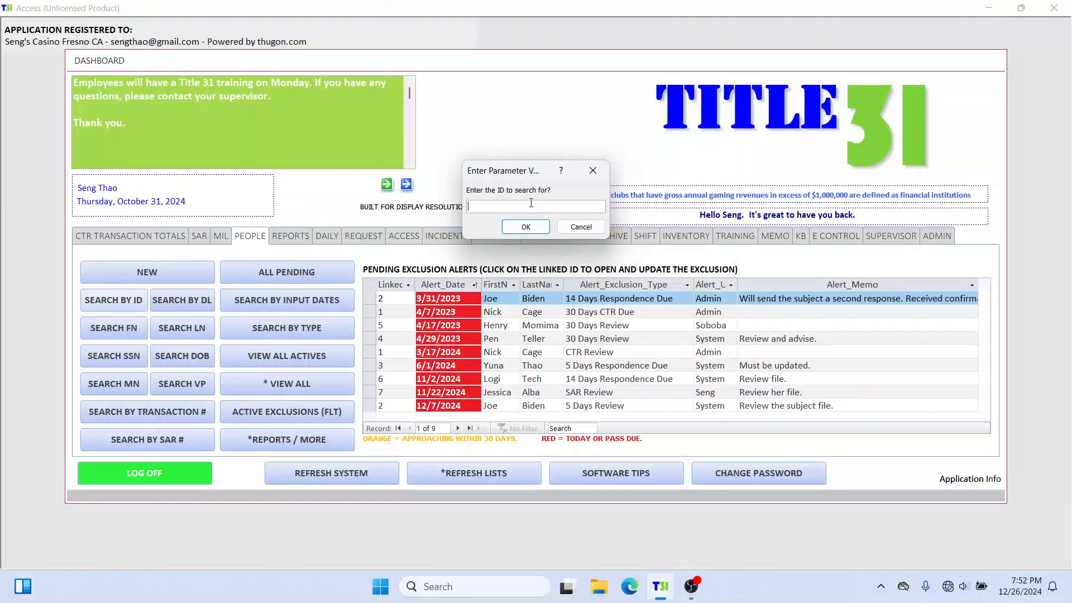
{"action": "left_click", "coordinate": [526, 226]}
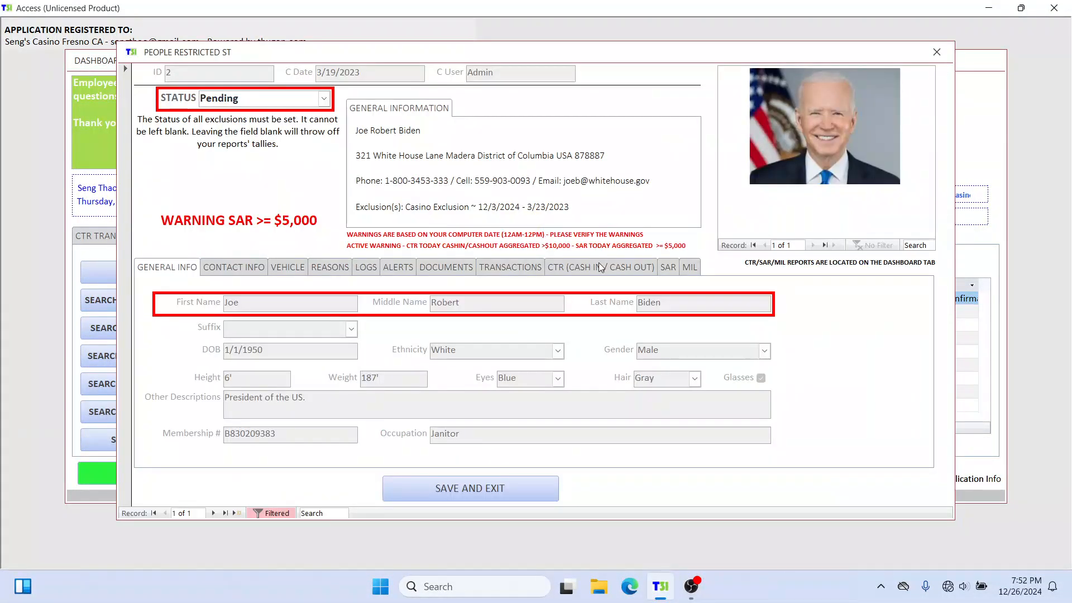
{"action": "left_click", "coordinate": [675, 270]}
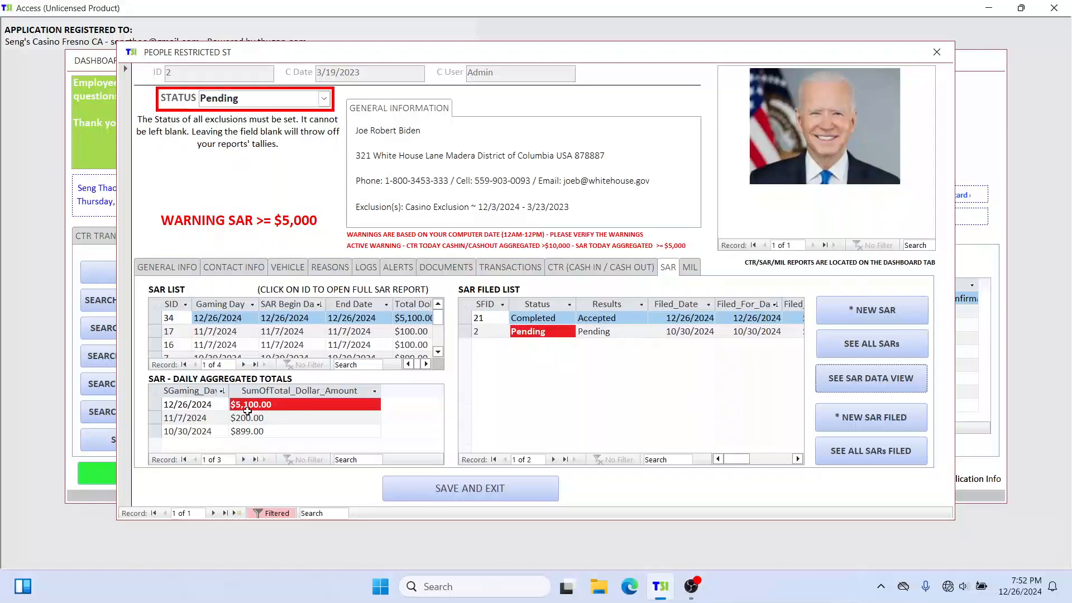
{"action": "left_click_drag", "start_coordinate": [281, 405], "coordinate": [219, 405]}
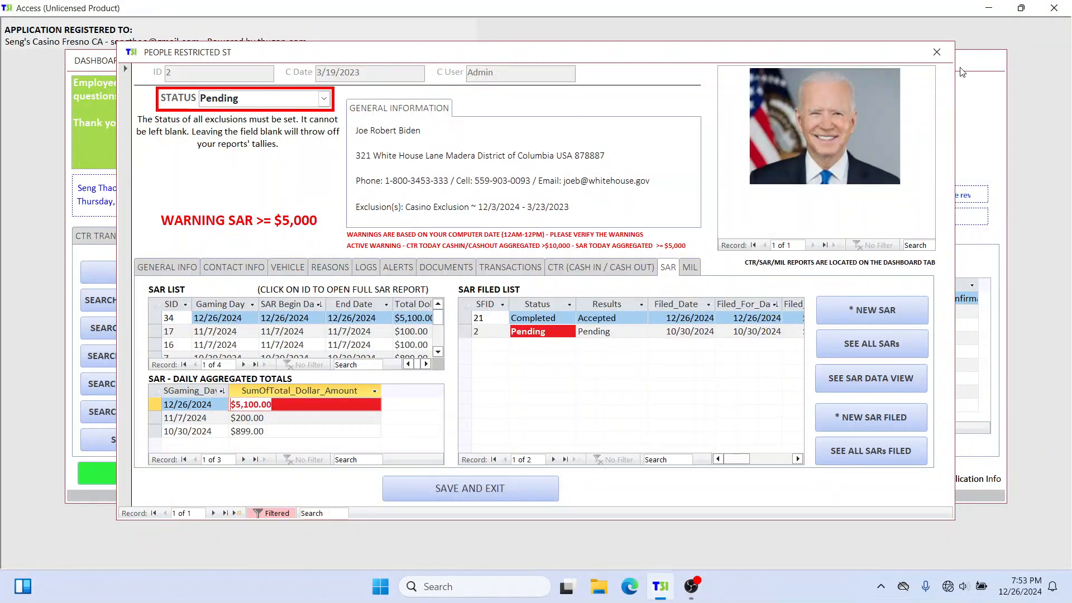
{"action": "left_click", "coordinate": [938, 51]}
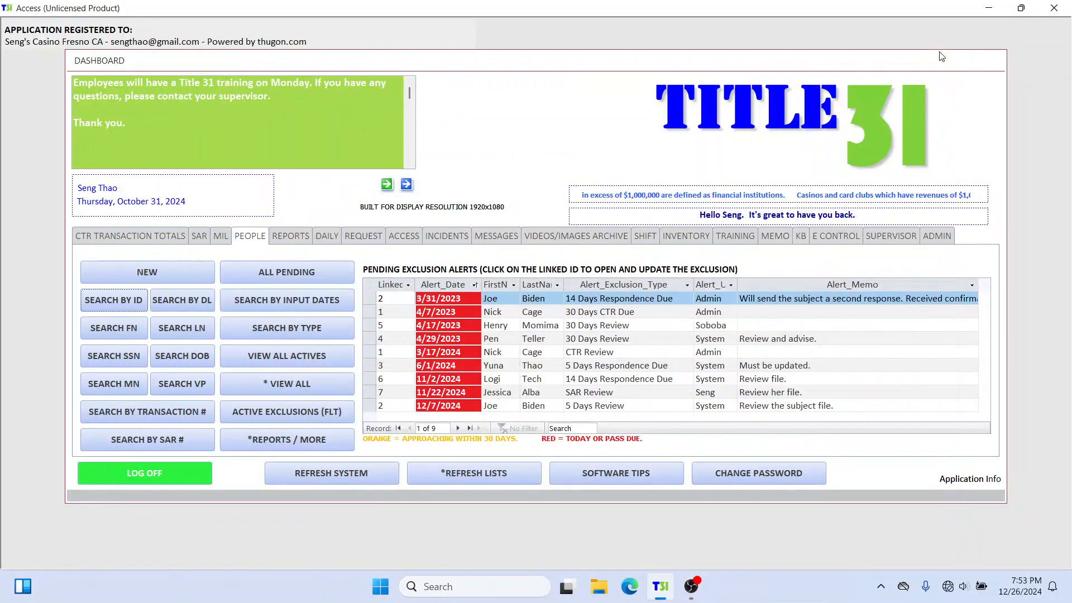
Step: Open the dashboard's SAR to SAR filed comparison, enlarge its window and widen the total dollar amount column
{"action": "left_click", "coordinate": [199, 235]}
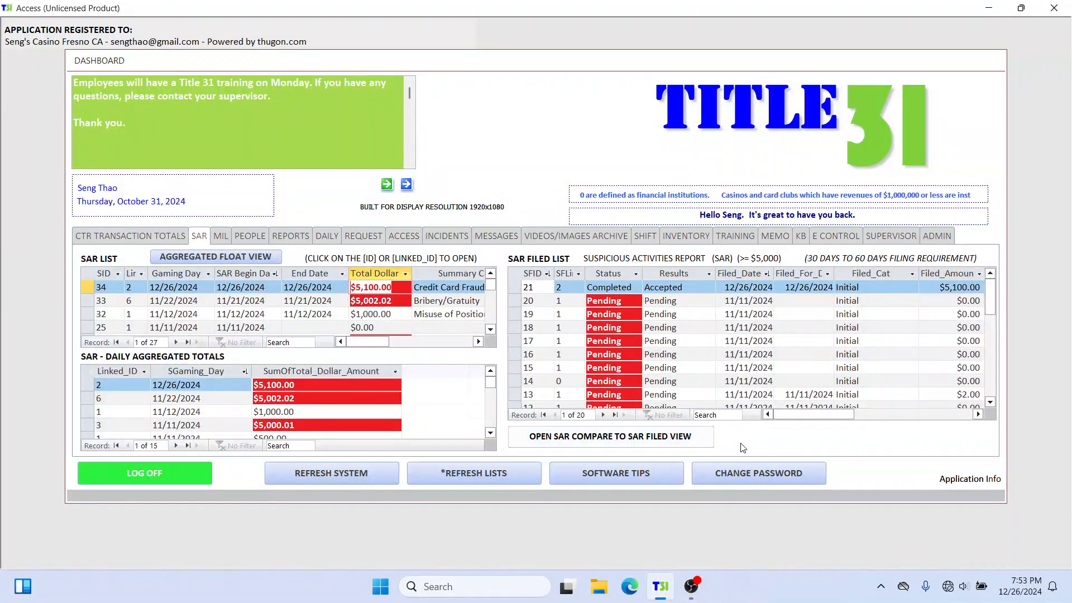
{"action": "left_click_drag", "start_coordinate": [511, 67], "coordinate": [511, 98]}
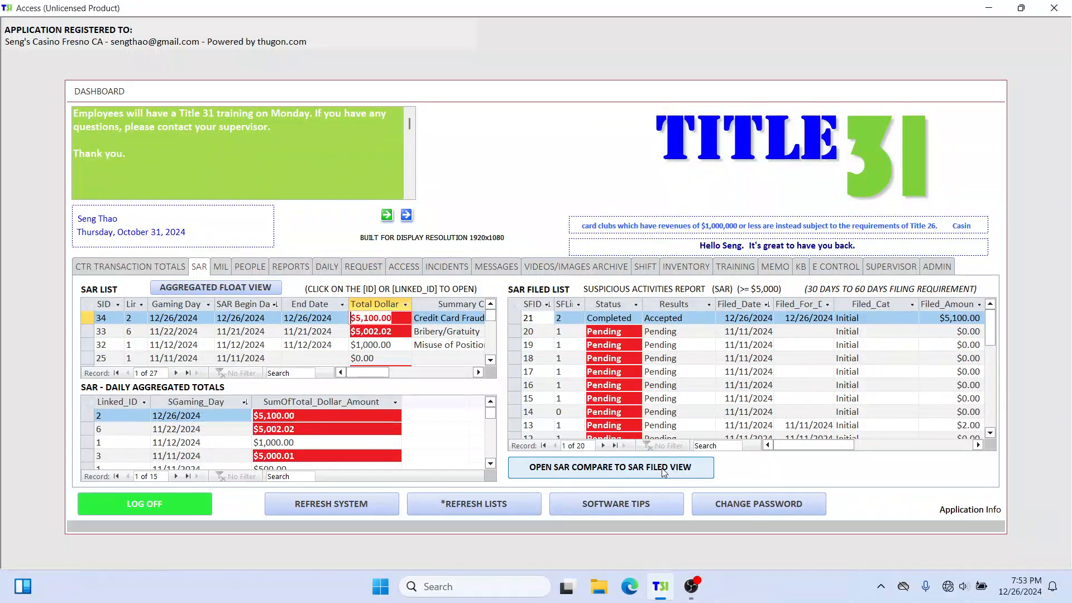
{"action": "left_click", "coordinate": [686, 470]}
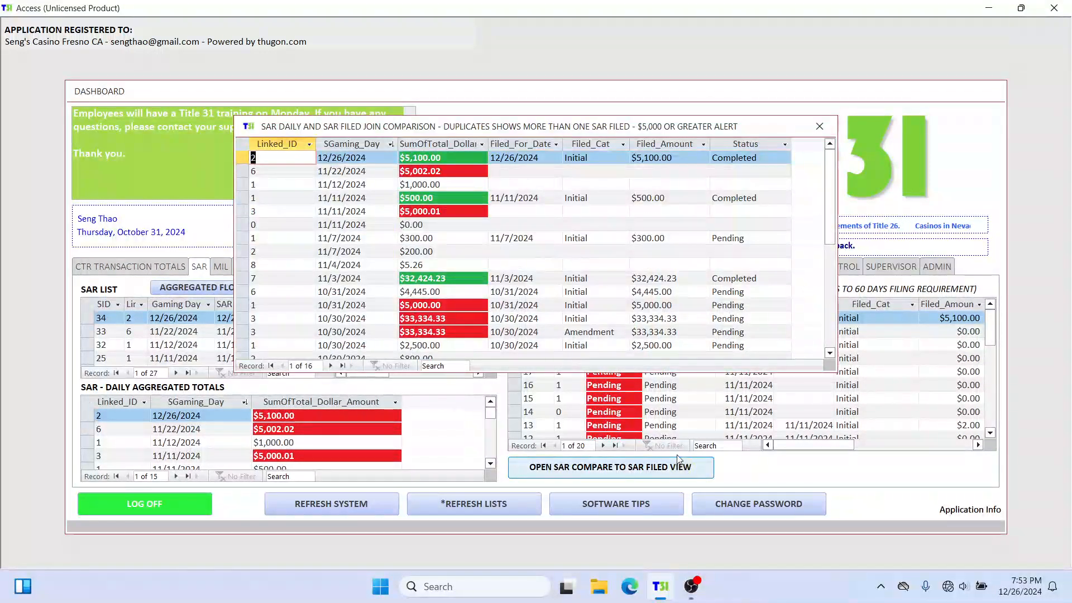
{"action": "left_click_drag", "start_coordinate": [553, 128], "coordinate": [451, 63]}
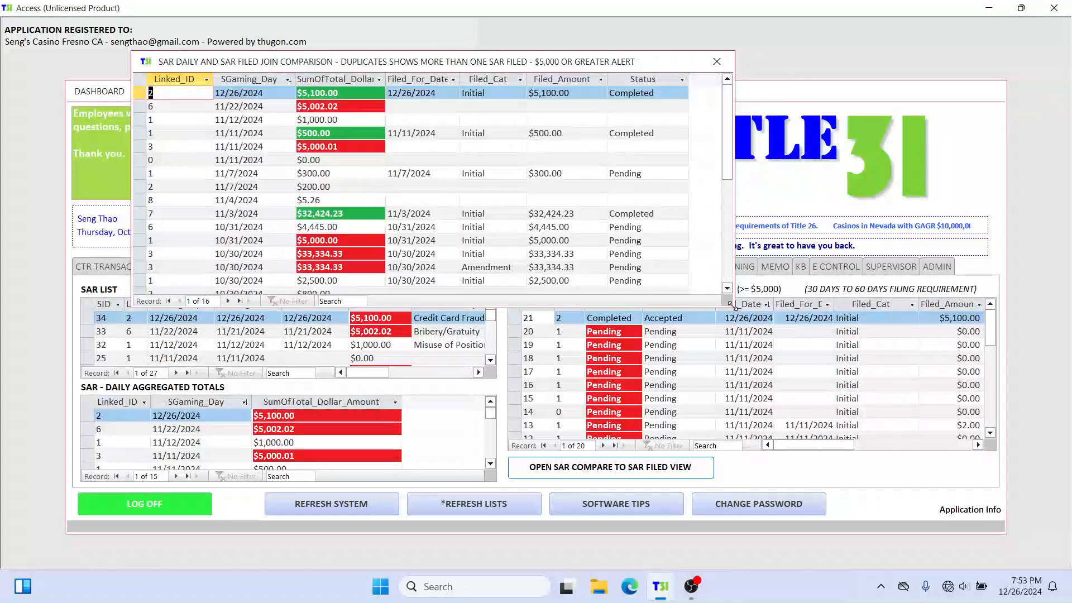
{"action": "left_click_drag", "start_coordinate": [734, 308], "coordinate": [910, 372]}
{"action": "left_click_drag", "start_coordinate": [387, 76], "coordinate": [475, 78]}
Step: Review the comparison's gaming day, linked ID and total amount columns, and check the 12/26/2024 row's total against its filing status
{"action": "left_click", "coordinate": [263, 77]}
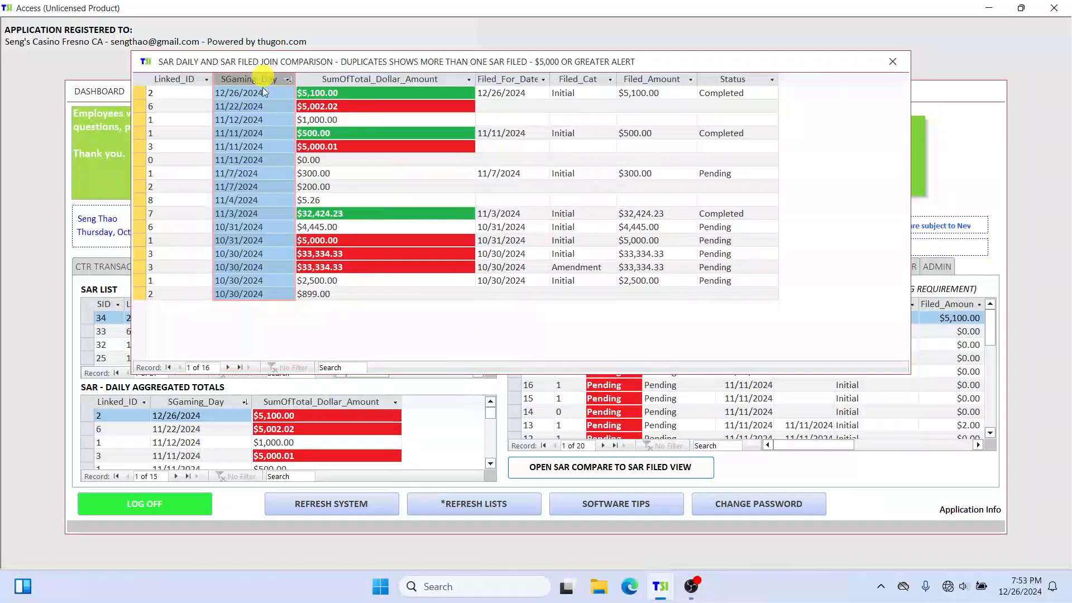
{"action": "left_click", "coordinate": [160, 79]}
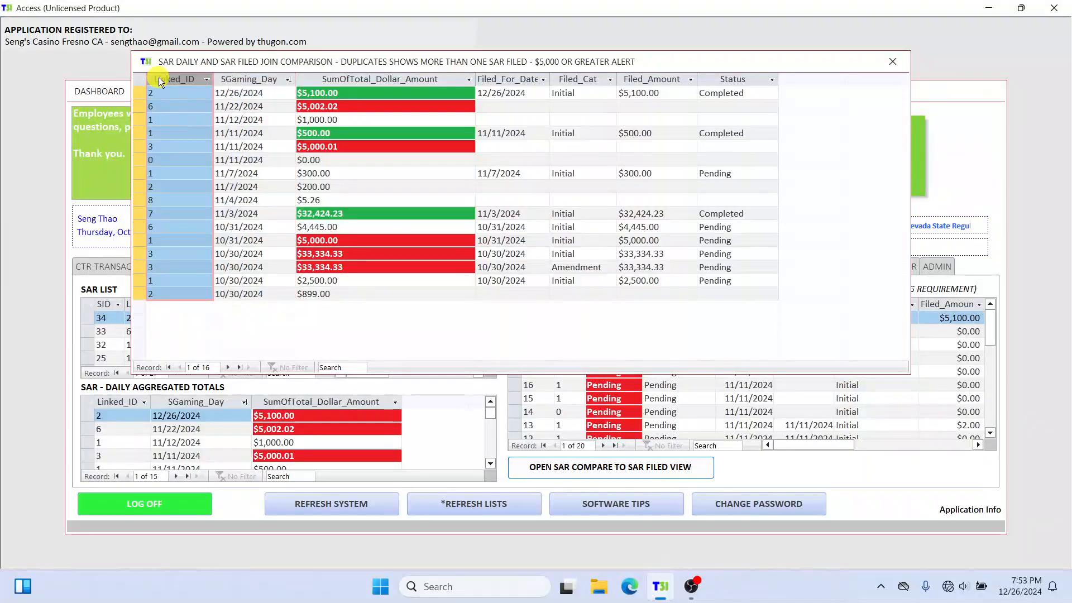
{"action": "left_click", "coordinate": [392, 80]}
{"action": "left_click", "coordinate": [369, 93]}
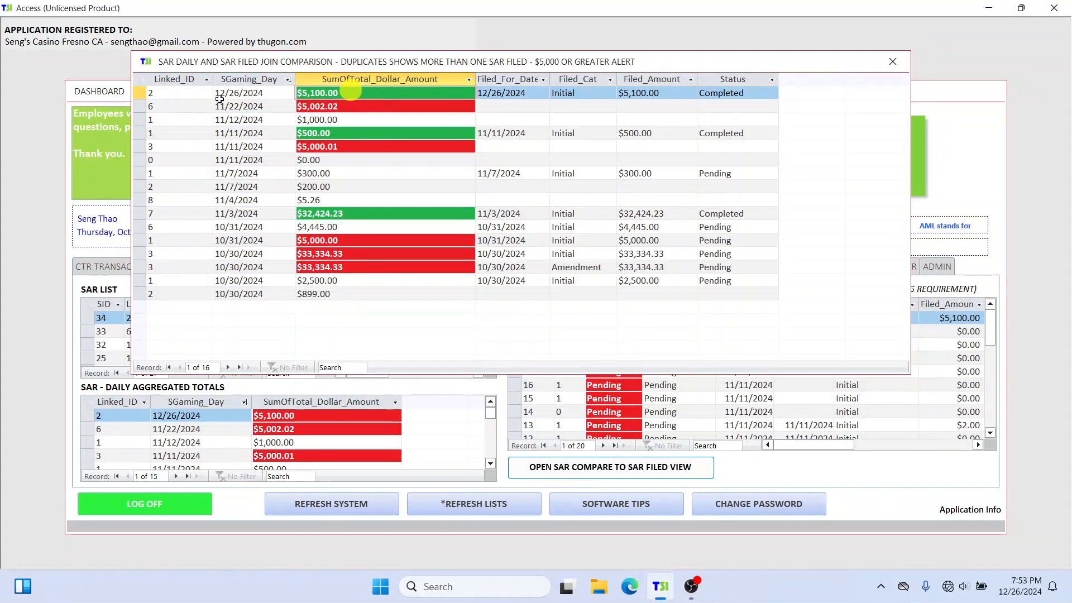
{"action": "left_click", "coordinate": [137, 92]}
{"action": "left_click_drag", "start_coordinate": [352, 94], "coordinate": [283, 94]}
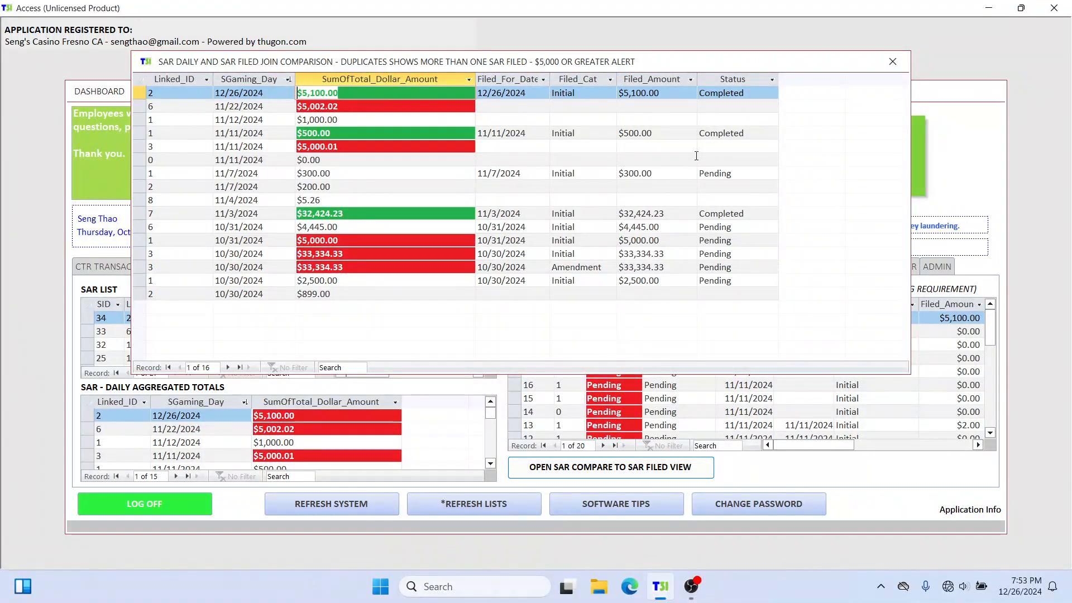
{"action": "left_click", "coordinate": [692, 90]}
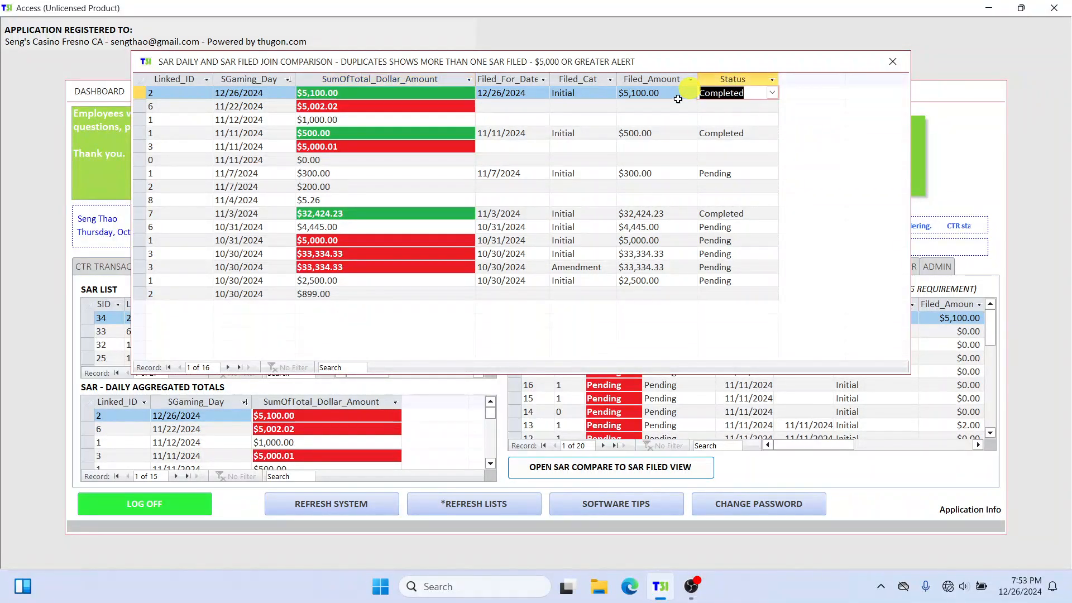
Step: Examine the red-flagged totals in the comparison, checking the 11/22/2024 row's filing fields and the status of the 11/7/2024 and 10/31/2024 filings
{"action": "left_click", "coordinate": [345, 106]}
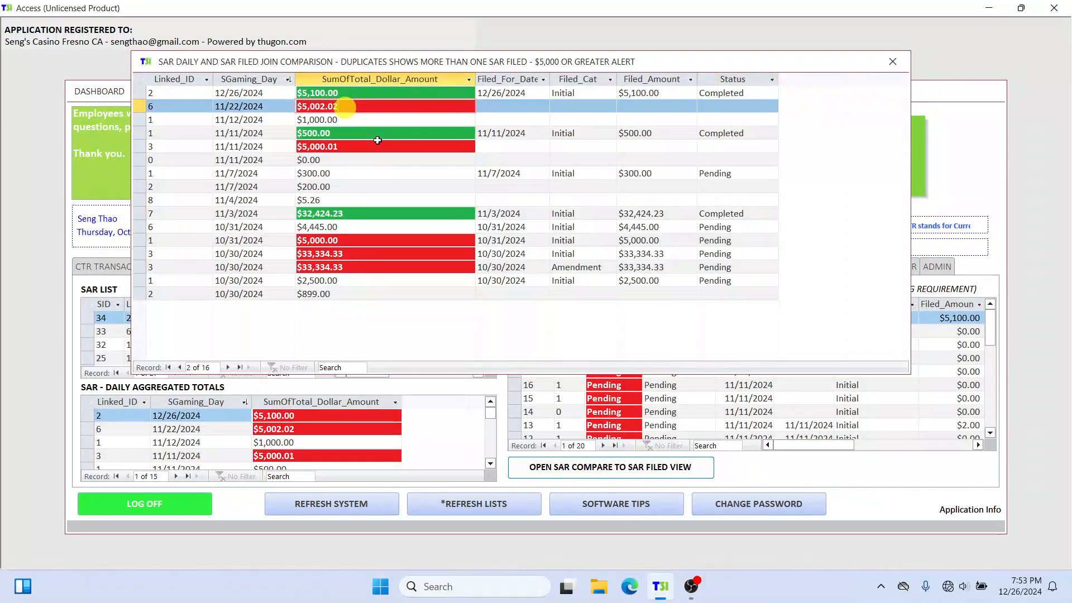
{"action": "left_click", "coordinate": [350, 146]}
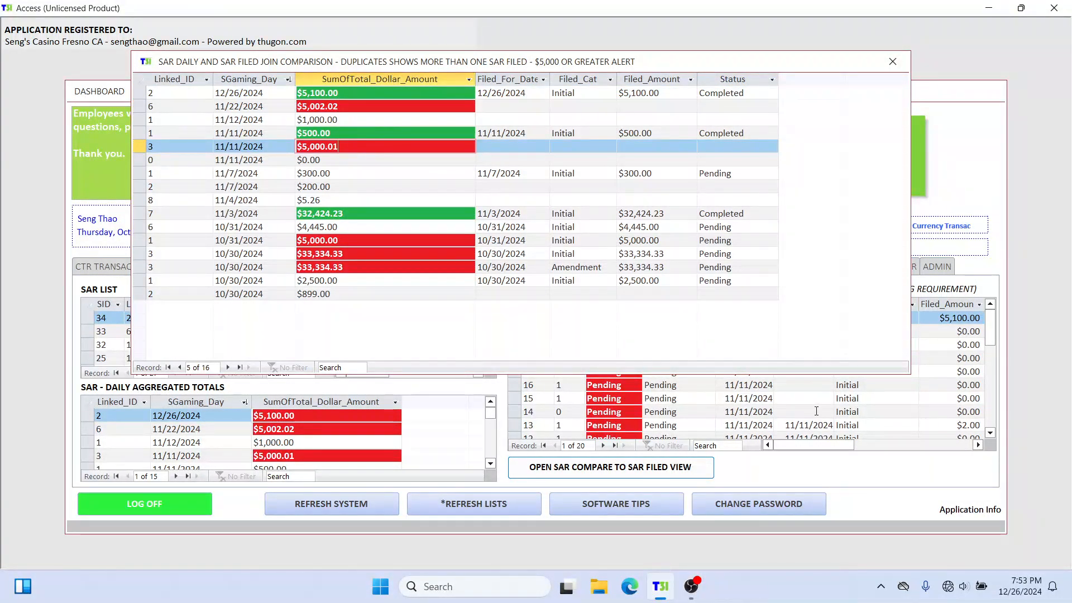
{"action": "left_click", "coordinate": [520, 106]}
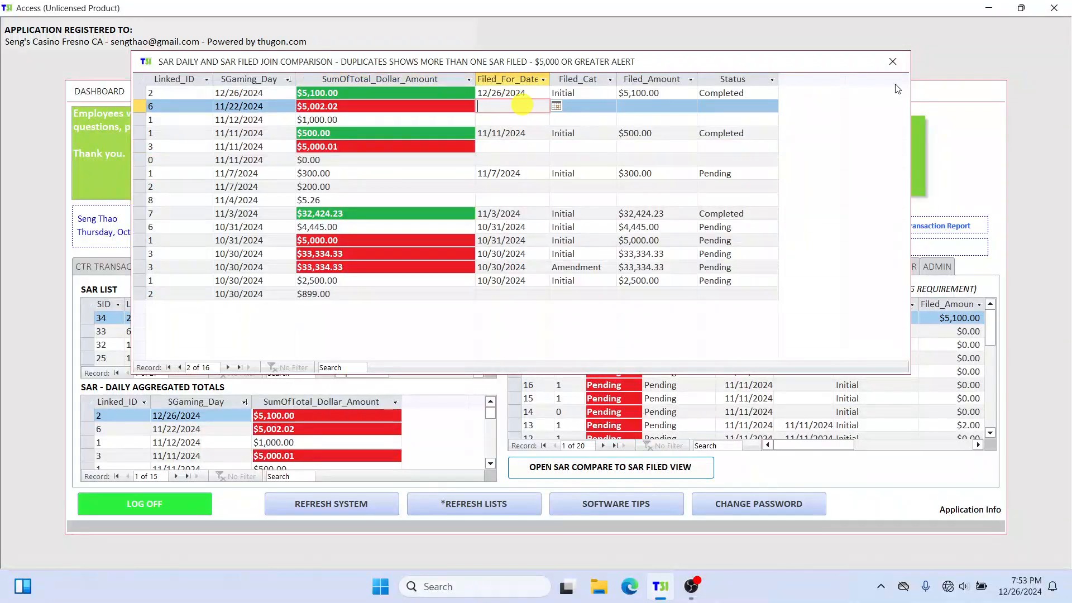
{"action": "left_click", "coordinate": [733, 105]}
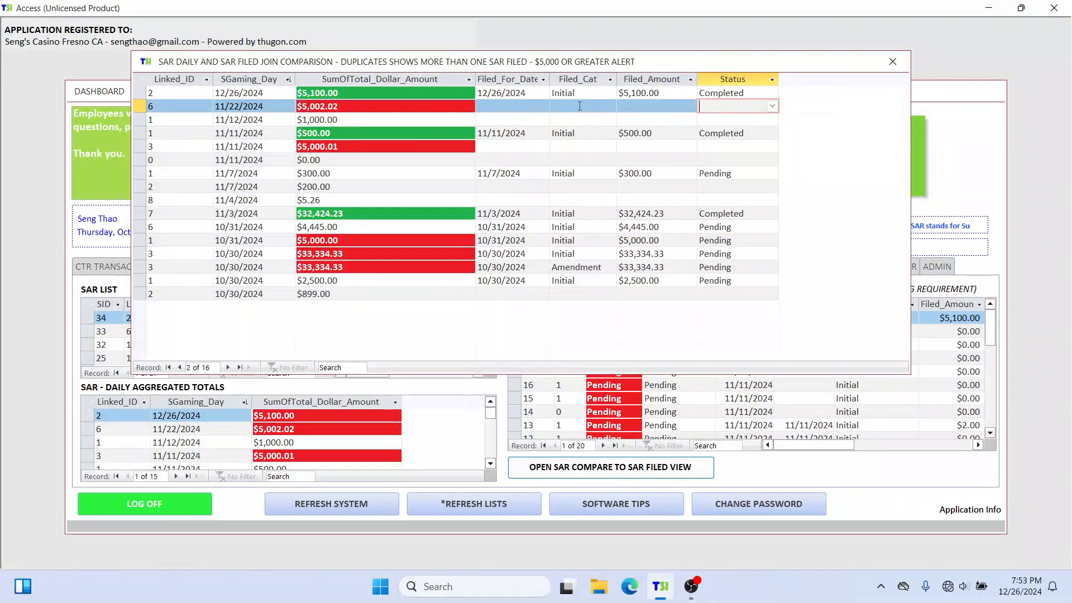
{"action": "left_click", "coordinate": [521, 106]}
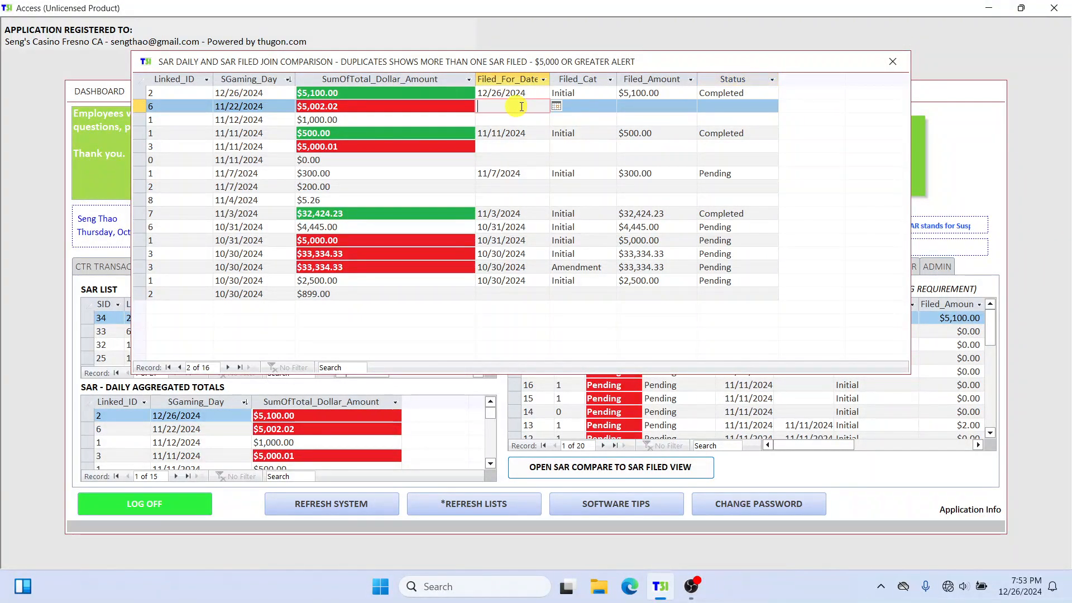
{"action": "left_click", "coordinate": [581, 105]}
{"action": "left_click", "coordinate": [667, 104]}
{"action": "left_click", "coordinate": [733, 105]}
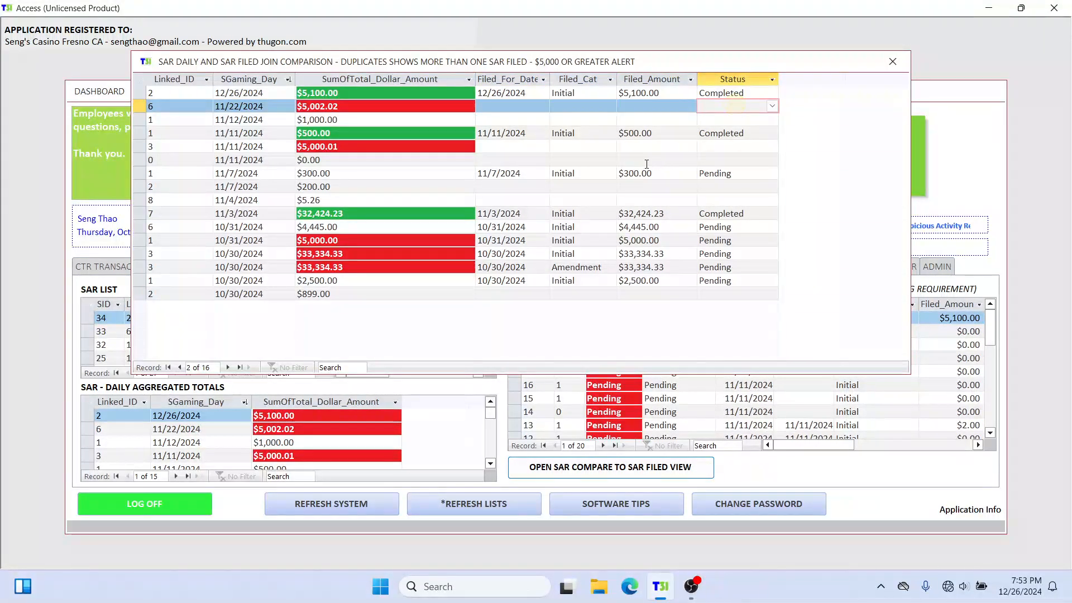
{"action": "left_click", "coordinate": [511, 111]}
{"action": "left_click", "coordinate": [726, 173]}
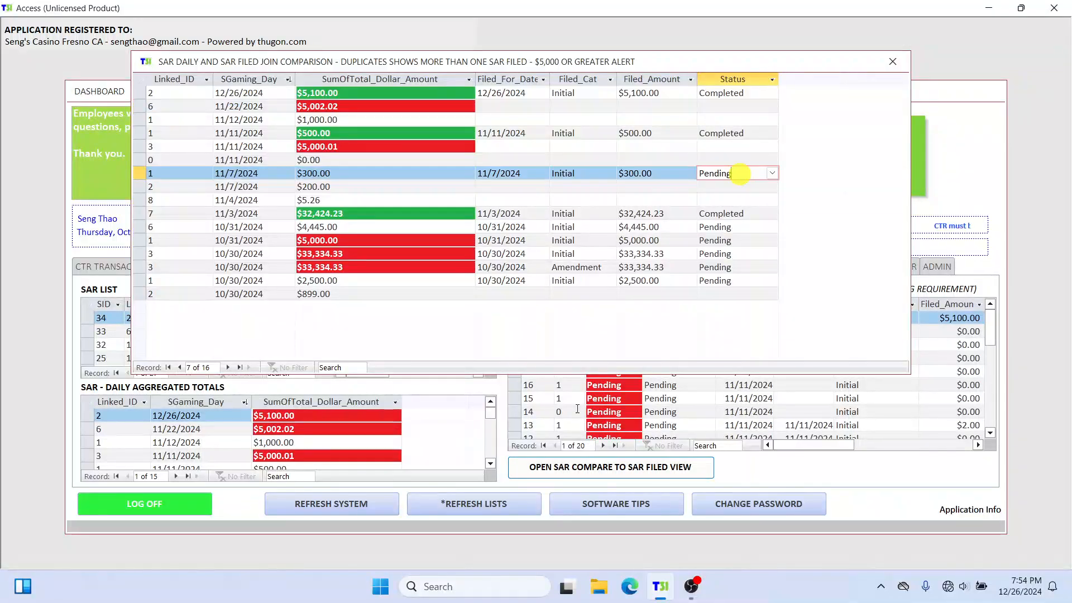
{"action": "left_click", "coordinate": [725, 240]}
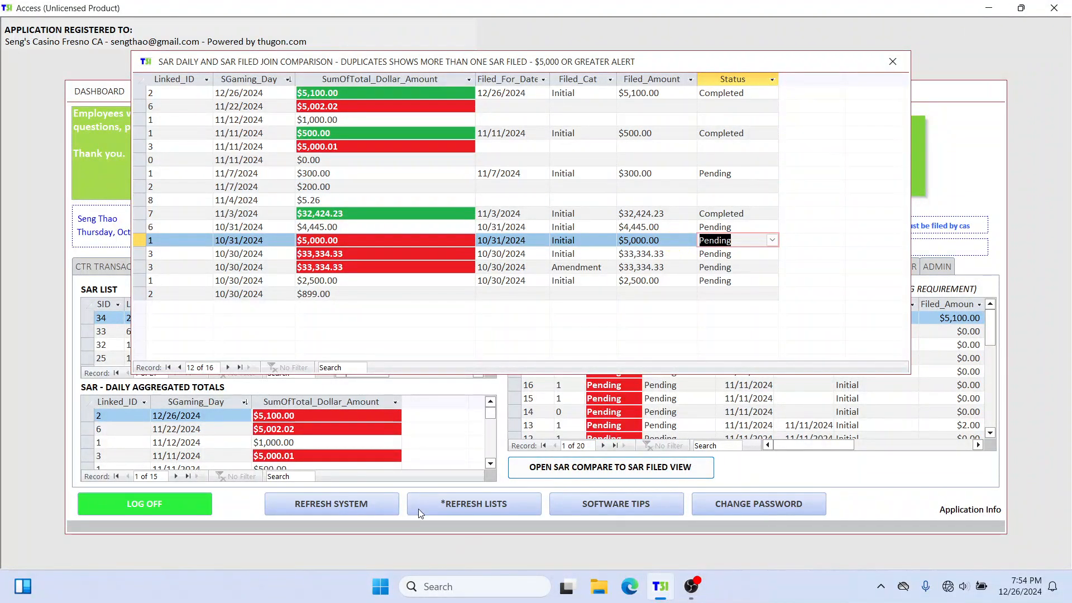
Step: Check the 10/31/2024 and 12/26/2024 total amounts, open the person's record from the 12/26/2024 row's linked ID, and close the record
{"action": "left_click", "coordinate": [299, 240]}
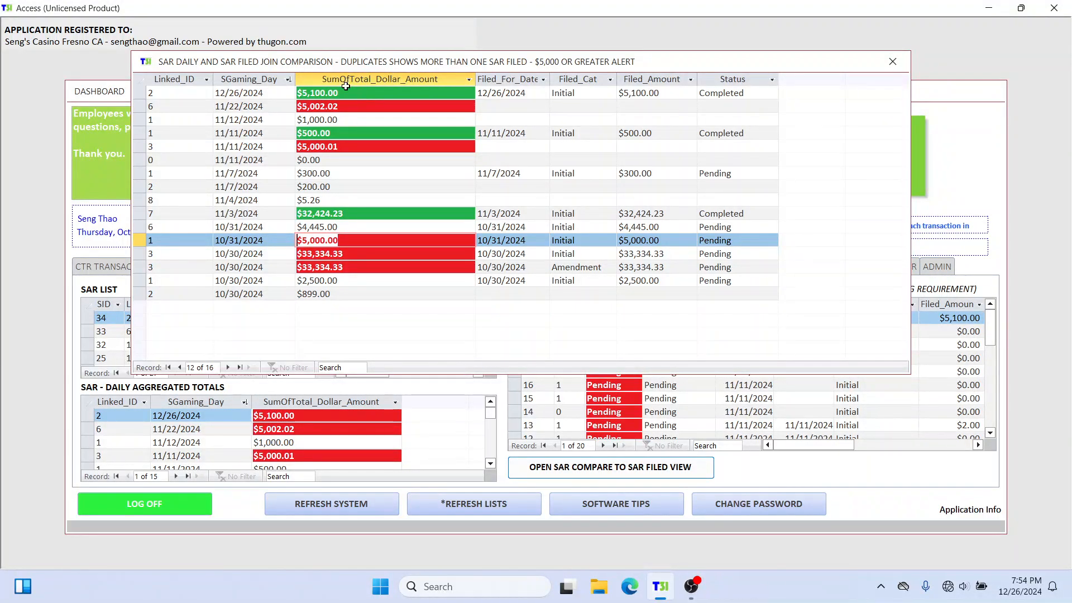
{"action": "left_click", "coordinate": [358, 240]}
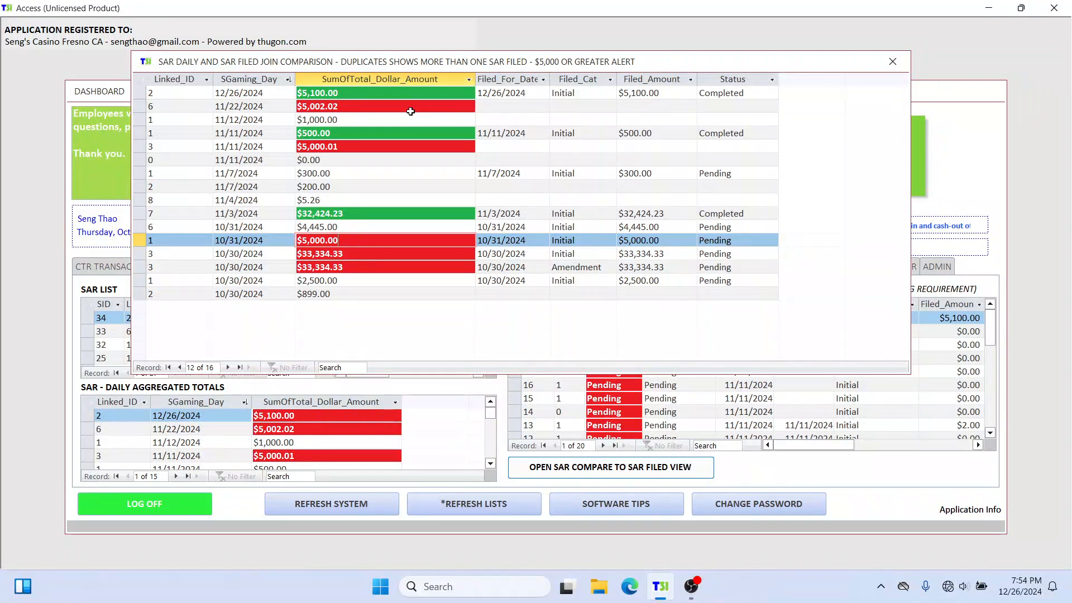
{"action": "left_click", "coordinate": [359, 95]}
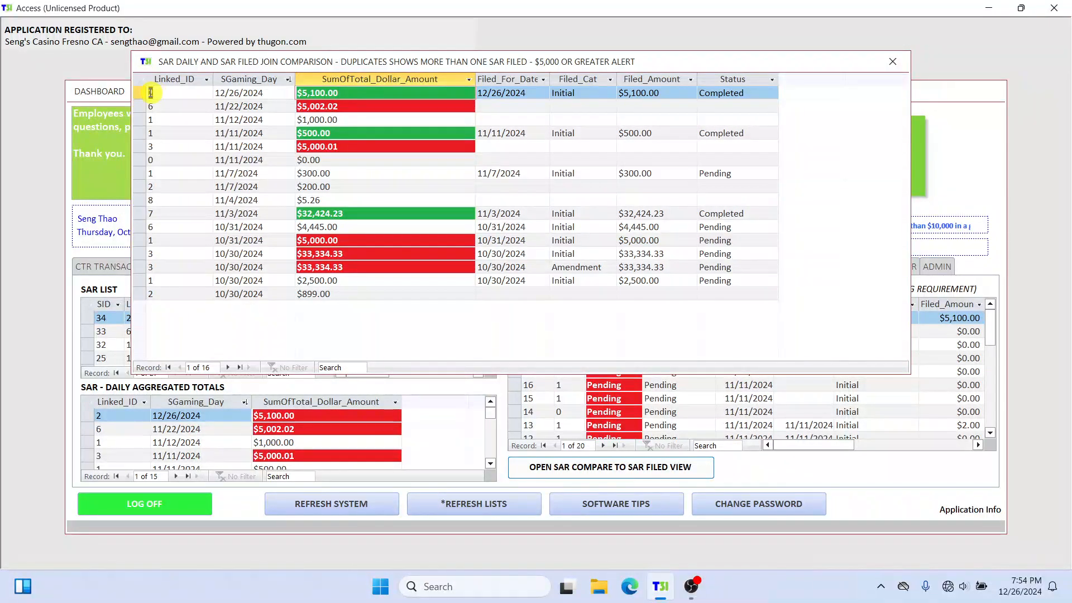
{"action": "double_click", "coordinate": [141, 95]}
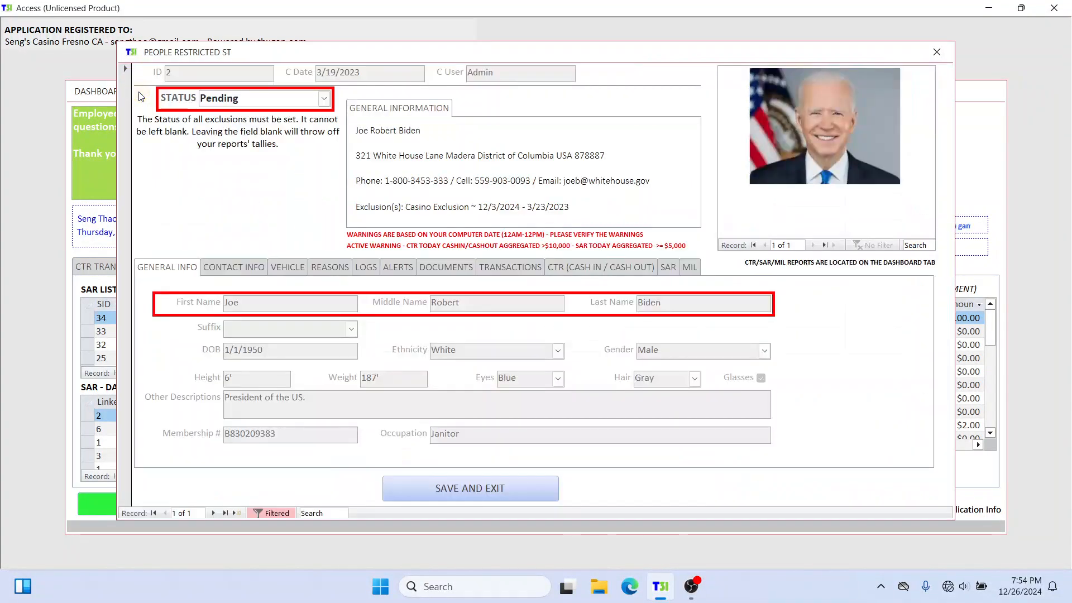
{"action": "left_click", "coordinate": [938, 51]}
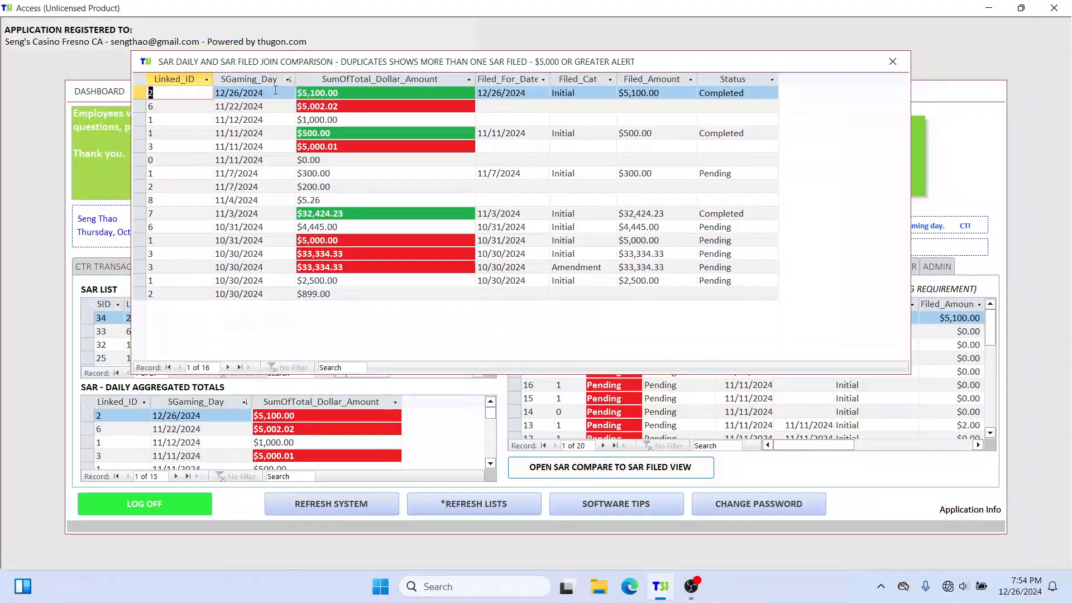
Step: Check the 12/26/2024 row's gaming day, filing category options and filing status, and close the comparison
{"action": "left_click_drag", "start_coordinate": [270, 93], "coordinate": [241, 92]}
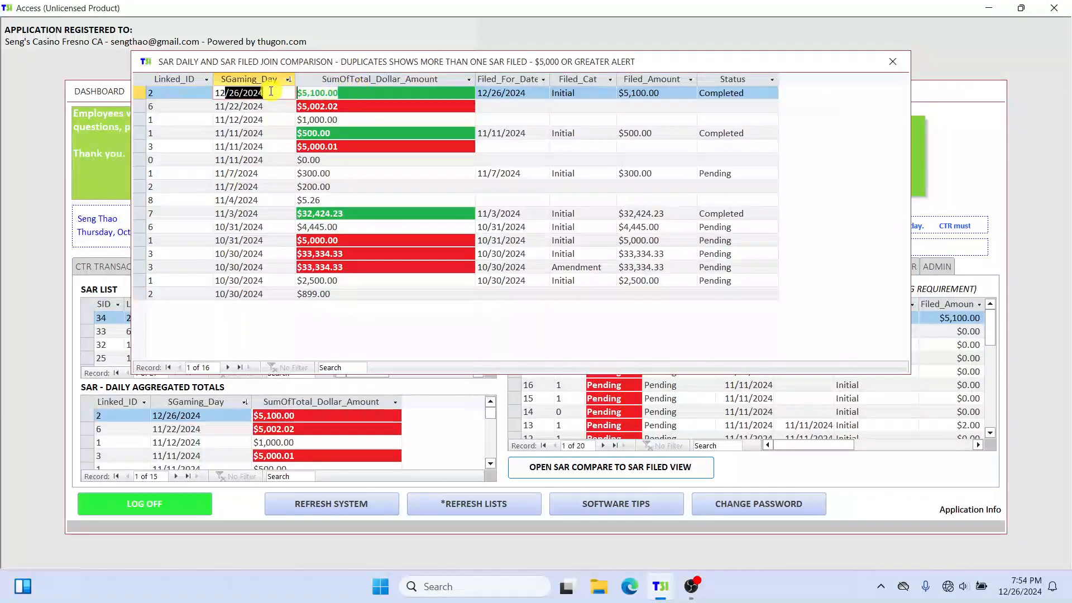
{"action": "key", "text": "Tab"}
{"action": "left_click", "coordinate": [581, 93]}
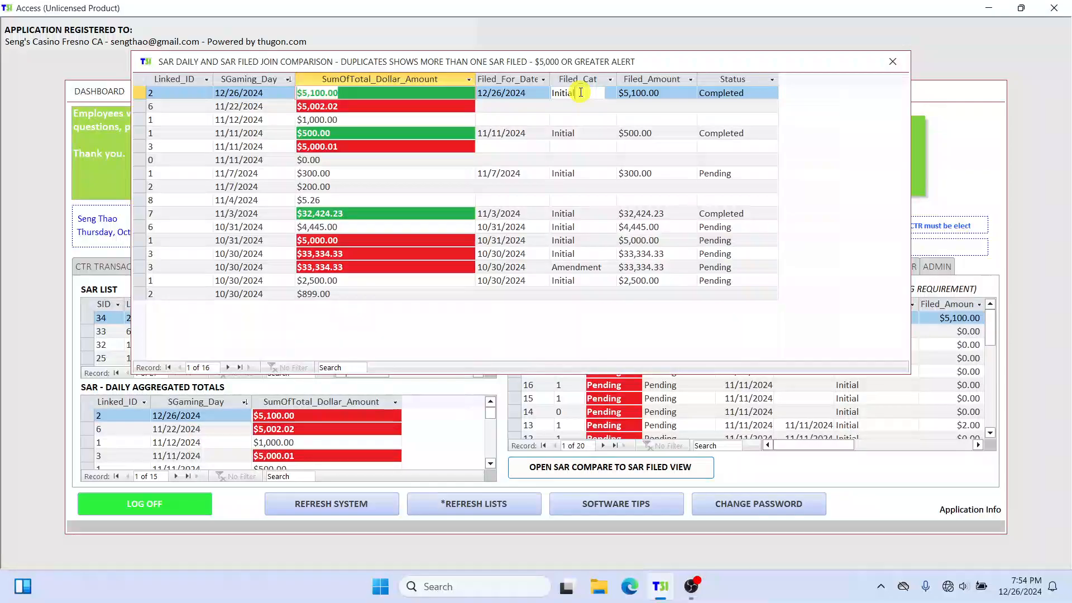
{"action": "double_click", "coordinate": [580, 92]}
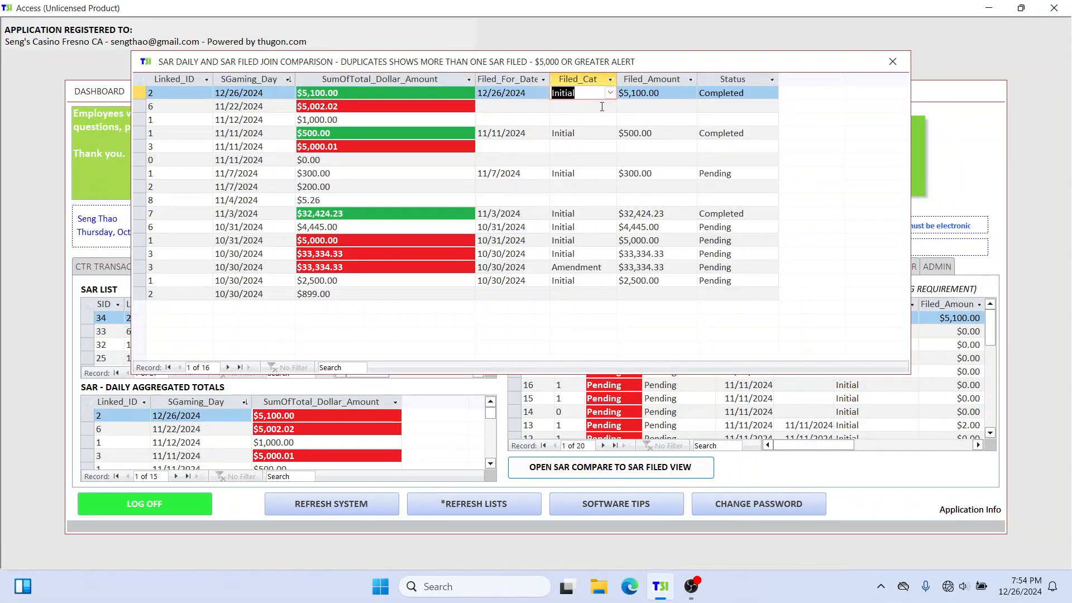
{"action": "left_click_drag", "start_coordinate": [591, 94], "coordinate": [540, 95]}
{"action": "left_click", "coordinate": [765, 93]}
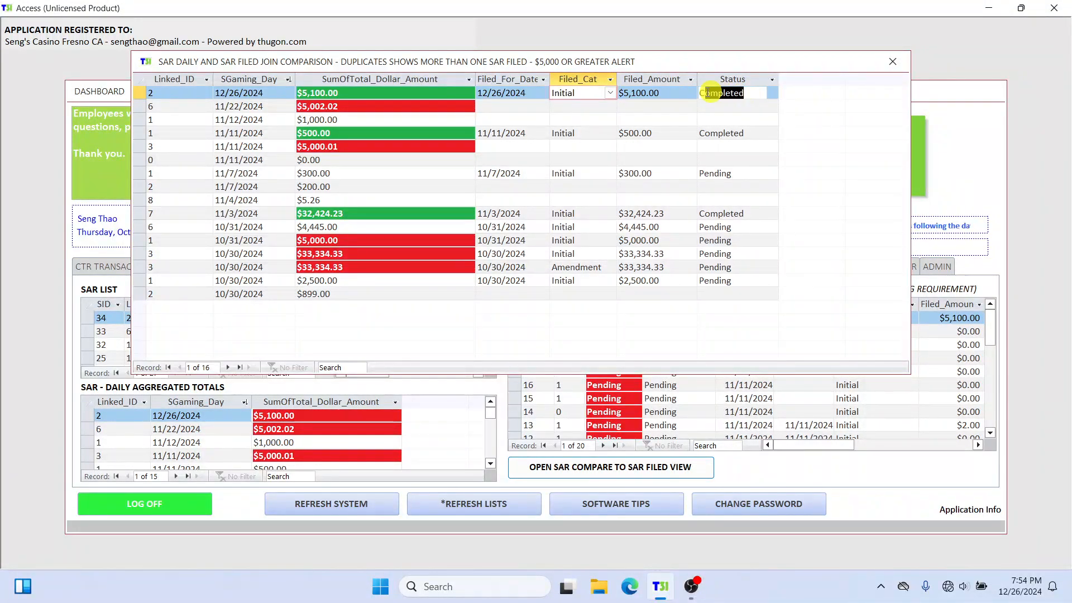
{"action": "left_click", "coordinate": [755, 95]}
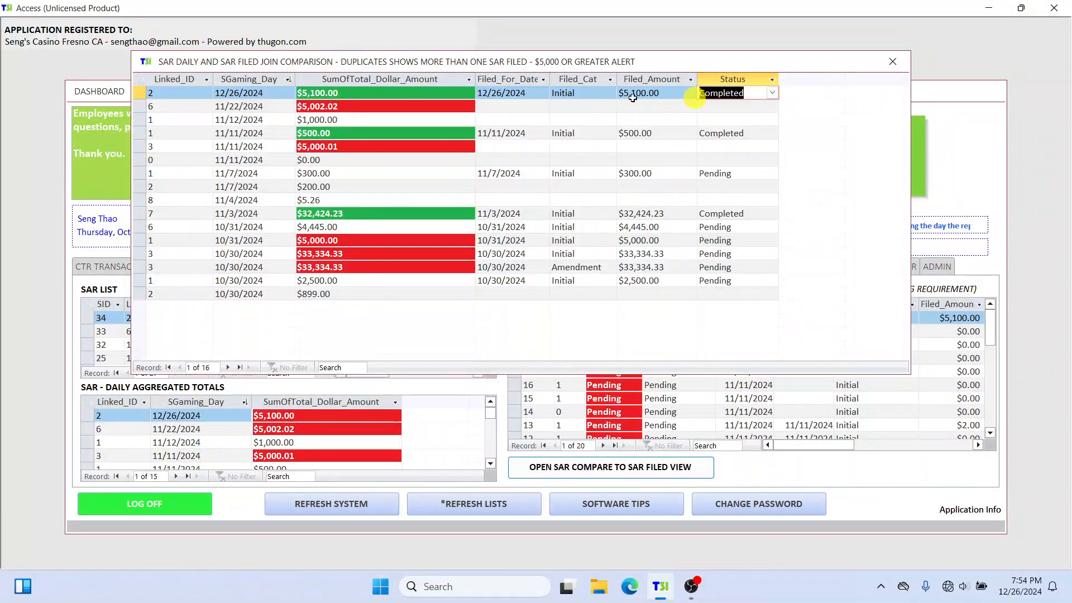
{"action": "double_click", "coordinate": [561, 93]}
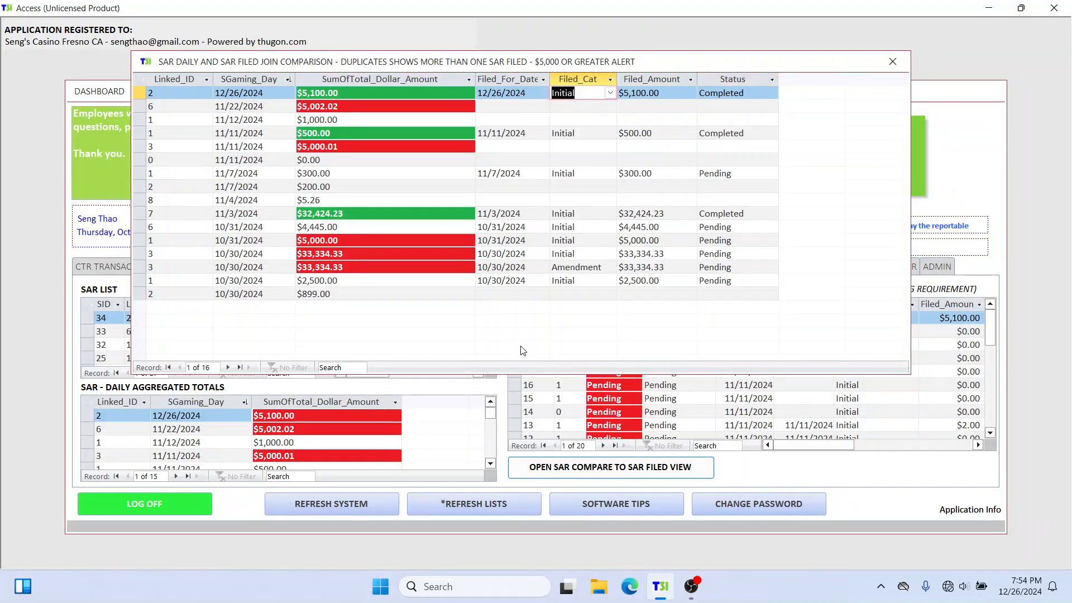
{"action": "left_click", "coordinate": [608, 95]}
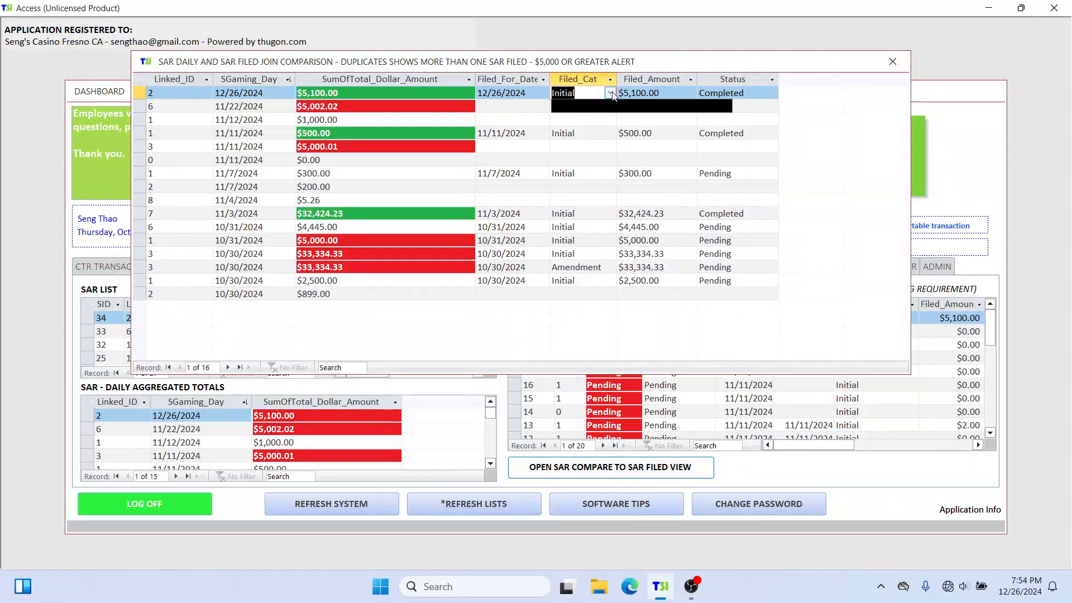
{"action": "left_click", "coordinate": [610, 93]}
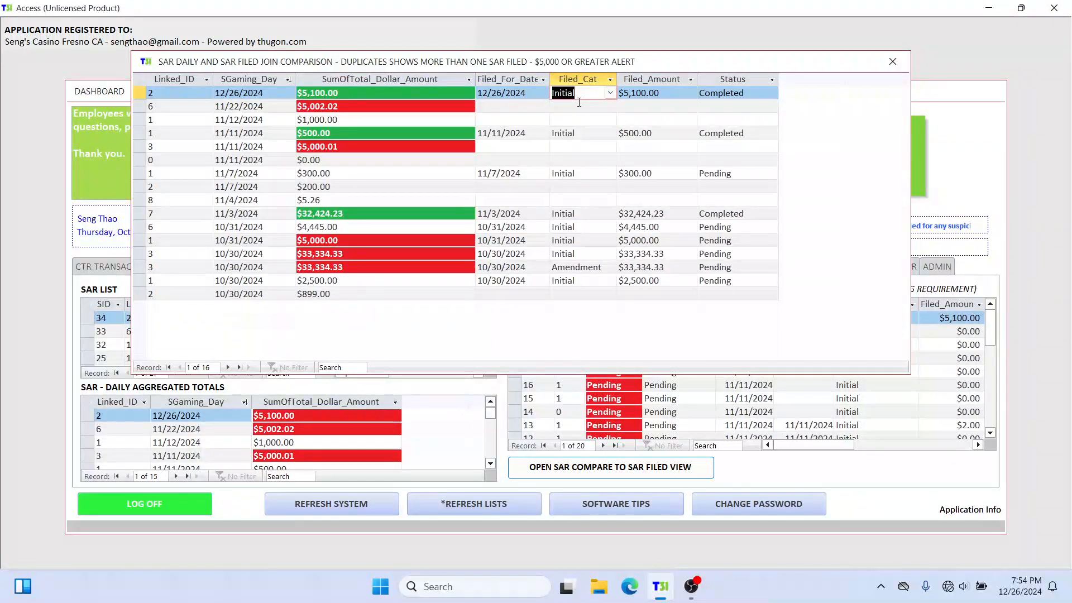
{"action": "left_click", "coordinate": [890, 65]}
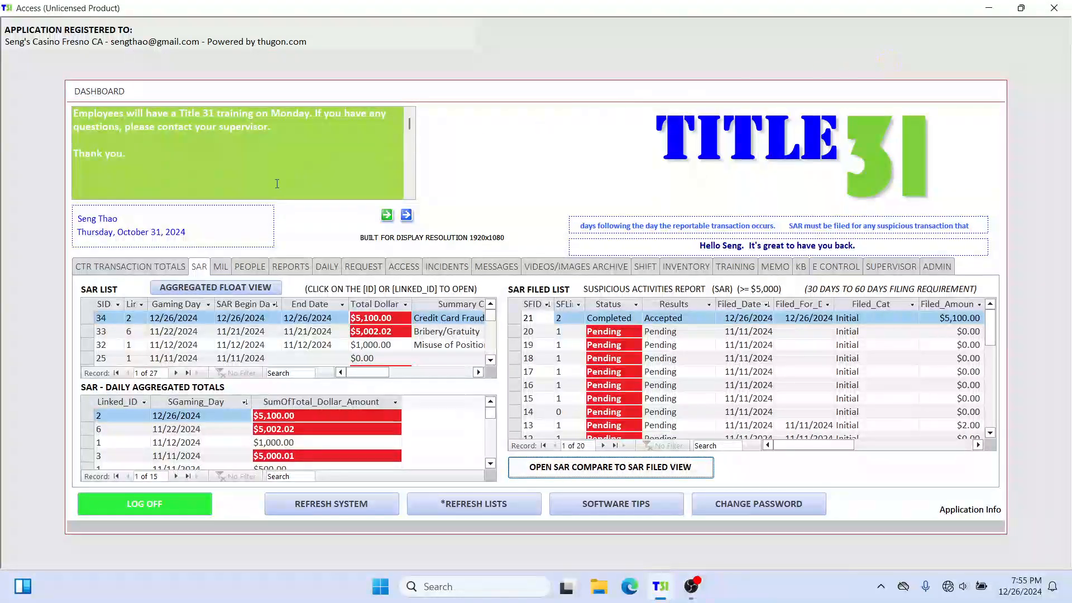
Step: Run the SAR list report by ID and date range for the person's ID, covering gaming days 01/01/2000 to 01/01/2025
{"action": "left_click", "coordinate": [295, 268]}
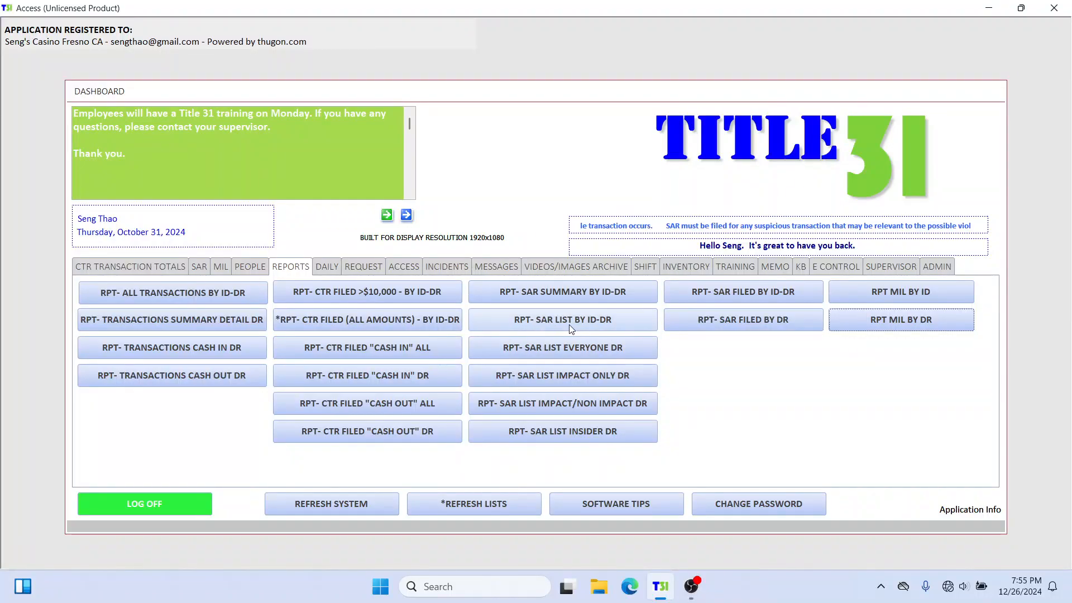
{"action": "left_click", "coordinate": [607, 324]}
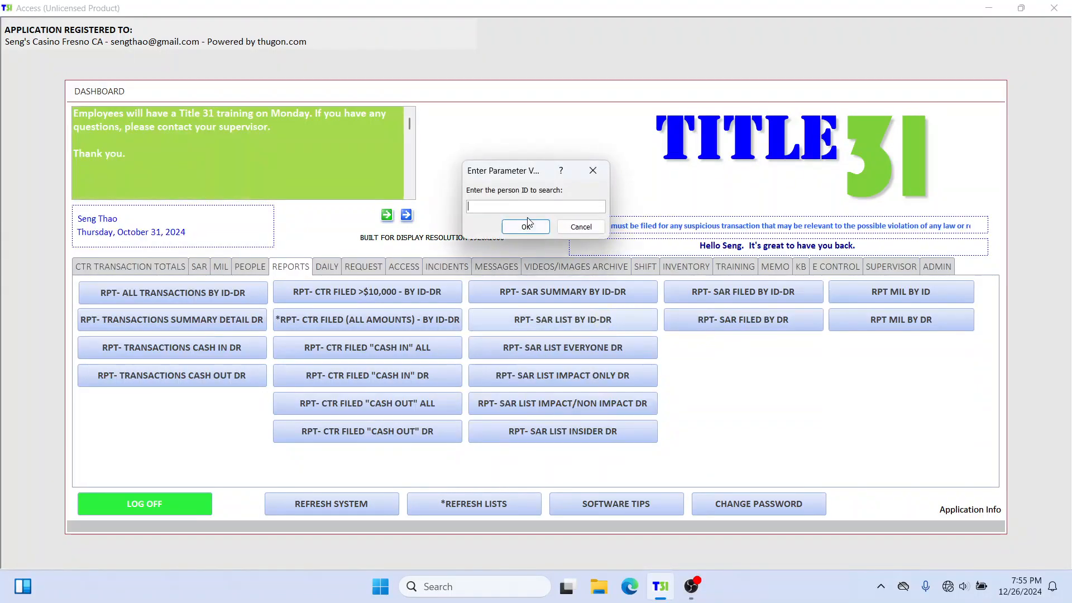
{"action": "left_click", "coordinate": [525, 226]}
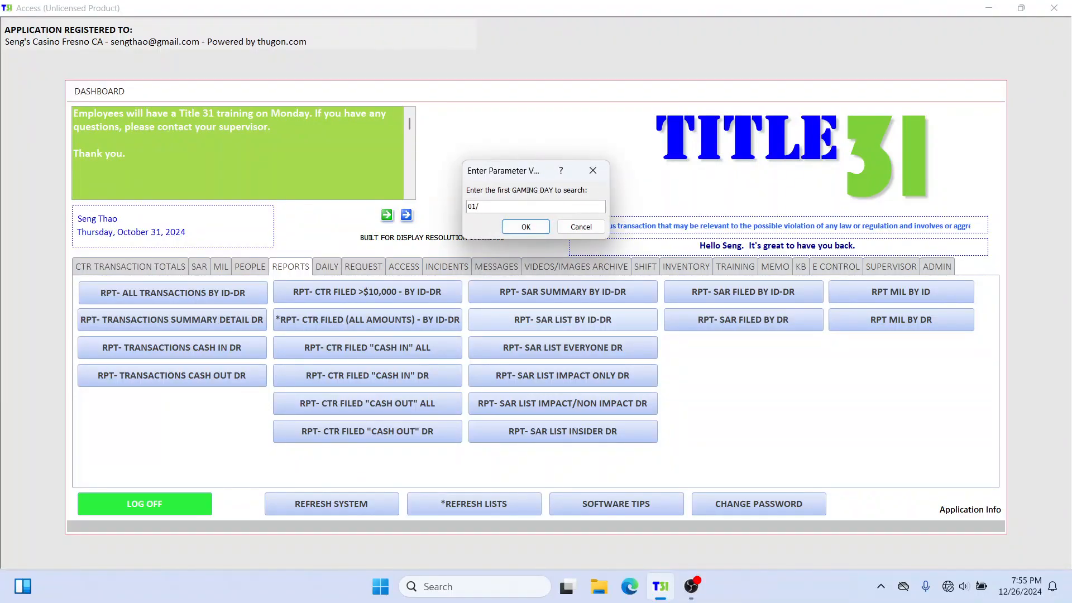
{"action": "type", "text": "01/01/2000"}
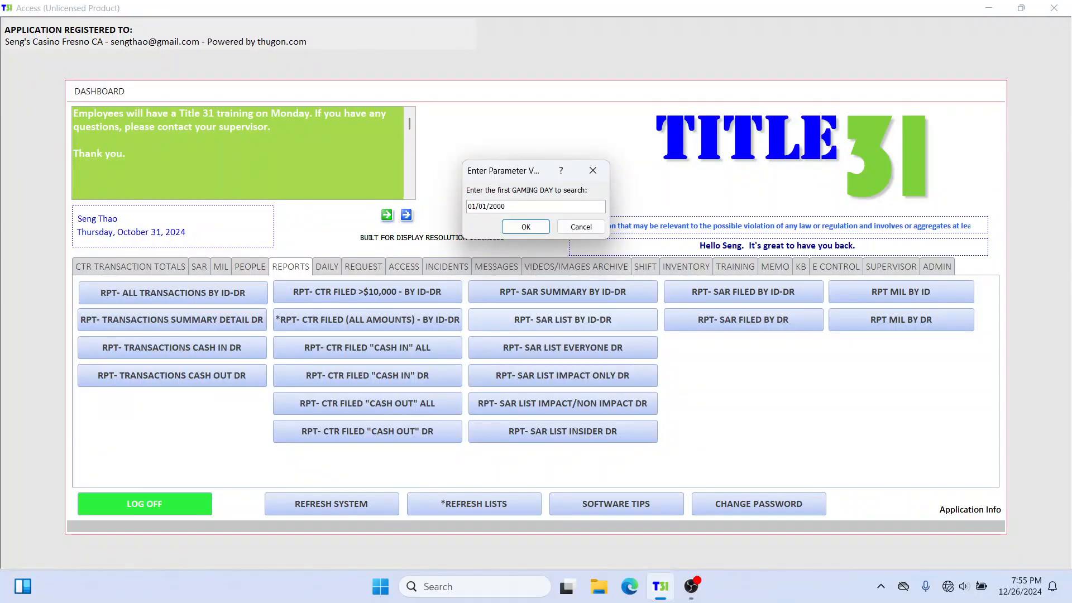
{"action": "key", "text": "Return"}
{"action": "type", "text": "01/01/"}
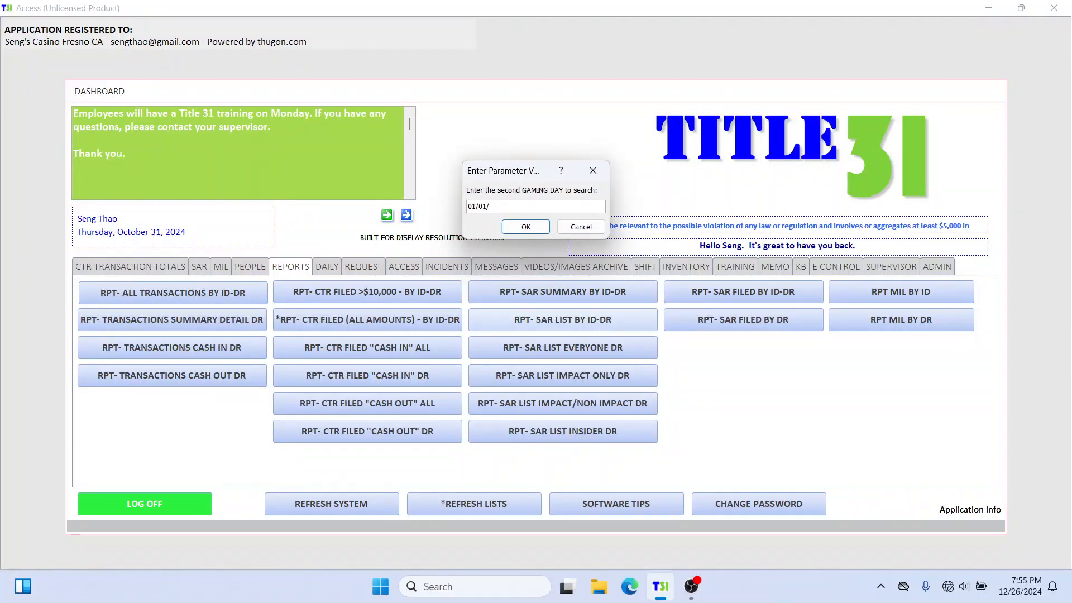
{"action": "type", "text": "202"}
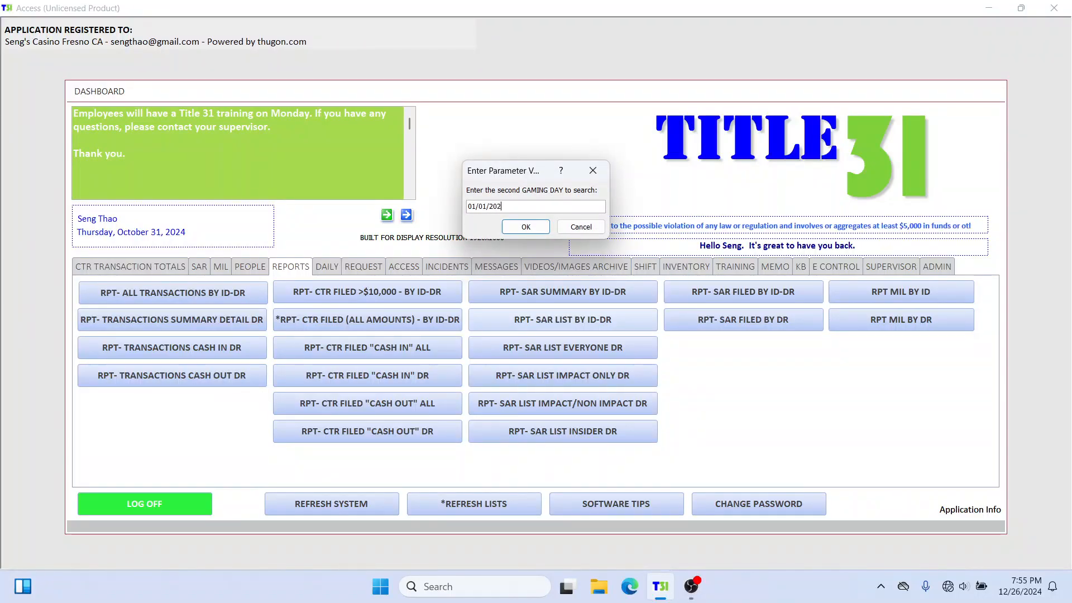
{"action": "type", "text": "5"}
{"action": "left_click", "coordinate": [524, 226]}
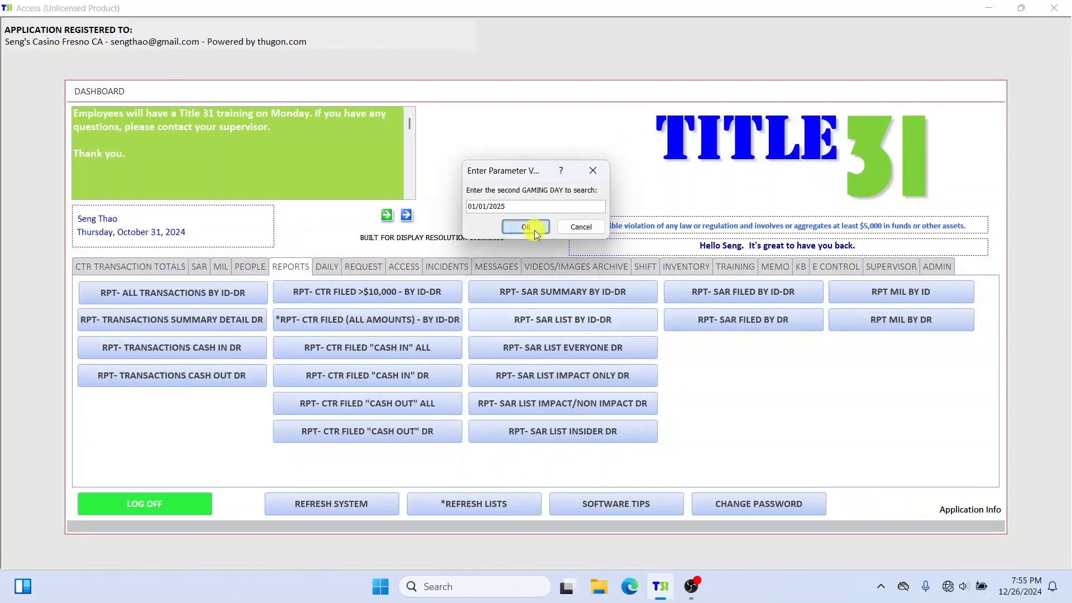
Step: Enlarge the SAR report window and examine the report condition, person header and 10/30/2024 entry up close
{"action": "left_click_drag", "start_coordinate": [483, 55], "coordinate": [314, 53]}
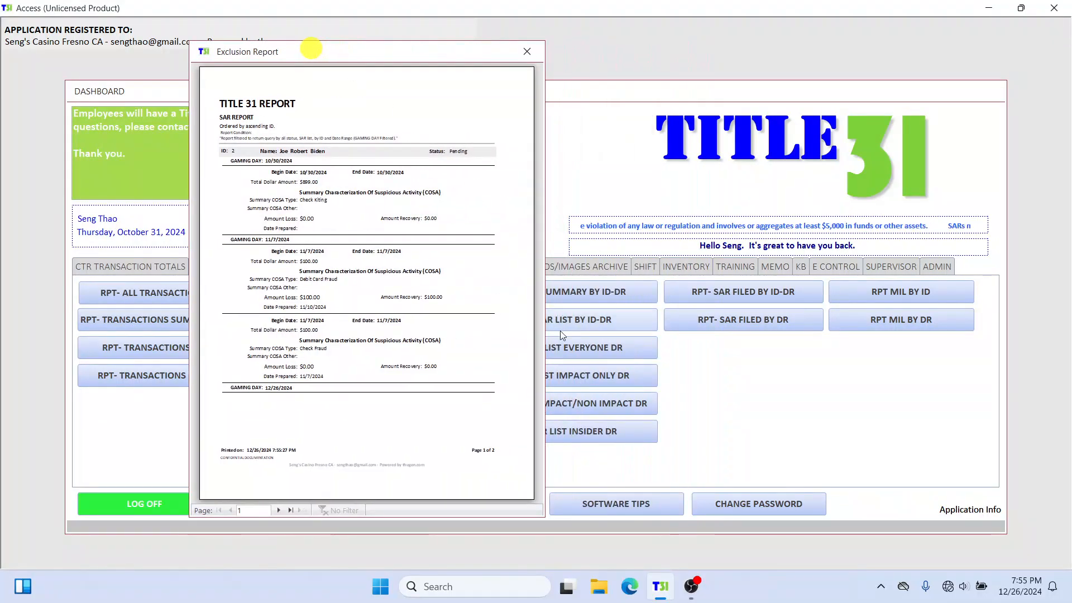
{"action": "left_click_drag", "start_coordinate": [542, 518], "coordinate": [1000, 565]}
{"action": "left_click", "coordinate": [574, 134]}
{"action": "left_click", "coordinate": [733, 160]}
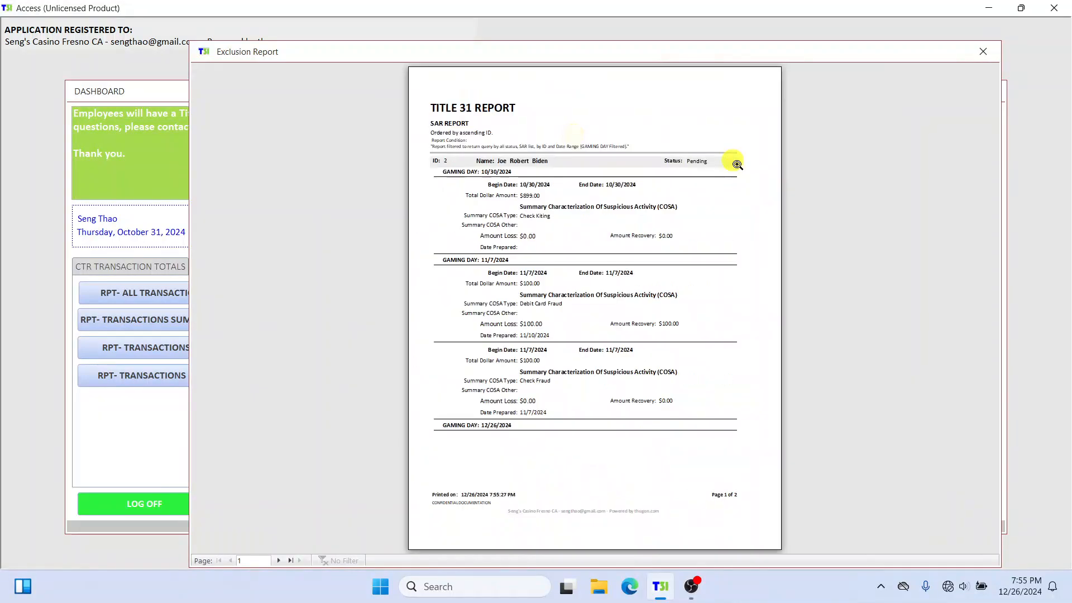
{"action": "left_click", "coordinate": [598, 143]}
{"action": "left_click", "coordinate": [475, 172]}
{"action": "left_click", "coordinate": [546, 161]}
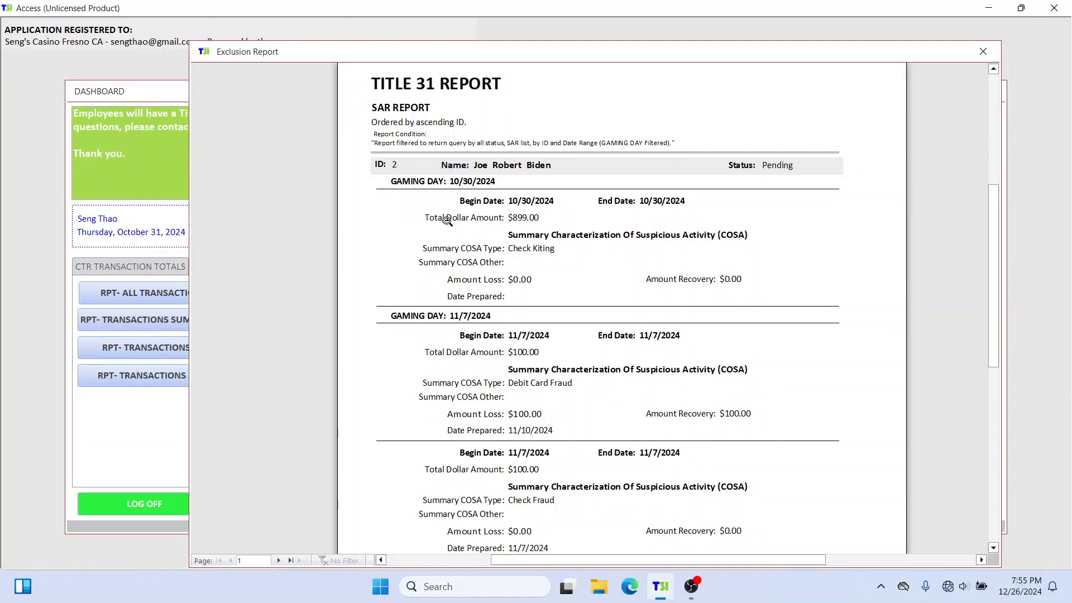
{"action": "left_click", "coordinate": [529, 222]}
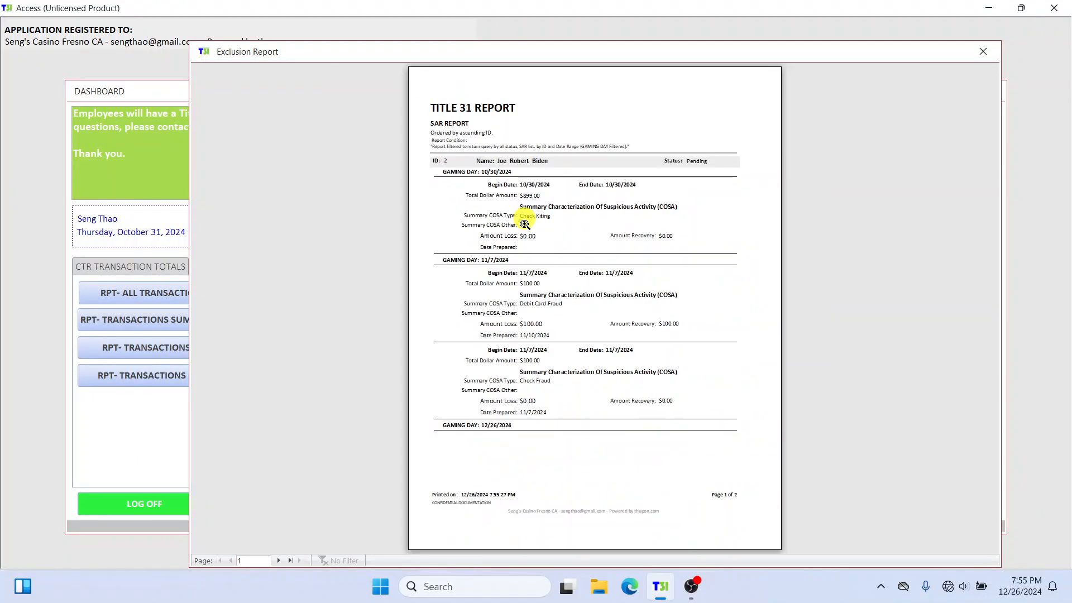
{"action": "left_click", "coordinate": [527, 220]}
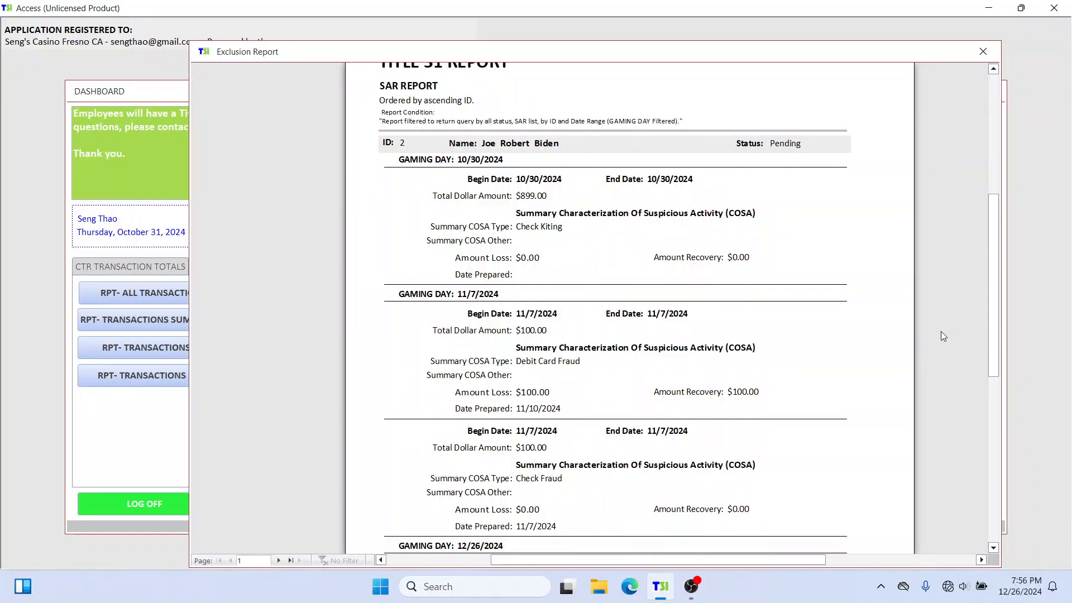
Step: Read through the report's first page, from the 10/30/2024 gaming day to the 12/26/2024 heading
{"action": "scroll", "coordinate": [769, 425], "scroll_direction": "down", "scroll_amount": 3}
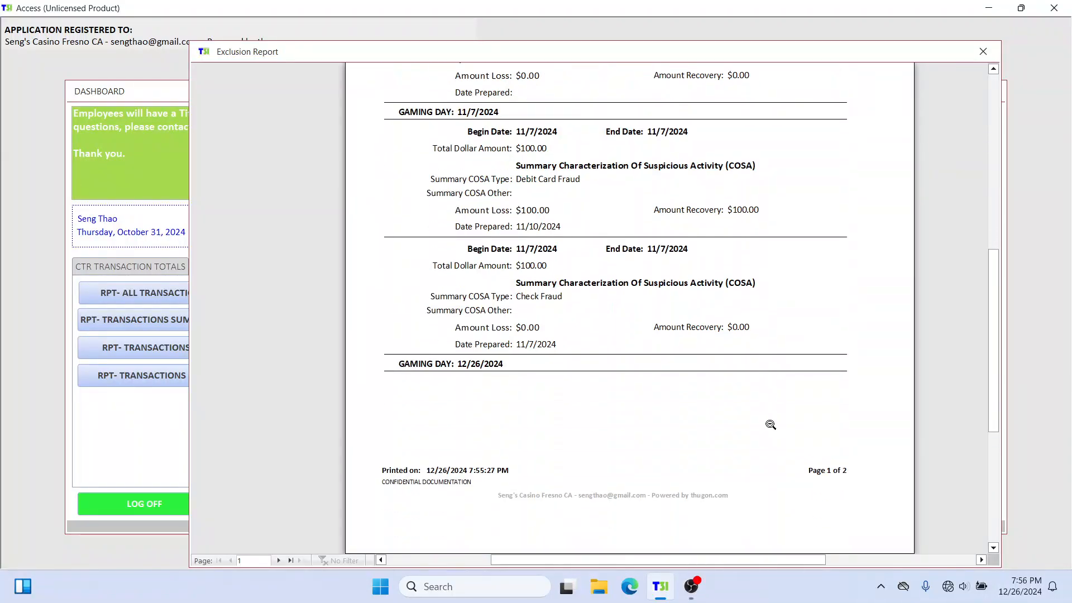
{"action": "scroll", "coordinate": [770, 425], "scroll_direction": "up", "scroll_amount": 4}
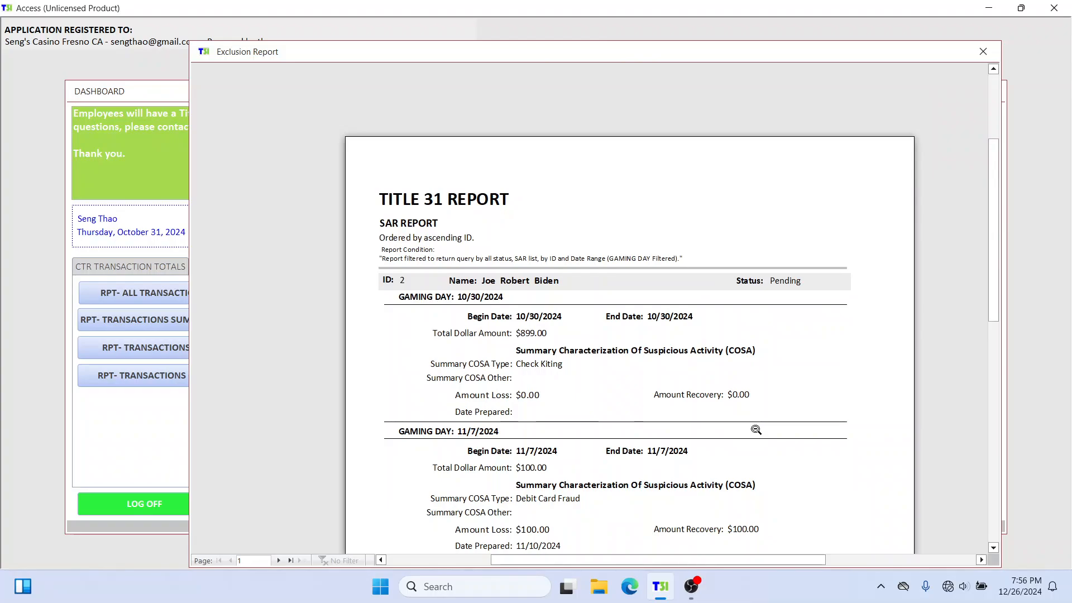
{"action": "scroll", "coordinate": [756, 430], "scroll_direction": "down", "scroll_amount": 1}
{"action": "scroll", "coordinate": [559, 420], "scroll_direction": "down", "scroll_amount": 2}
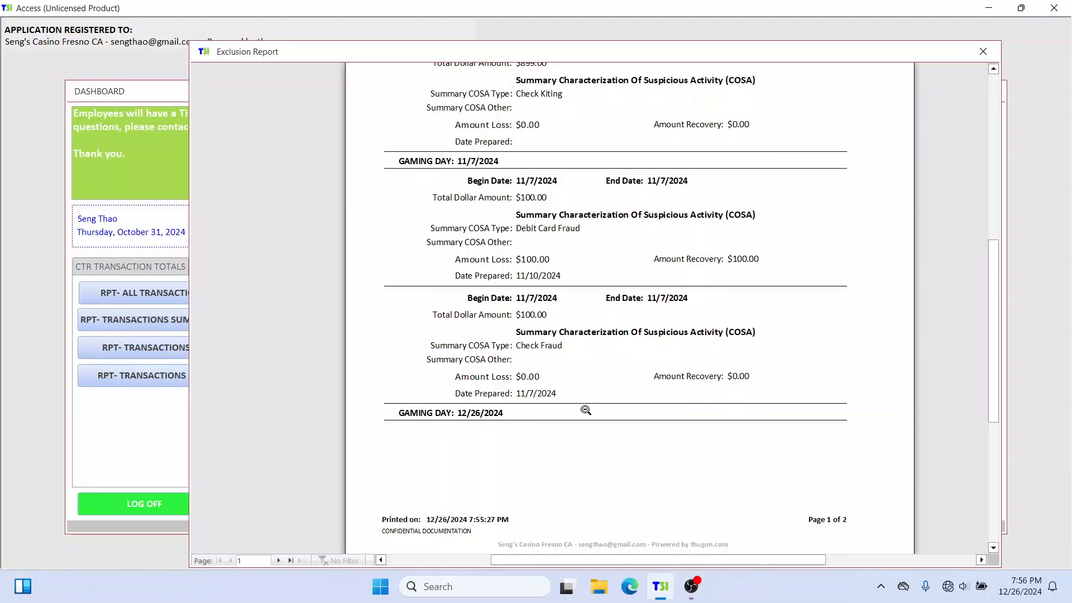
{"action": "scroll", "coordinate": [585, 410], "scroll_direction": "up", "scroll_amount": 2}
{"action": "scroll", "coordinate": [586, 410], "scroll_direction": "up", "scroll_amount": 2}
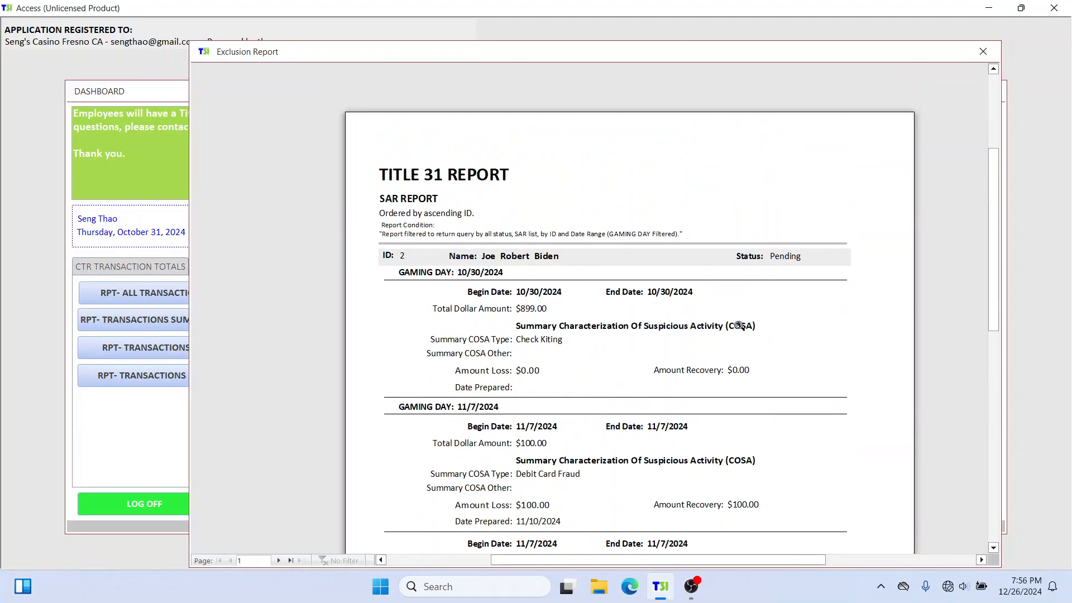
{"action": "scroll", "coordinate": [626, 279], "scroll_direction": "down", "scroll_amount": 1}
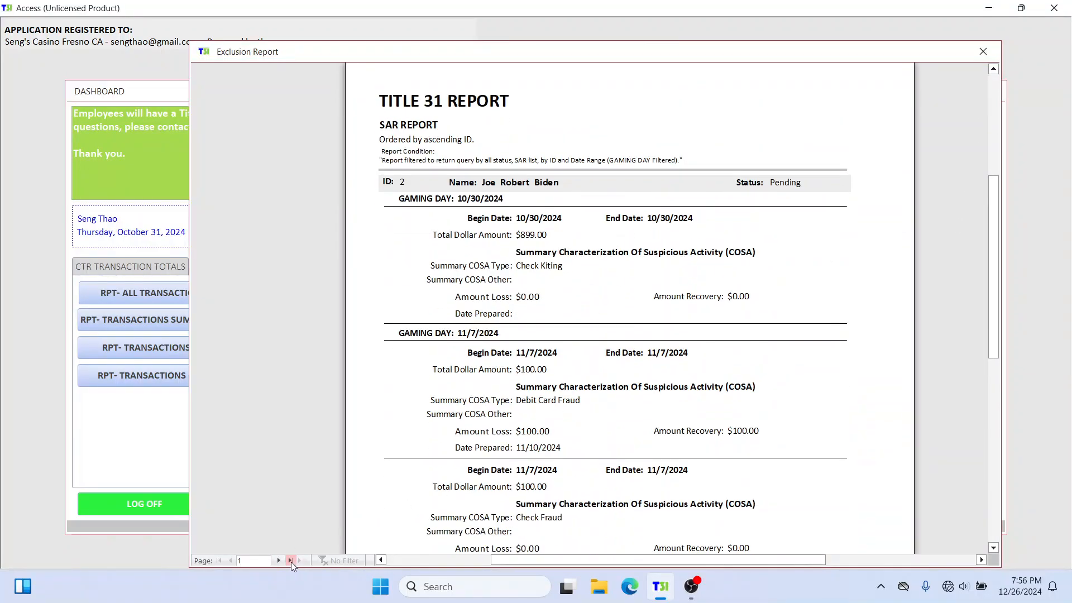
Step: Review the 12/26/2024 SAR entry and the overall SAR totals on the report's last page, and close the report
{"action": "left_click", "coordinate": [290, 561]}
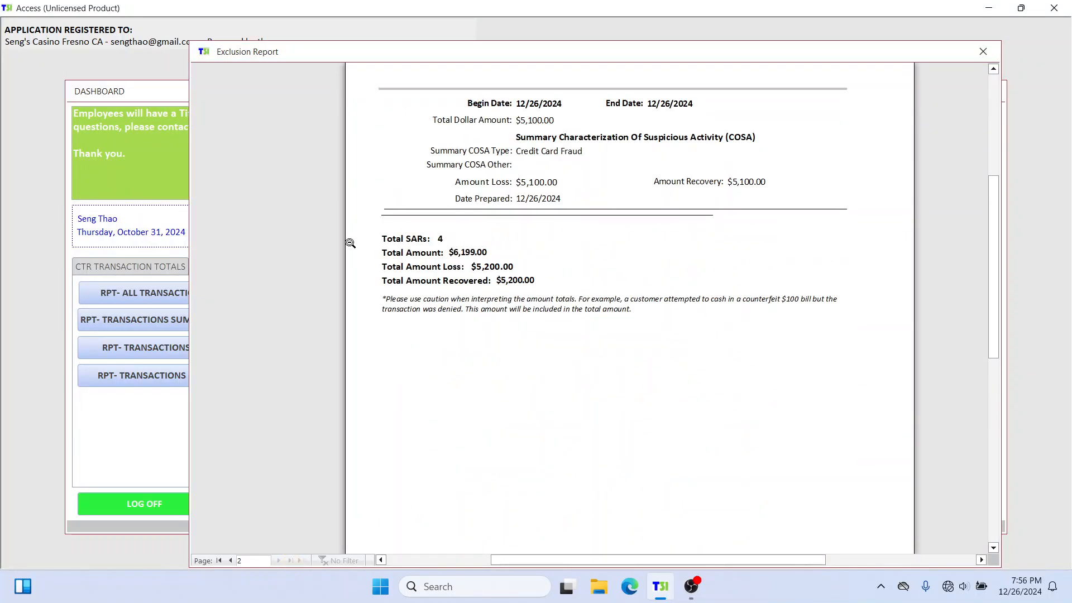
{"action": "left_click", "coordinate": [442, 239]}
{"action": "left_click", "coordinate": [490, 202]}
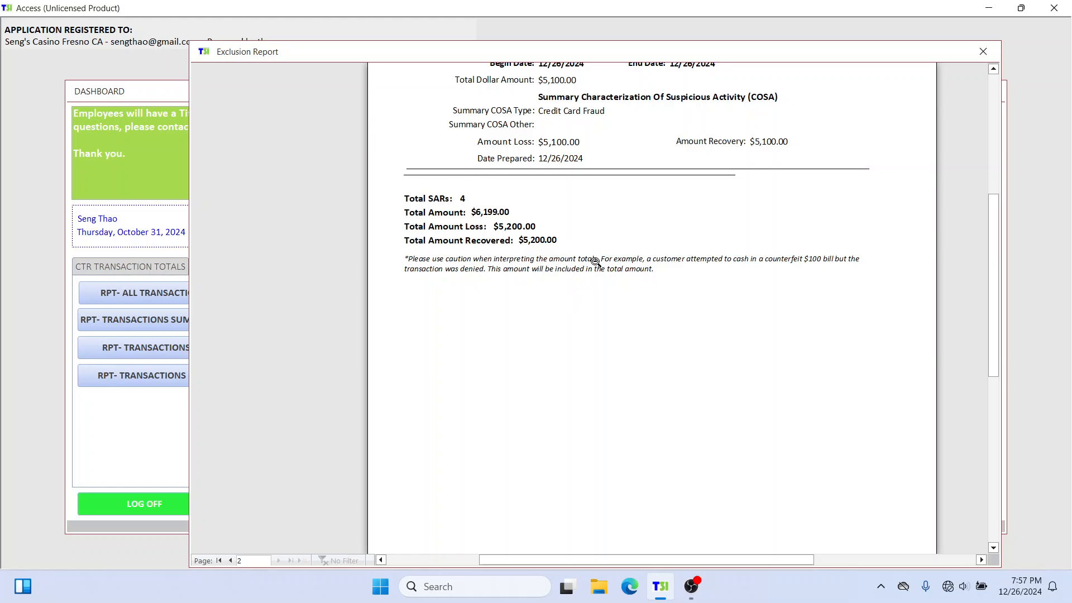
{"action": "left_click", "coordinate": [665, 181]}
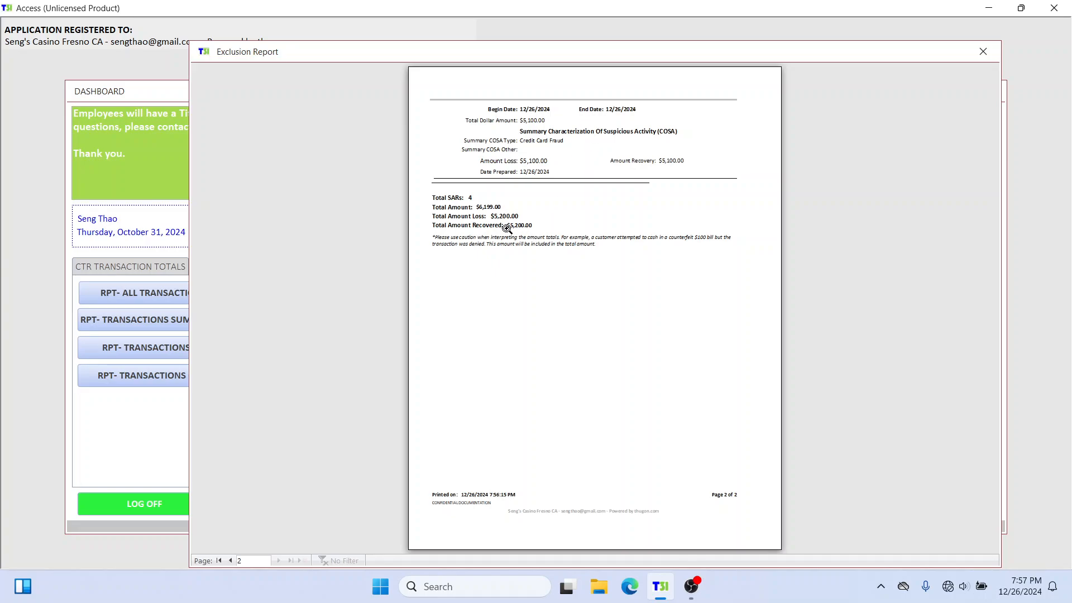
{"action": "left_click", "coordinate": [983, 51]}
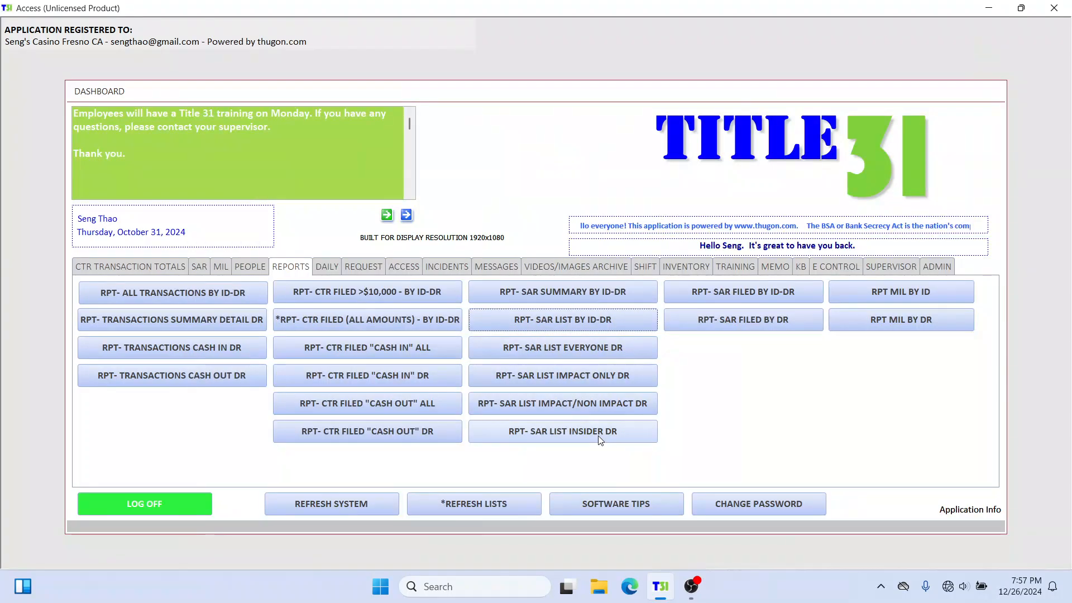
Step: Open the comparison of daily SAR totals against filed SARs and move its window clear of the SAR lists
{"action": "left_click", "coordinate": [249, 268]}
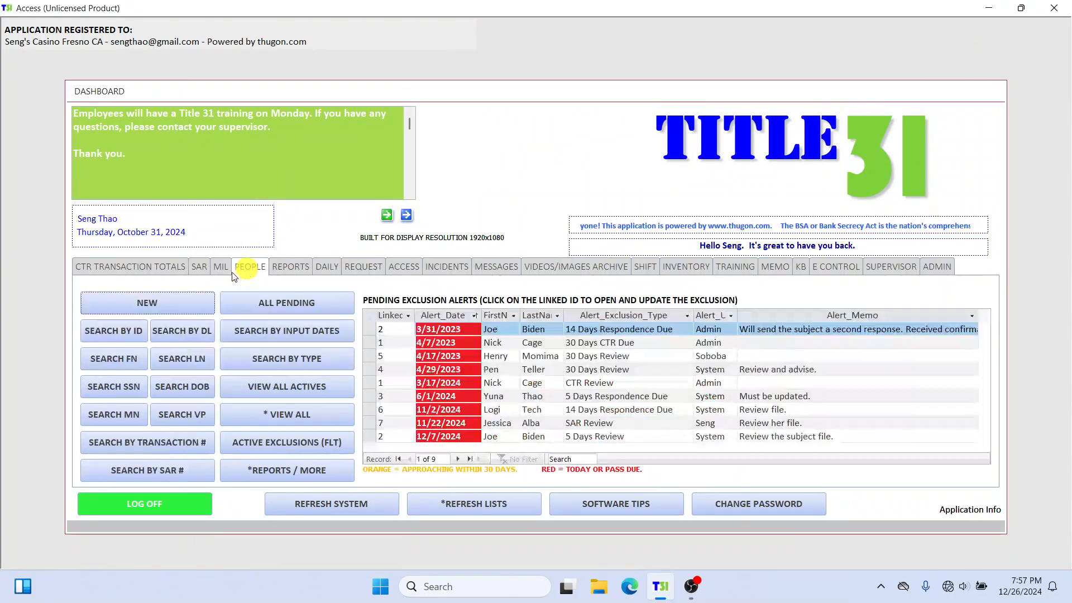
{"action": "left_click", "coordinate": [199, 268]}
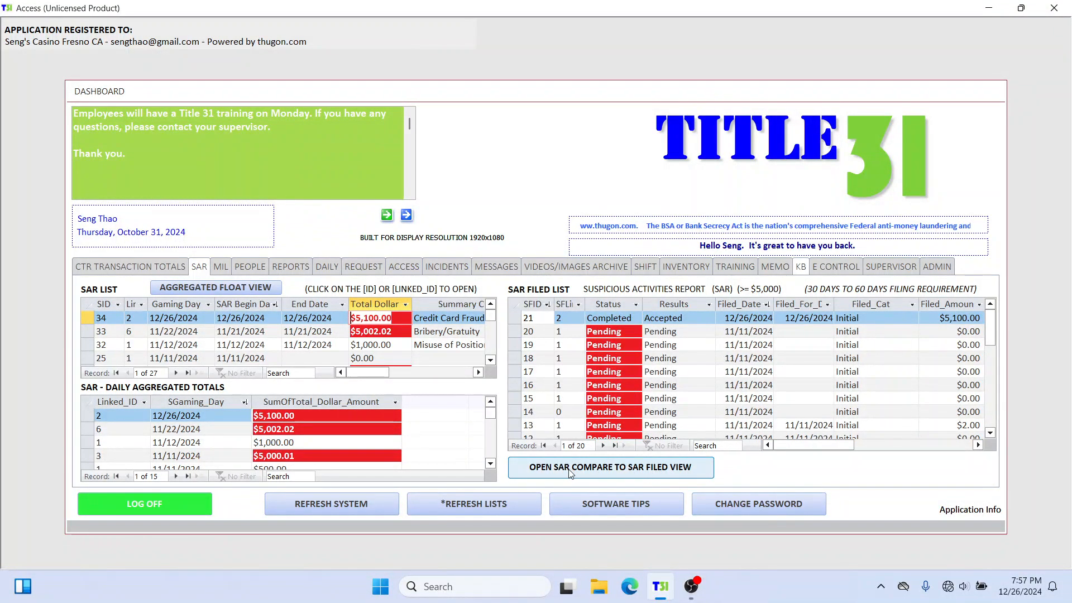
{"action": "left_click", "coordinate": [685, 470]}
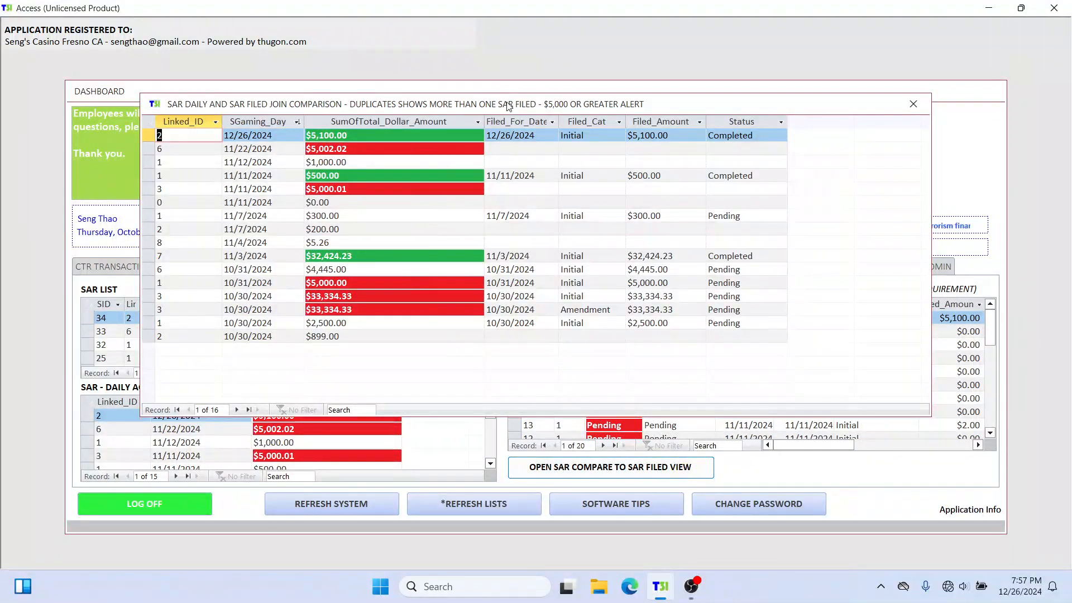
{"action": "left_click_drag", "start_coordinate": [508, 106], "coordinate": [528, 43]}
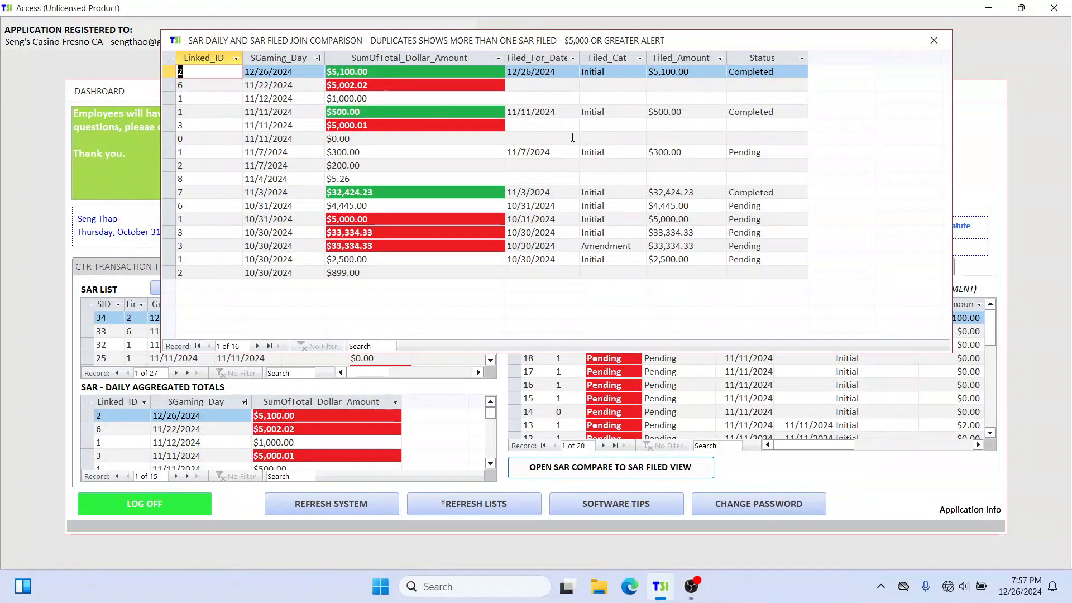
Step: Check the daily totals of the 11/22/2024 entry and the $5,000.01 entry on 11/11/2024, and close the comparison
{"action": "left_click", "coordinate": [414, 87]}
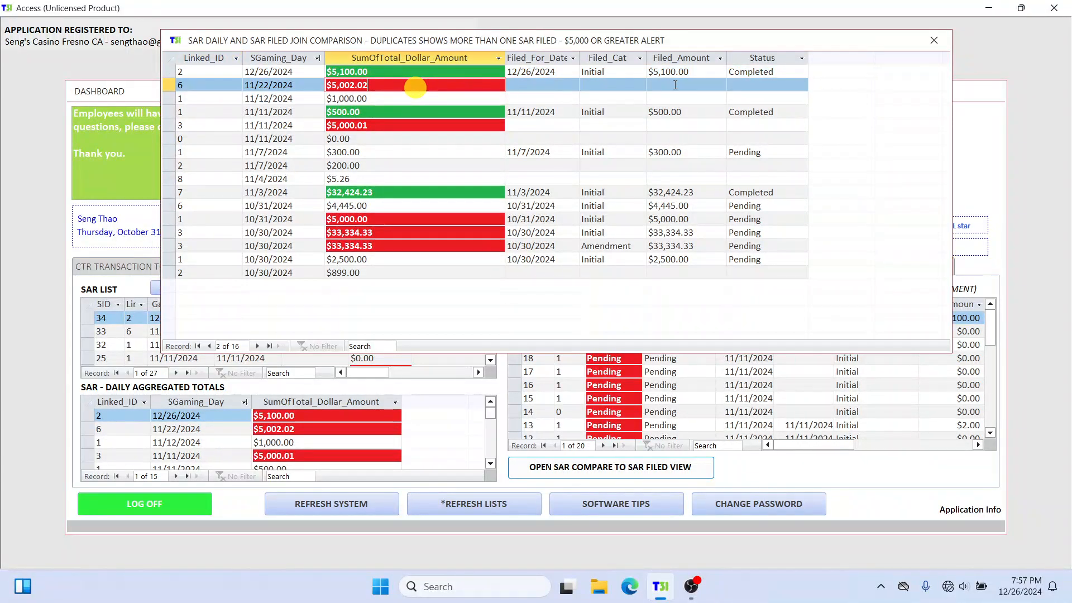
{"action": "left_click", "coordinate": [385, 126]}
{"action": "left_click", "coordinate": [376, 86]}
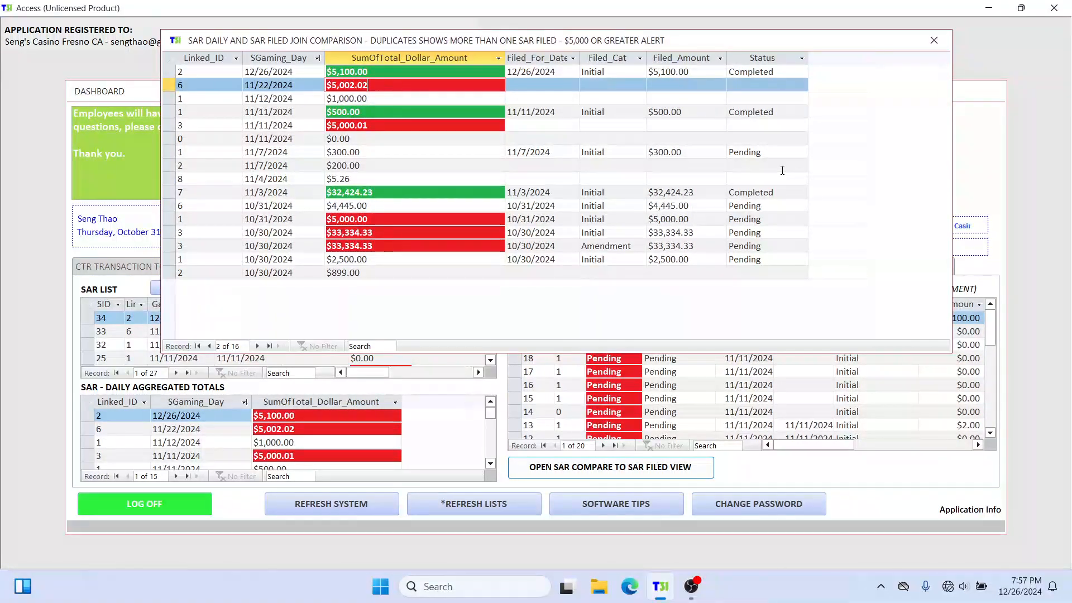
{"action": "left_click", "coordinate": [933, 40]}
Step: Reopen the SAR comparison and check the 12/26/2024 entry's gaming day and filing status
{"action": "left_click", "coordinate": [622, 469]}
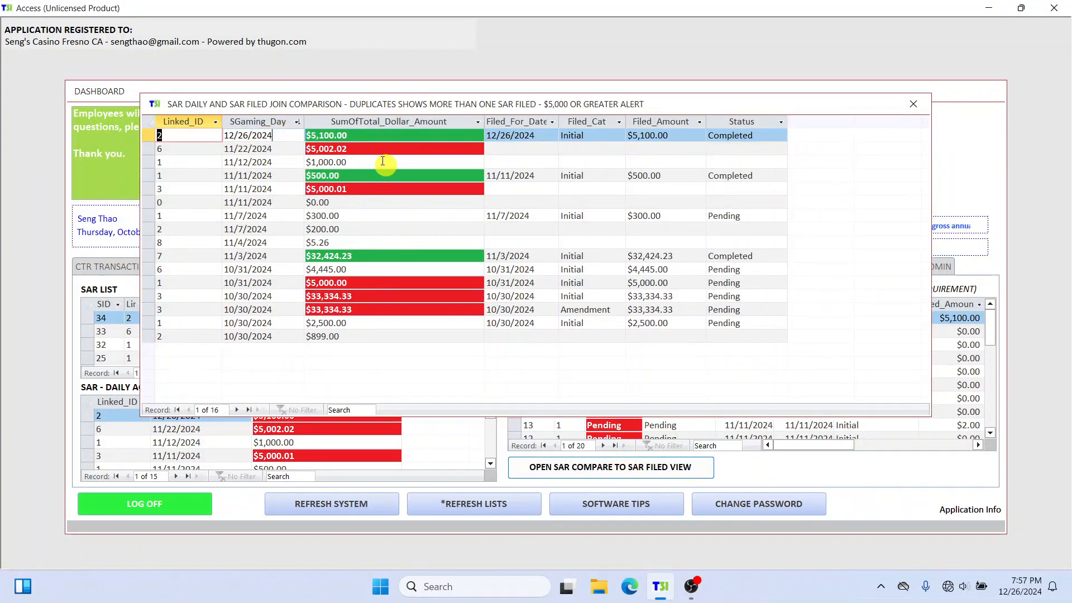
{"action": "left_click", "coordinate": [304, 131]}
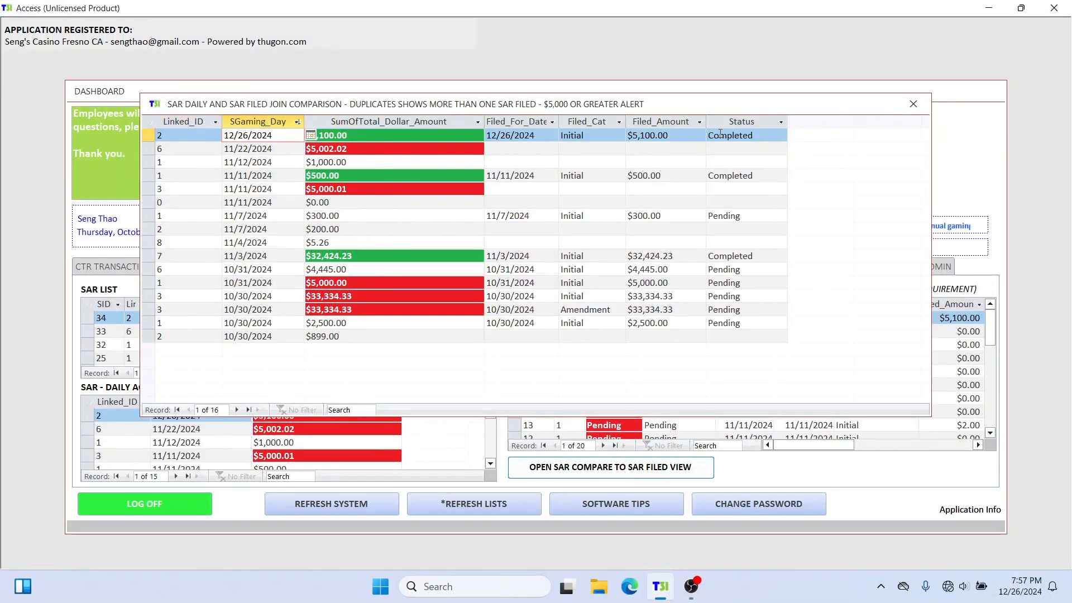
{"action": "left_click_drag", "start_coordinate": [718, 136], "coordinate": [692, 152]}
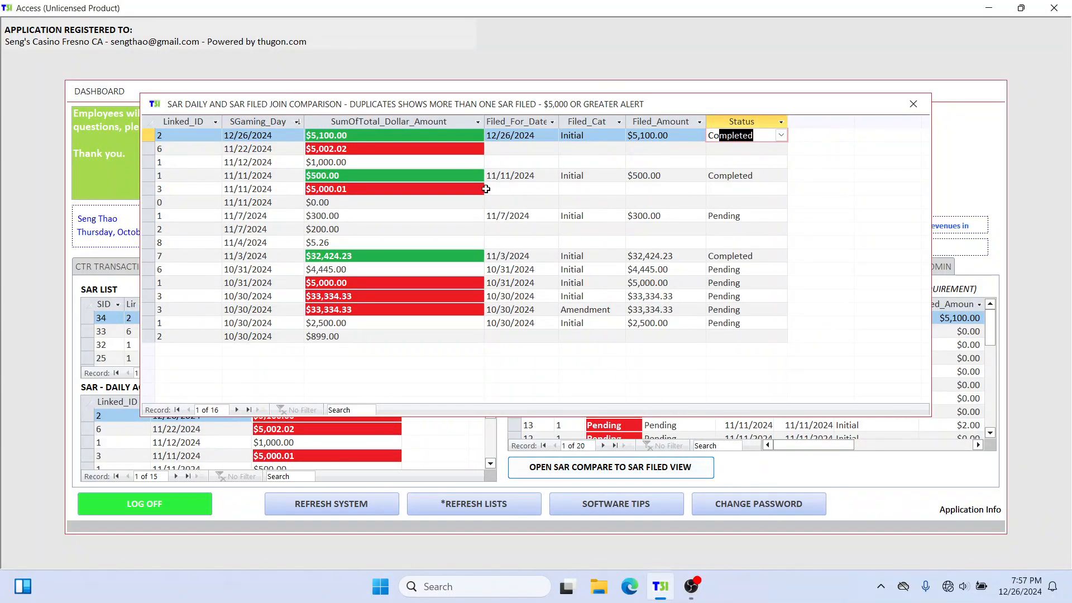
{"action": "left_click_drag", "start_coordinate": [503, 106], "coordinate": [505, 61]}
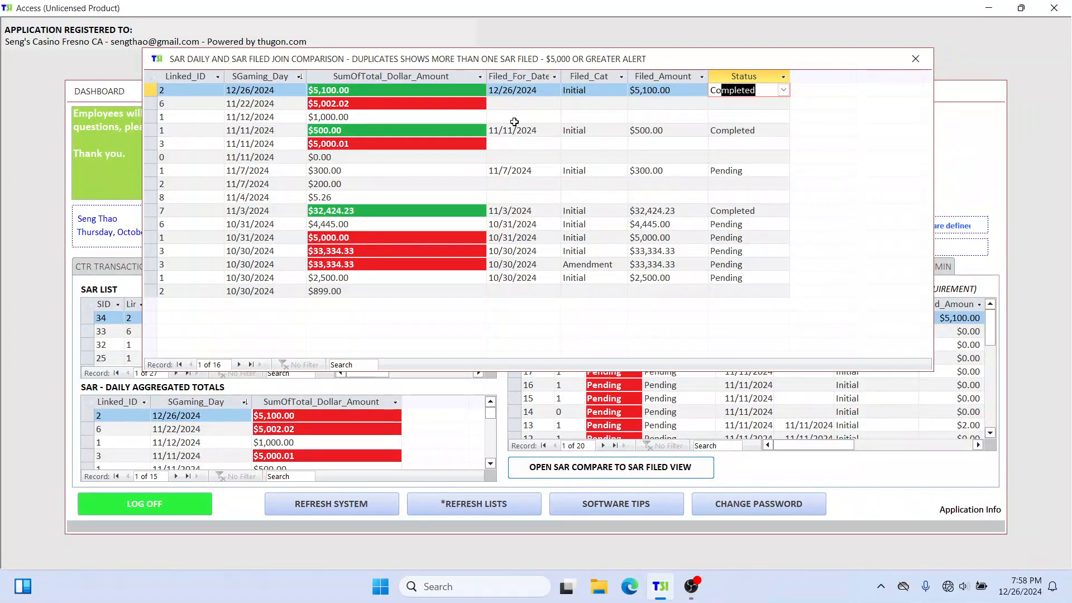
Step: Compare the 11/22/2024 entry's filing status with its daily total, and close the SAR comparison
{"action": "left_click", "coordinate": [736, 106]}
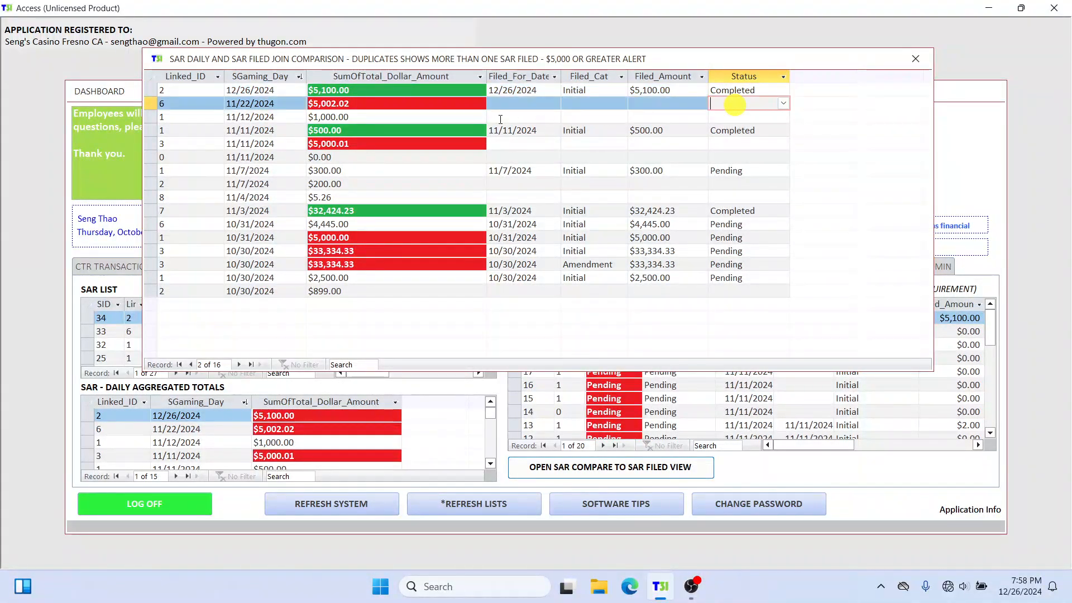
{"action": "left_click", "coordinate": [395, 105]}
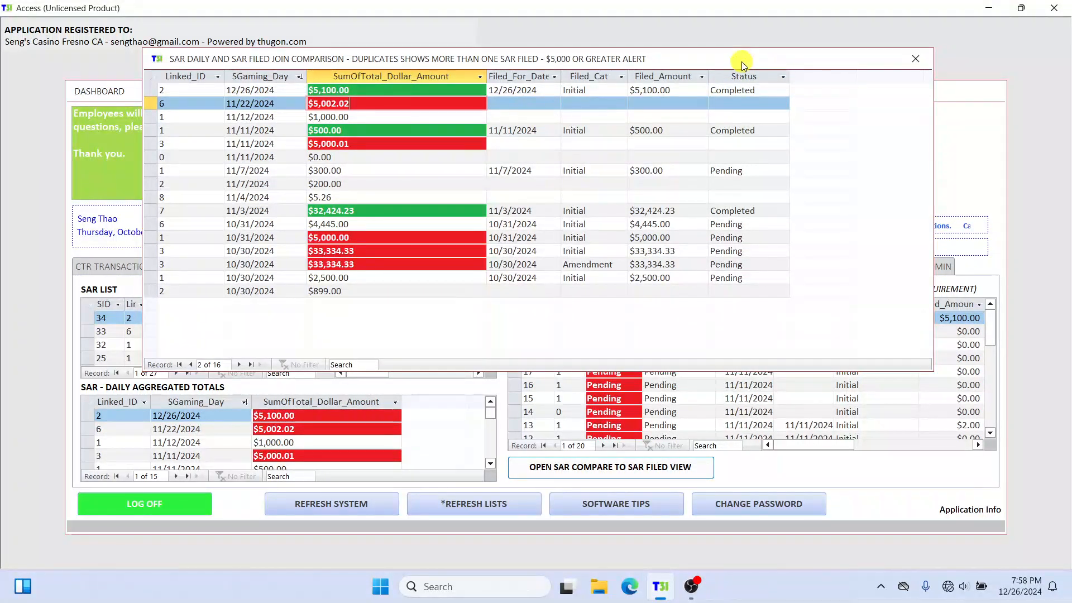
{"action": "left_click_drag", "start_coordinate": [742, 61], "coordinate": [769, 45]}
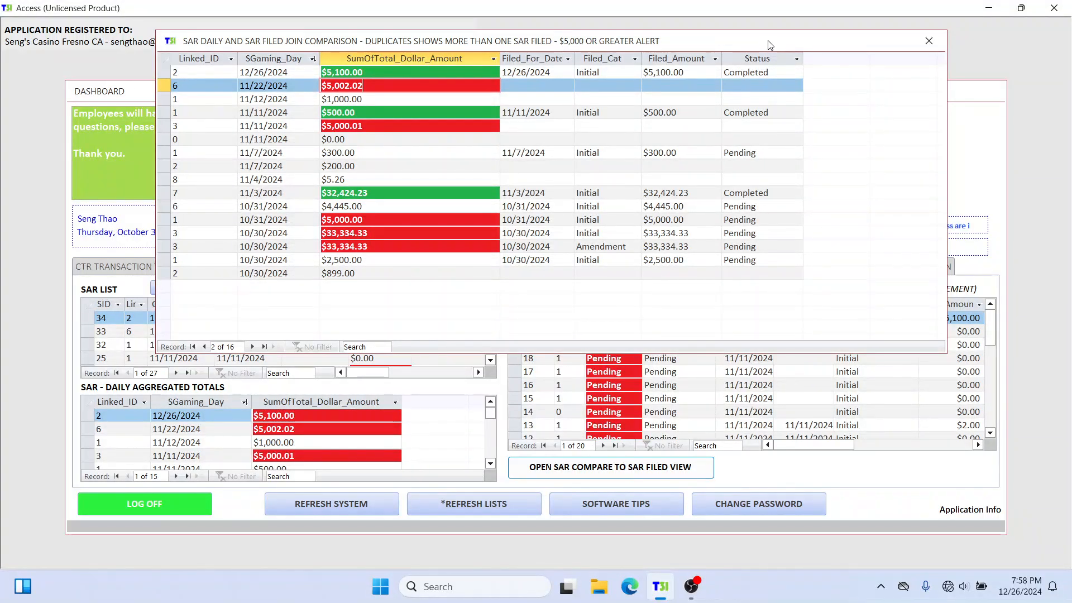
{"action": "left_click", "coordinate": [928, 43]}
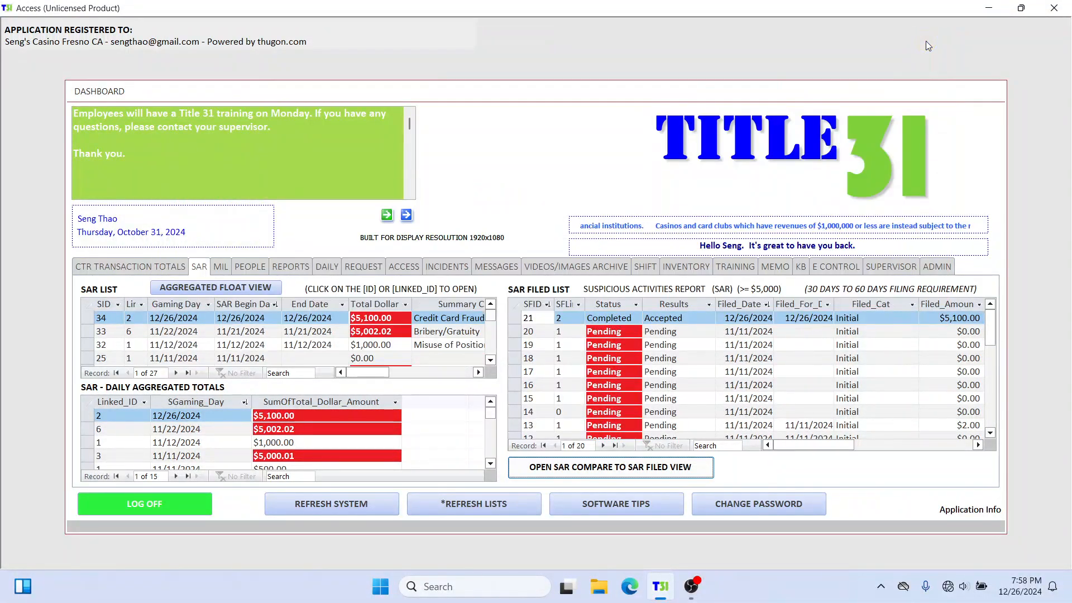
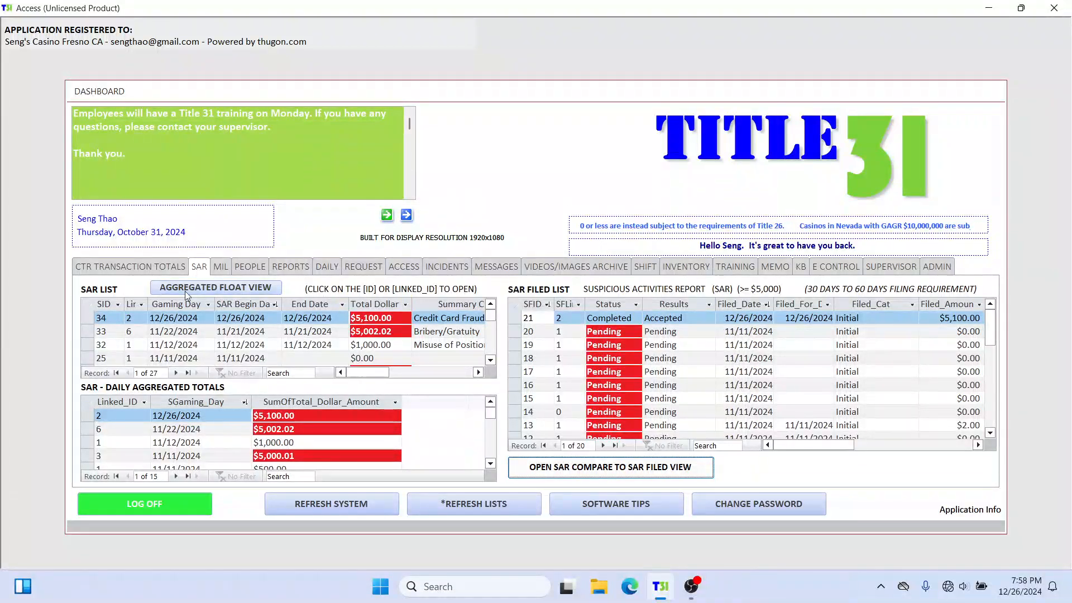
Step: Open the floating view of the daily aggregated SAR totals, and move and enlarge its window
{"action": "left_click", "coordinate": [242, 288]}
{"action": "left_click_drag", "start_coordinate": [557, 99], "coordinate": [532, 36]}
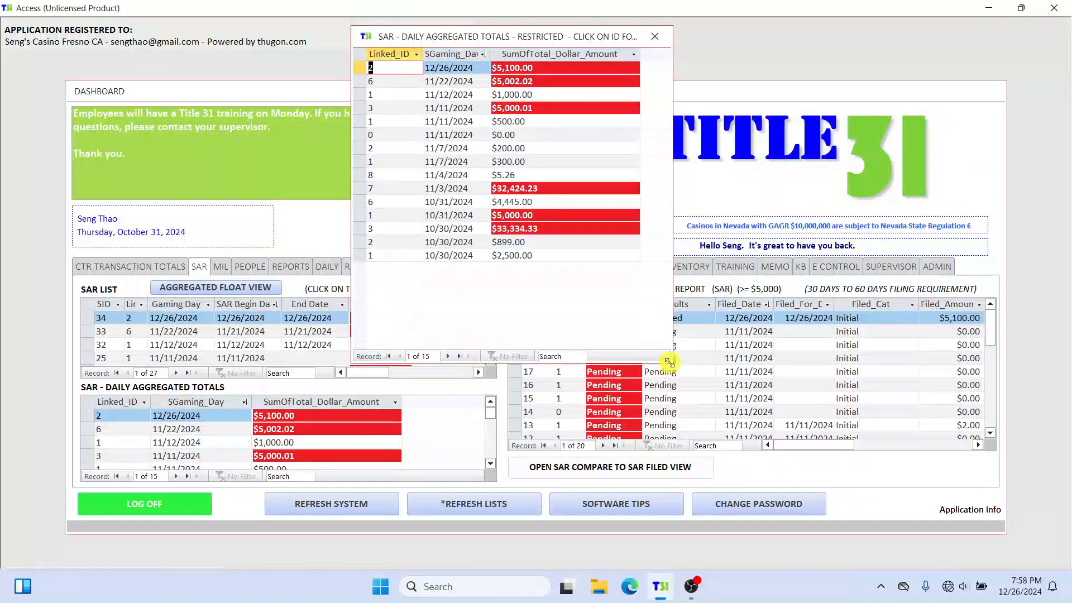
{"action": "left_click_drag", "start_coordinate": [669, 361], "coordinate": [820, 401]}
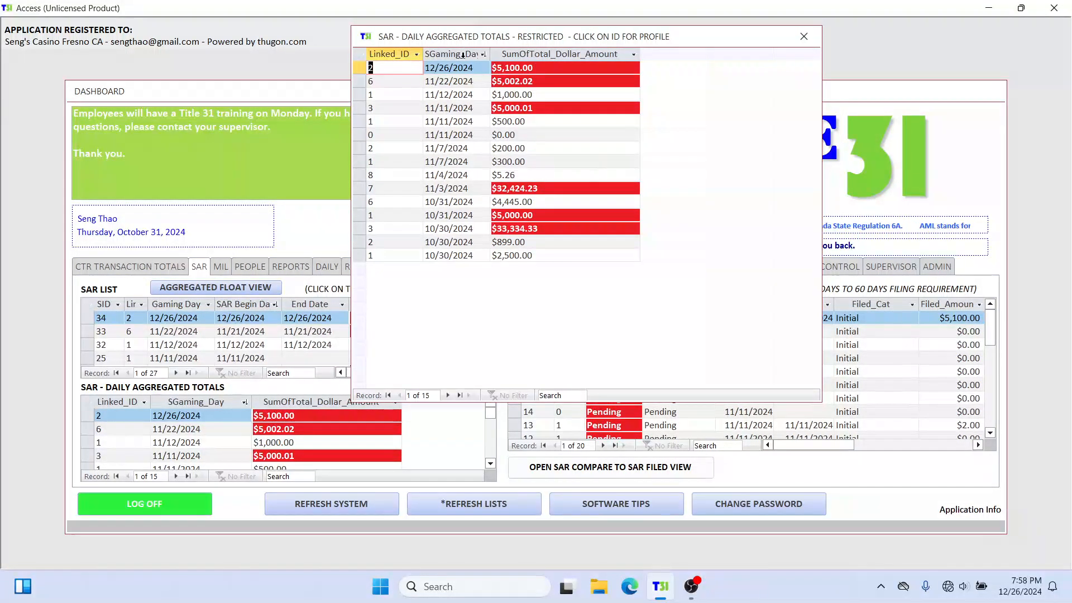
Step: Sort the daily totals by gaming day from oldest to newest, and restore the newest-to-oldest order
{"action": "left_click", "coordinate": [485, 57]}
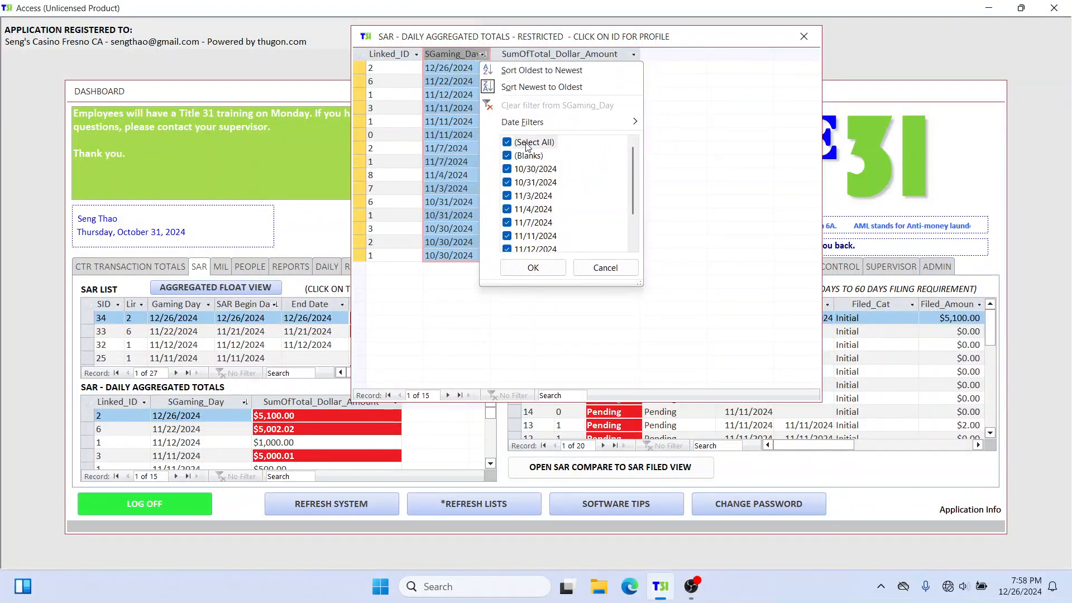
{"action": "scroll", "coordinate": [568, 243], "scroll_direction": "down", "scroll_amount": 1}
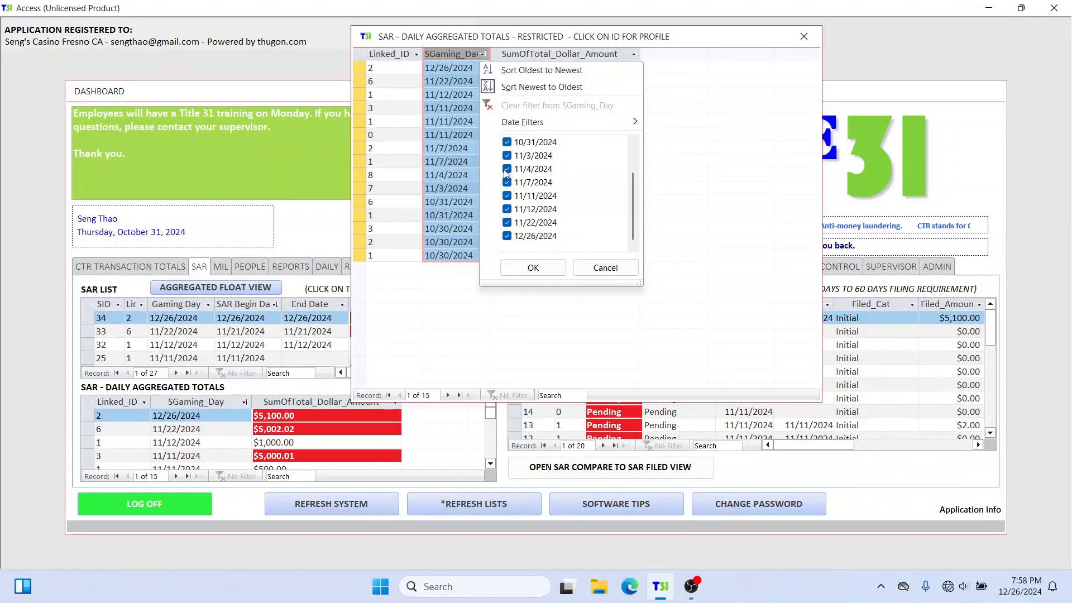
{"action": "scroll", "coordinate": [505, 174], "scroll_direction": "up", "scroll_amount": 1}
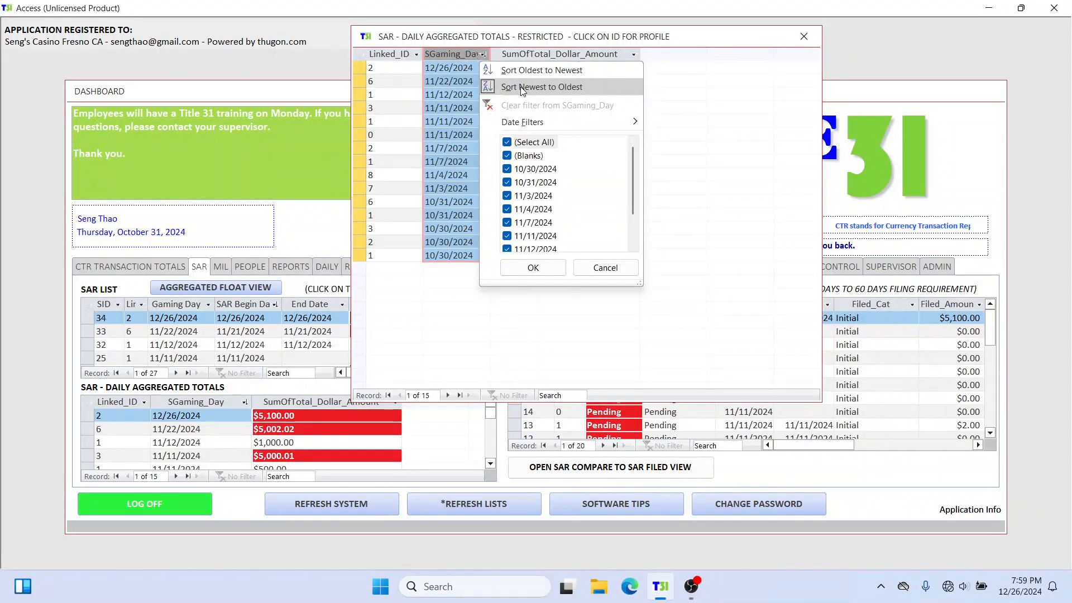
{"action": "mouse_move", "coordinate": [530, 127]}
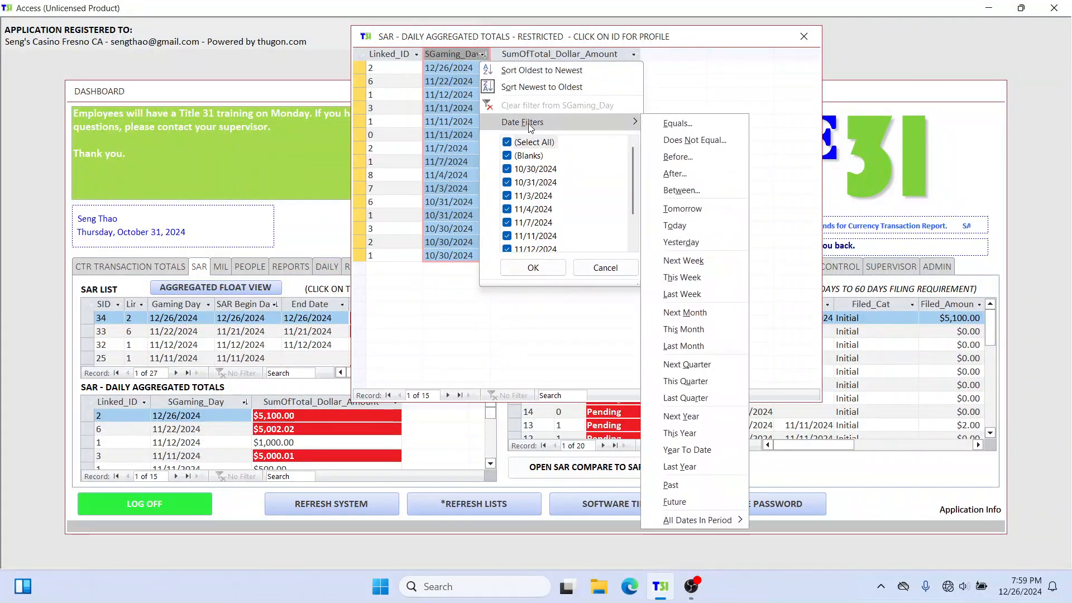
{"action": "left_click", "coordinate": [550, 71]}
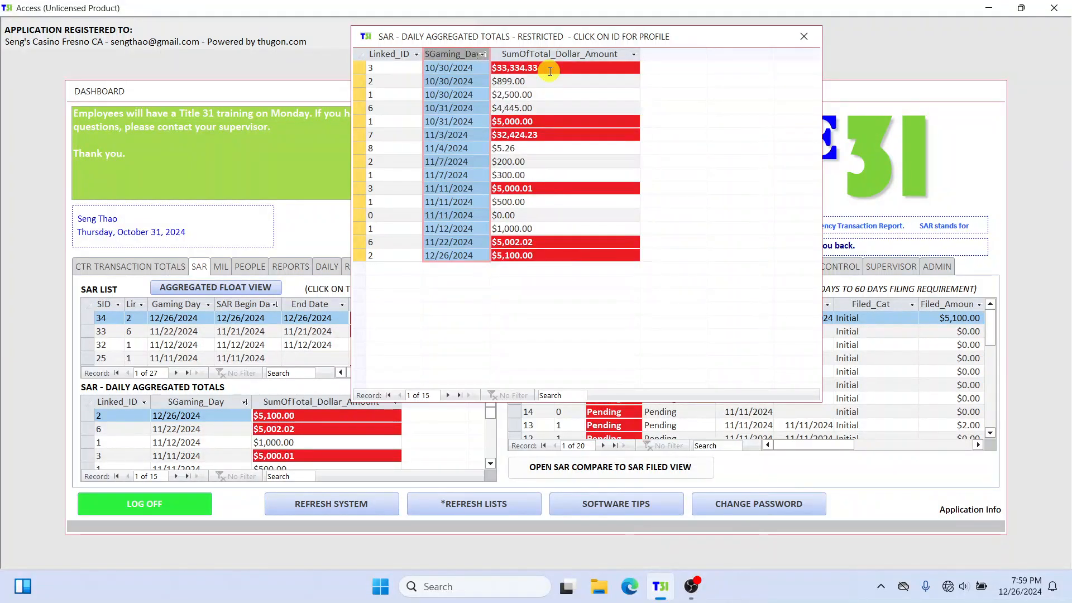
{"action": "left_click", "coordinate": [483, 54]}
{"action": "left_click", "coordinate": [525, 84]}
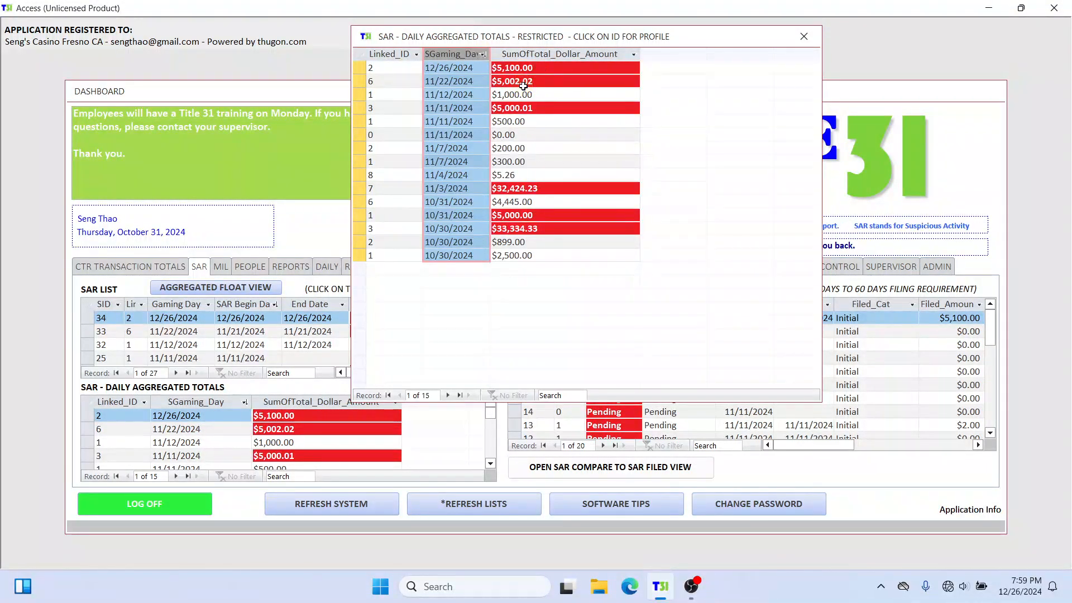
Step: Review the sort and filter options for the linked ID and total dollar amount, and close the floating totals view
{"action": "left_click", "coordinate": [416, 54]}
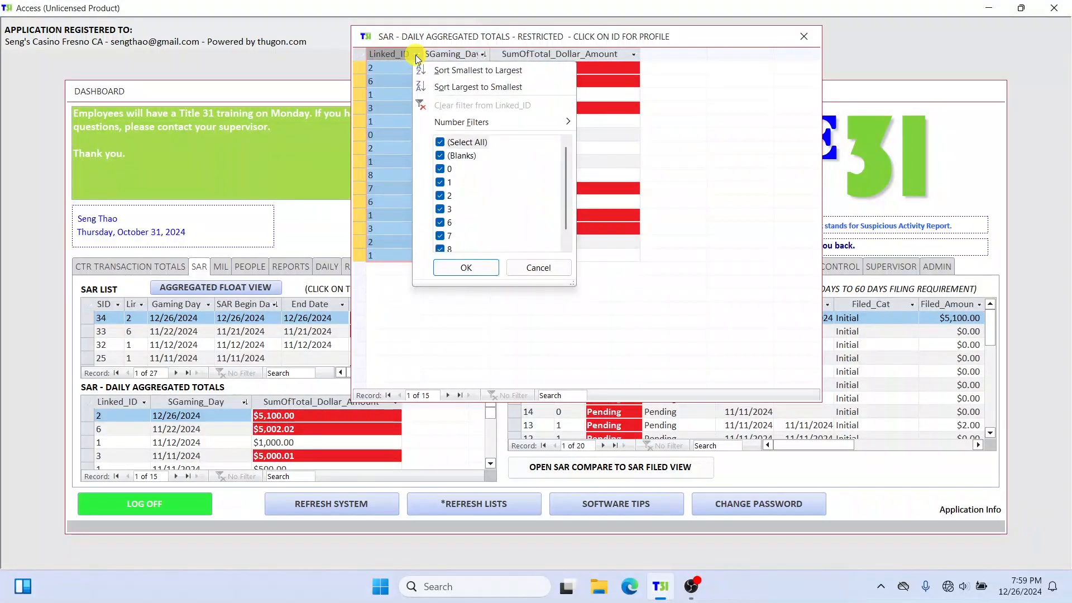
{"action": "left_click", "coordinate": [594, 56]}
{"action": "left_click", "coordinate": [633, 54]}
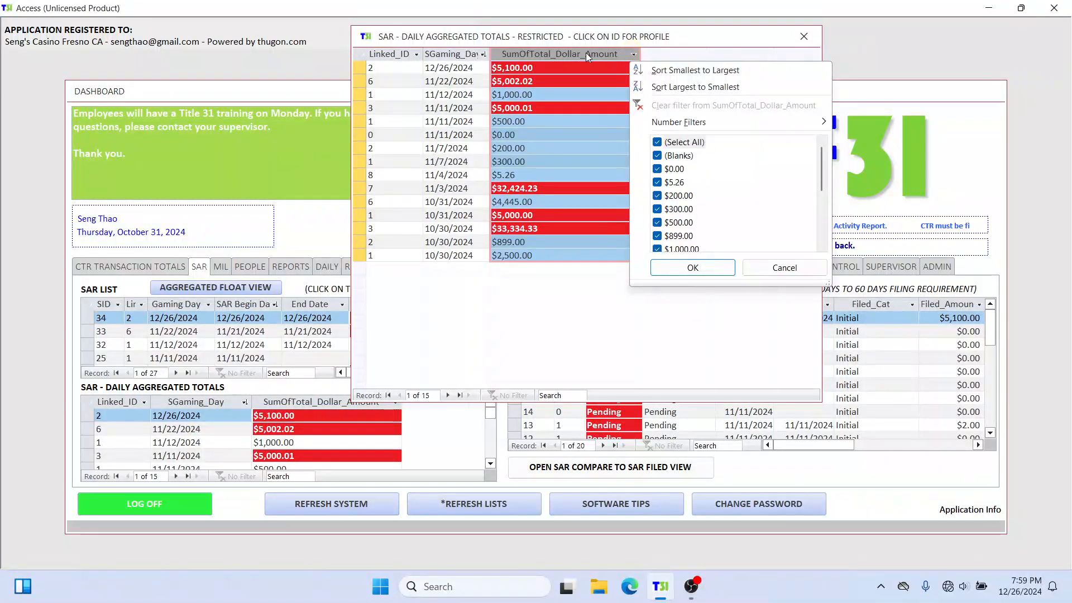
{"action": "key", "text": "Escape"}
{"action": "left_click", "coordinate": [804, 36]}
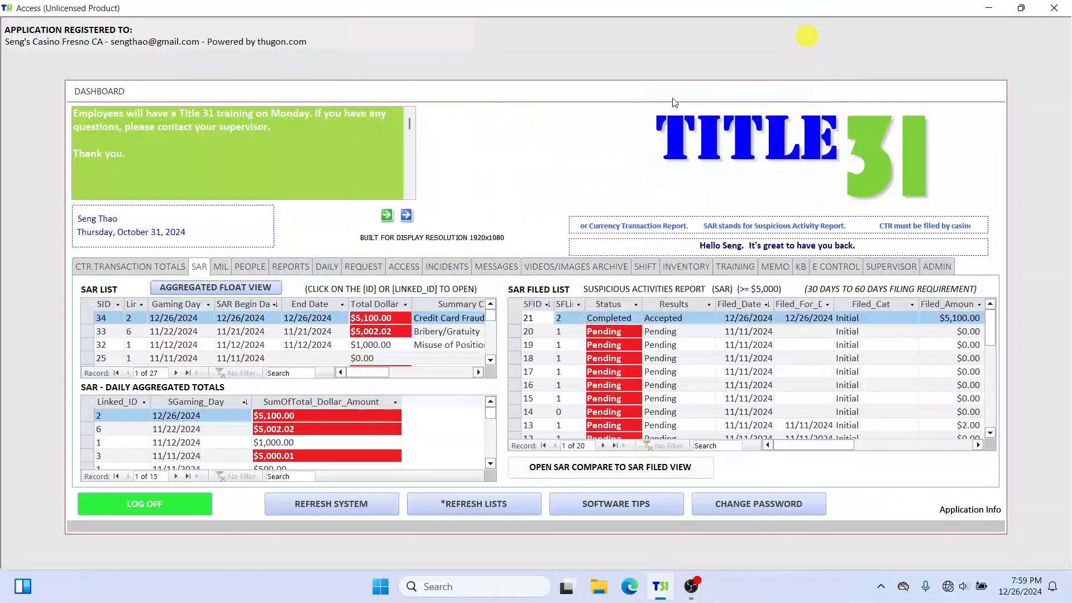
Step: Search the people records by ID for the person linked to the 12/26/2024 SAR, and show that person's SAR information
{"action": "left_click", "coordinate": [249, 268]}
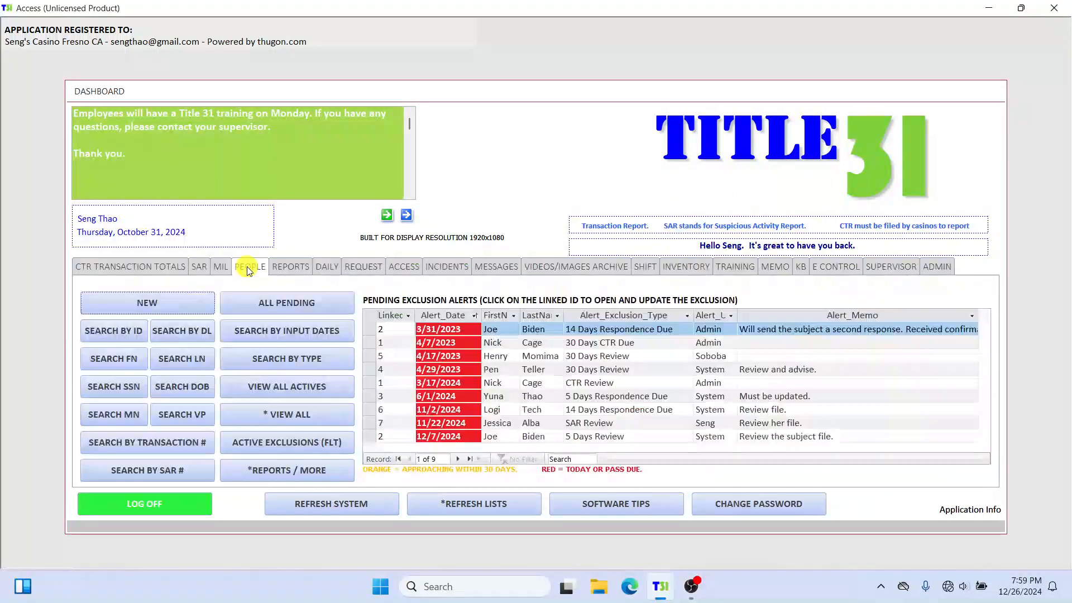
{"action": "left_click", "coordinate": [111, 330]}
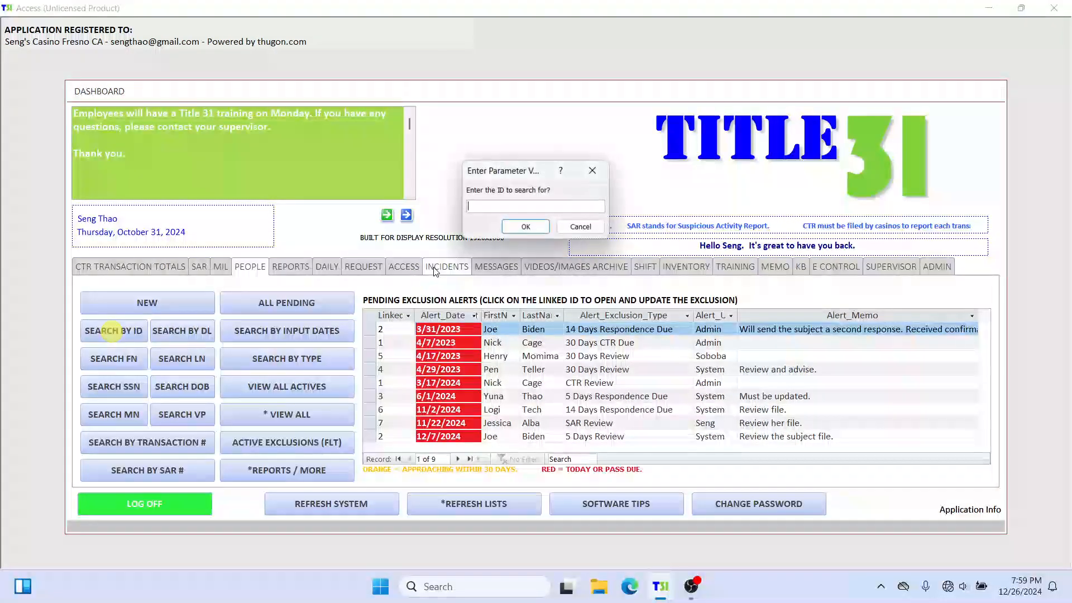
{"action": "type", "text": "2"}
{"action": "key", "text": "Return"}
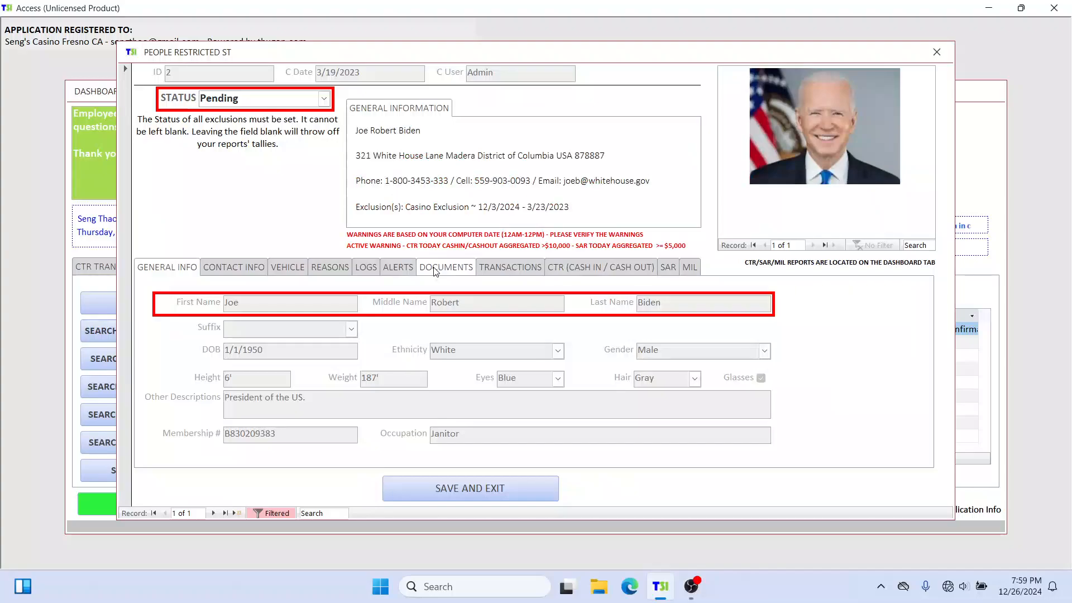
{"action": "left_click", "coordinate": [668, 268]}
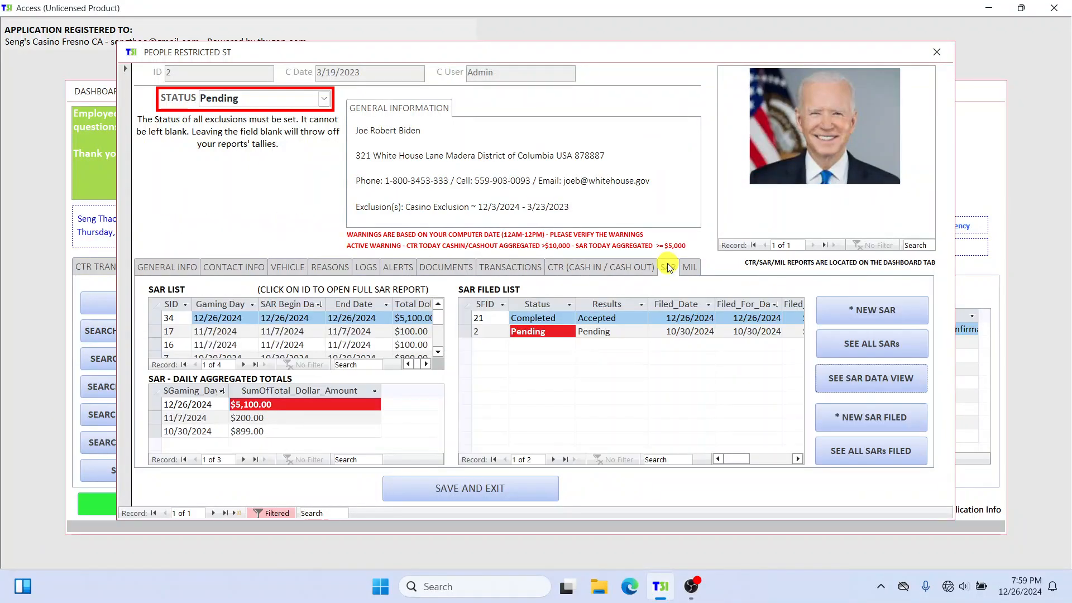
Step: View all of the person's SARs, page through to the 10/30/2024 record, and close the SAR form
{"action": "left_click", "coordinate": [899, 344]}
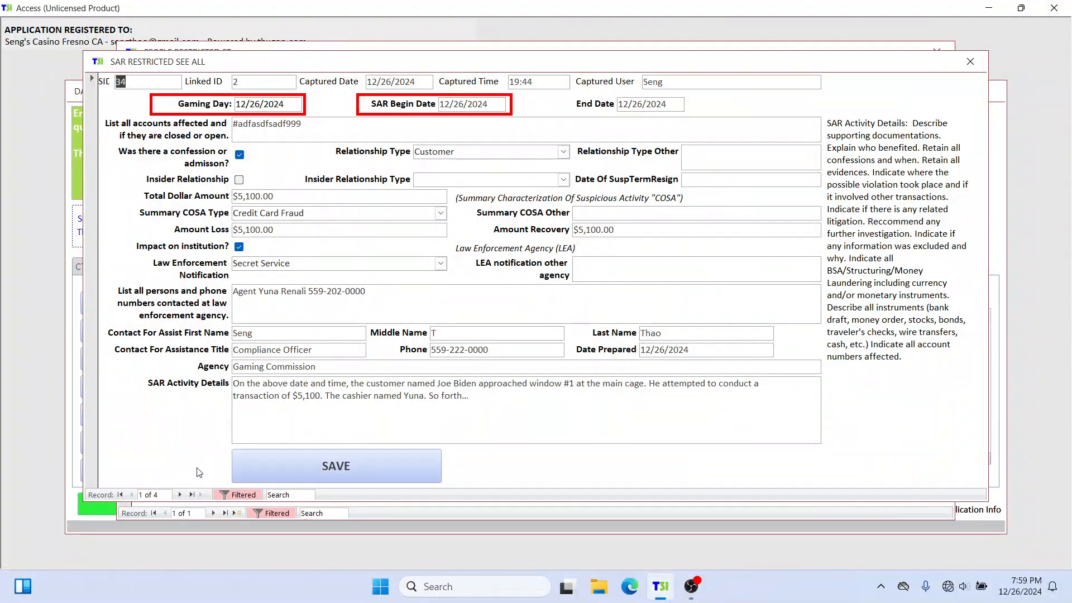
{"action": "left_click", "coordinate": [180, 495]}
{"action": "left_click", "coordinate": [180, 494]}
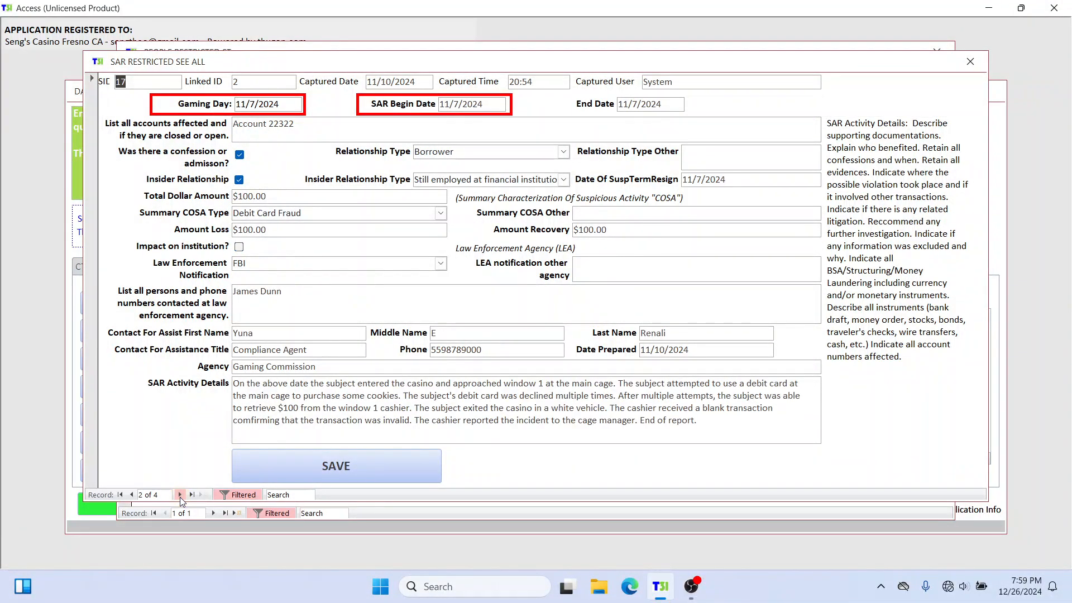
{"action": "left_click", "coordinate": [180, 494]}
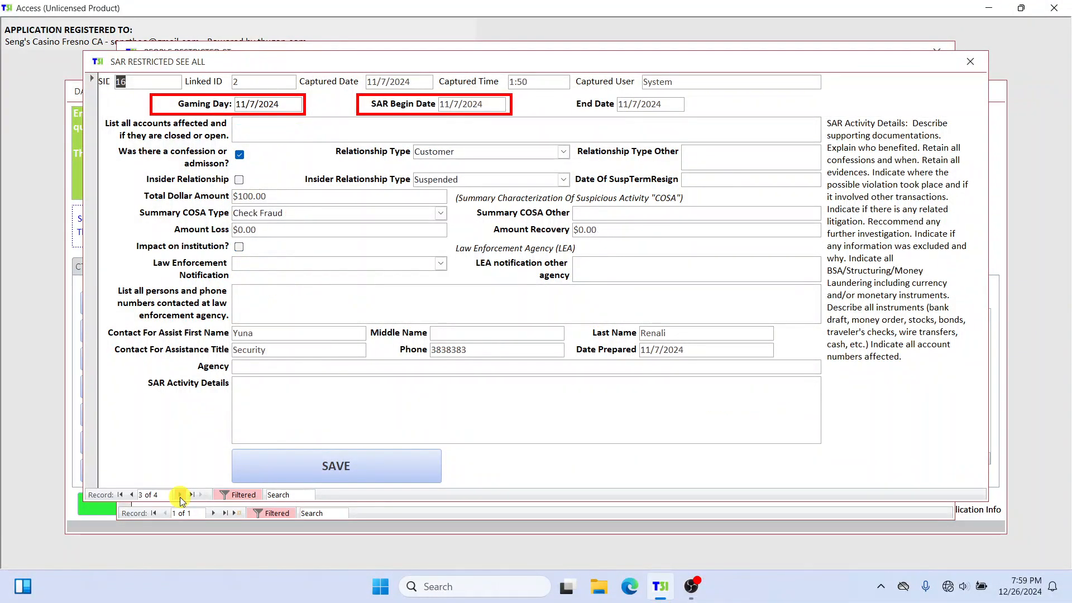
{"action": "left_click", "coordinate": [971, 62]}
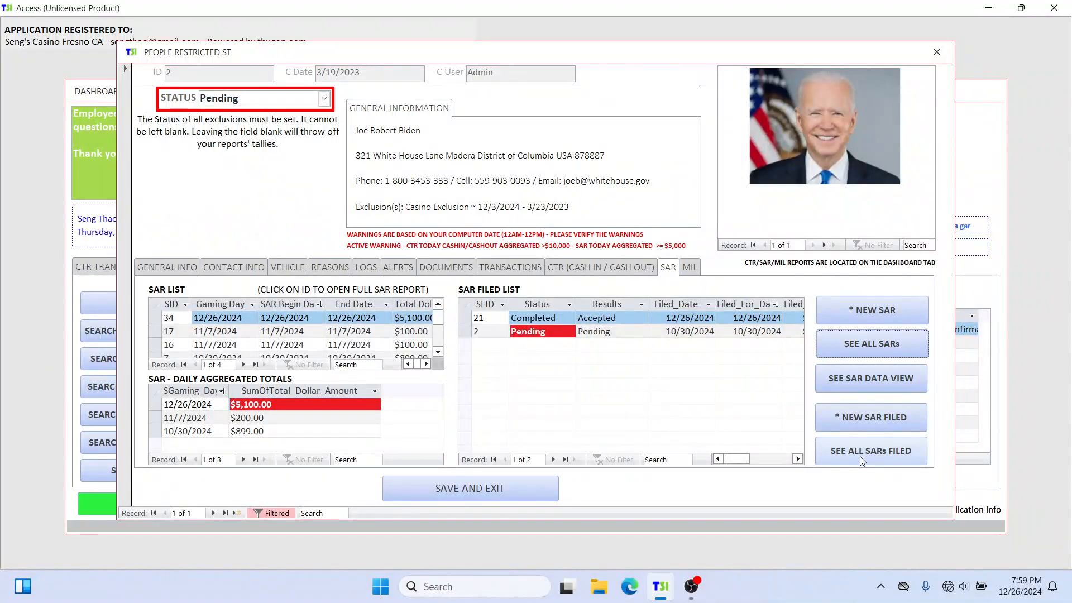
Step: Open the person's full list of filed SARs, enlarge it, check the filed-for date filter options, and close it
{"action": "left_click", "coordinate": [891, 454]}
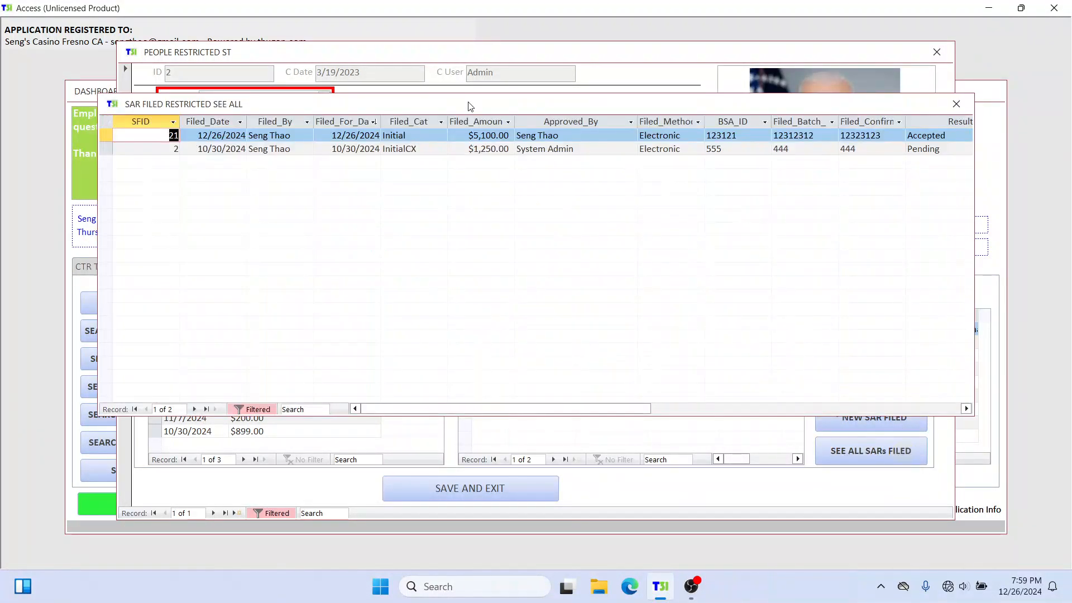
{"action": "left_click_drag", "start_coordinate": [503, 103], "coordinate": [439, 51]}
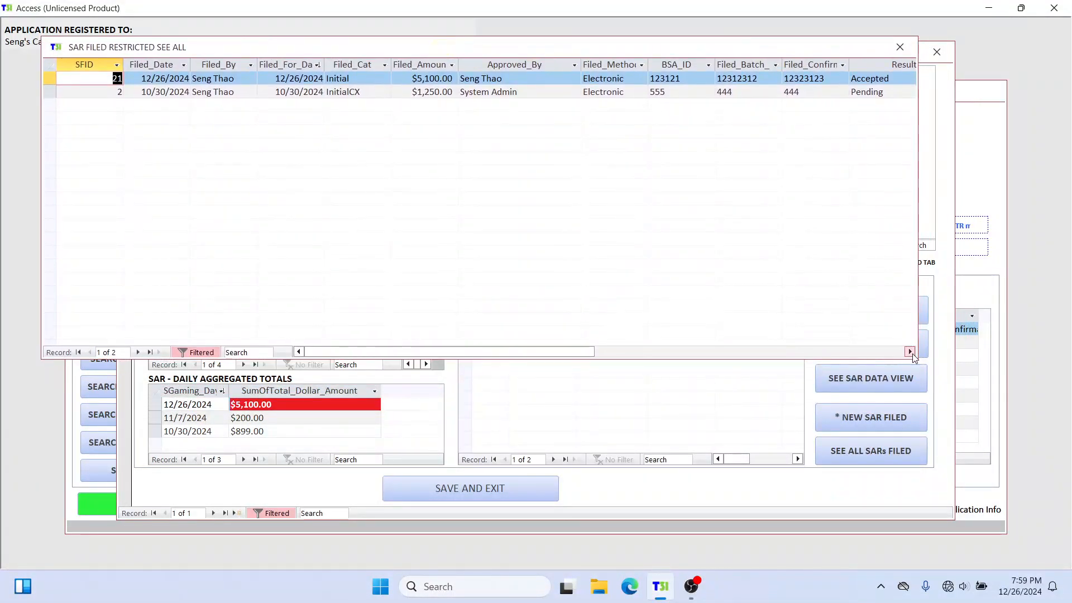
{"action": "left_click_drag", "start_coordinate": [915, 358], "coordinate": [1012, 382]}
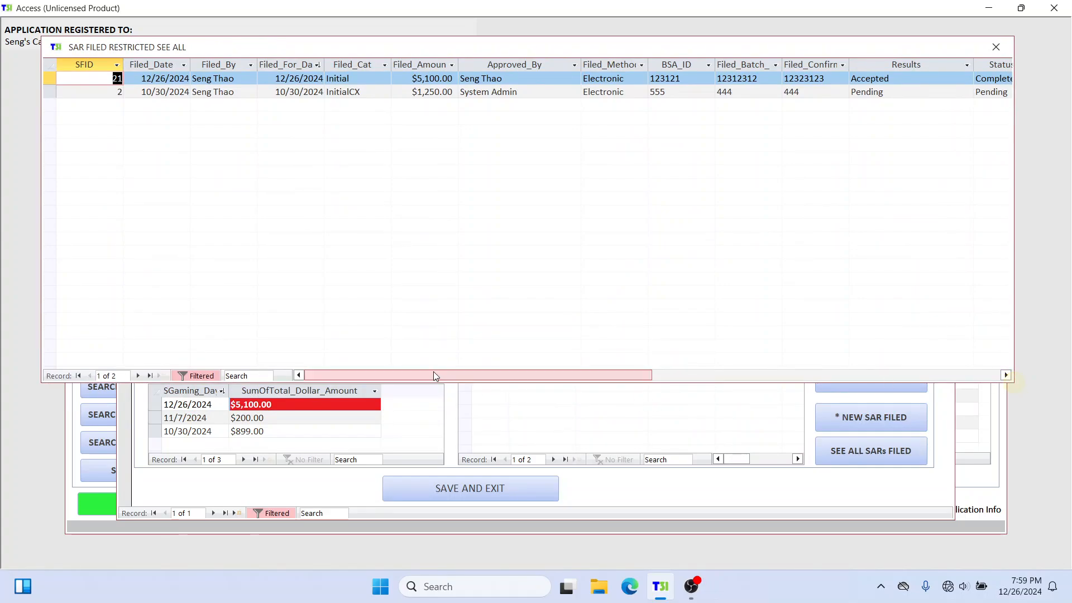
{"action": "left_click_drag", "start_coordinate": [433, 370], "coordinate": [402, 373]}
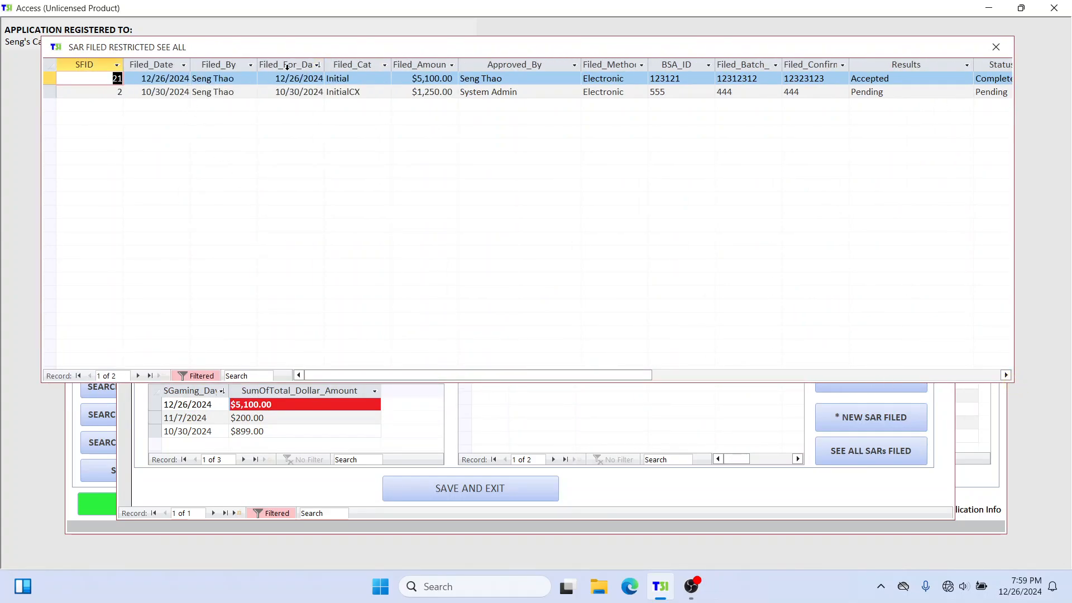
{"action": "left_click", "coordinate": [318, 65]}
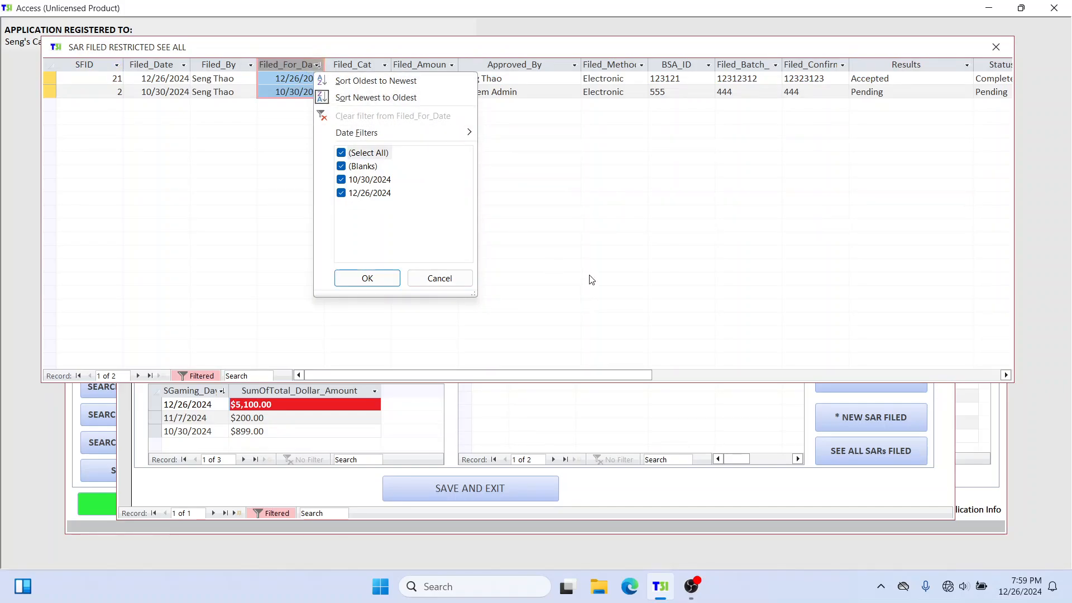
{"action": "left_click", "coordinate": [583, 214]}
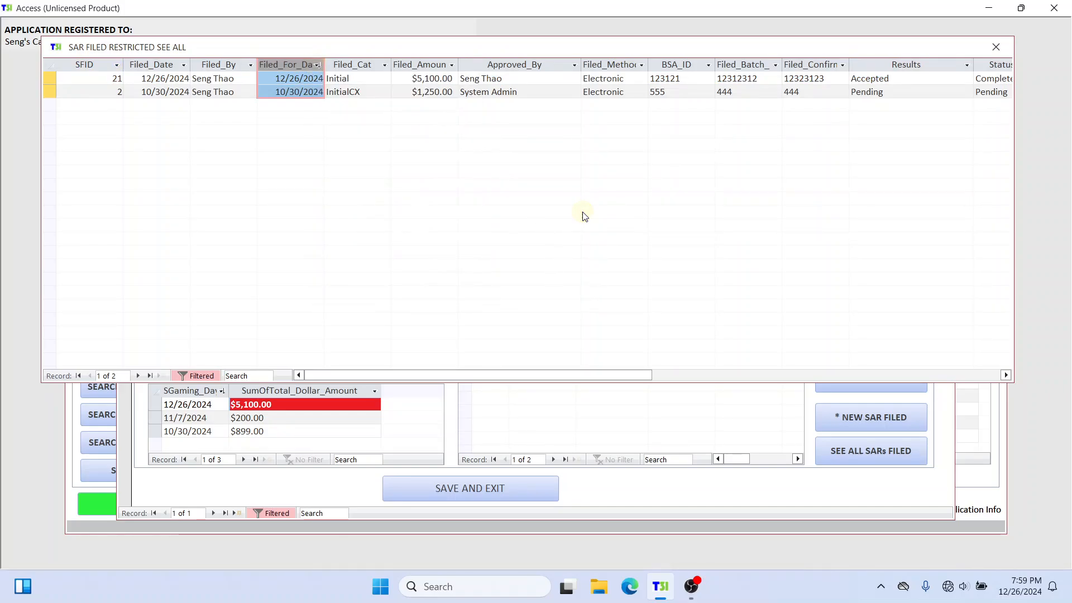
{"action": "left_click", "coordinate": [996, 47]}
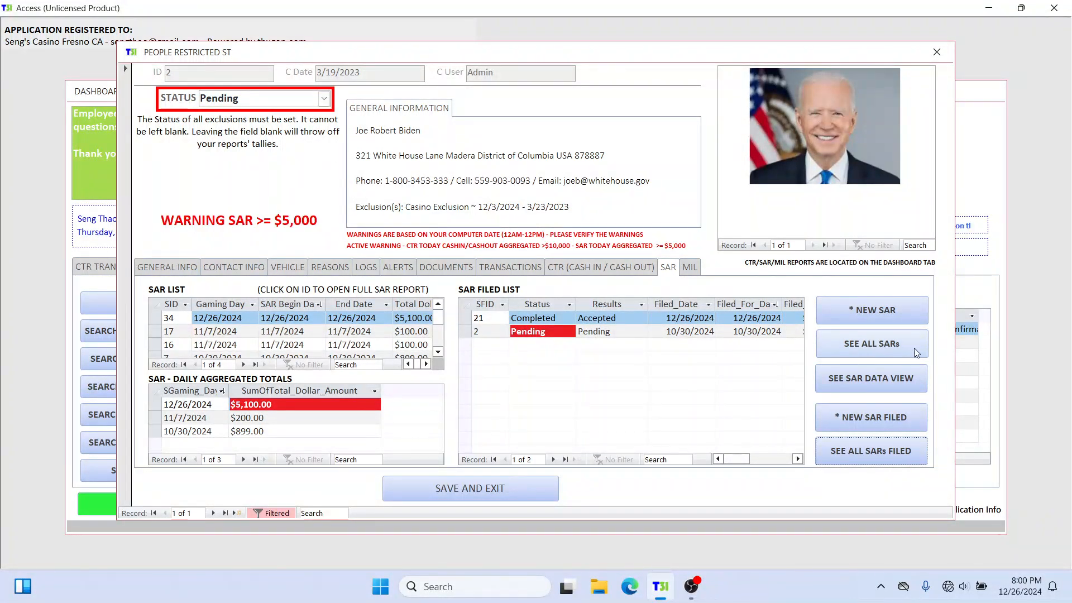
Step: Look again at the person's full SAR form and at the widened list of filed SARs, closing each
{"action": "left_click", "coordinate": [892, 349]}
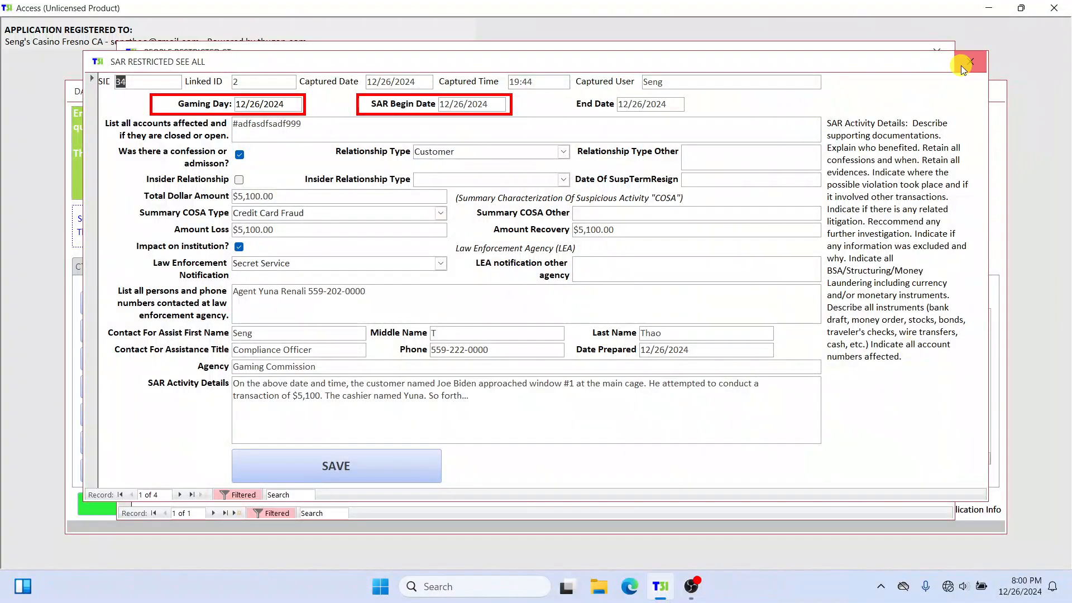
{"action": "left_click", "coordinate": [970, 62]}
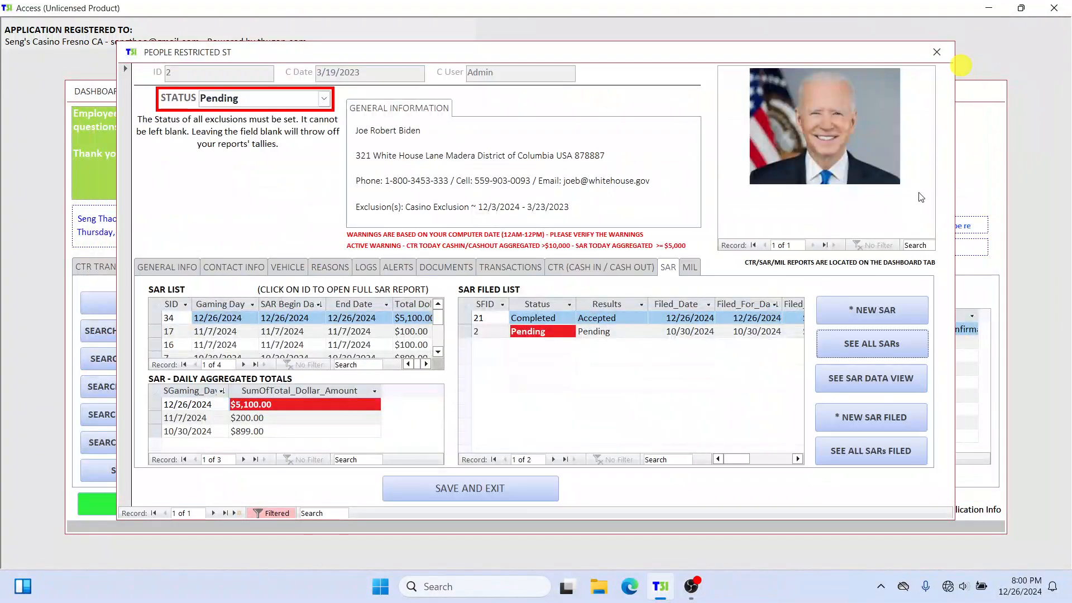
{"action": "left_click", "coordinate": [888, 451]}
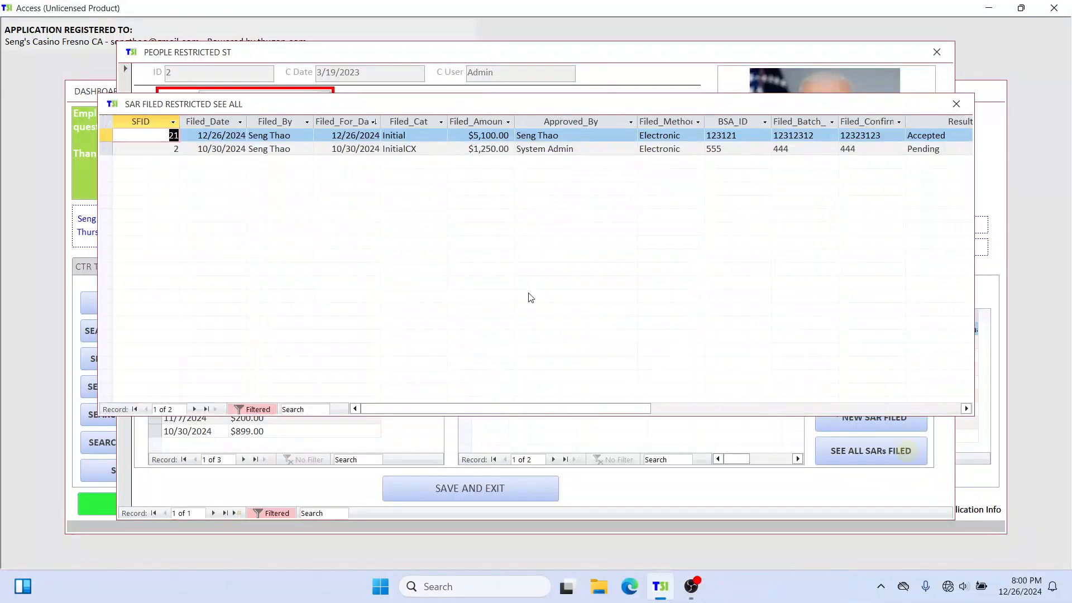
{"action": "left_click_drag", "start_coordinate": [390, 104], "coordinate": [339, 64]}
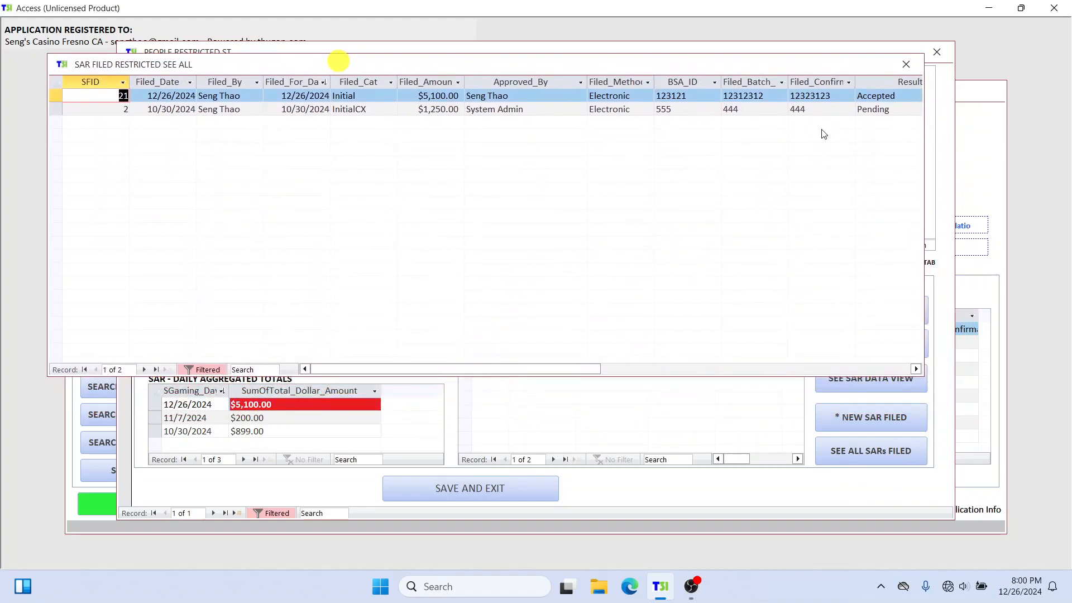
{"action": "left_click", "coordinate": [916, 369]}
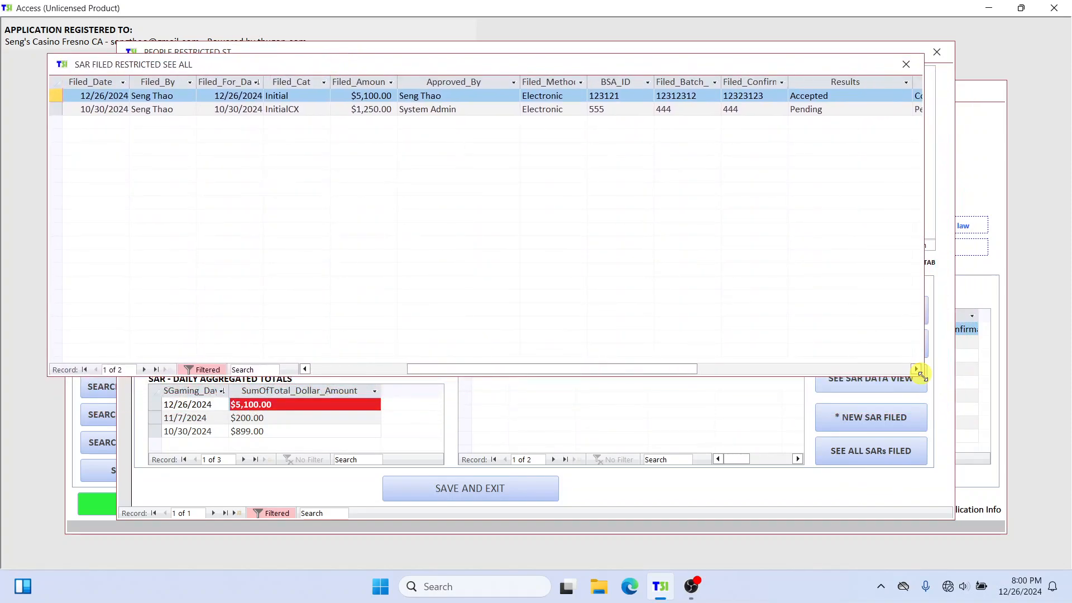
{"action": "left_click_drag", "start_coordinate": [922, 374], "coordinate": [971, 379]}
{"action": "left_click_drag", "start_coordinate": [704, 369], "coordinate": [535, 367]}
{"action": "left_click_drag", "start_coordinate": [124, 62], "coordinate": [152, 64]}
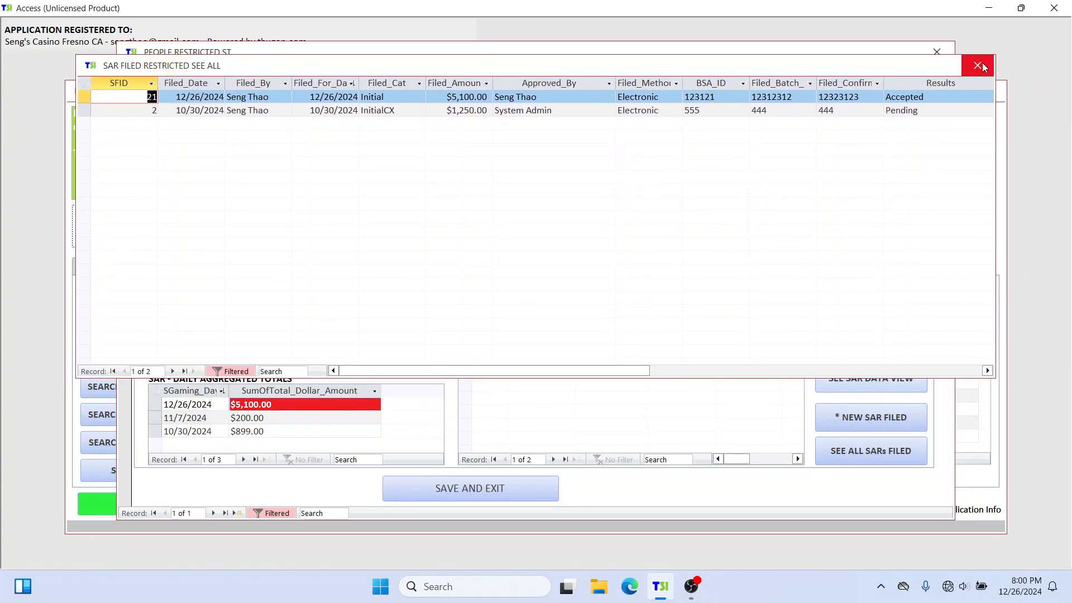
{"action": "left_click", "coordinate": [982, 67]}
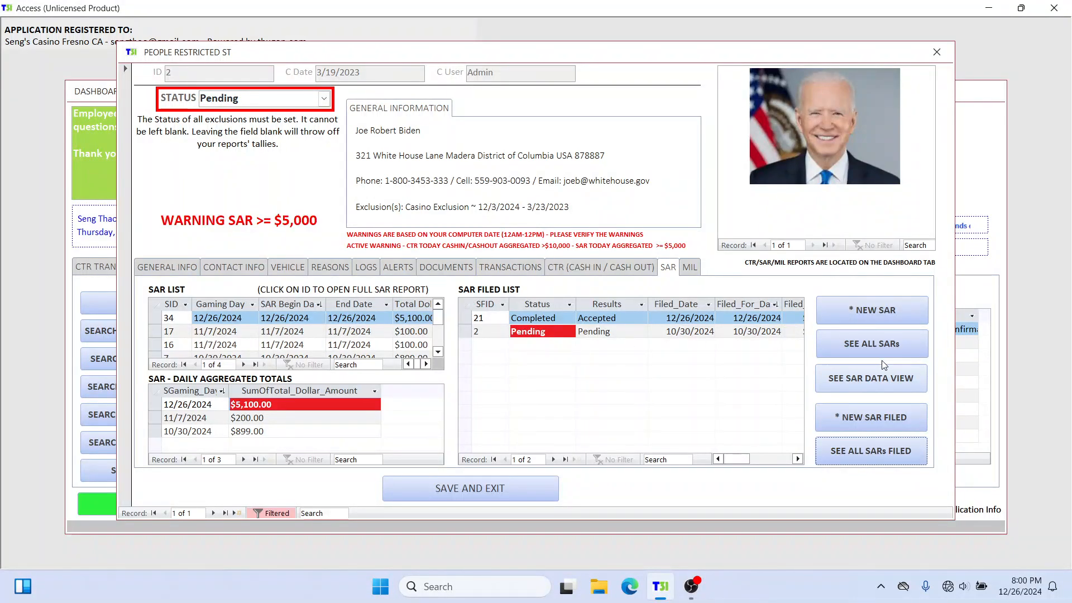
Step: Reopen the full form of the person's 12/26/2024 SAR to review its details, and close it
{"action": "left_click", "coordinate": [882, 346]}
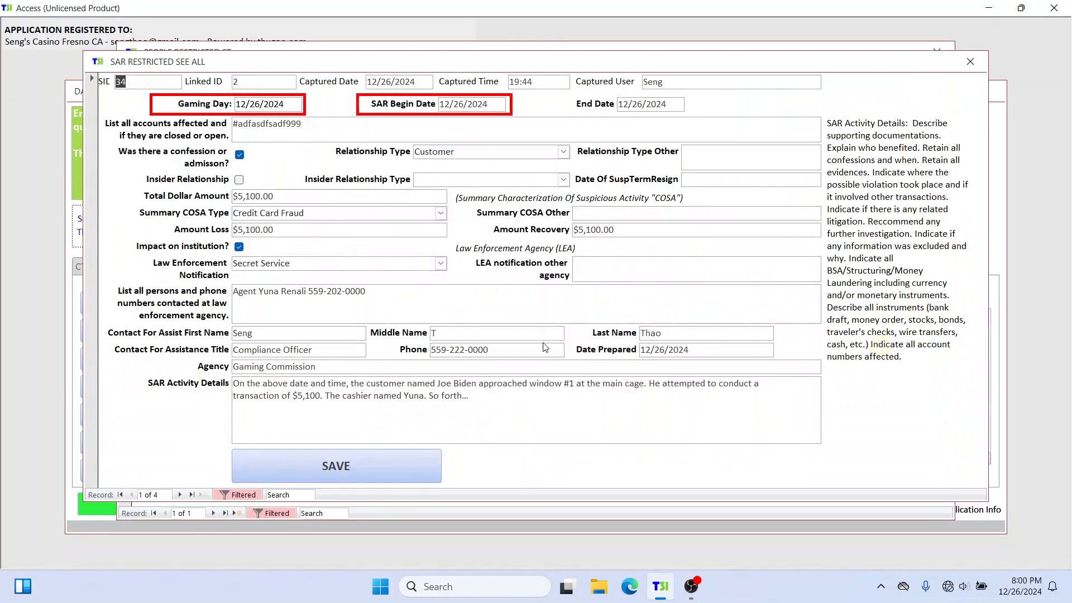
{"action": "left_click_drag", "start_coordinate": [159, 63], "coordinate": [157, 63]}
{"action": "left_click", "coordinate": [968, 64]}
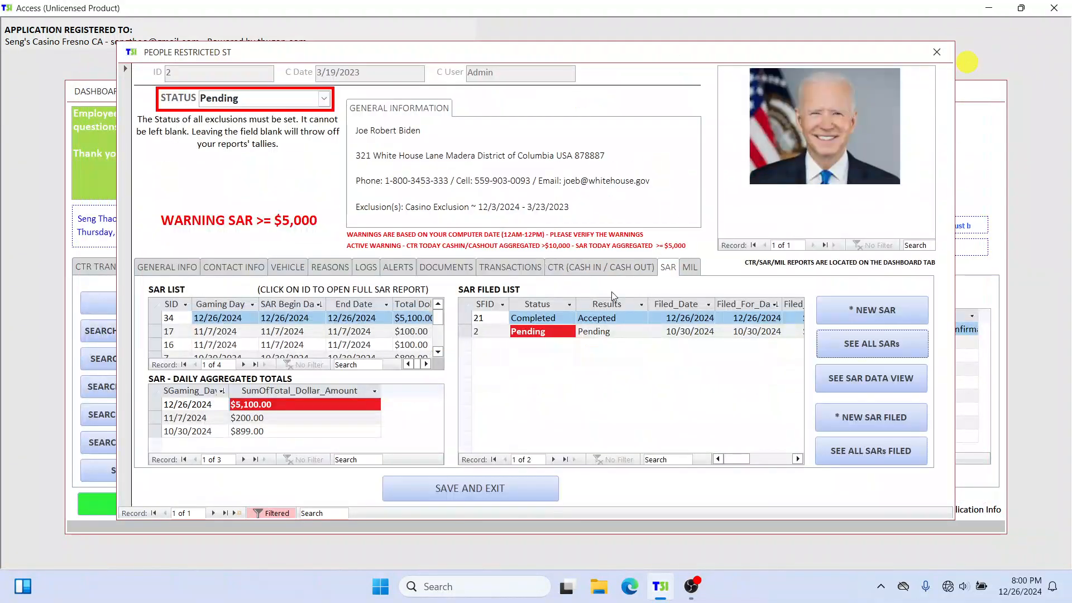
Step: Open the person's 12/26/2024 SAR for updating and replace the trailing digits of the affected account number
{"action": "left_click", "coordinate": [168, 317]}
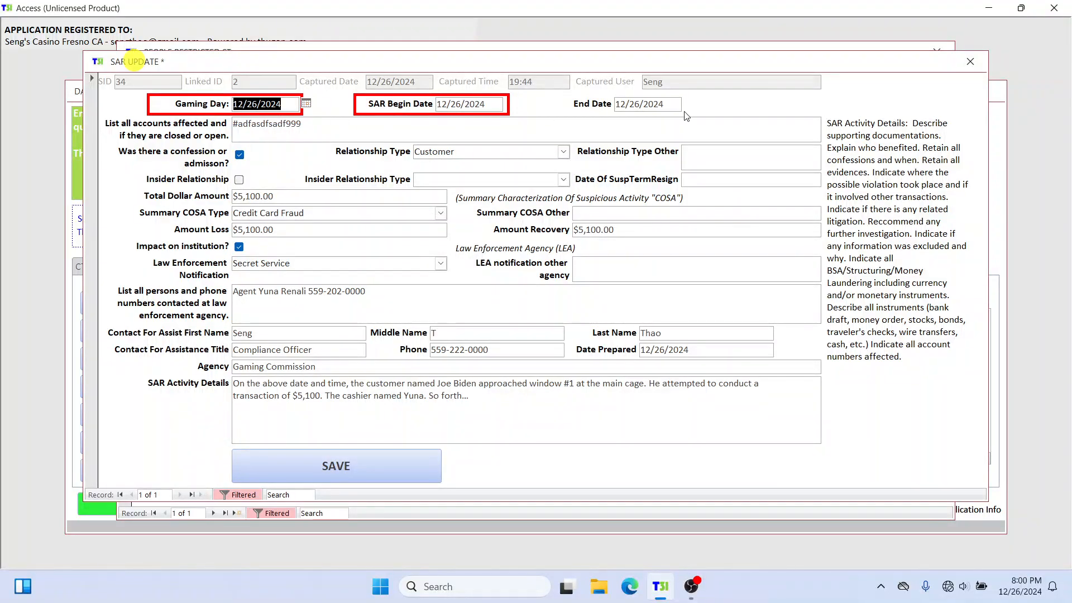
{"action": "left_click", "coordinate": [765, 135]}
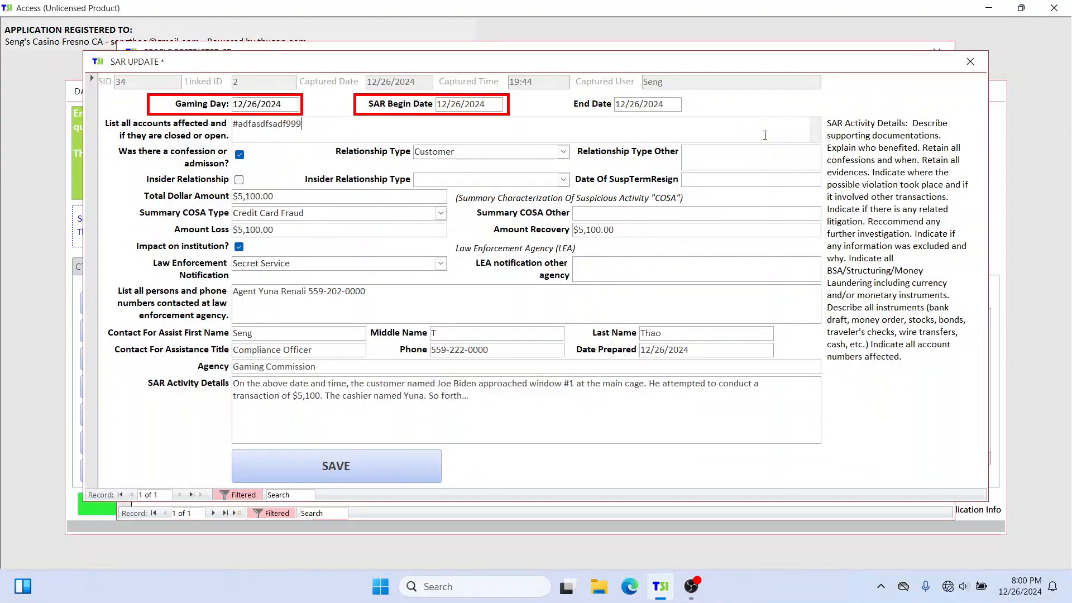
{"action": "key", "text": "BackSpace"}
{"action": "key", "text": "BackSpace"}
{"action": "key", "text": "BackSpace"}
{"action": "key", "text": "BackSpace"}
Step: Set the SAR's relationship type to Employee, and close the SAR and the person's profile
{"action": "left_click", "coordinate": [563, 151]}
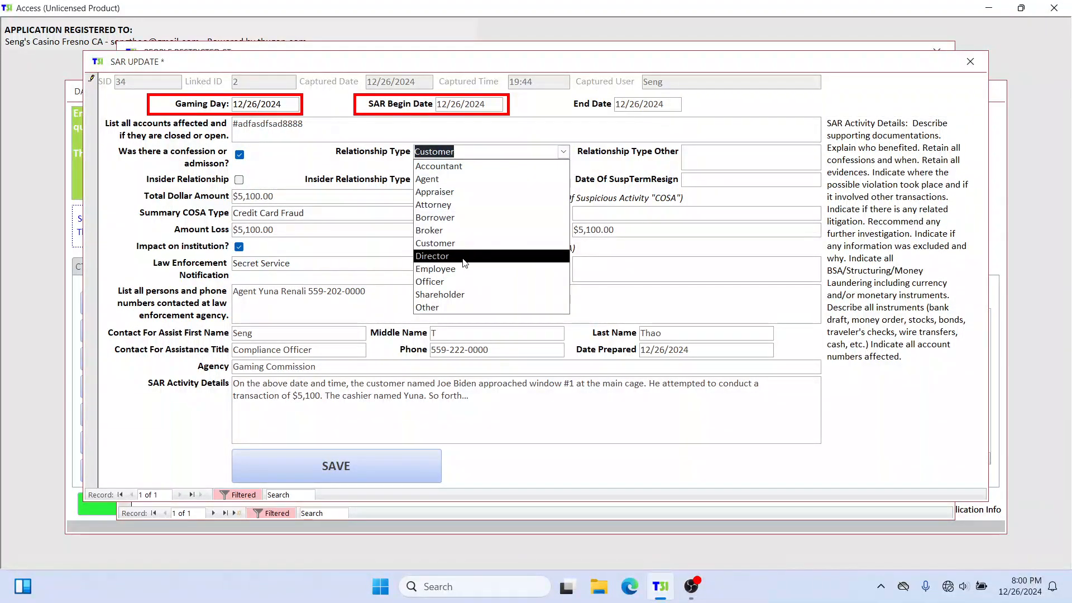
{"action": "left_click", "coordinate": [461, 269]}
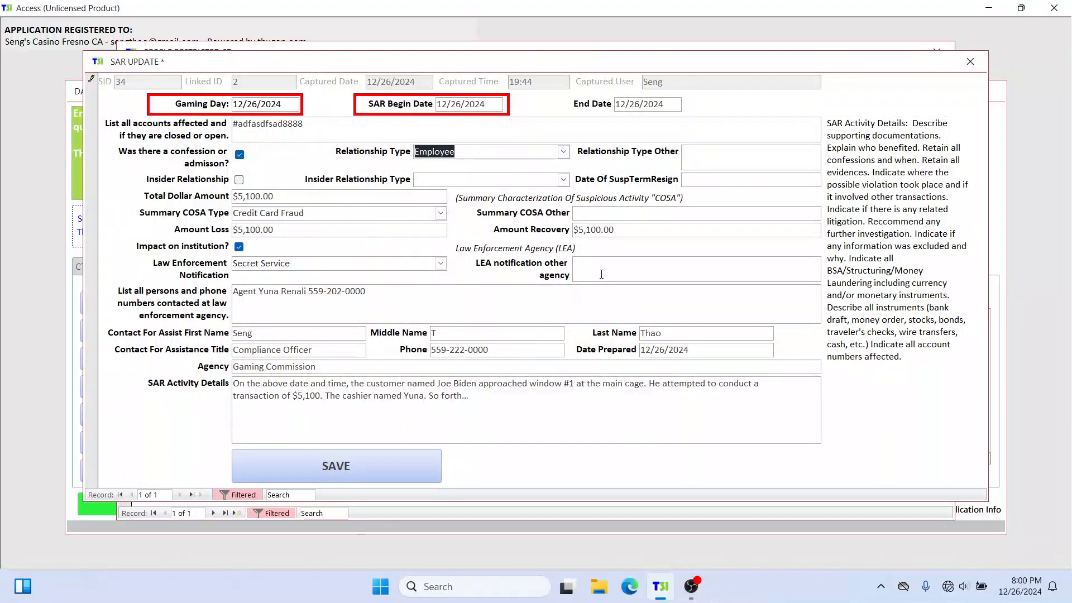
{"action": "left_click", "coordinate": [975, 65]}
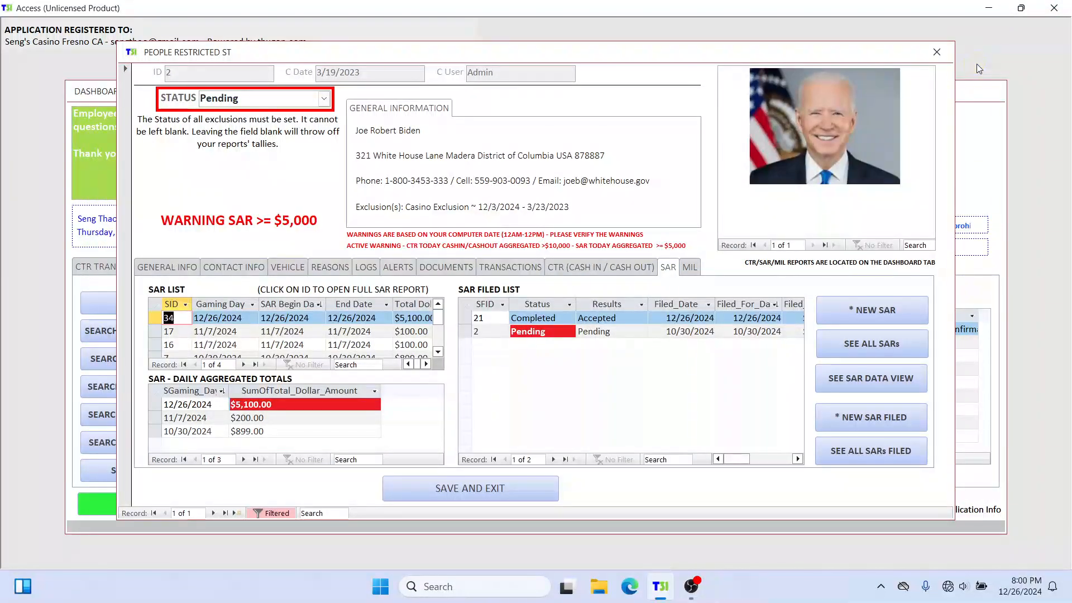
{"action": "left_click", "coordinate": [950, 55]}
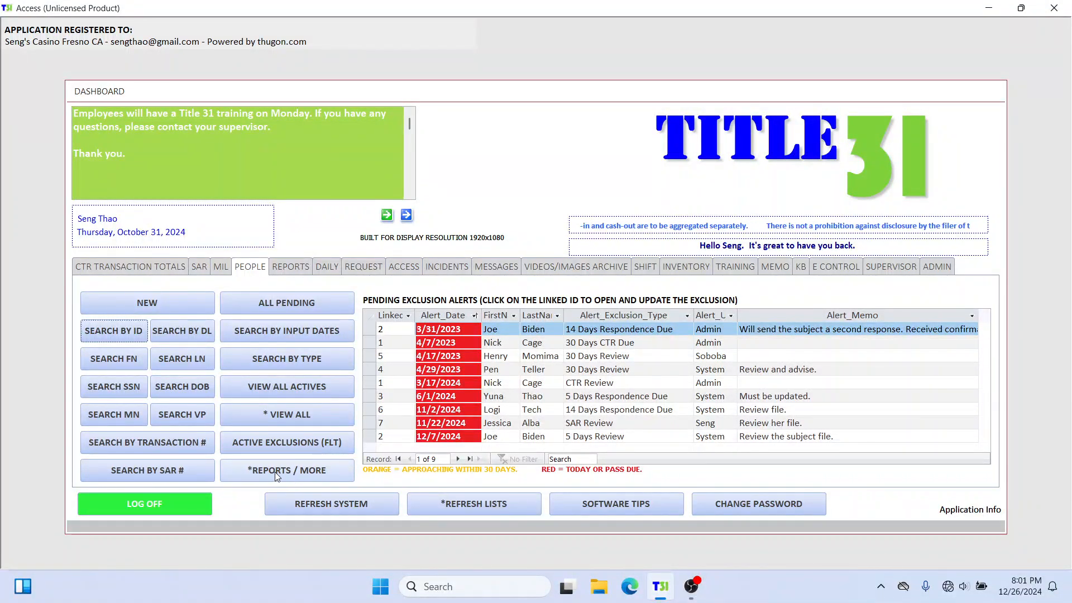
Step: Open the people corrections master view, acknowledge the authorization alert, and go to the second person's record
{"action": "left_click", "coordinate": [304, 469]}
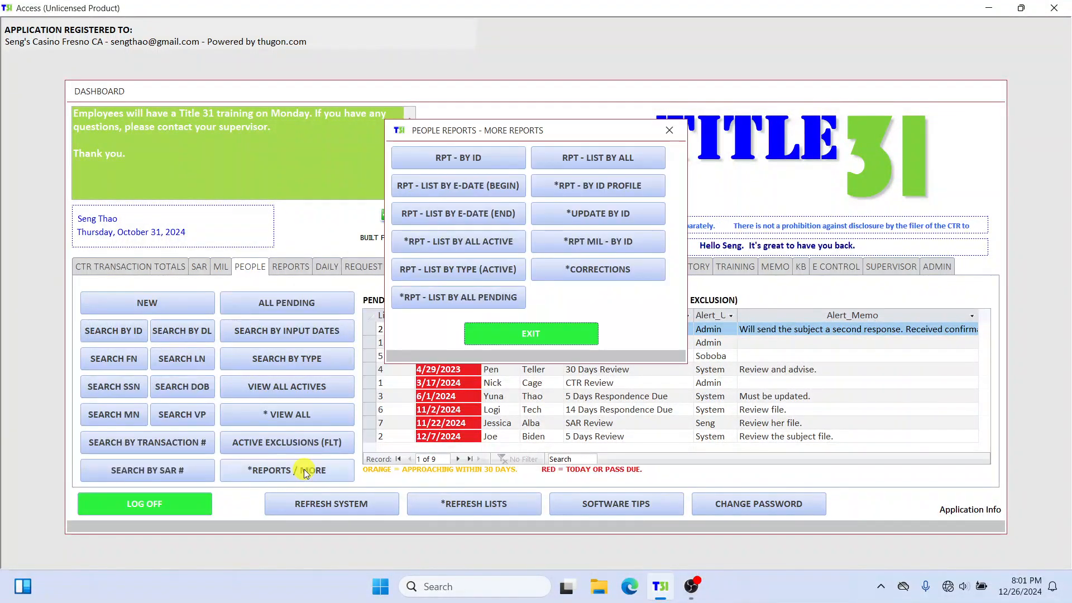
{"action": "left_click", "coordinate": [620, 273]}
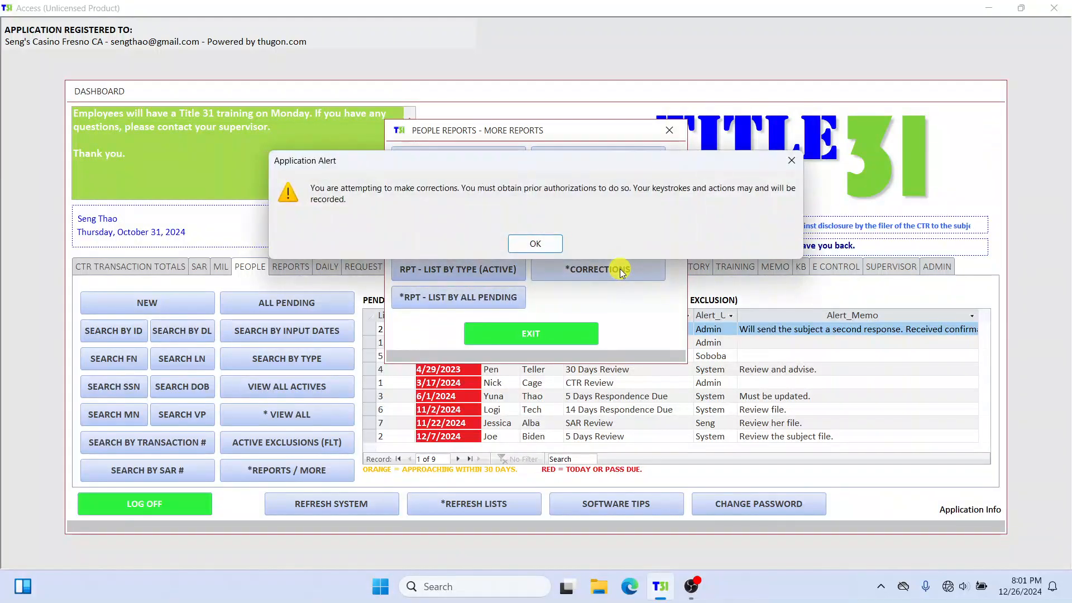
{"action": "left_click", "coordinate": [545, 242]}
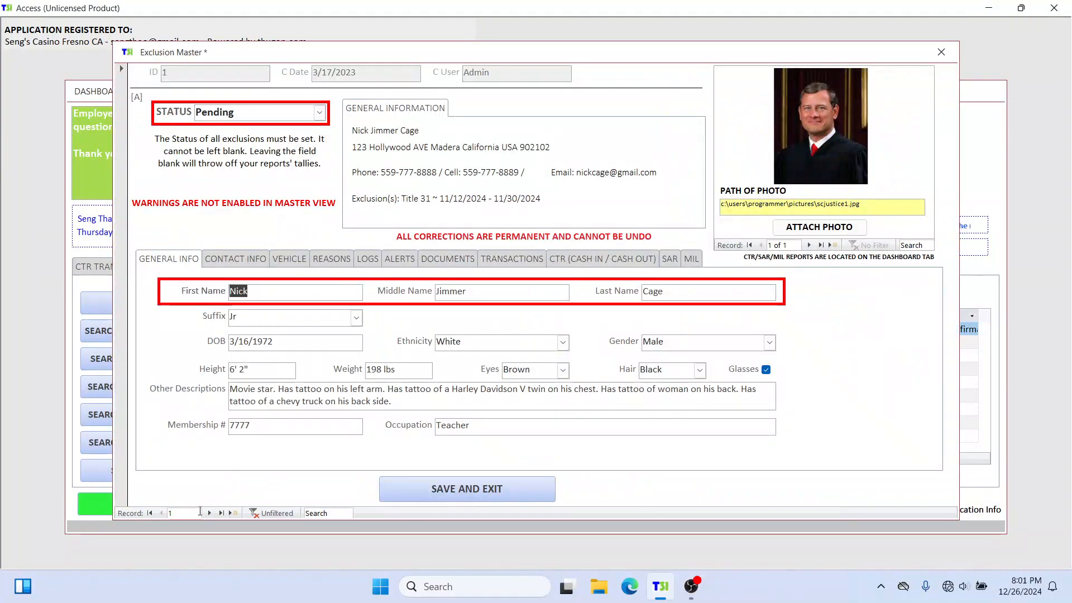
{"action": "left_click", "coordinate": [209, 513]}
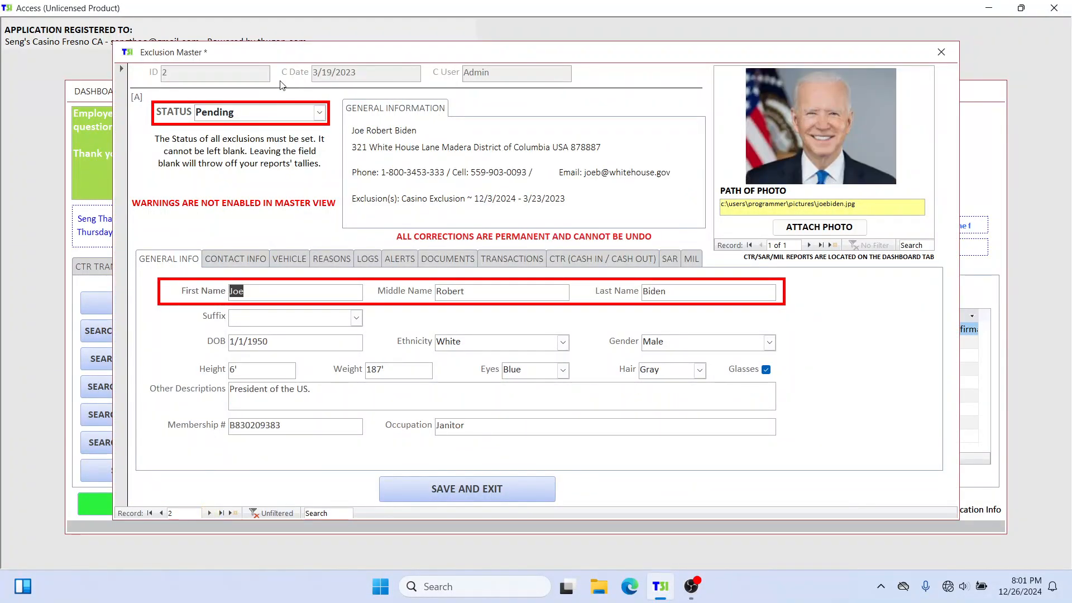
{"action": "left_click_drag", "start_coordinate": [344, 57], "coordinate": [350, 40]}
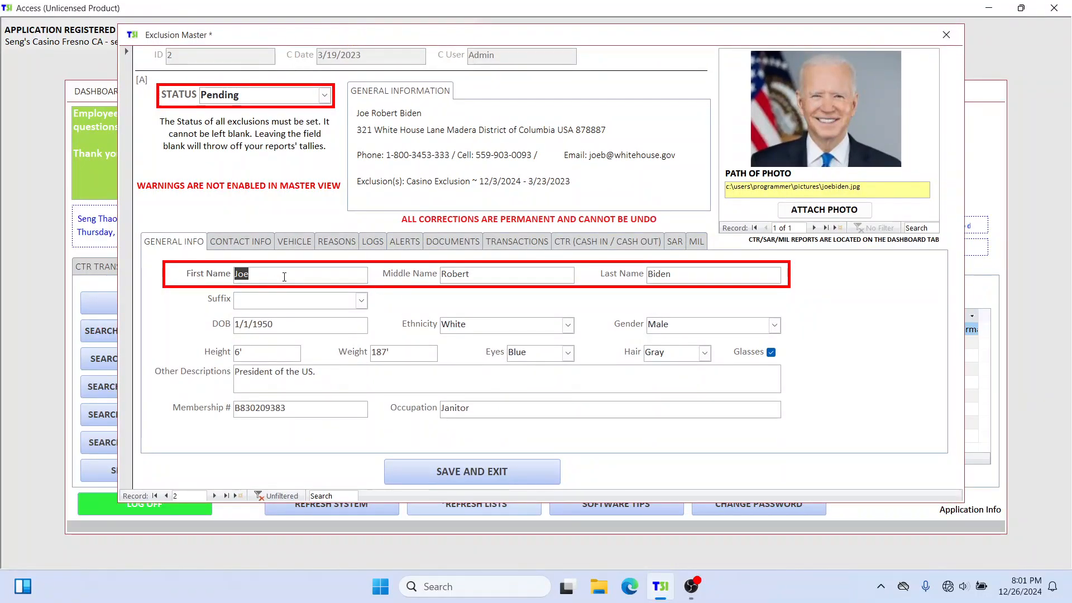
Step: Look through the contact, vehicle, reasons and SAR sections of the person's master record
{"action": "left_click", "coordinate": [240, 241]}
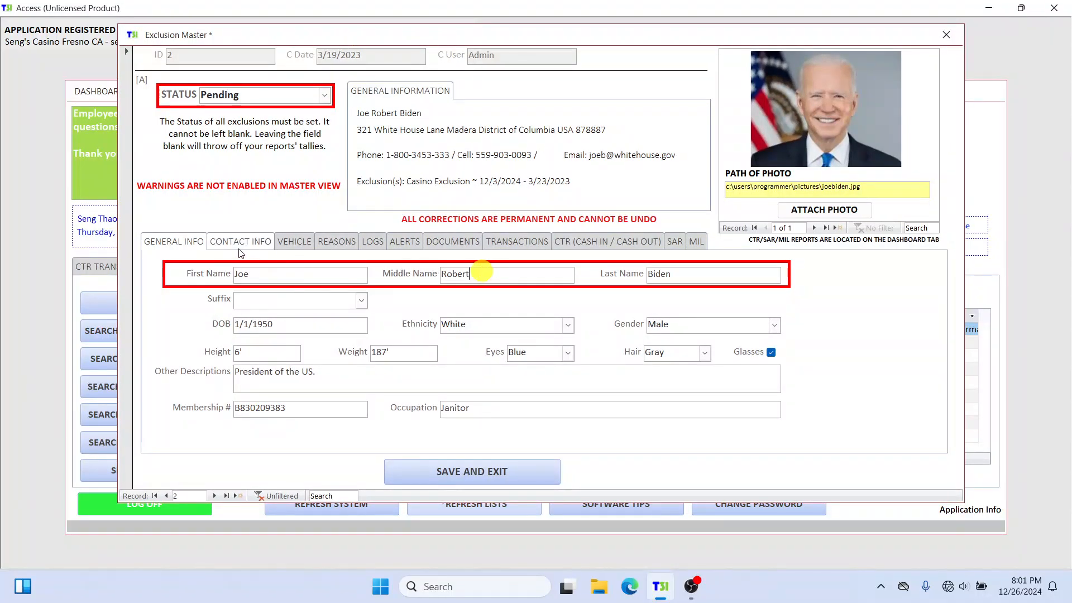
{"action": "left_click", "coordinate": [290, 242]}
{"action": "left_click", "coordinate": [329, 243]}
{"action": "left_click", "coordinate": [675, 241]}
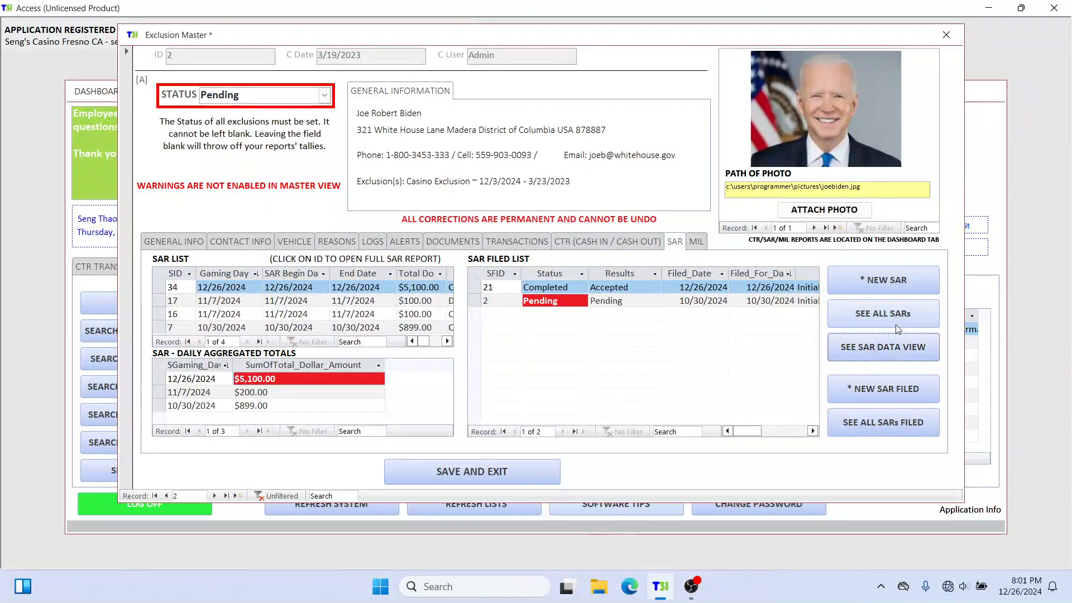
Step: View all of the person's SARs from the master record, and close everything back to the dashboard
{"action": "left_click", "coordinate": [904, 311]}
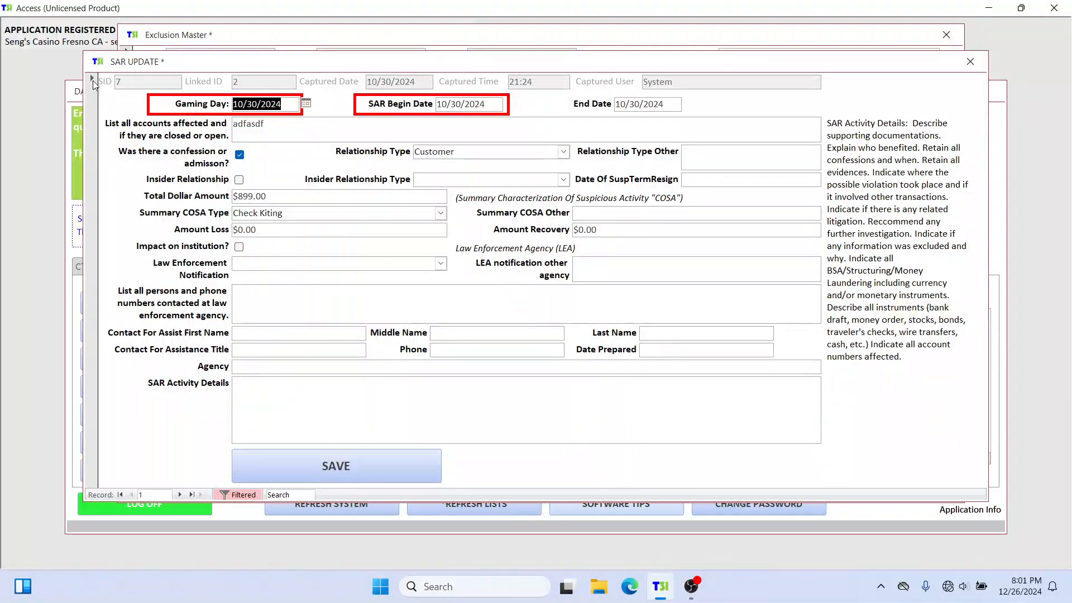
{"action": "left_click_drag", "start_coordinate": [145, 61], "coordinate": [175, 54]}
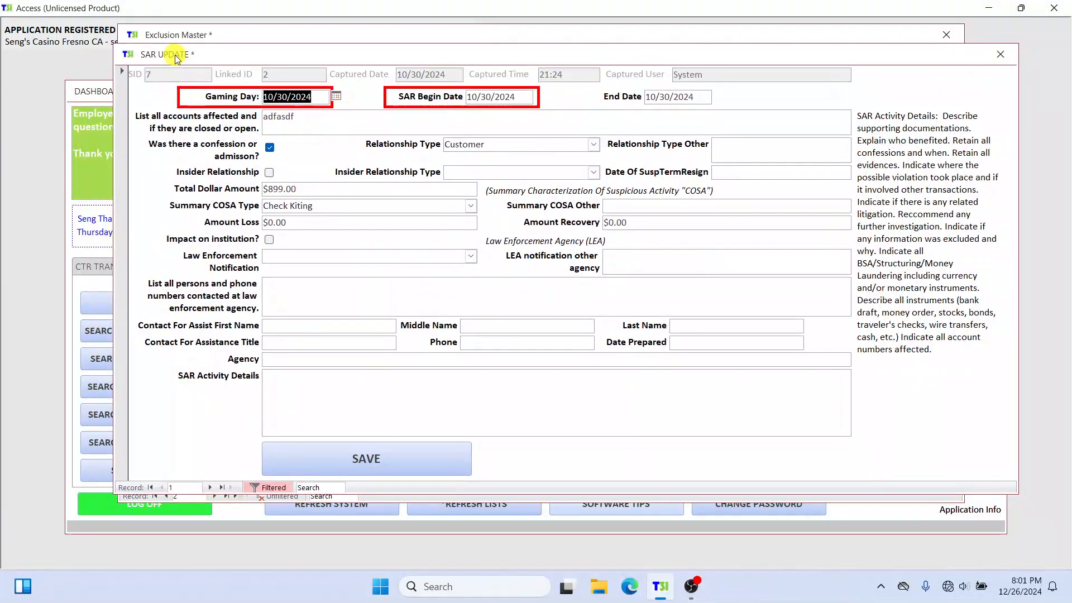
{"action": "left_click", "coordinate": [997, 57]}
{"action": "left_click", "coordinate": [941, 39]}
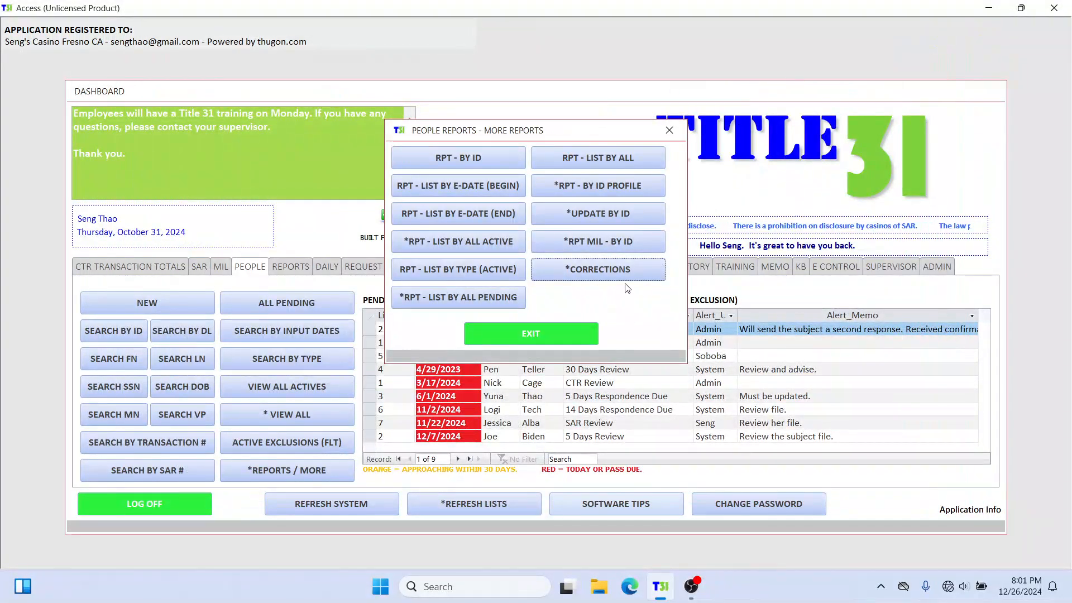
{"action": "left_click", "coordinate": [669, 130]}
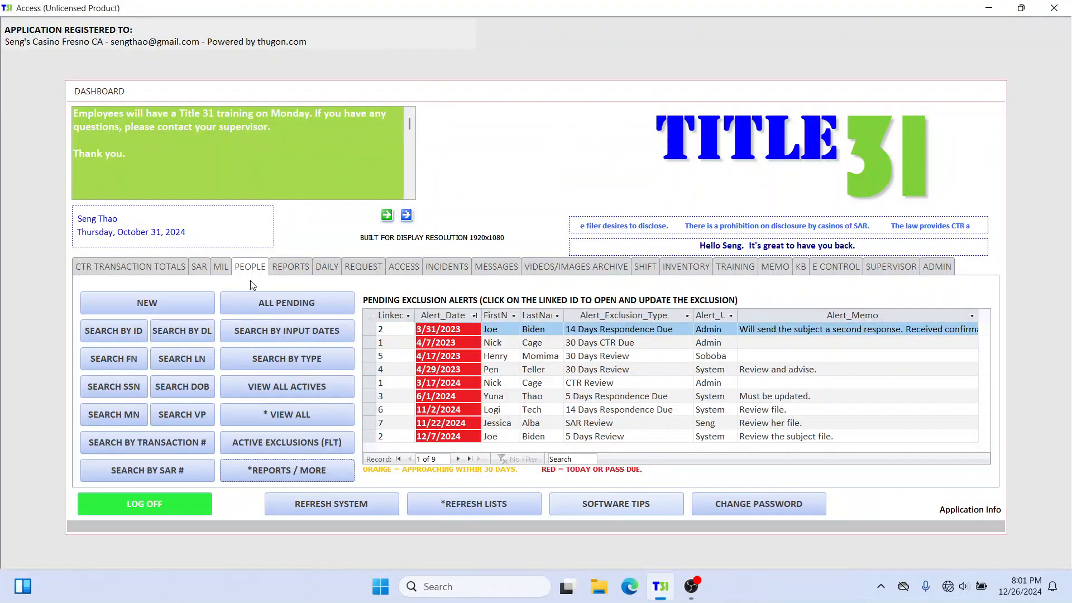
Step: Log off the current account and enter guest mode, accepting its alert
{"action": "left_click", "coordinate": [166, 504]}
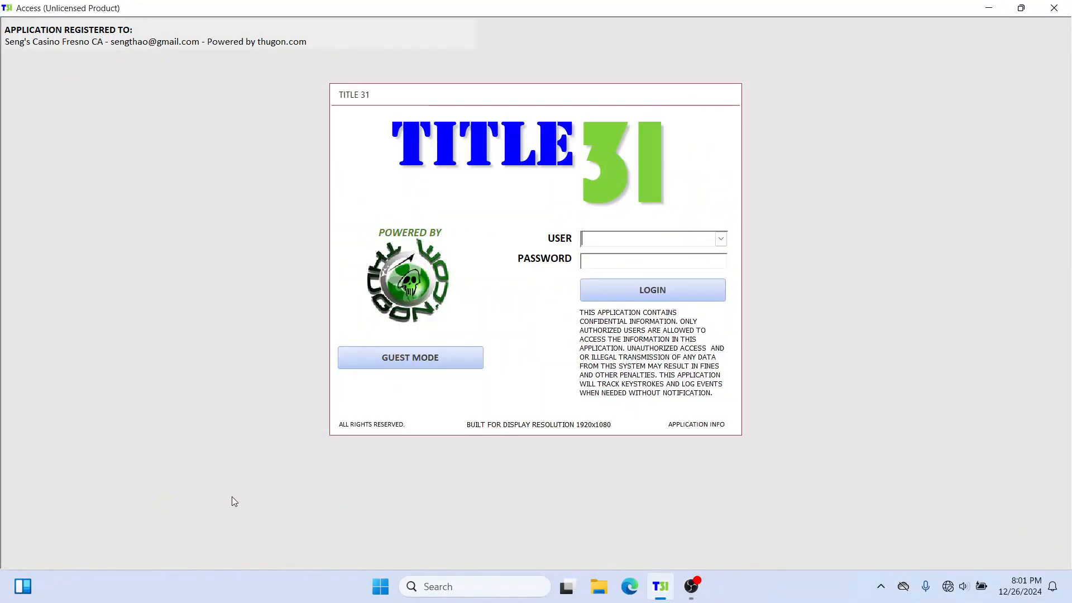
{"action": "left_click", "coordinate": [445, 364]}
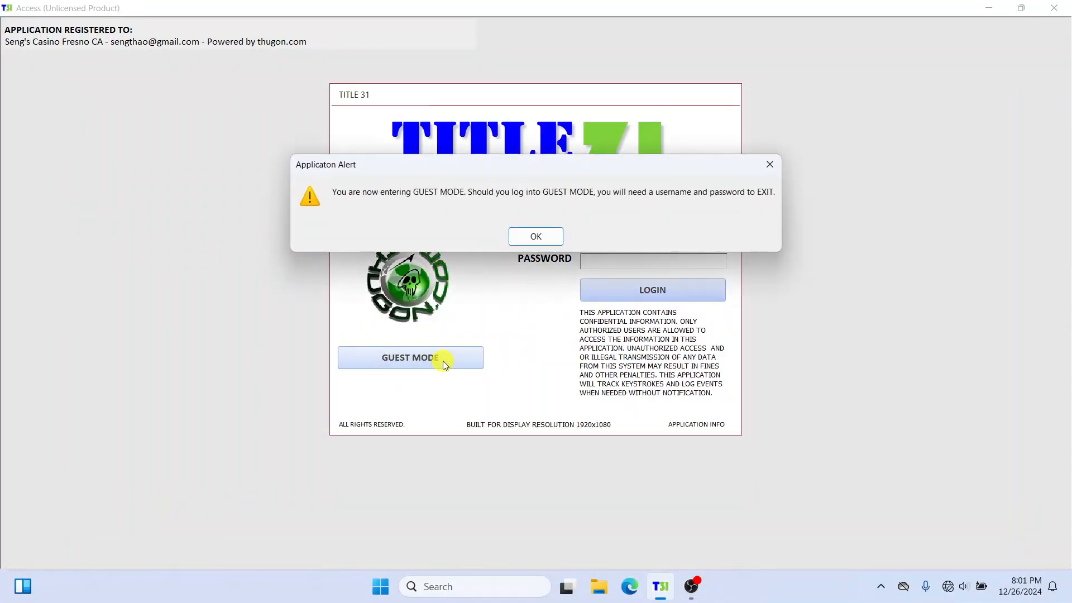
{"action": "left_click", "coordinate": [536, 237]}
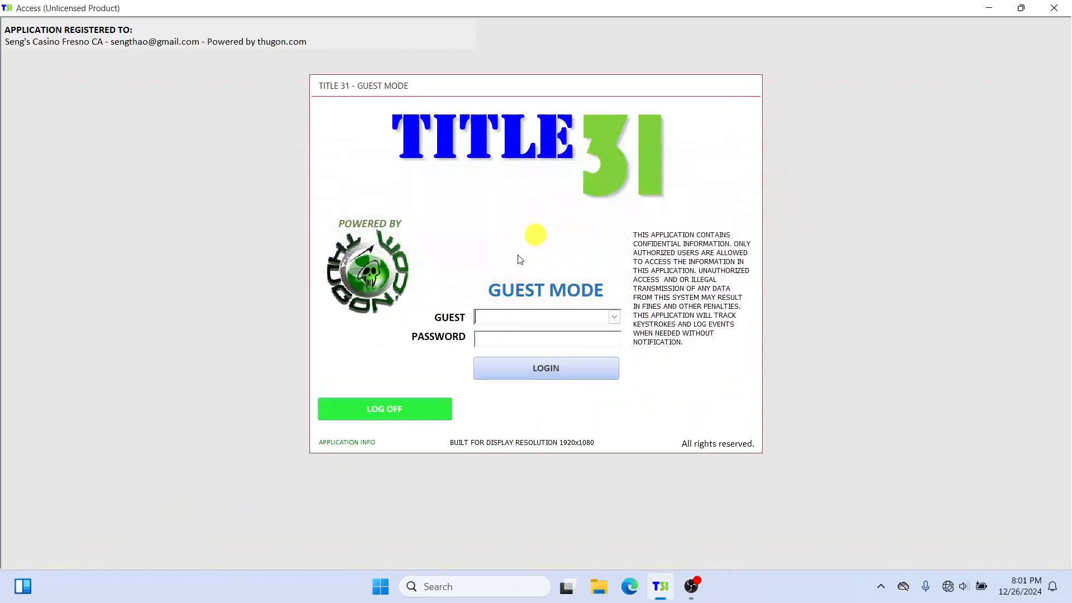
Step: Select the second guest account in the list, enter its account password, and log in
{"action": "left_click", "coordinate": [614, 317]}
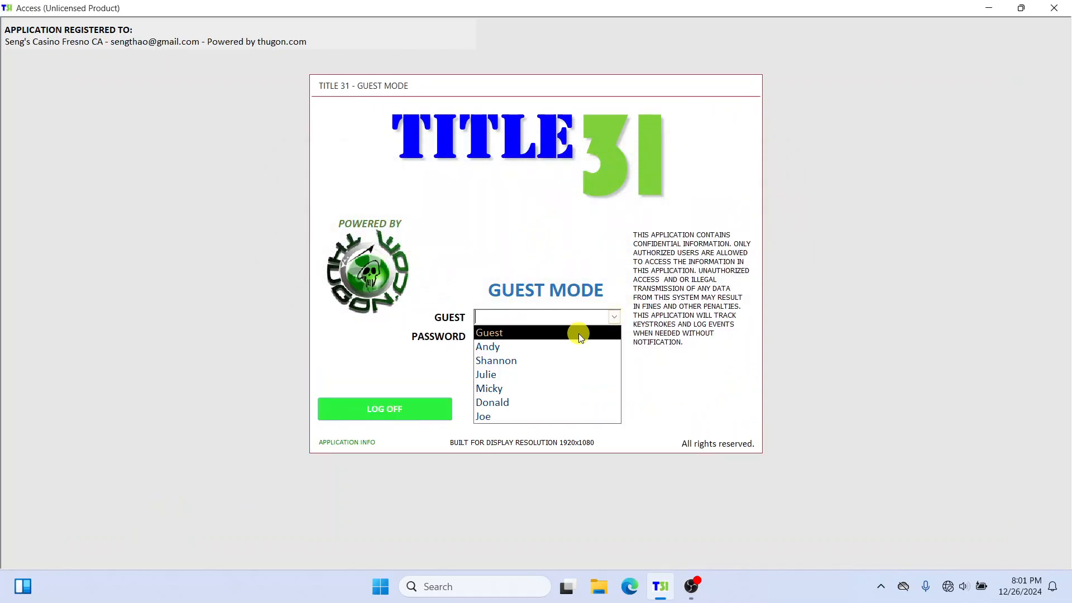
{"action": "left_click", "coordinate": [578, 346]}
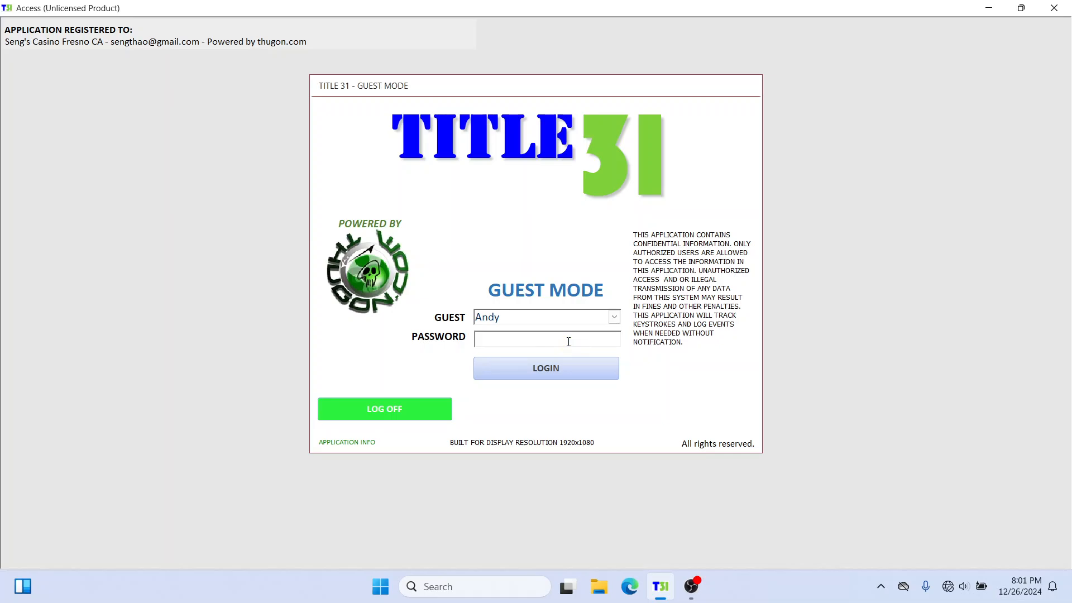
{"action": "left_click", "coordinate": [568, 342]}
{"action": "type", "text": "****"}
{"action": "left_click", "coordinate": [569, 371]}
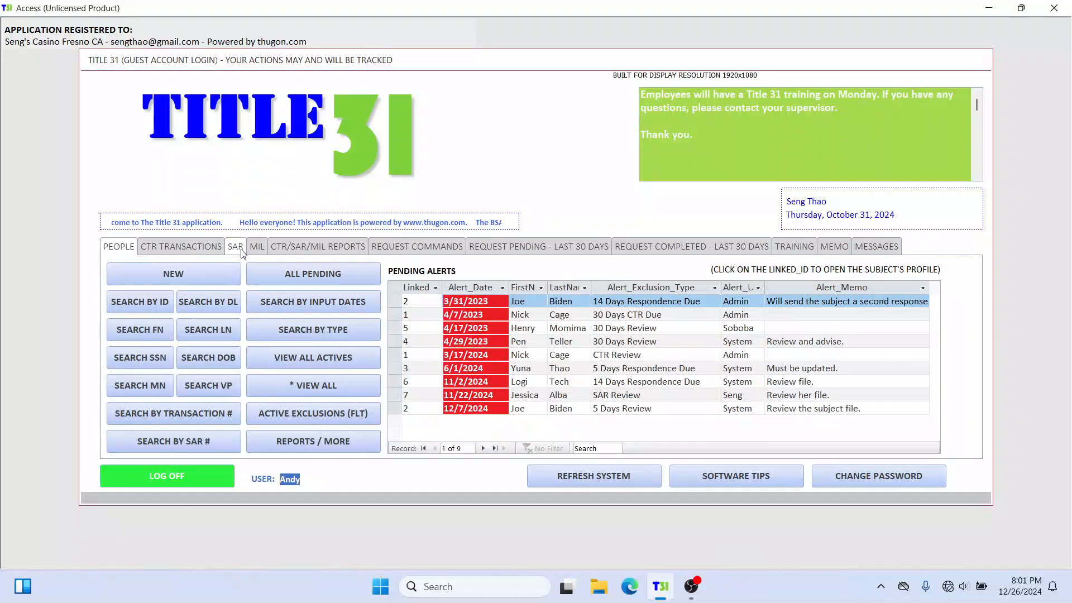
Step: Open the full restricted form of the first SAR in the guest dashboard's SAR list, and close it
{"action": "left_click", "coordinate": [241, 252]}
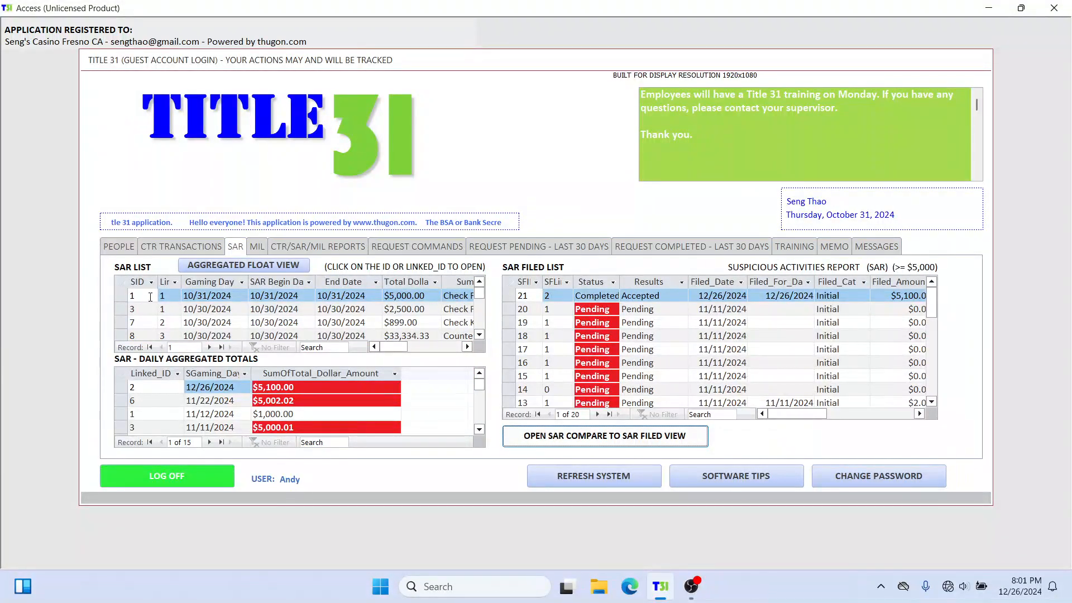
{"action": "left_click", "coordinate": [133, 295]}
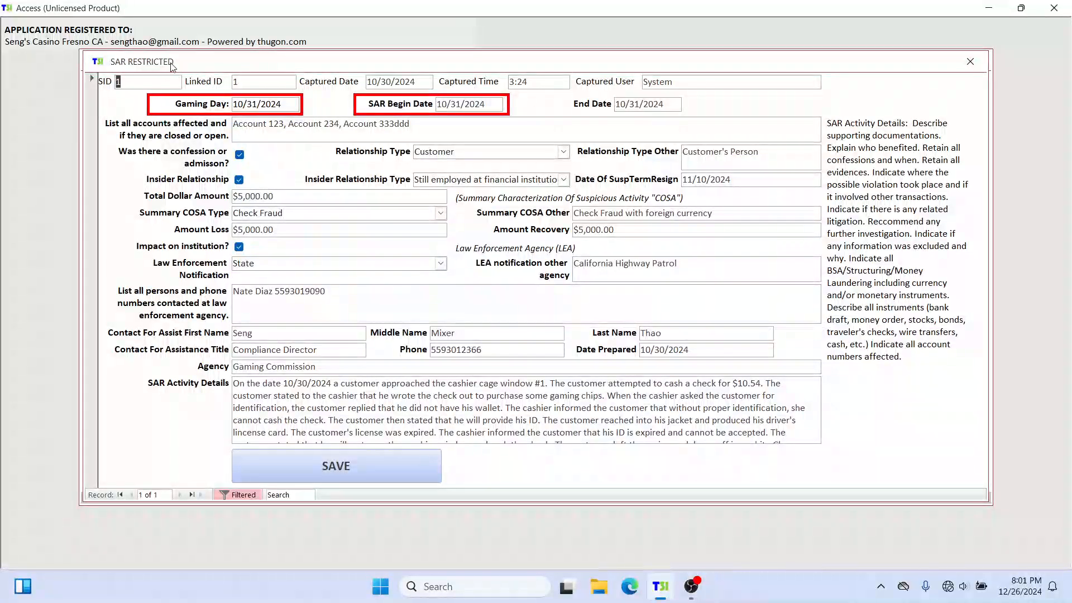
{"action": "left_click_drag", "start_coordinate": [171, 66], "coordinate": [193, 108]}
{"action": "left_click", "coordinate": [1016, 105]}
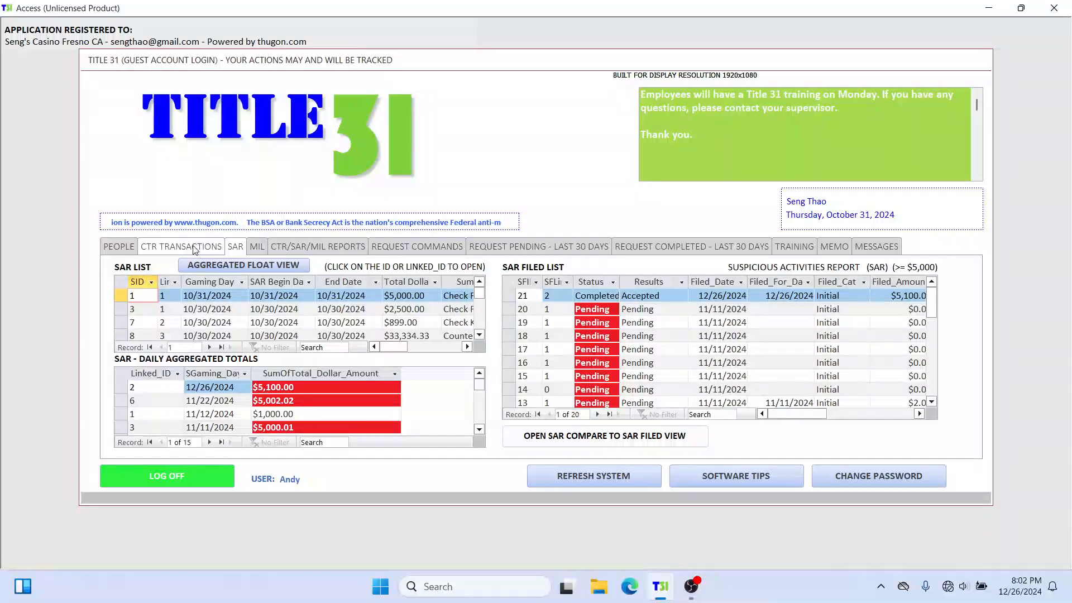
Step: Search people by ID for the same person and show the SAR section of their profile
{"action": "left_click", "coordinate": [119, 246]}
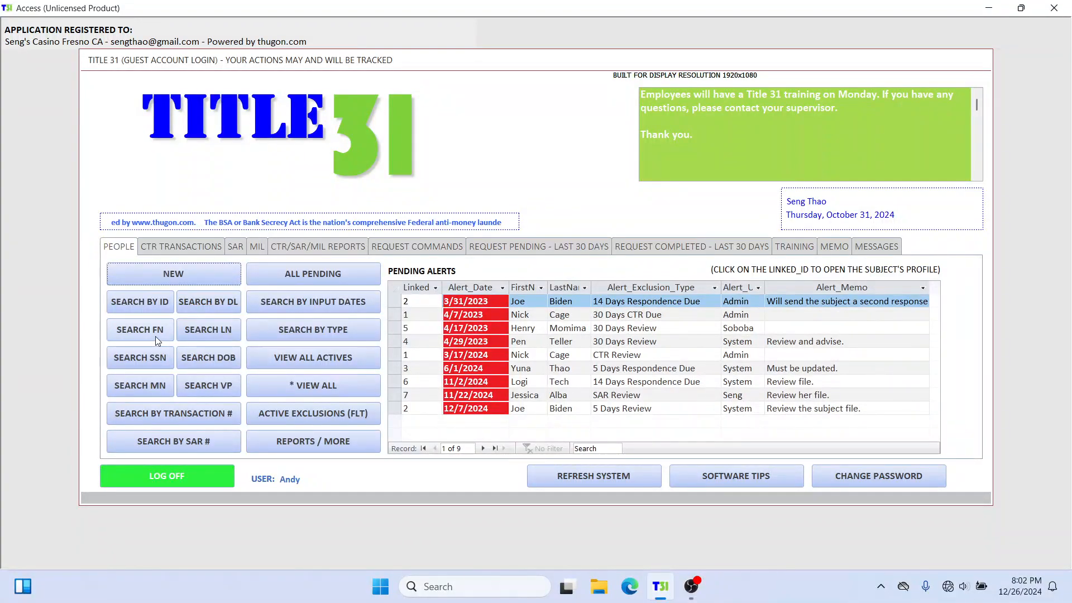
{"action": "left_click", "coordinate": [149, 301]}
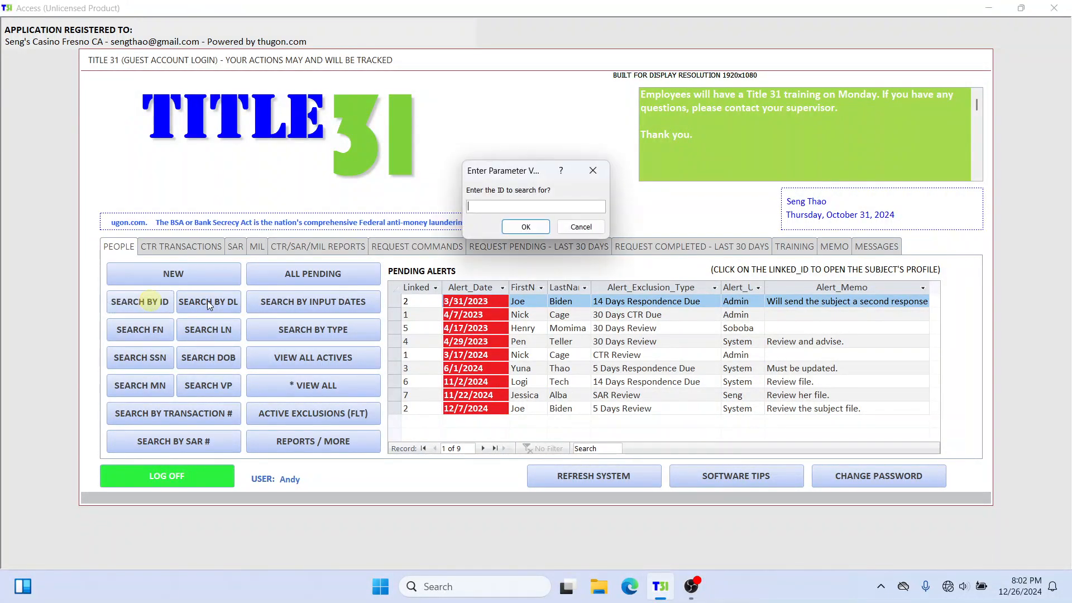
{"action": "left_click", "coordinate": [526, 227]}
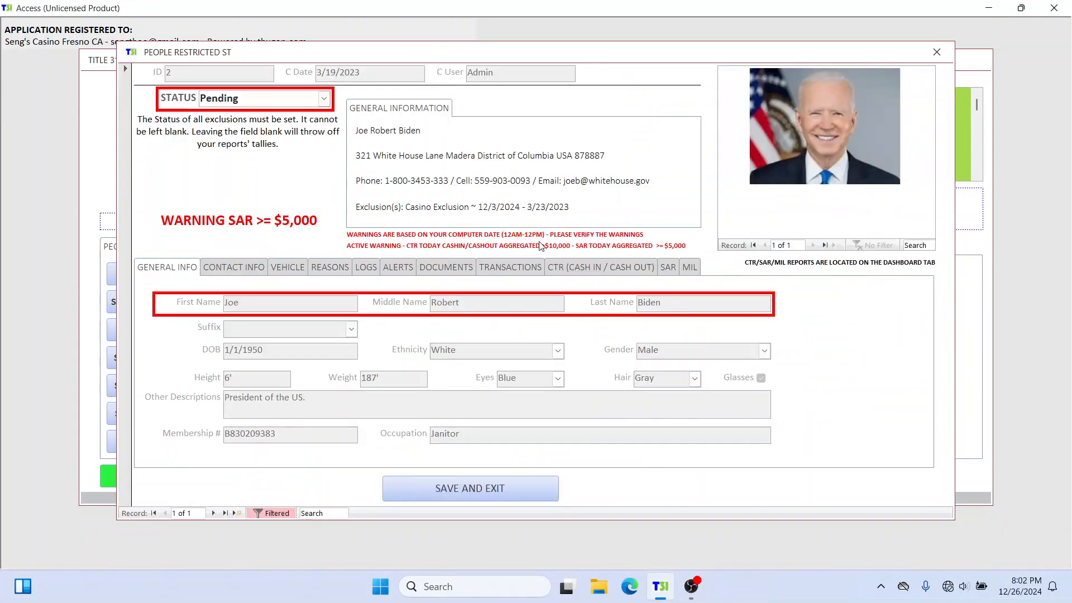
{"action": "left_click", "coordinate": [668, 267]}
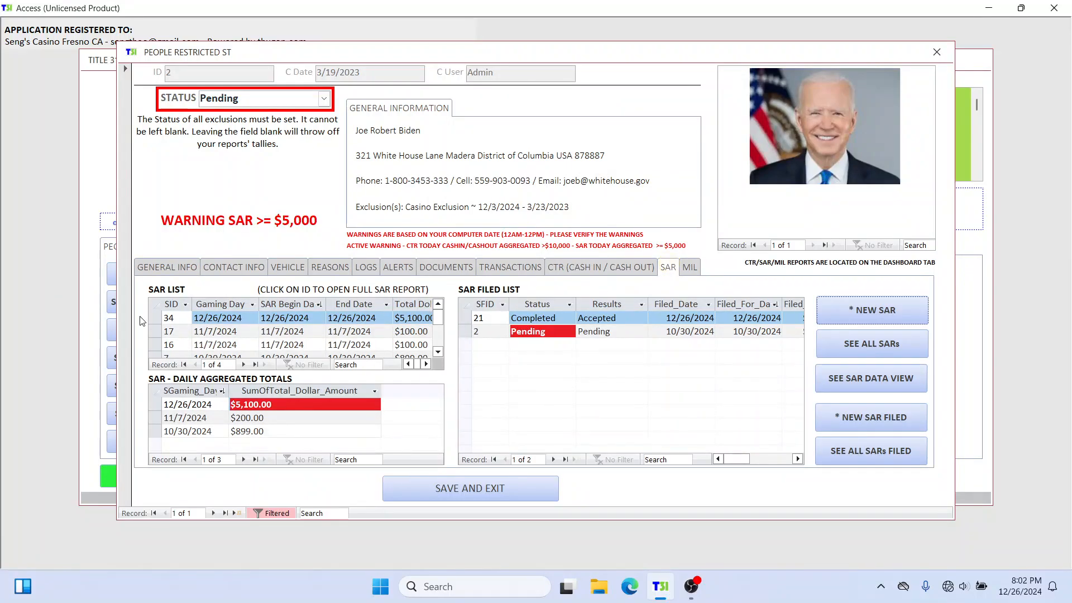
Step: Open the person's 12/26/2024 SAR as a guest and replace the trailing digits of the affected account number
{"action": "left_click", "coordinate": [189, 317]}
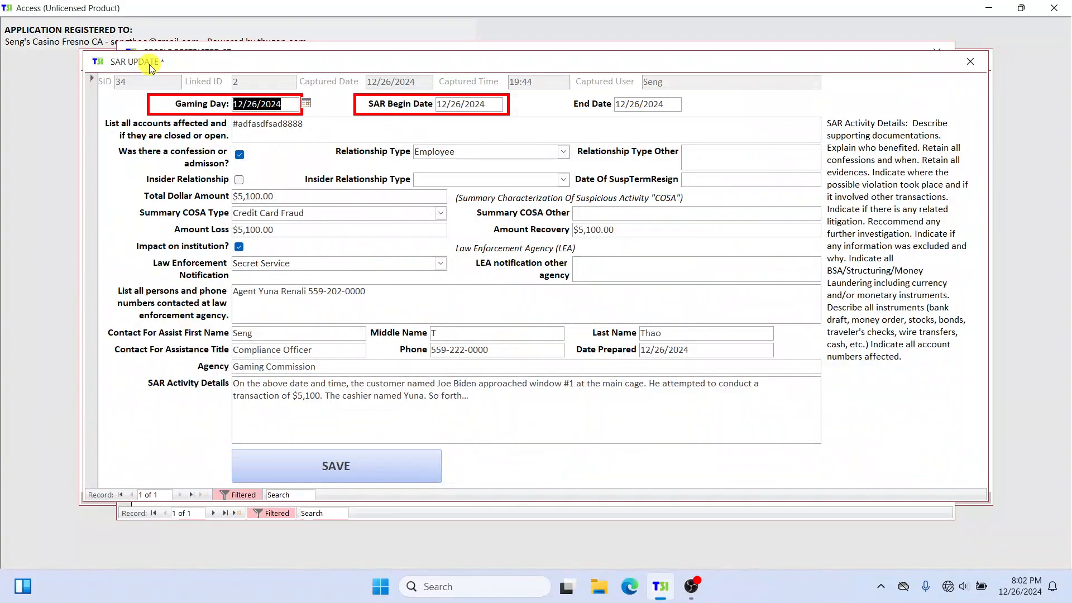
{"action": "left_click_drag", "start_coordinate": [149, 65], "coordinate": [150, 61]}
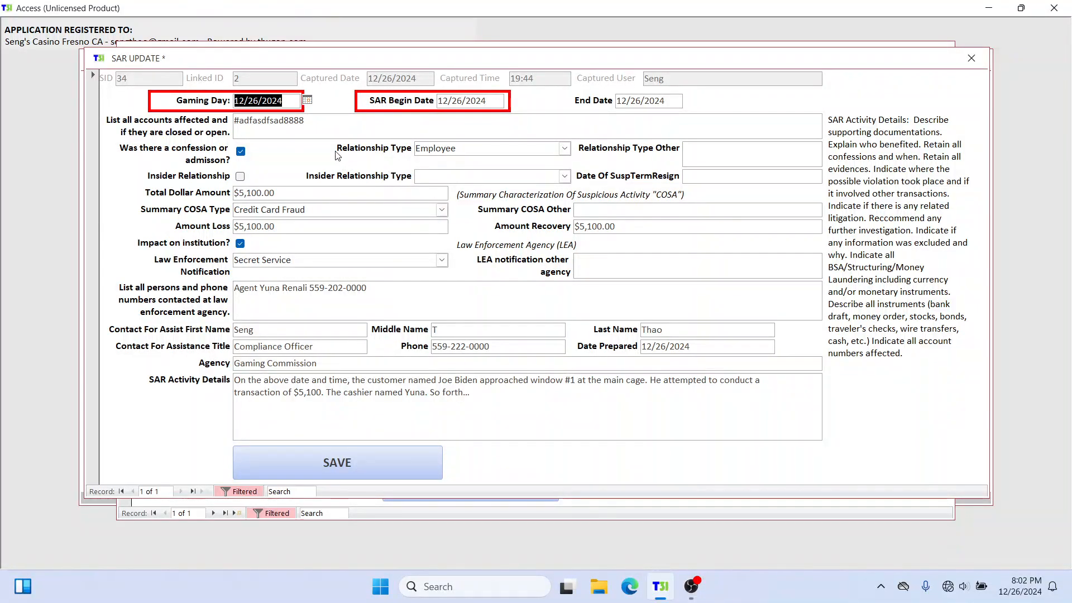
{"action": "left_click", "coordinate": [321, 128]}
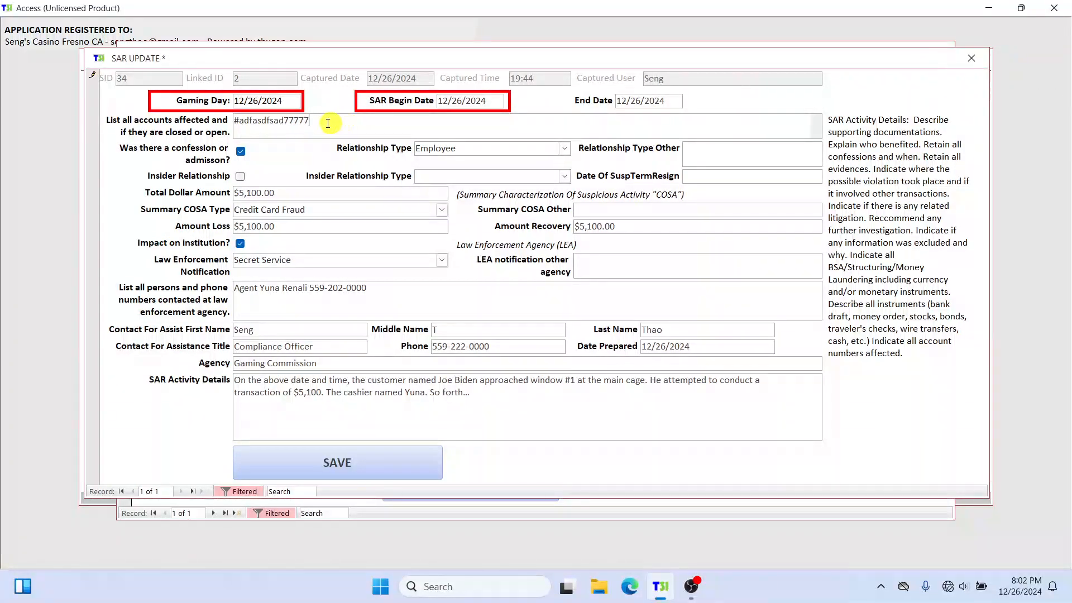
{"action": "left_click_drag", "start_coordinate": [330, 124], "coordinate": [226, 127]}
Step: Close the SAR and the person's profile, and log off the guest account
{"action": "left_click", "coordinate": [972, 58]}
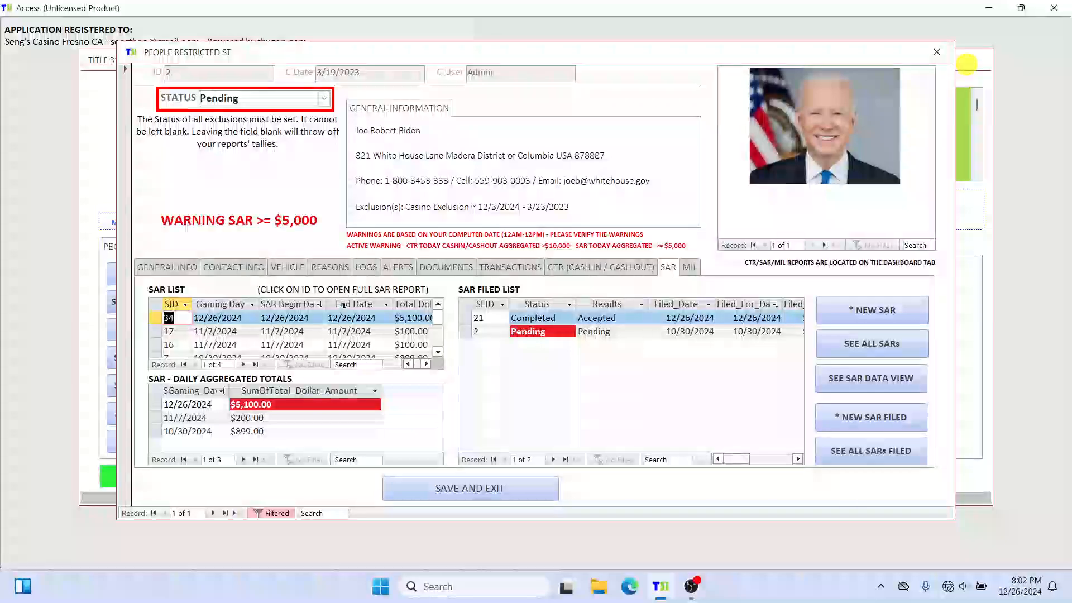
{"action": "left_click", "coordinate": [937, 52]}
{"action": "left_click", "coordinate": [179, 471]}
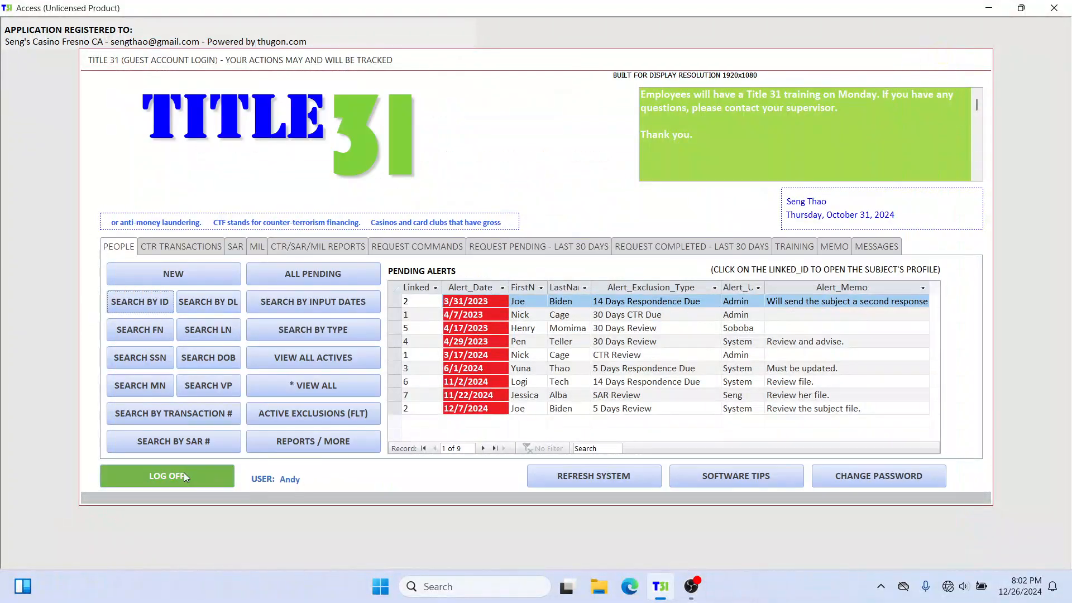
Step: Exit guest mode and log in to the standard user account, entering the account password
{"action": "left_click", "coordinate": [386, 410]}
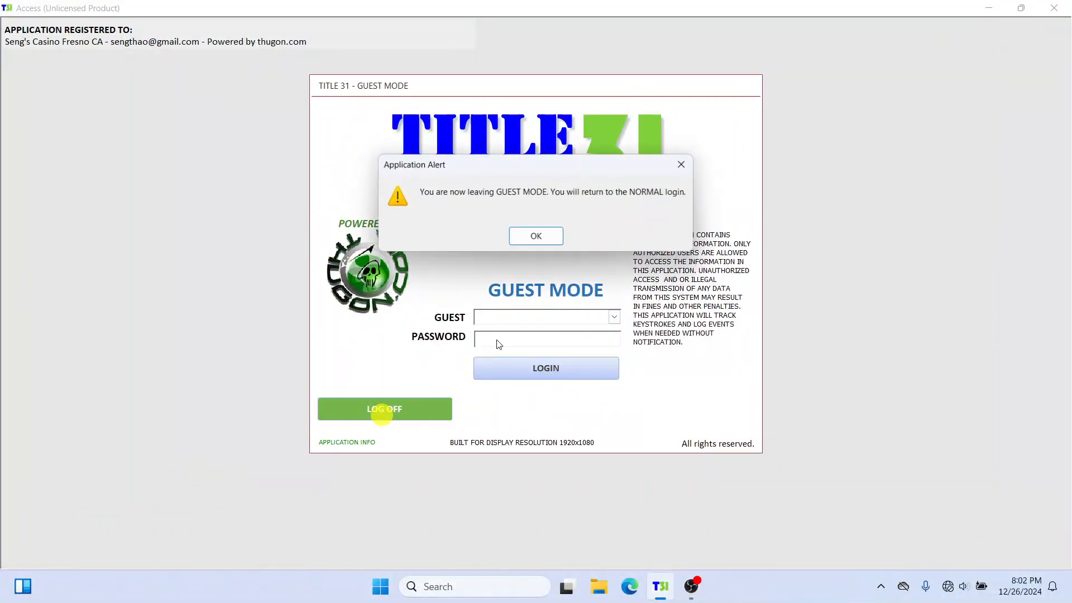
{"action": "left_click", "coordinate": [539, 235]}
{"action": "left_click", "coordinate": [721, 239]}
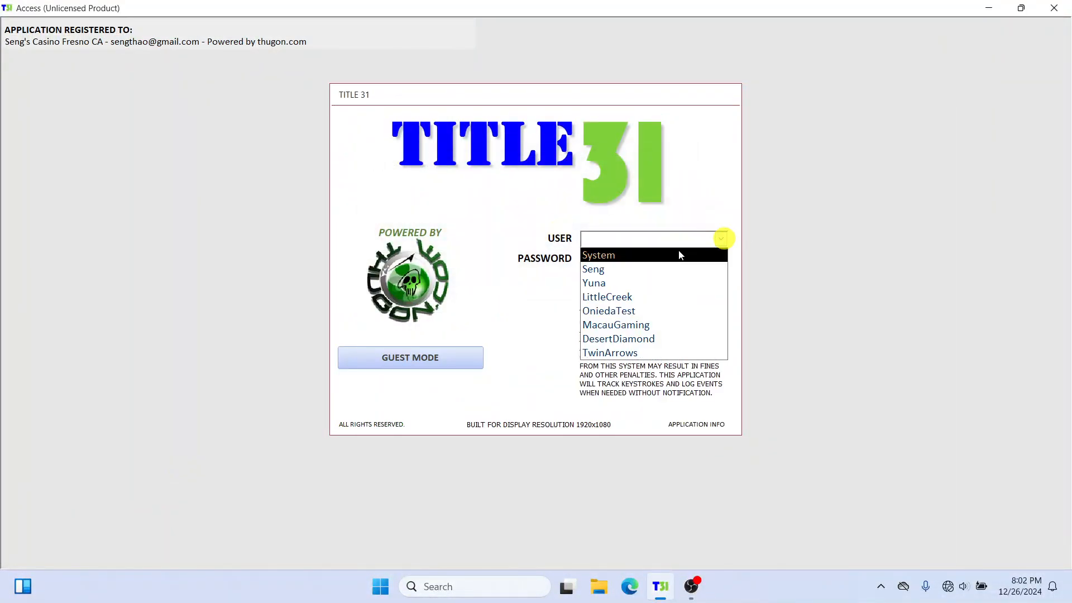
{"action": "left_click", "coordinate": [642, 267]}
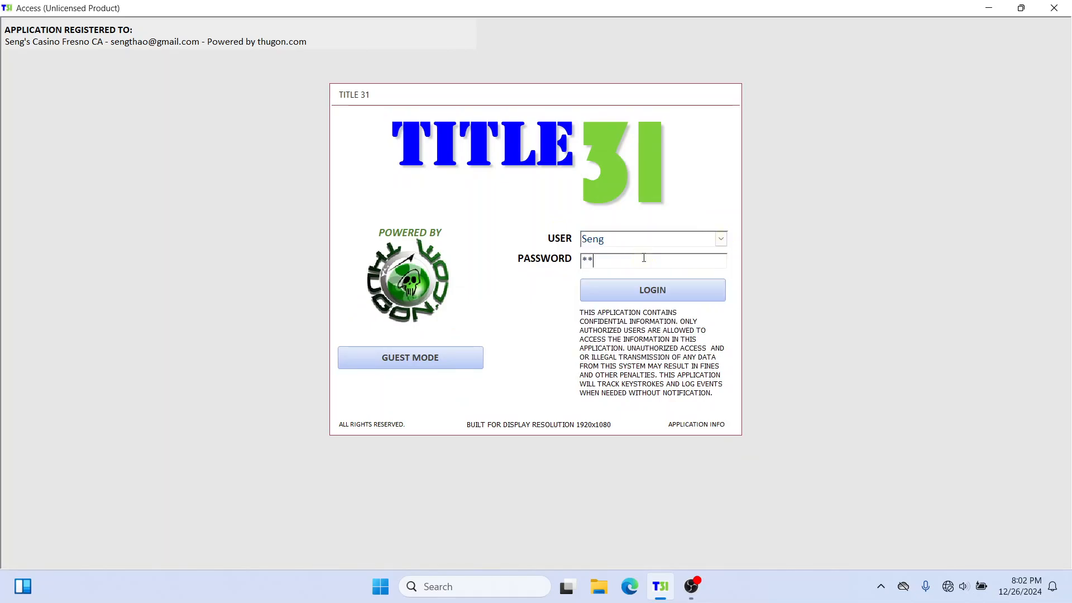
{"action": "left_click", "coordinate": [640, 285]}
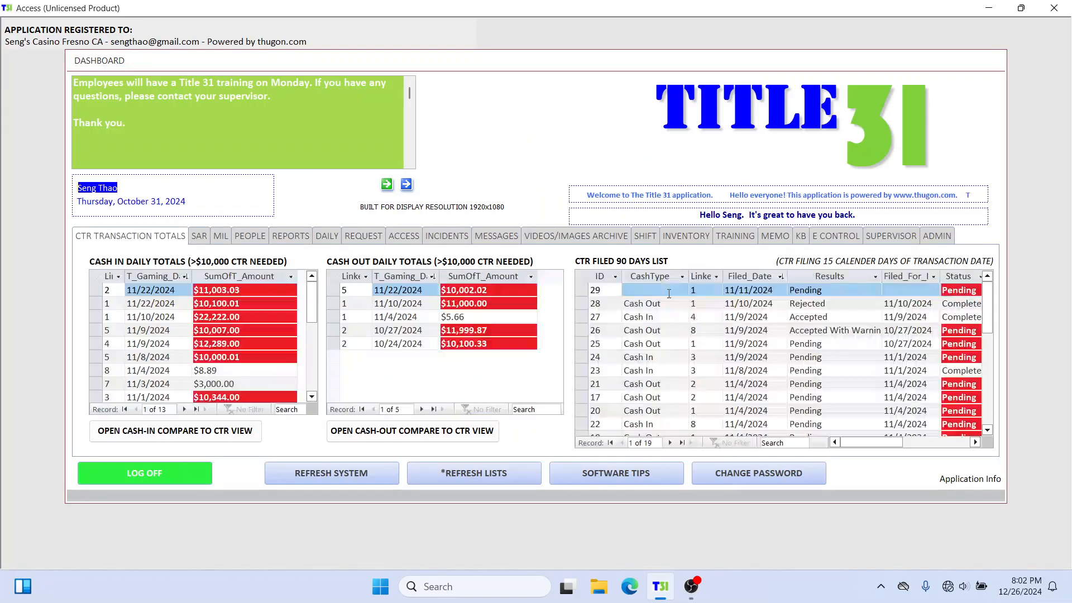
Step: Open the restricted admin section from the dashboard, logging in as Manager with the account password
{"action": "left_click", "coordinate": [948, 237]}
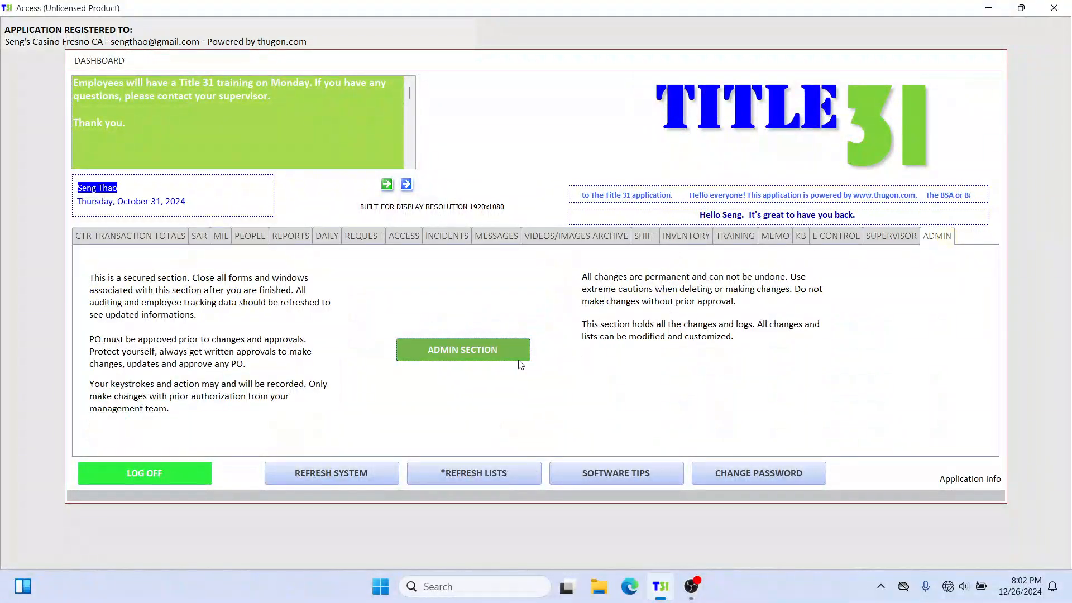
{"action": "left_click", "coordinate": [465, 350]}
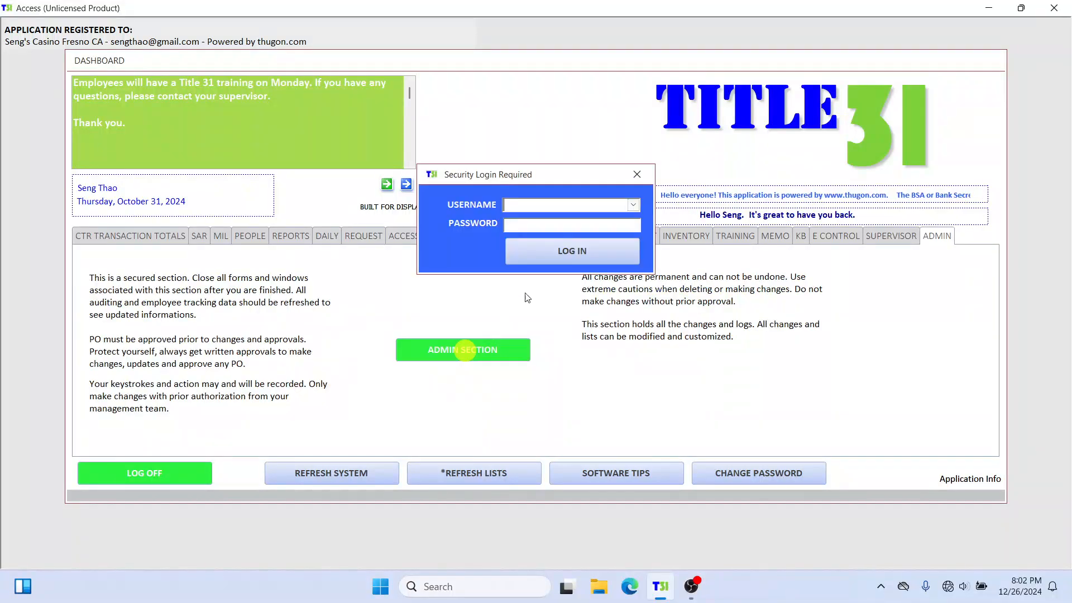
{"action": "left_click", "coordinate": [633, 205]}
{"action": "left_click", "coordinate": [591, 217]}
{"action": "left_click", "coordinate": [563, 231]}
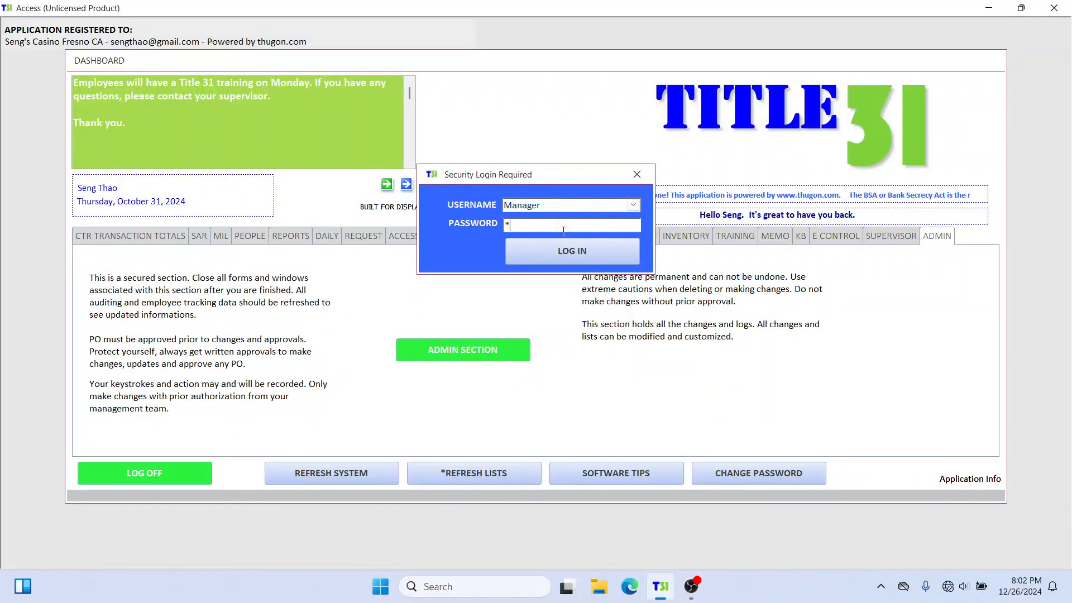
{"action": "type", "text": "****"}
{"action": "left_click", "coordinate": [564, 248]}
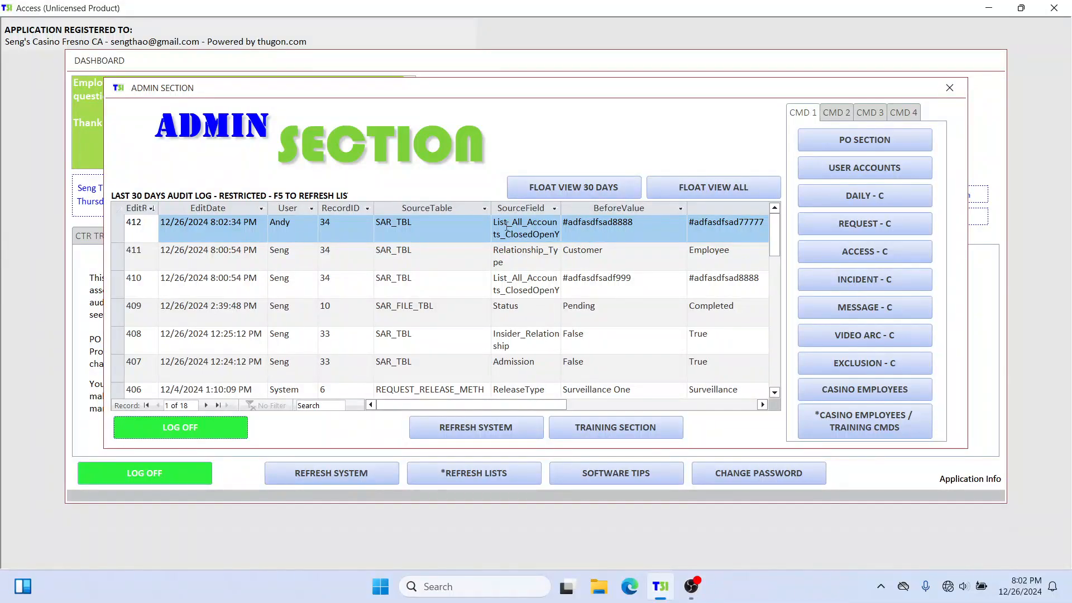
Step: Open the complete audit log in a floating view and examine the newest entry's user, edit date, source table, before value and after value
{"action": "left_click", "coordinate": [719, 186]}
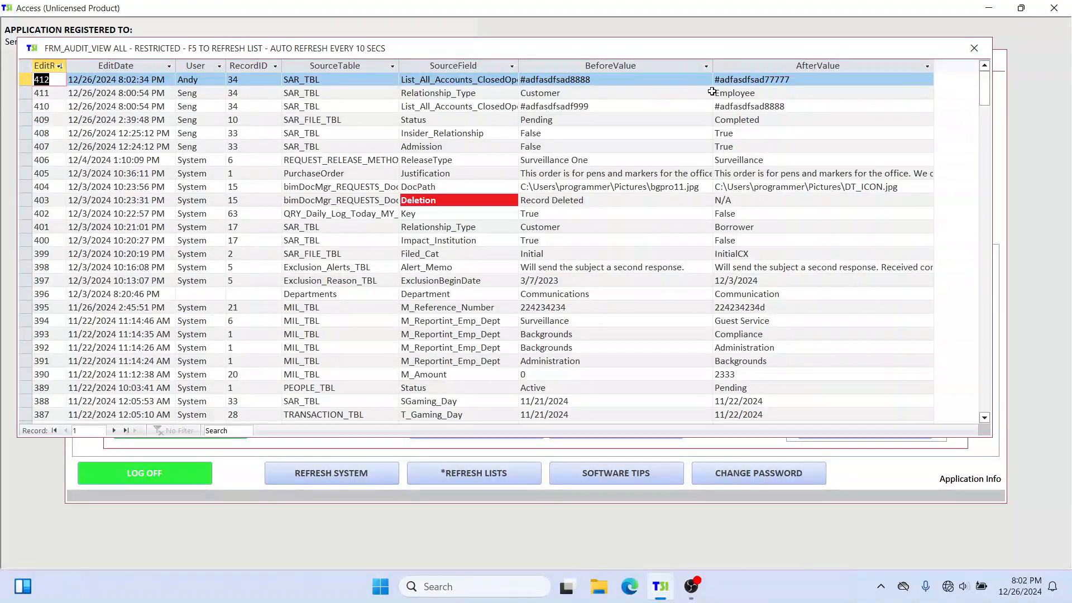
{"action": "left_click", "coordinate": [632, 79]}
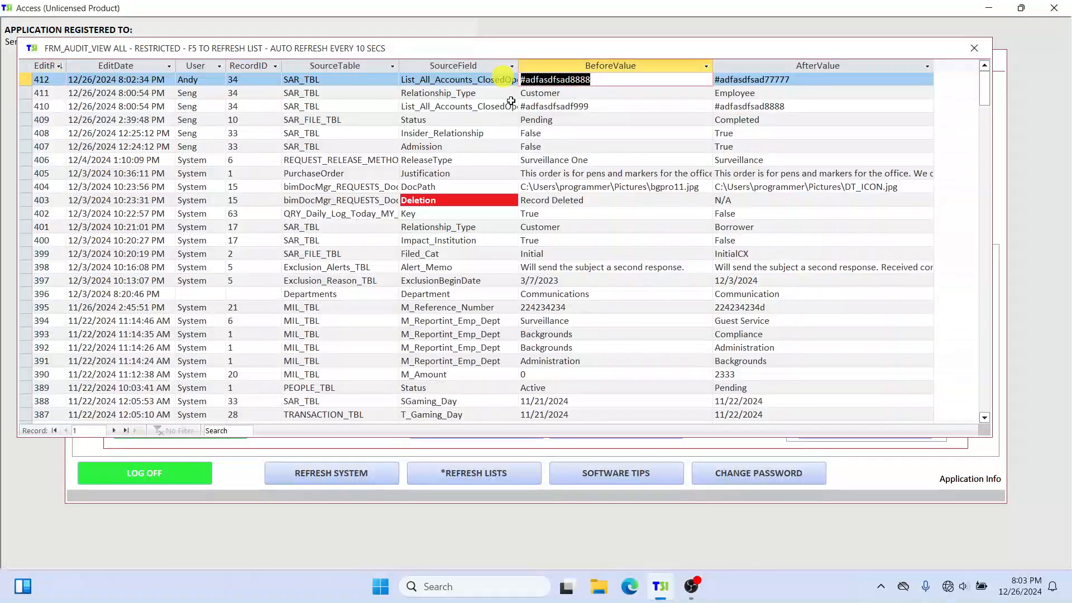
{"action": "left_click", "coordinate": [801, 76]}
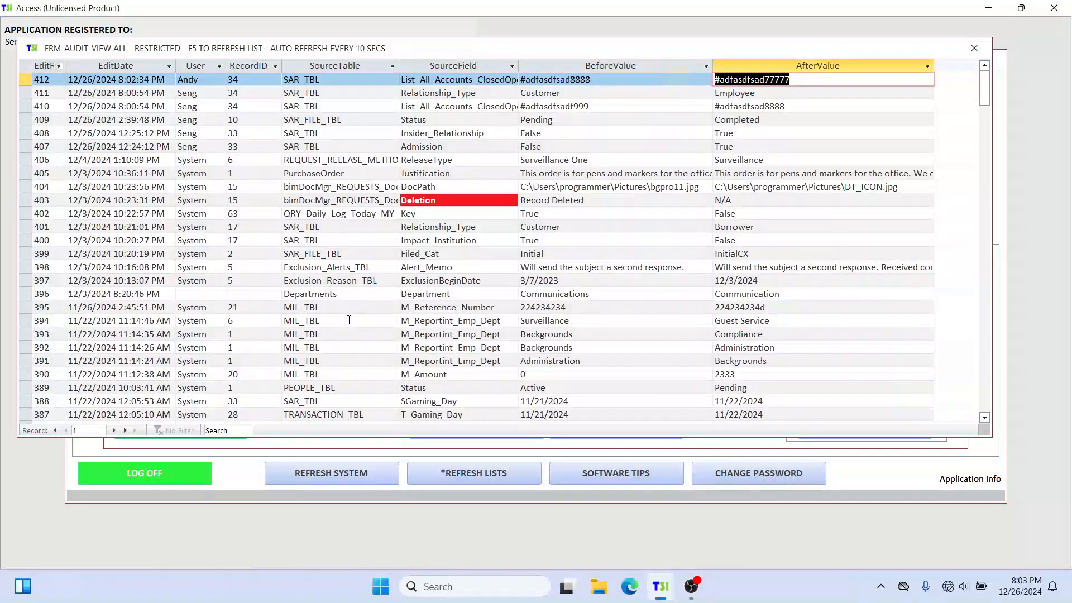
{"action": "left_click", "coordinate": [317, 81]}
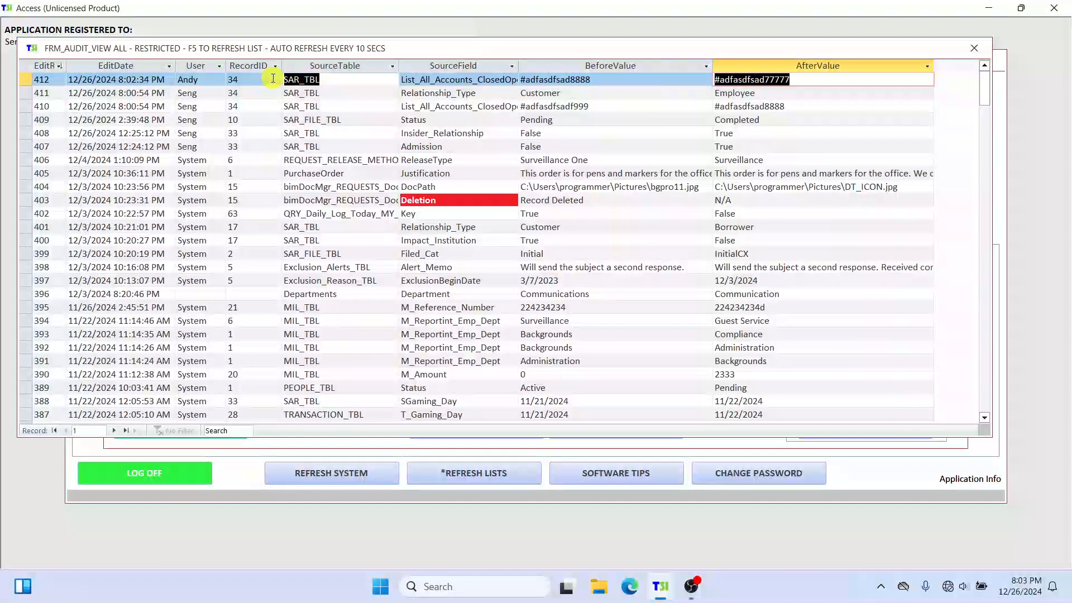
{"action": "left_click", "coordinate": [184, 82]}
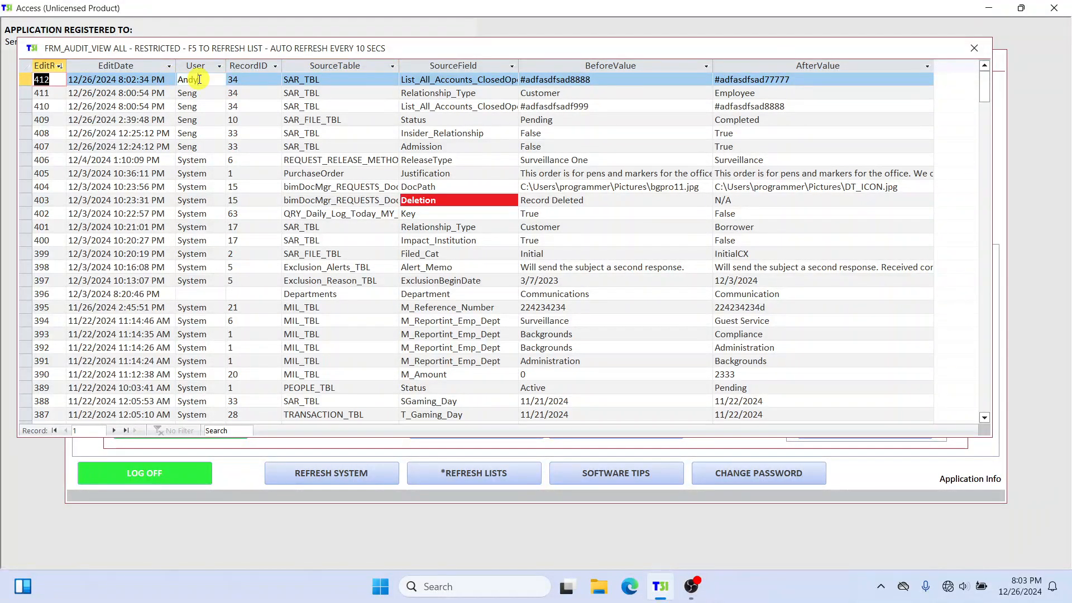
{"action": "left_click_drag", "start_coordinate": [598, 79], "coordinate": [477, 79]}
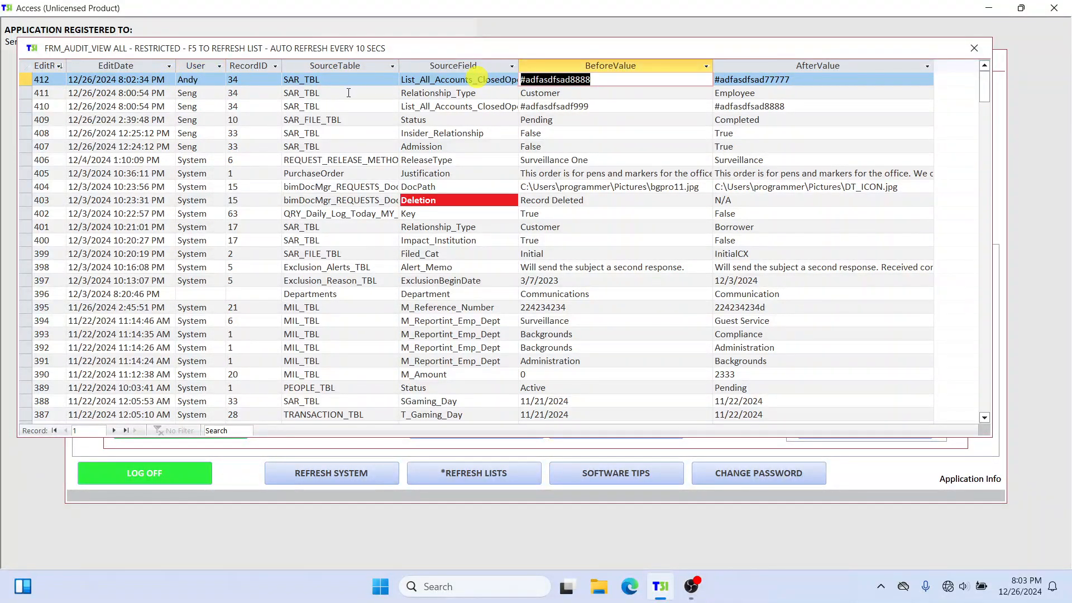
{"action": "left_click_drag", "start_coordinate": [161, 80], "coordinate": [64, 82]}
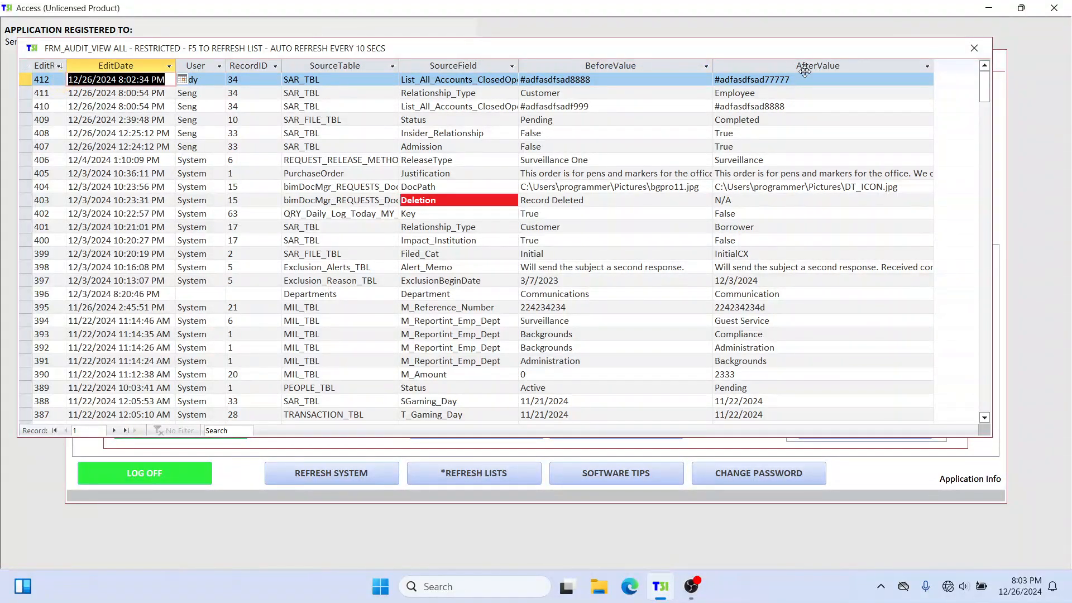
{"action": "left_click_drag", "start_coordinate": [802, 79], "coordinate": [717, 79]}
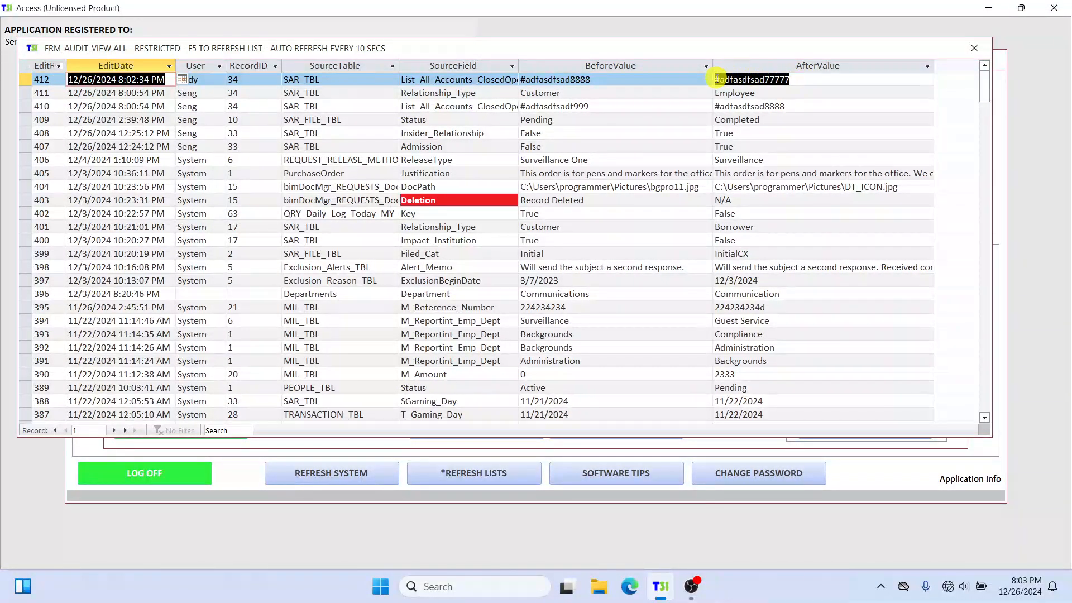
Step: Close the audit log and the admin section, and show the SAR lists on the standard dashboard
{"action": "left_click", "coordinate": [975, 48]}
{"action": "left_click", "coordinate": [957, 90]}
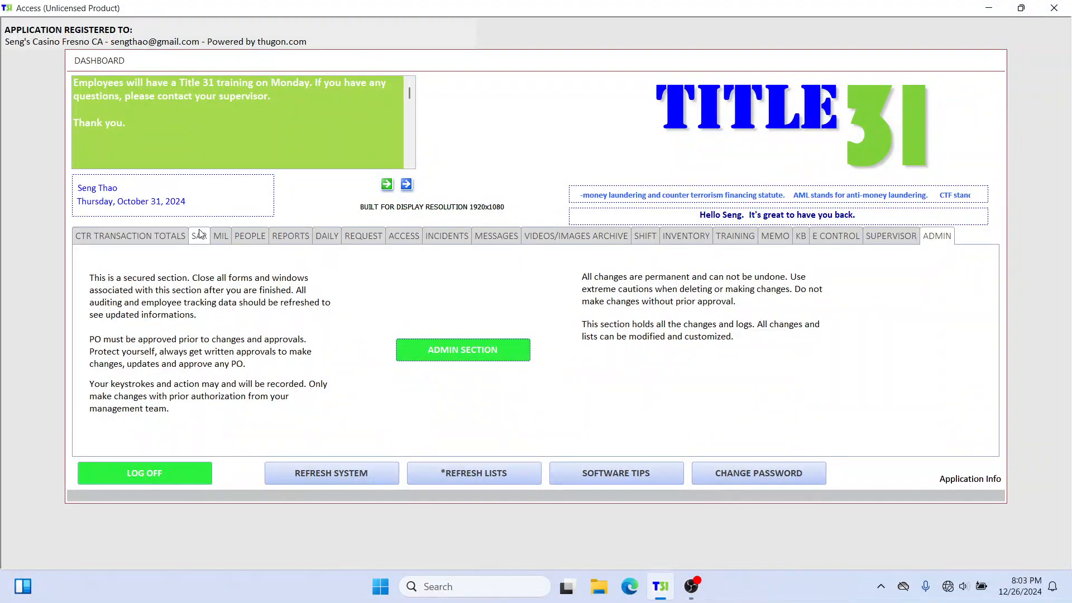
{"action": "left_click", "coordinate": [199, 234]}
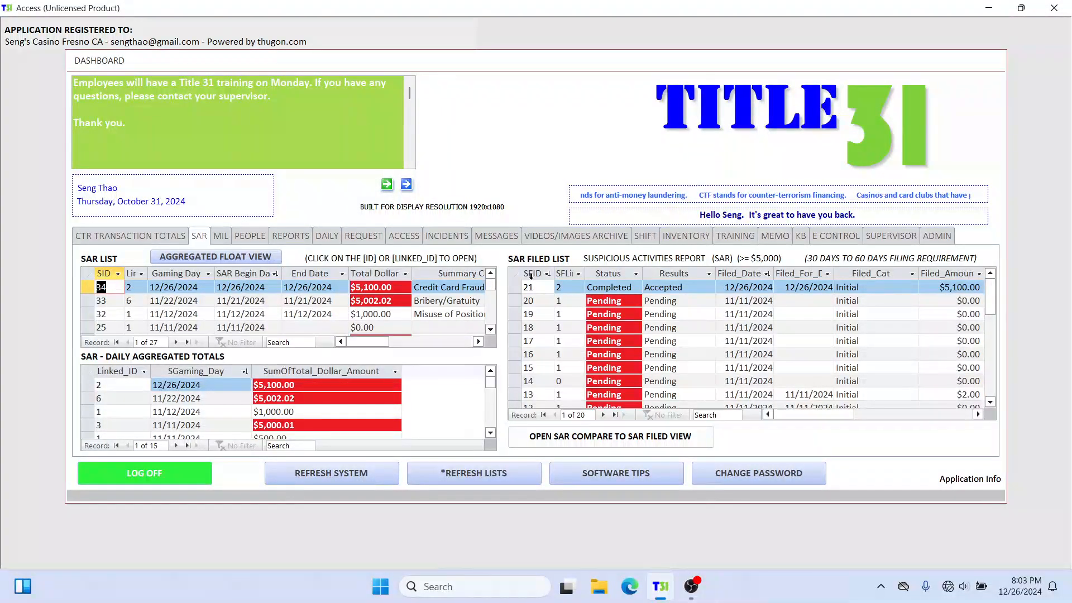
Step: Log off the standard account and log in through guest mode, selecting the guest account and entering its password
{"action": "left_click", "coordinate": [151, 479]}
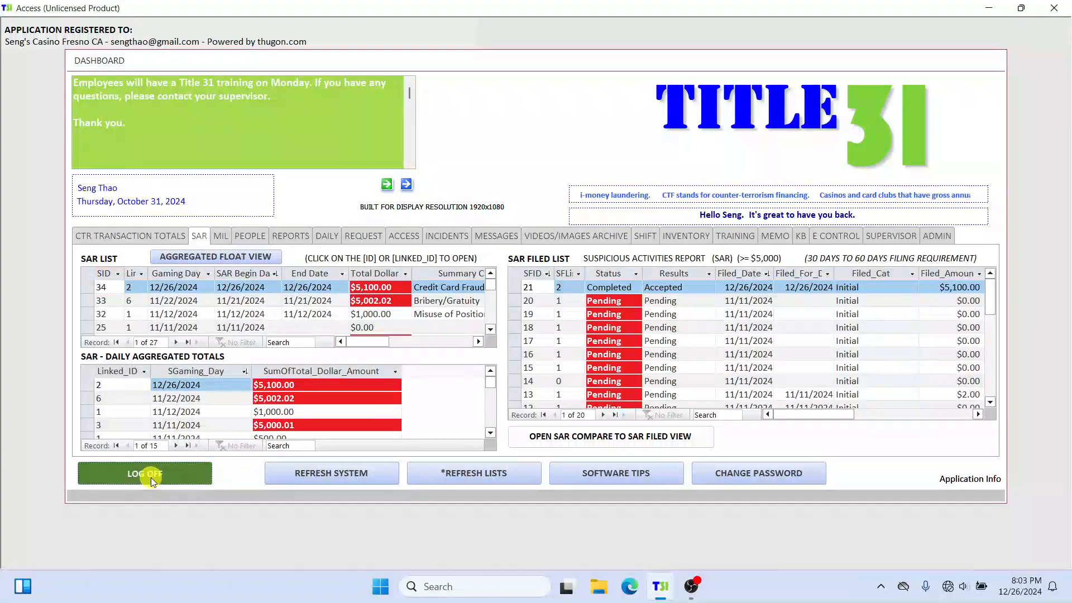
{"action": "left_click", "coordinate": [406, 358]}
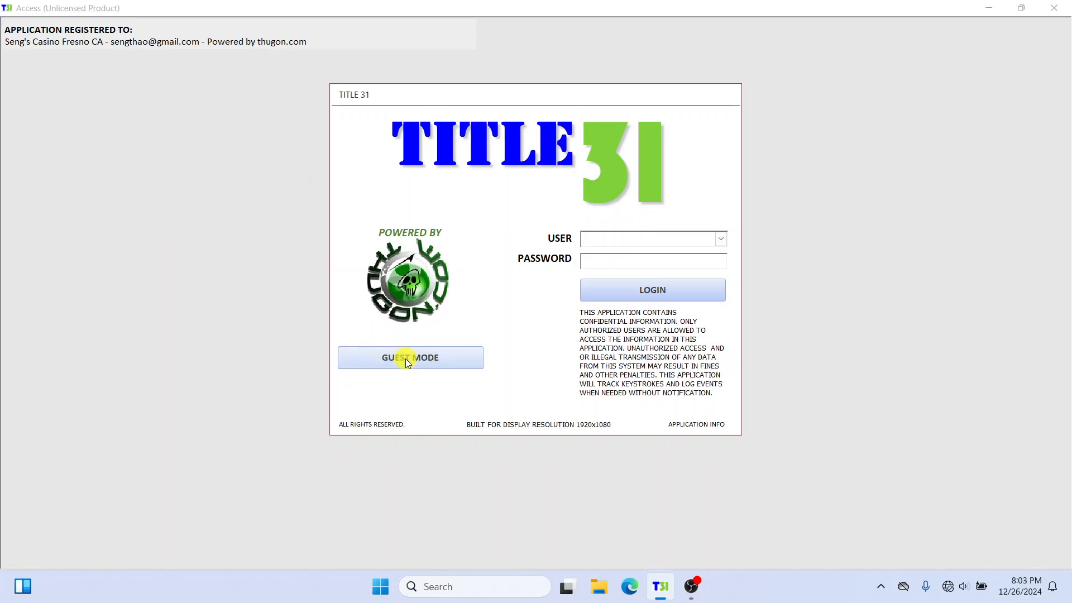
{"action": "left_click", "coordinate": [538, 232]}
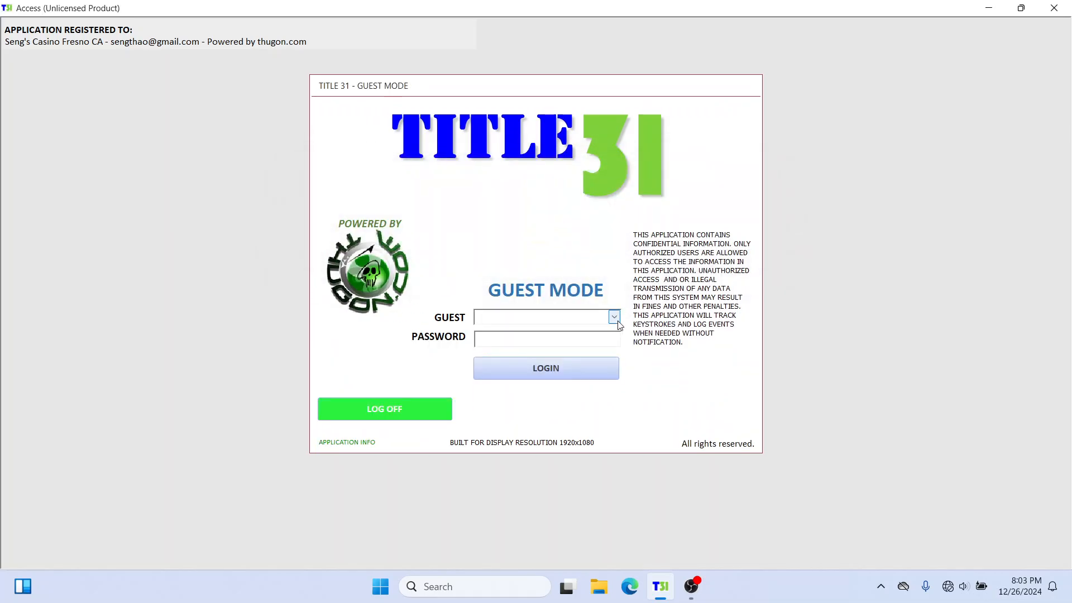
{"action": "left_click", "coordinate": [614, 316]}
{"action": "left_click", "coordinate": [573, 341]}
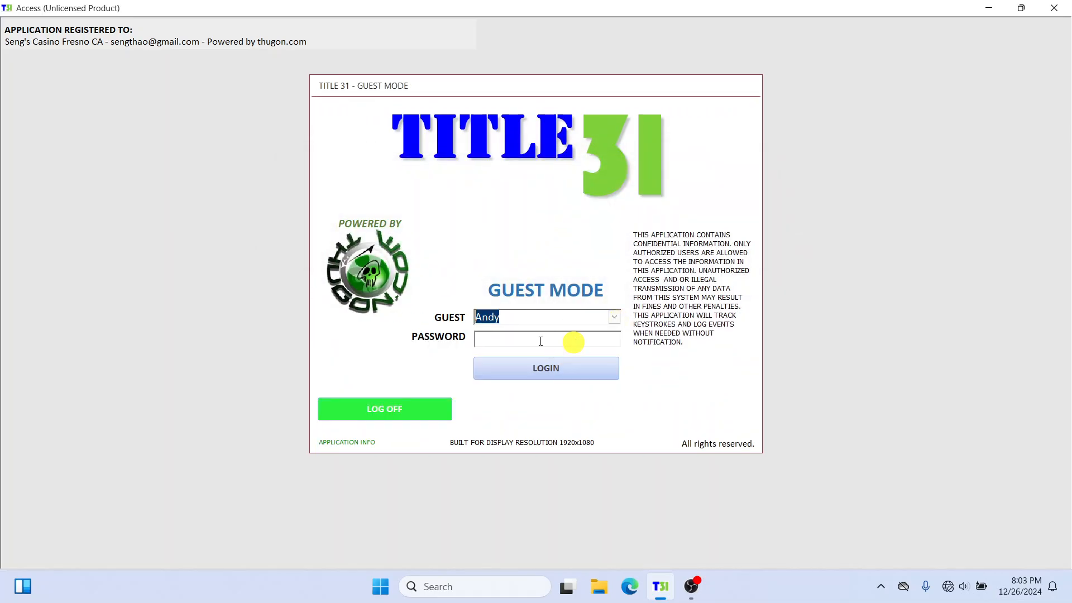
{"action": "left_click", "coordinate": [529, 340]}
{"action": "type", "text": "****"}
{"action": "left_click", "coordinate": [524, 367]}
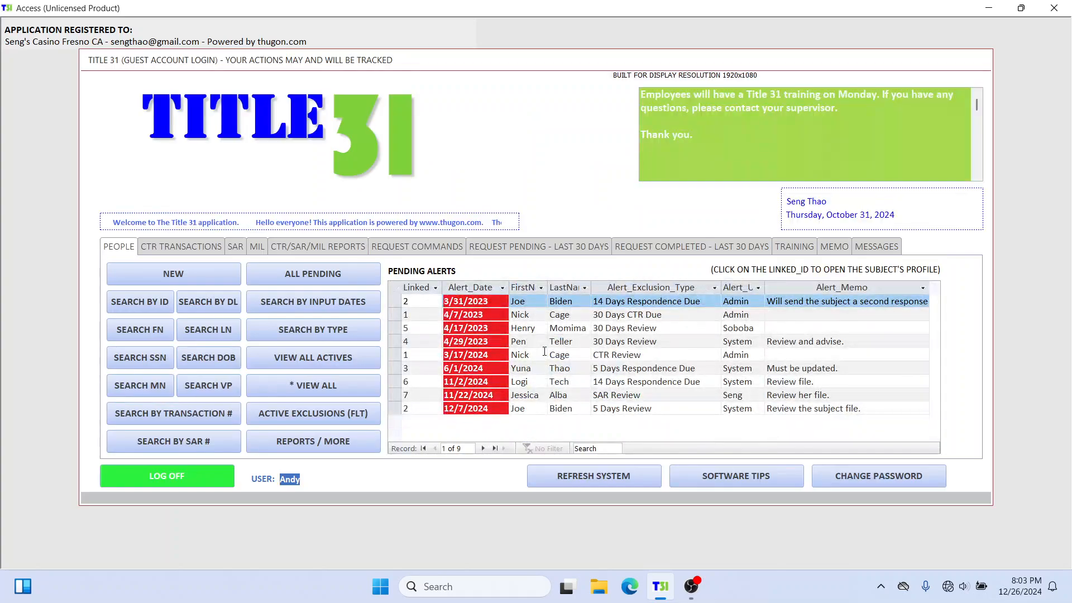
Step: Open the restricted form of the first SAR in the guest dashboard's SAR list, move its window aside, and close it
{"action": "left_click", "coordinate": [235, 246]}
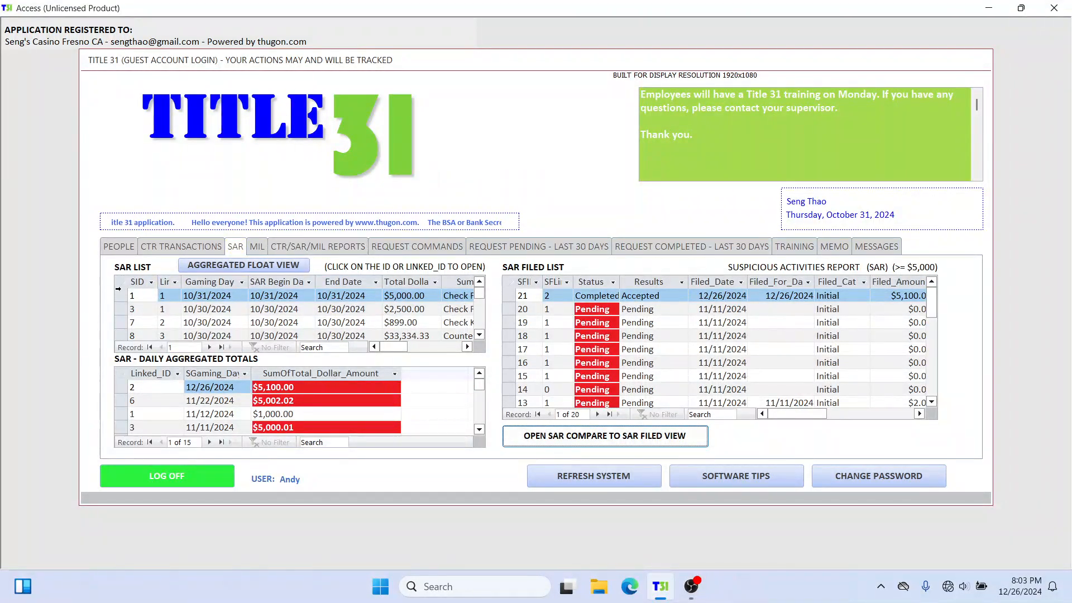
{"action": "left_click", "coordinate": [149, 298]}
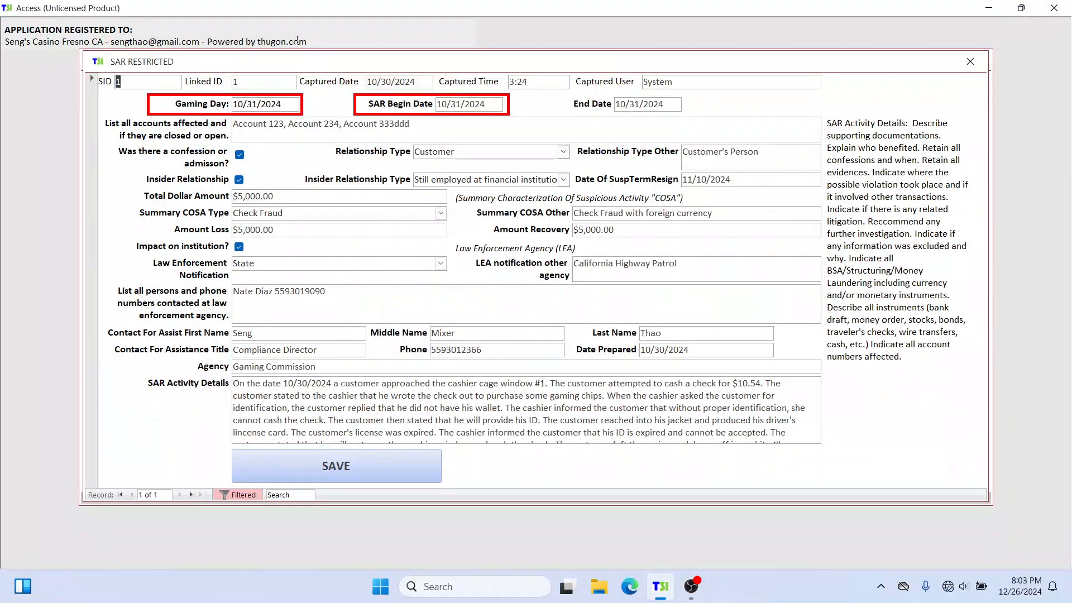
{"action": "left_click_drag", "start_coordinate": [321, 69], "coordinate": [374, 106]}
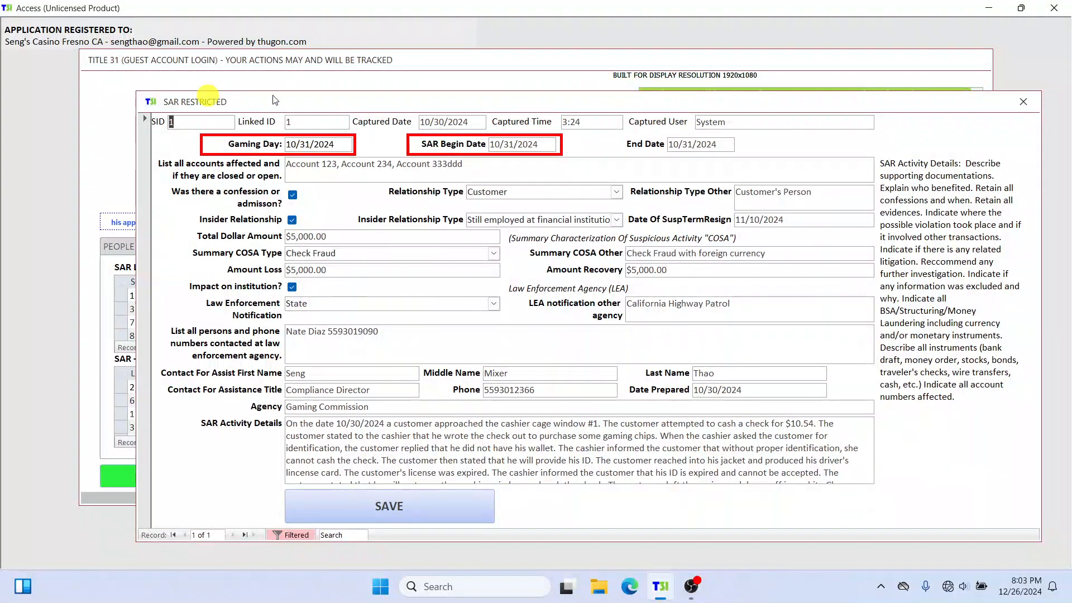
{"action": "left_click", "coordinate": [1023, 102]}
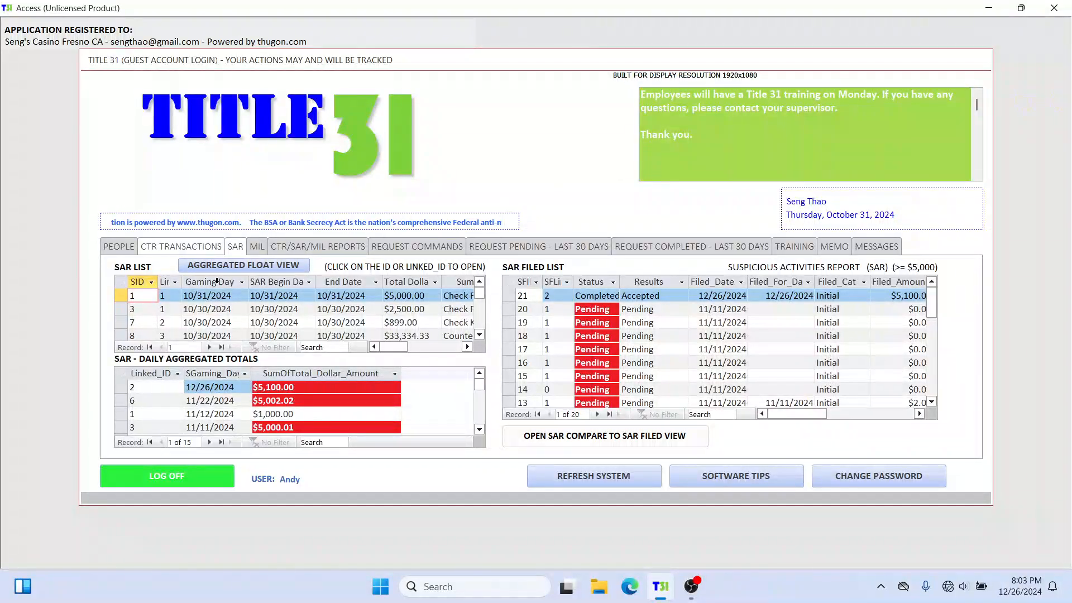
Step: Search people by ID for the same person and open their 12/26/2024 SAR from the SAR section of the profile
{"action": "left_click", "coordinate": [118, 246]}
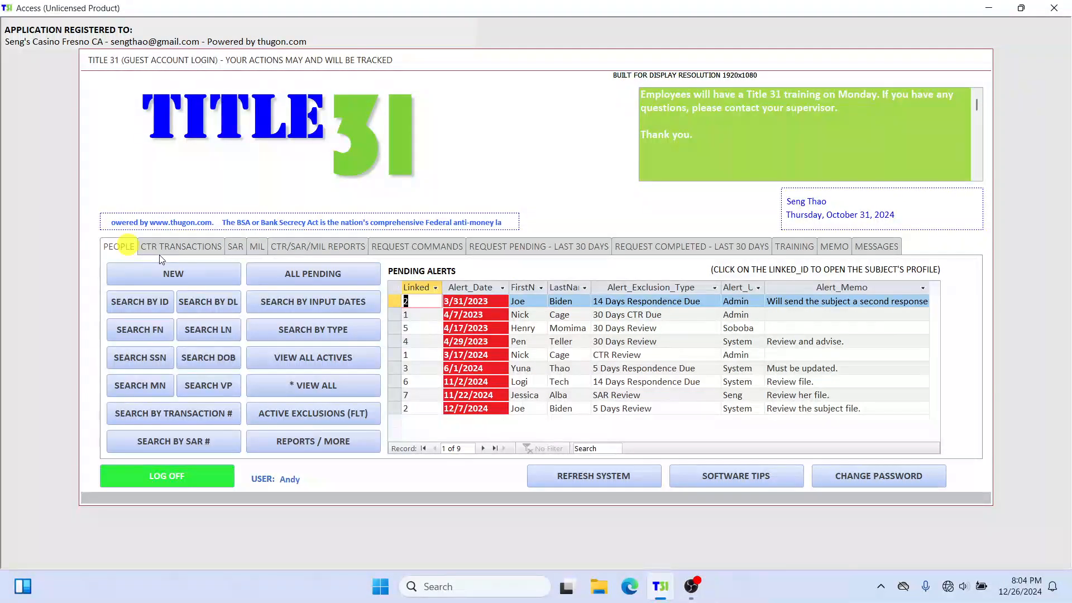
{"action": "left_click", "coordinate": [156, 302]}
{"action": "type", "text": "2"}
{"action": "left_click", "coordinate": [526, 226]}
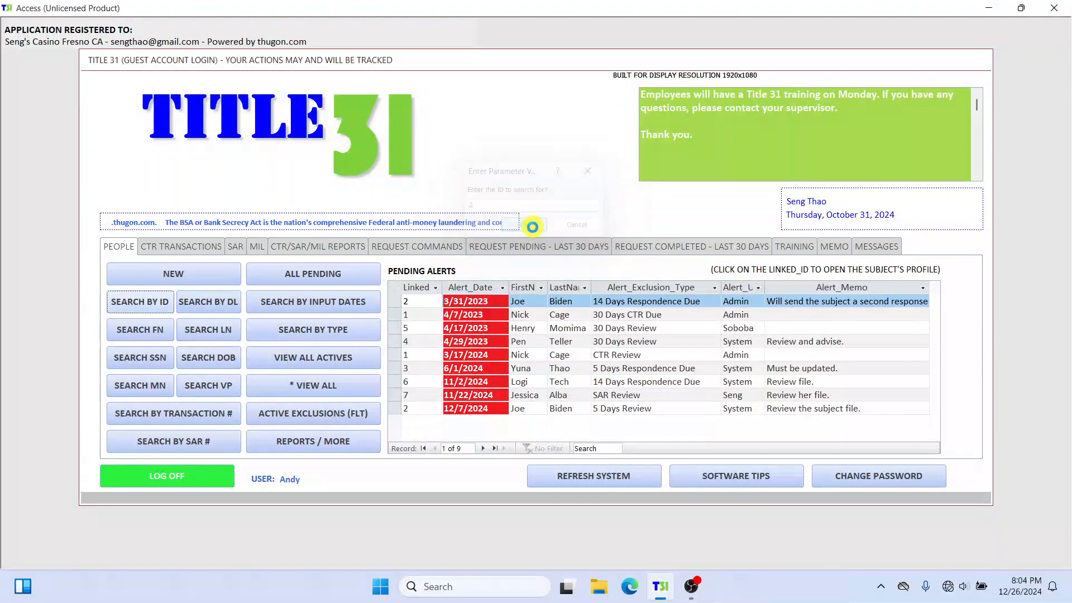
{"action": "left_click", "coordinate": [668, 267]}
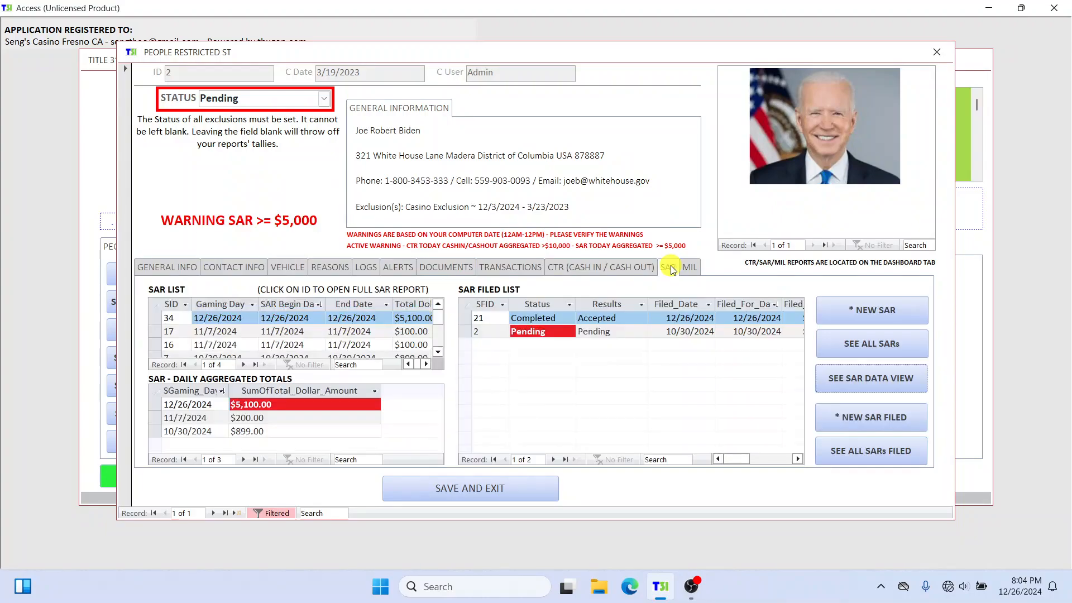
{"action": "left_click", "coordinate": [182, 317]}
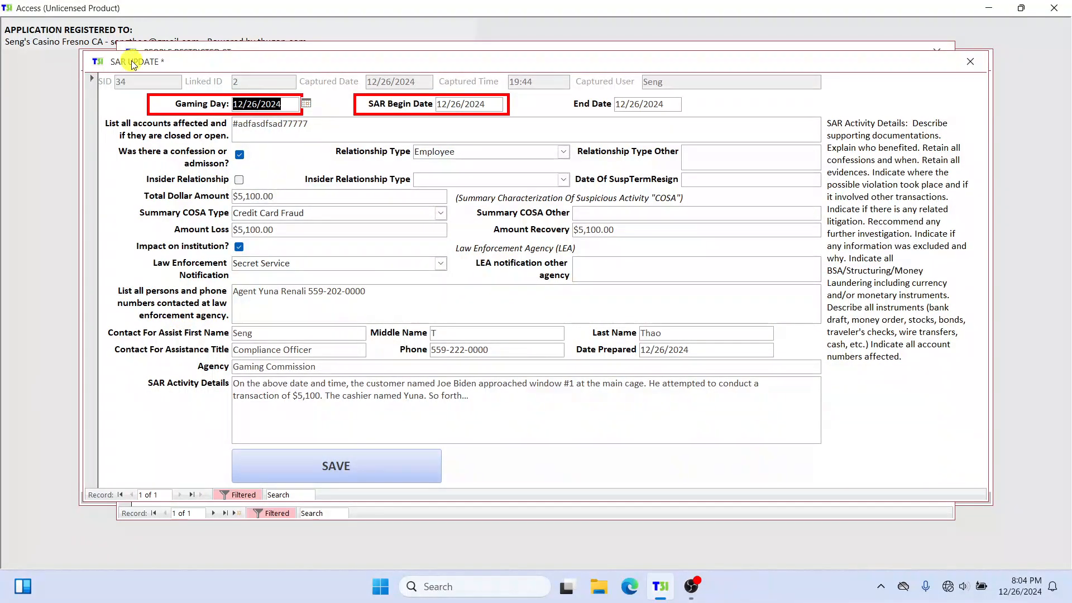
Step: Close the SAR and the person's profile, log off the guest account, and leave guest mode
{"action": "left_click", "coordinate": [970, 61]}
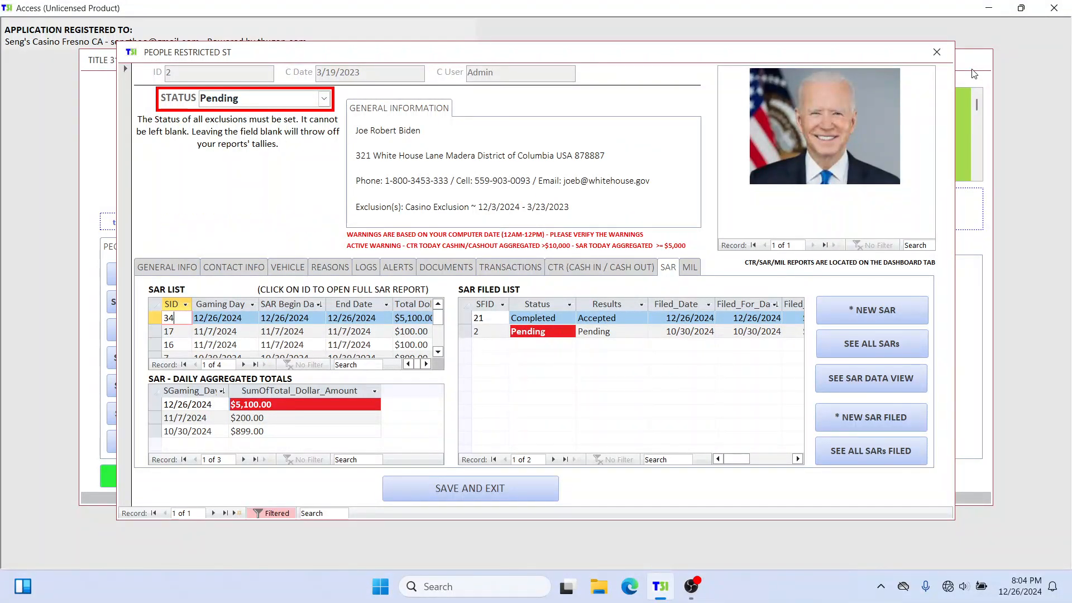
{"action": "left_click", "coordinate": [936, 52]}
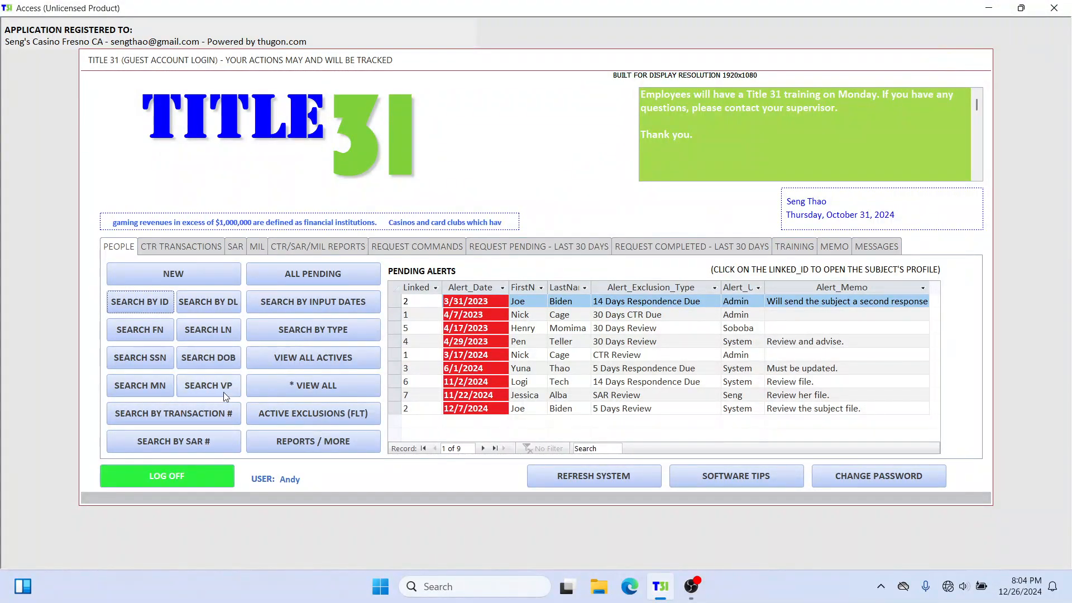
{"action": "left_click", "coordinate": [179, 478]}
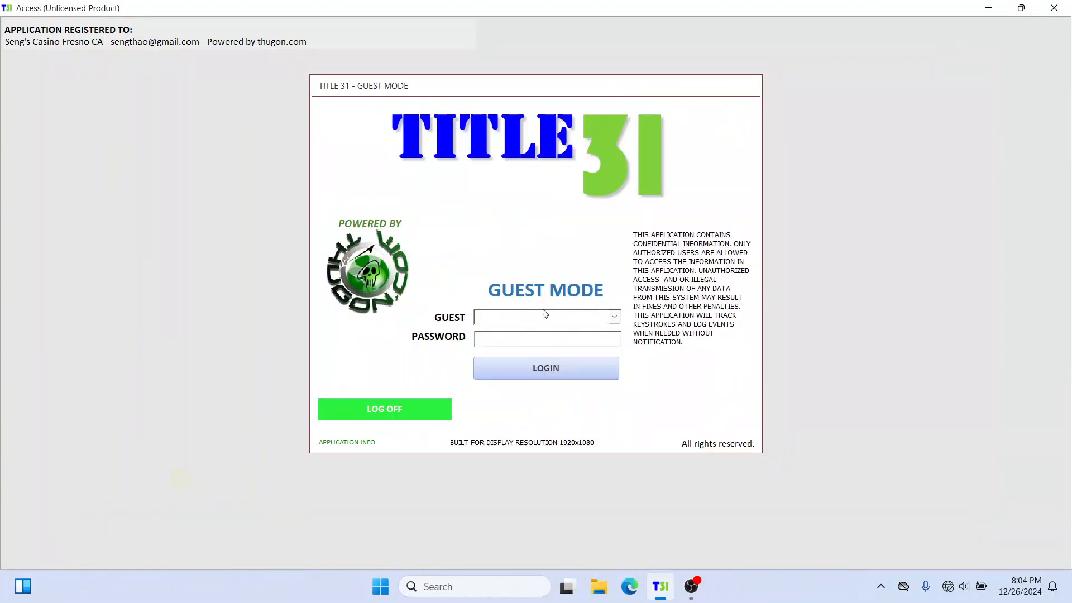
{"action": "left_click", "coordinate": [390, 407]}
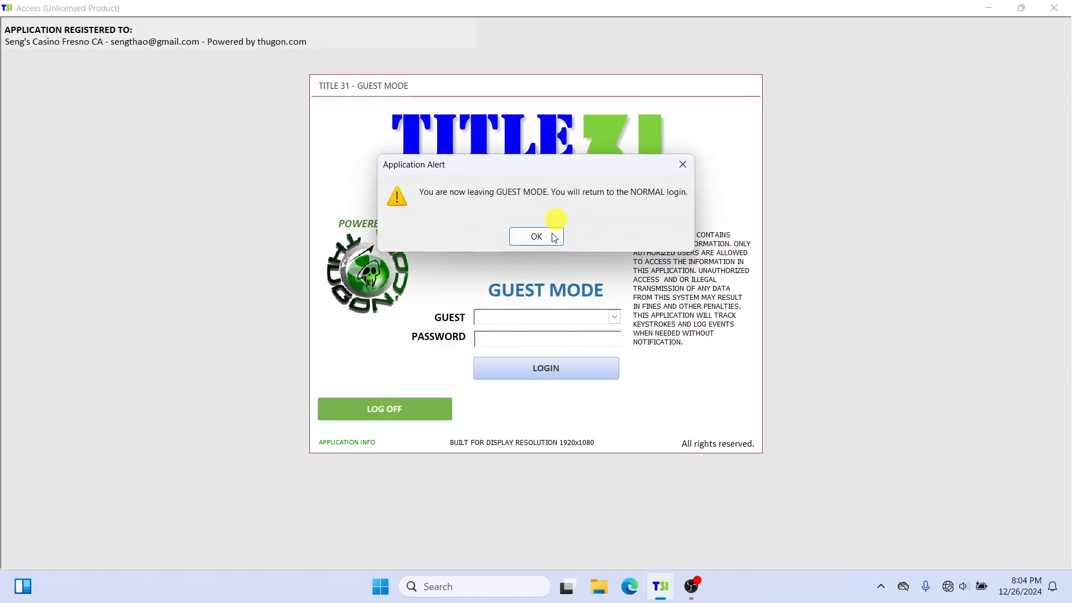
Step: Confirm leaving guest mode and check the user list of the normal login
{"action": "left_click", "coordinate": [549, 235]}
{"action": "left_click", "coordinate": [722, 239]}
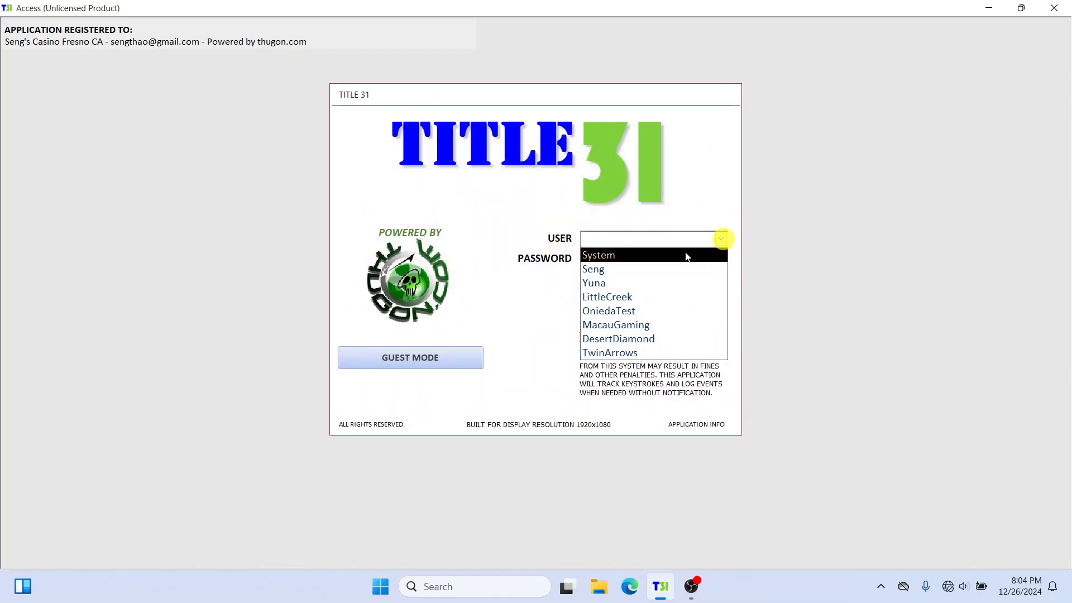
{"action": "left_click", "coordinate": [726, 178]}
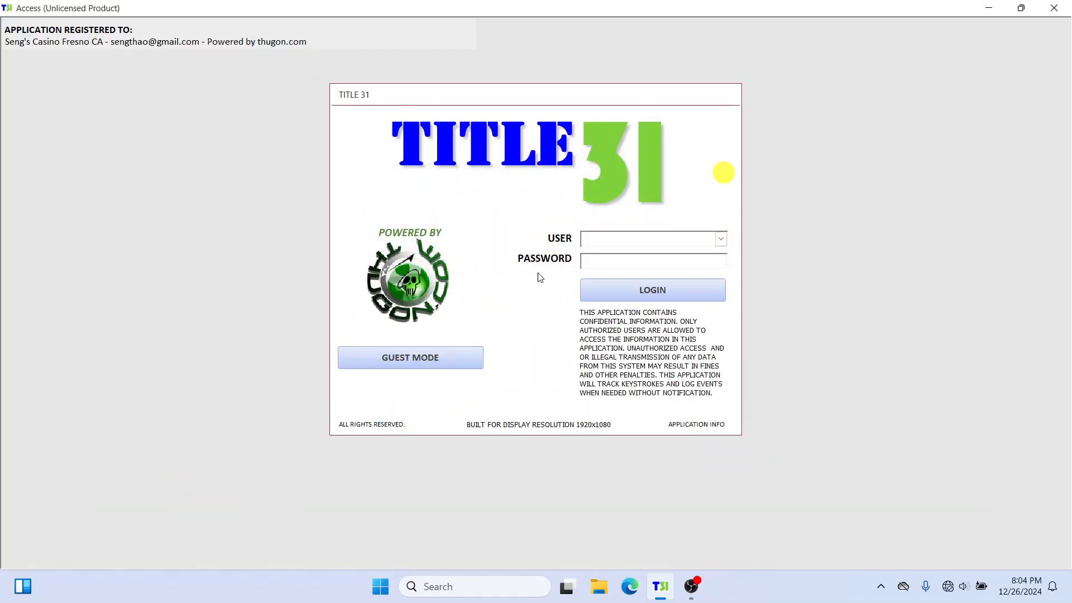
Step: Enter guest mode again and log in with the Guest account, entering its password
{"action": "left_click", "coordinate": [408, 360]}
{"action": "left_click", "coordinate": [533, 236]}
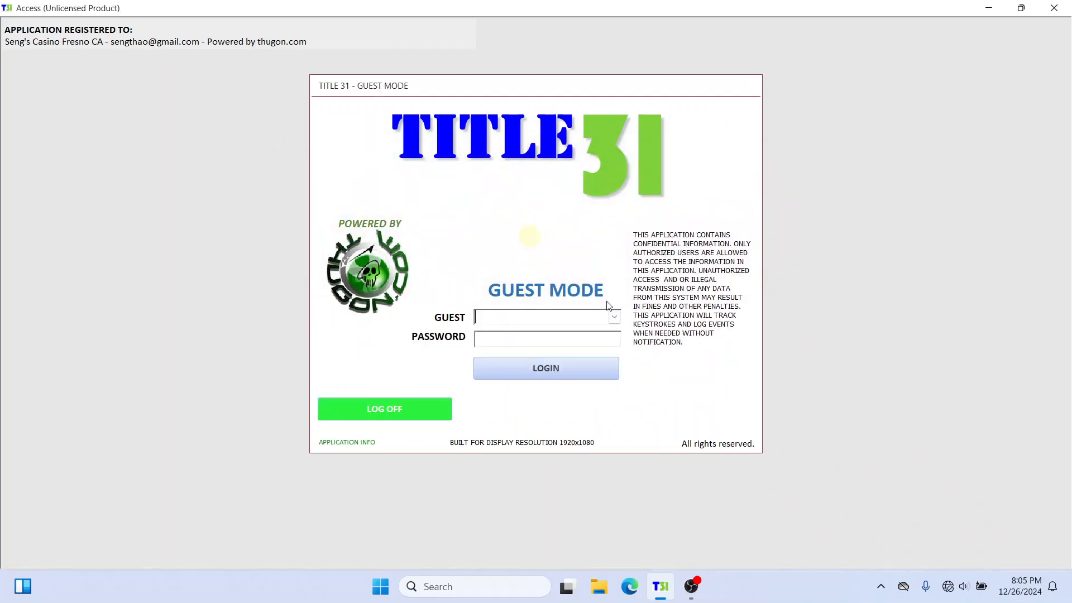
{"action": "left_click", "coordinate": [614, 316]}
{"action": "left_click", "coordinate": [571, 334]}
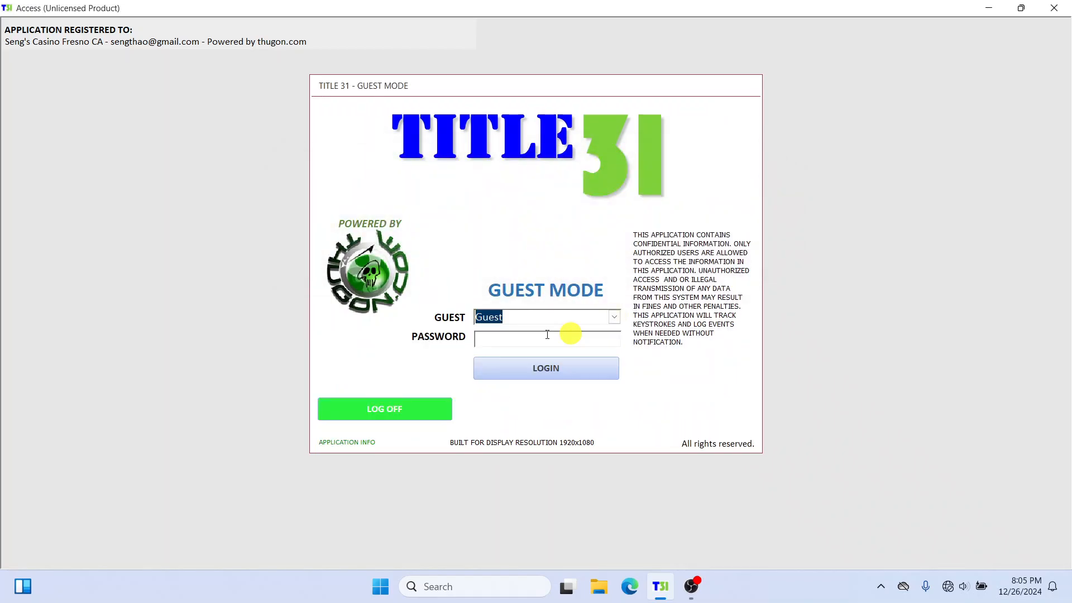
{"action": "left_click", "coordinate": [546, 338]}
{"action": "type", "text": "*****"}
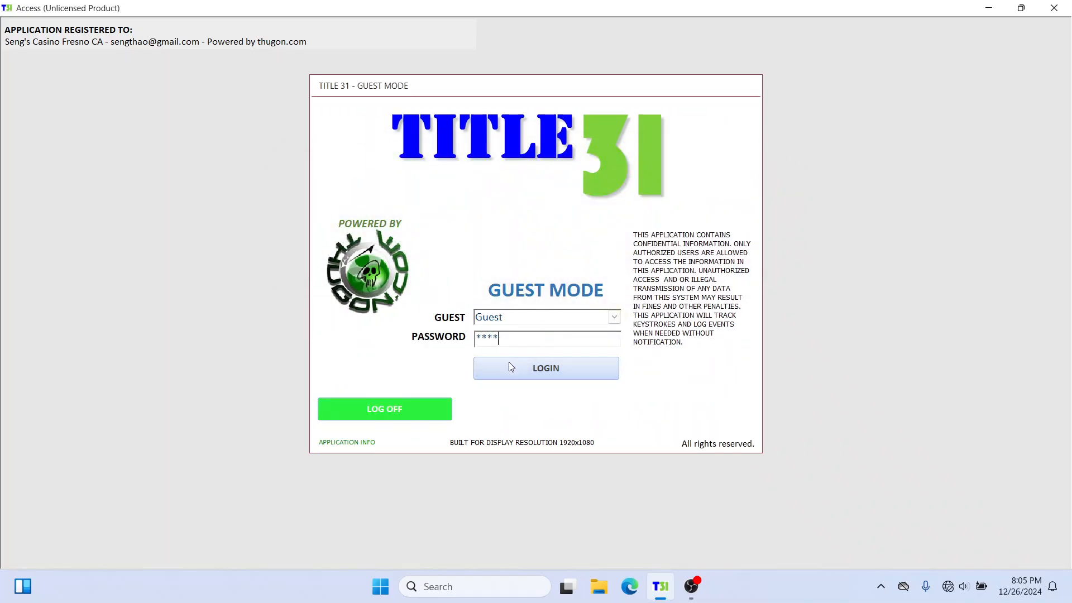
{"action": "left_click", "coordinate": [508, 366]}
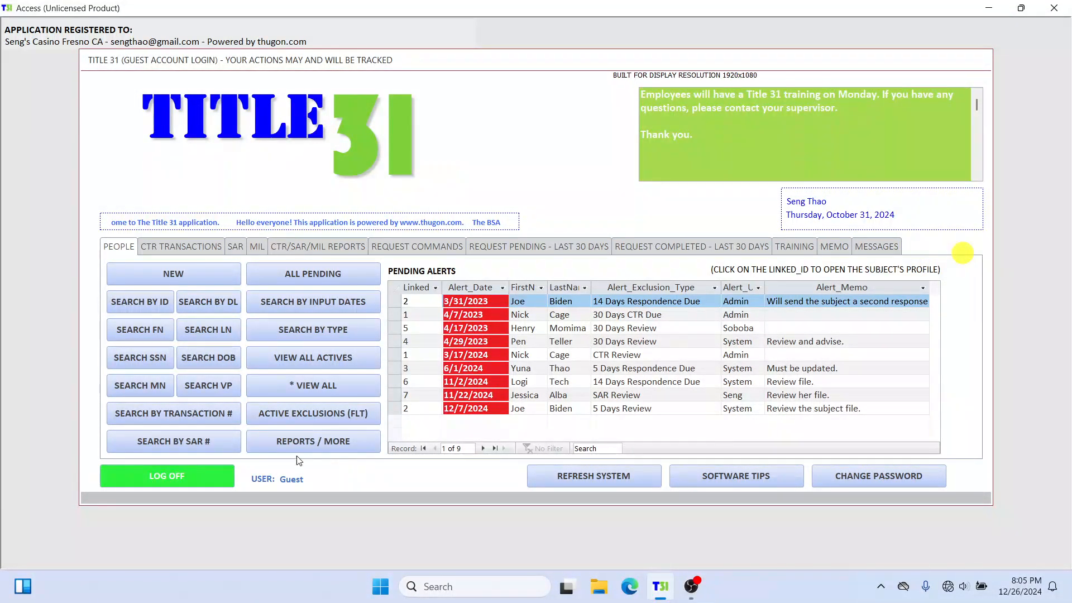
Step: Log off the guest account and return from guest mode to the normal login
{"action": "left_click", "coordinate": [202, 477]}
{"action": "left_click", "coordinate": [424, 409]}
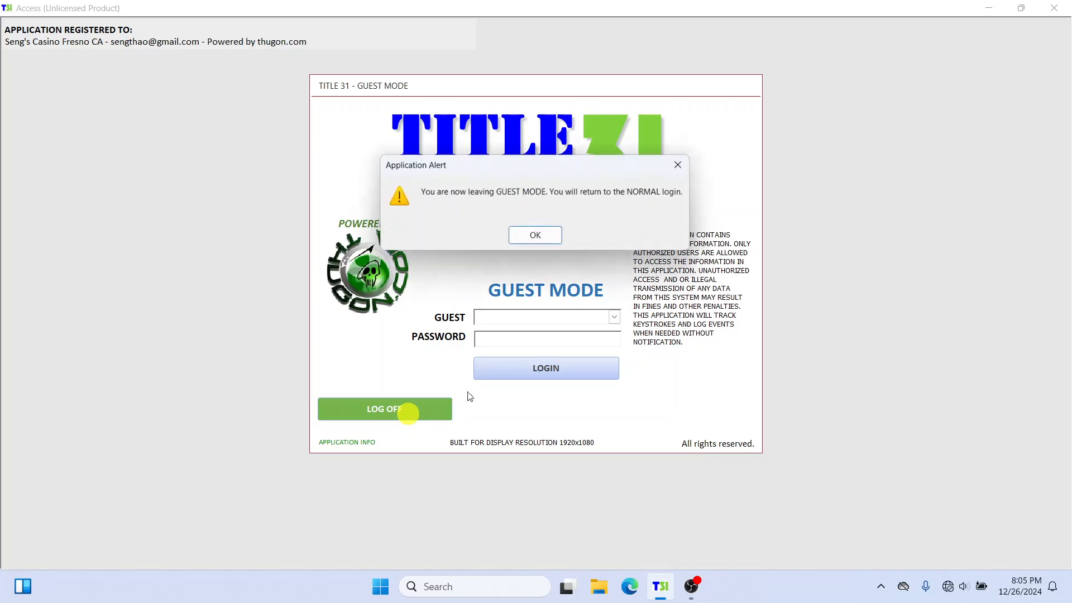
{"action": "left_click", "coordinate": [535, 238]}
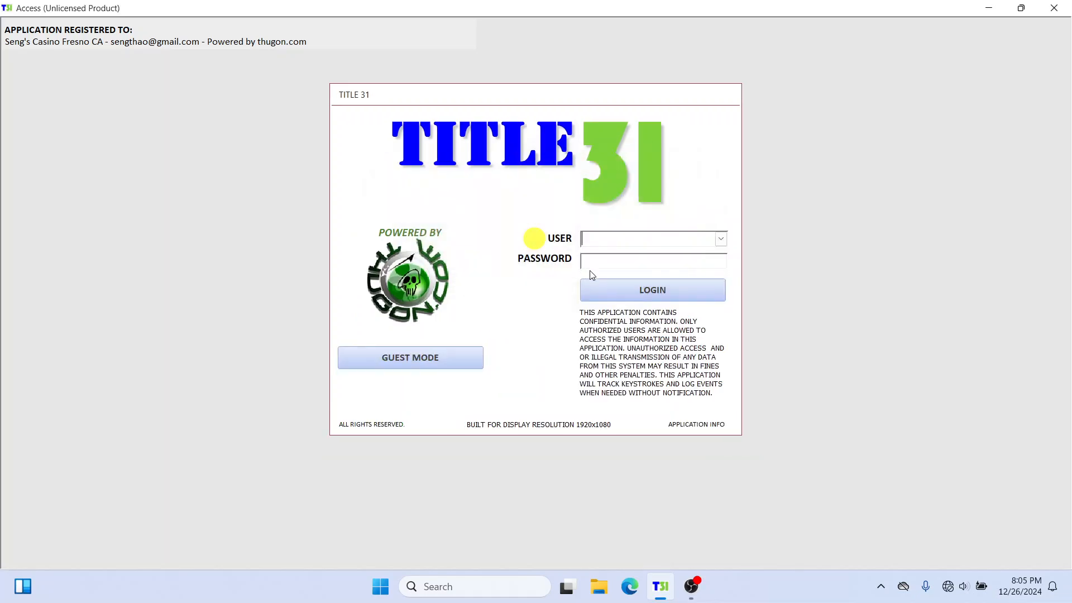
Step: Log in with the standard account used to create the SAR, entering its password
{"action": "left_click", "coordinate": [721, 238]}
{"action": "left_click", "coordinate": [688, 266]}
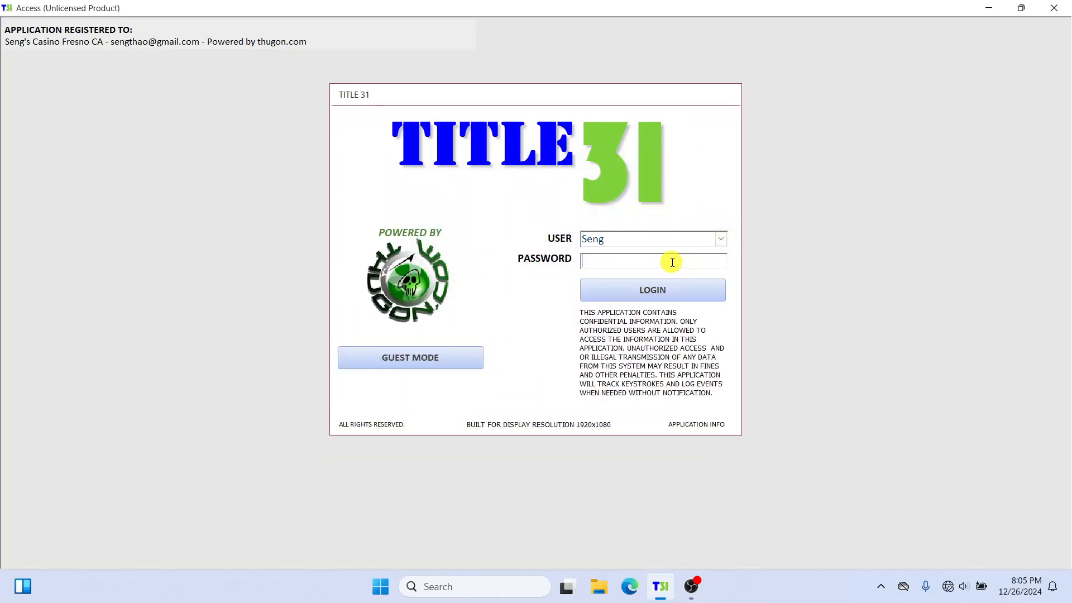
{"action": "left_click", "coordinate": [672, 262]}
{"action": "type", "text": "****"}
{"action": "left_click", "coordinate": [662, 298]}
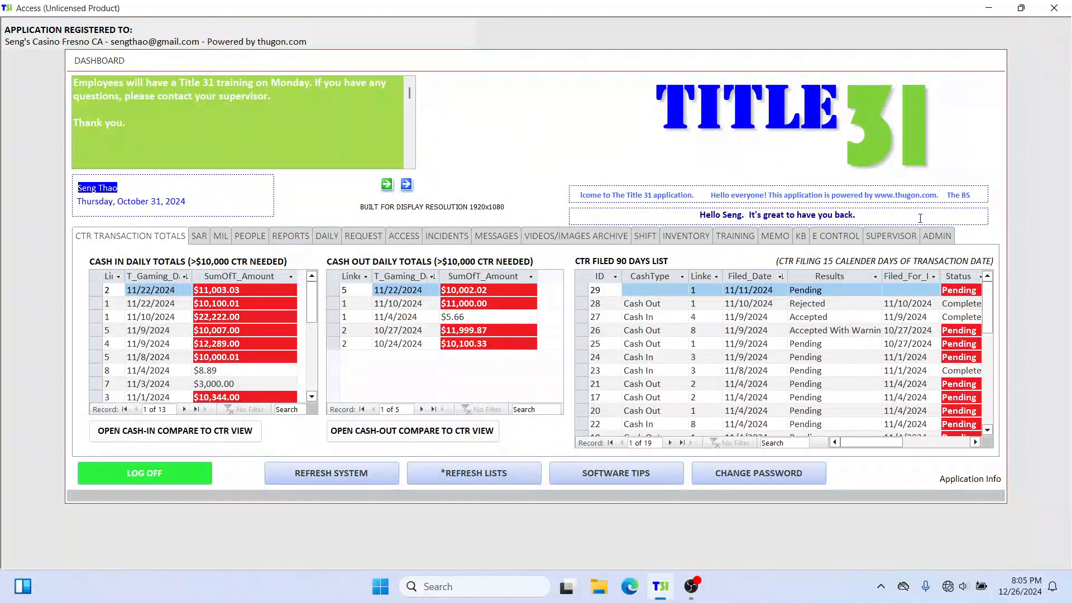
Step: Open the dashboard's Admin Section, authenticating as Manager with the account password
{"action": "left_click", "coordinate": [906, 240]}
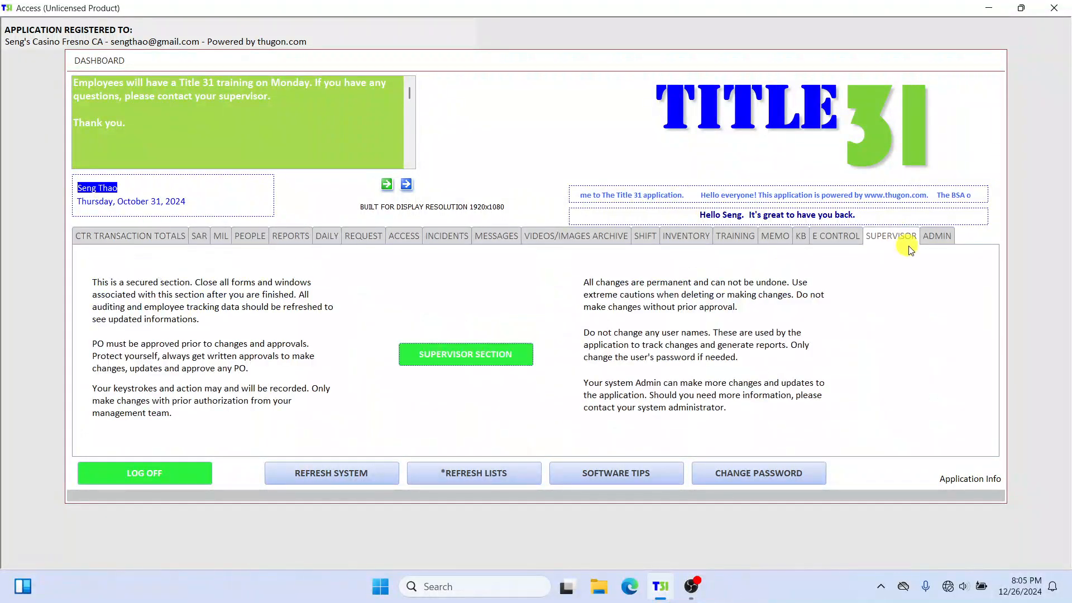
{"action": "left_click", "coordinate": [936, 235]}
{"action": "left_click", "coordinate": [474, 357]}
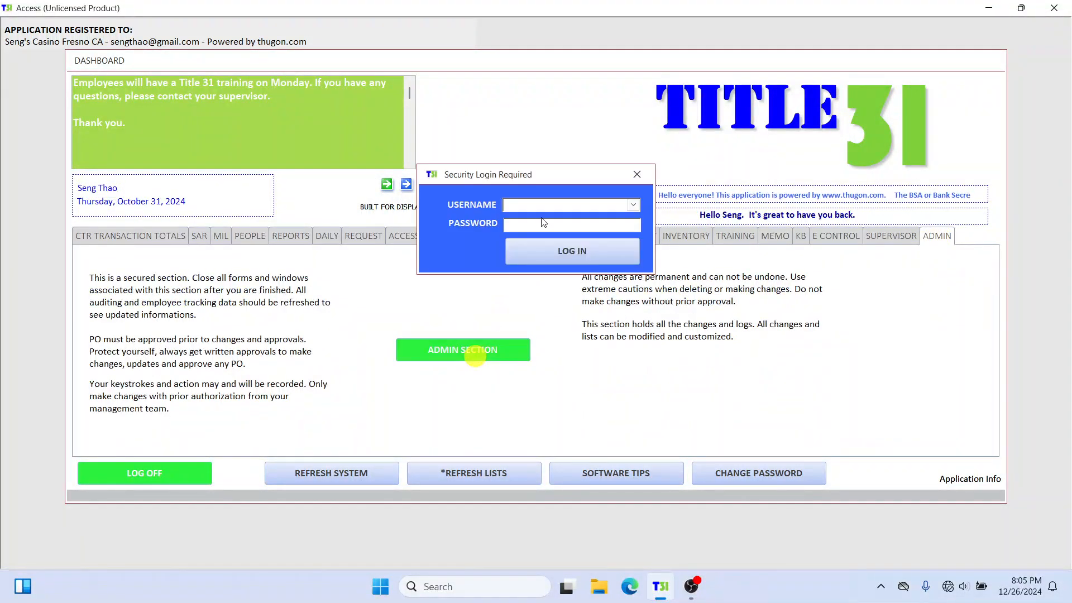
{"action": "left_click", "coordinate": [633, 205]}
{"action": "left_click", "coordinate": [608, 217]}
{"action": "left_click", "coordinate": [585, 225]}
{"action": "type", "text": "*"}
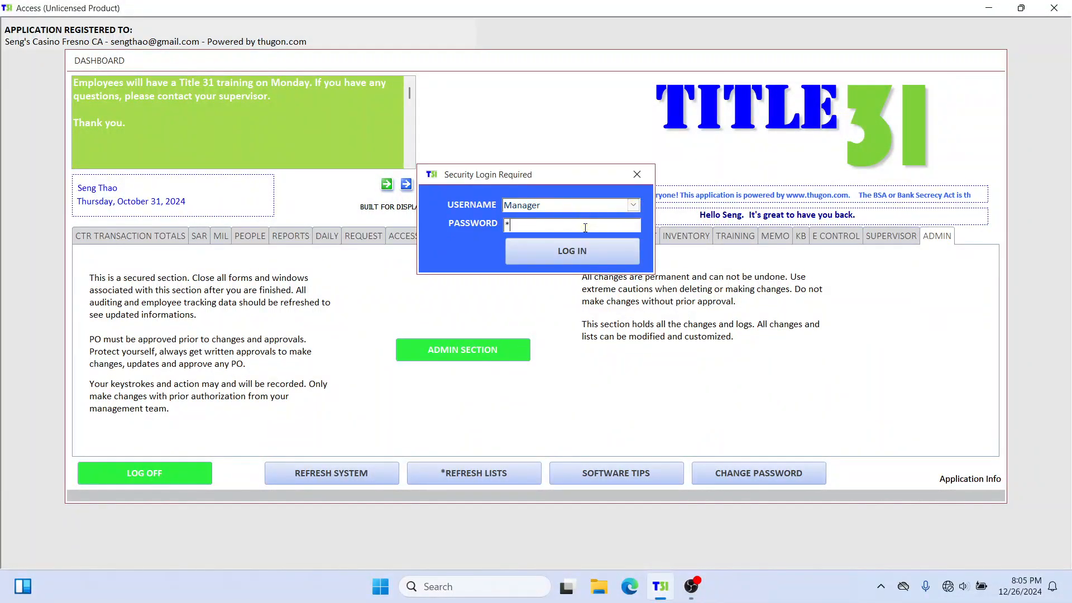
{"action": "type", "text": "***"}
{"action": "left_click", "coordinate": [575, 253]}
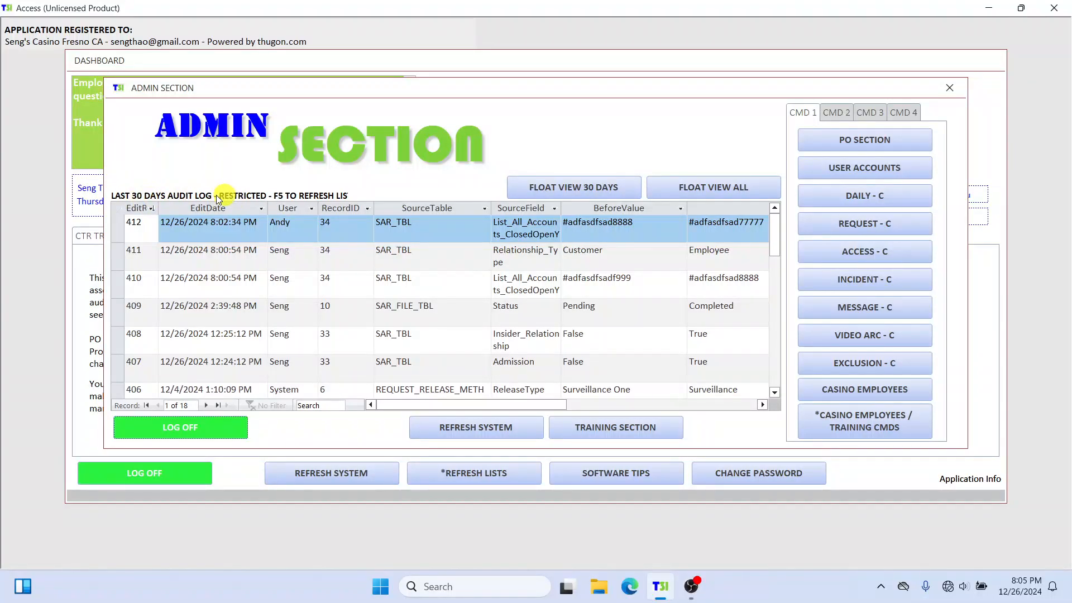
Step: Open the floating view of the complete audit log, review the newest entry's before value, and close the view
{"action": "left_click", "coordinate": [737, 186]}
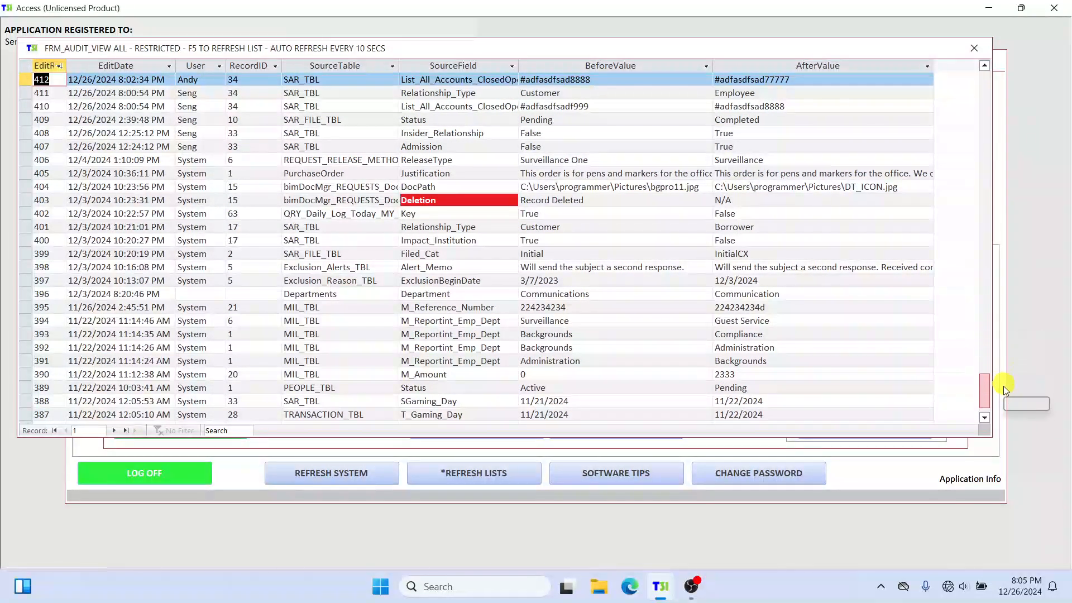
{"action": "left_click_drag", "start_coordinate": [1004, 386], "coordinate": [1005, 399]}
{"action": "left_click_drag", "start_coordinate": [984, 242], "coordinate": [987, 39]}
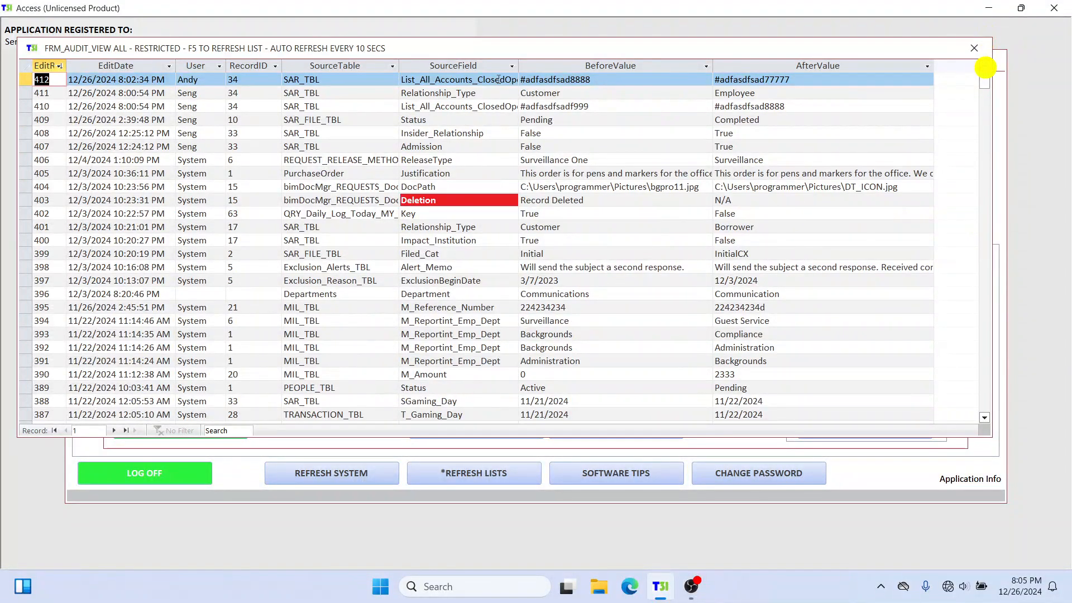
{"action": "left_click", "coordinate": [605, 79]}
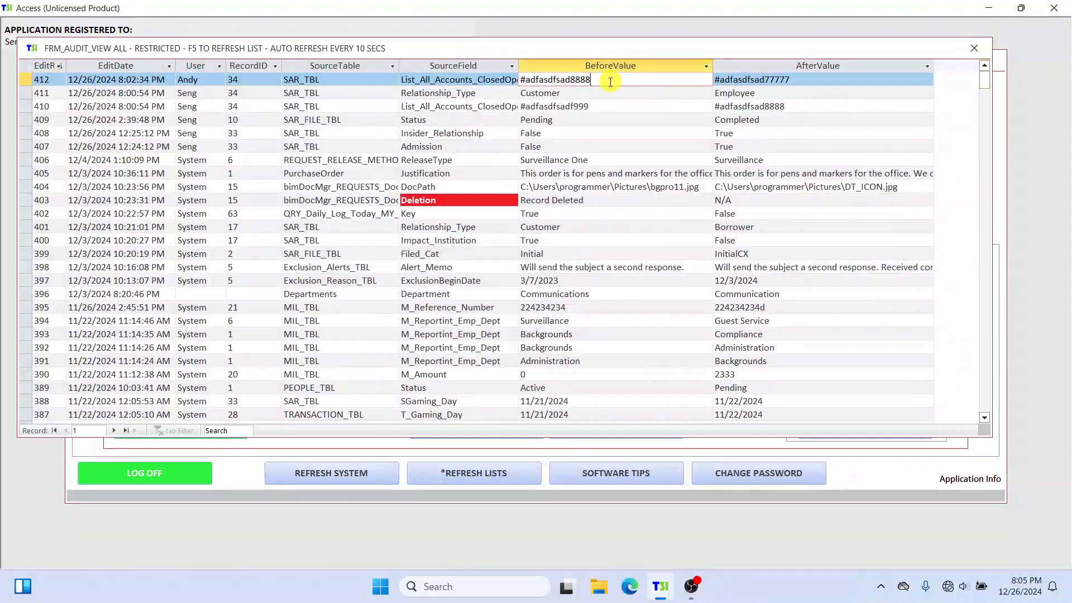
{"action": "left_click", "coordinate": [974, 48]}
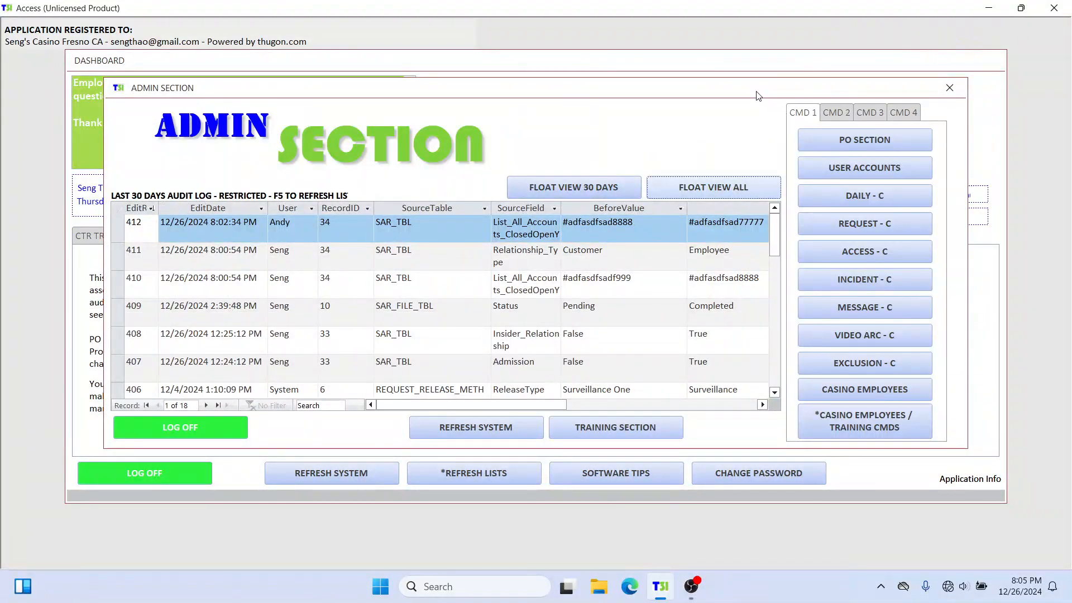
Step: Move the Admin Section window aside and search people by ID for the same person from the dashboard
{"action": "left_click_drag", "start_coordinate": [758, 96], "coordinate": [850, 205]}
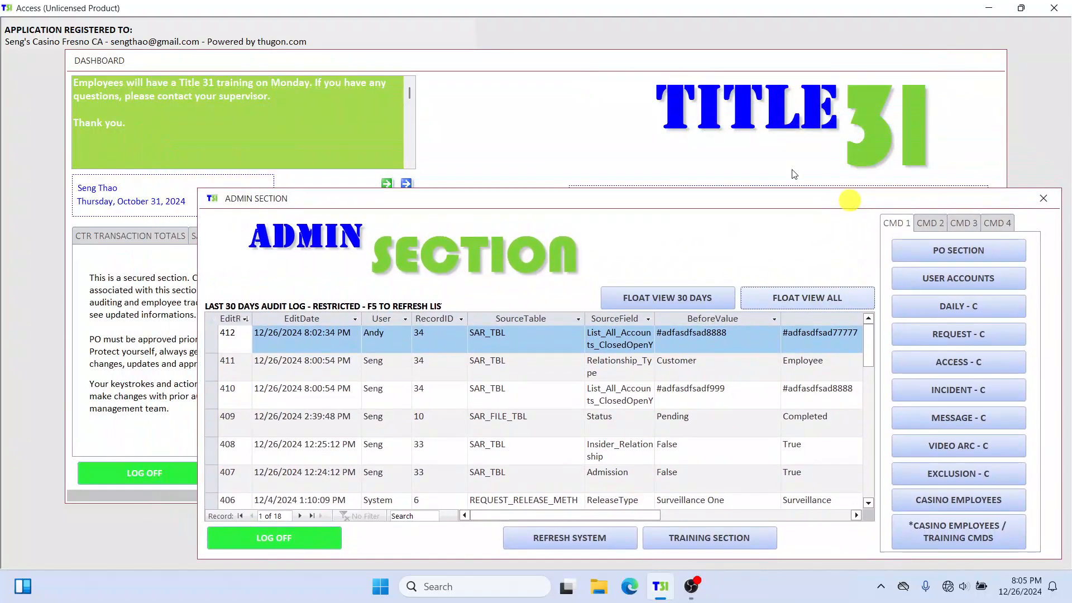
{"action": "left_click", "coordinate": [560, 66]}
{"action": "left_click", "coordinate": [246, 237]}
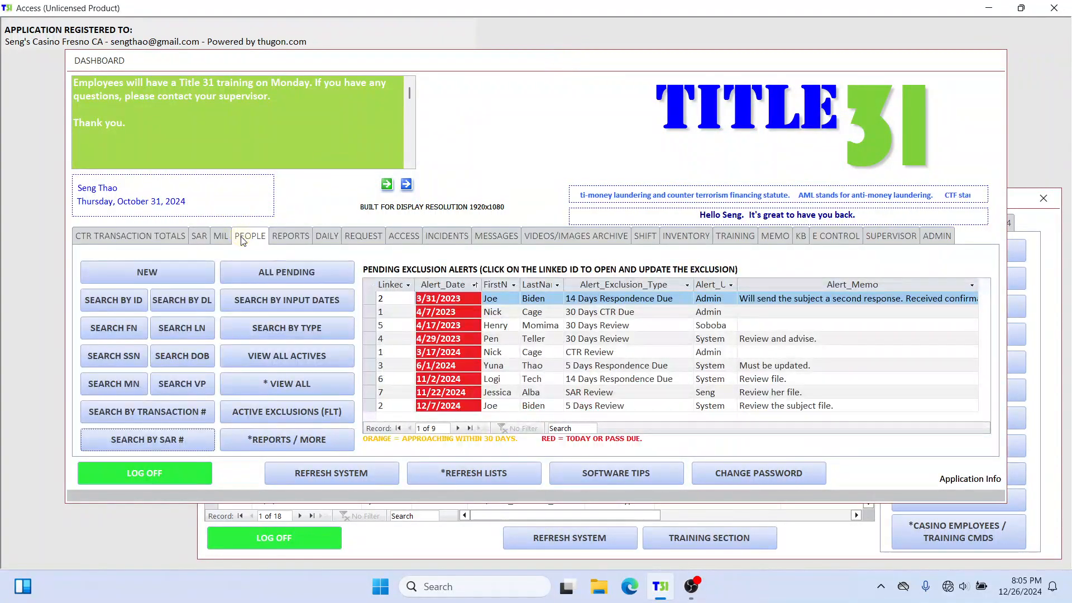
{"action": "left_click", "coordinate": [98, 299]}
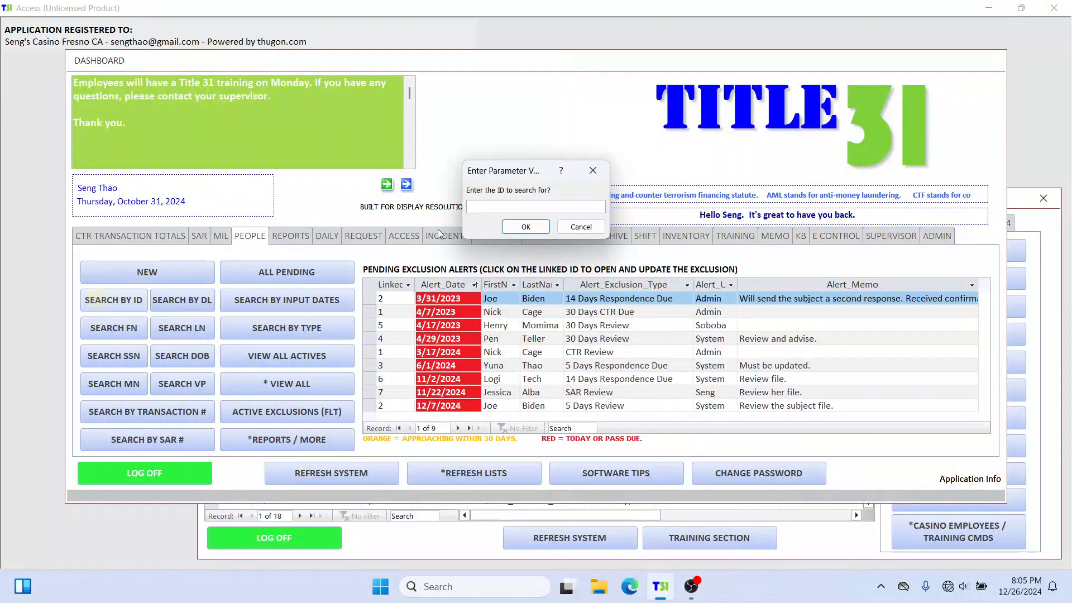
{"action": "type", "text": "2"}
{"action": "left_click", "coordinate": [505, 228]}
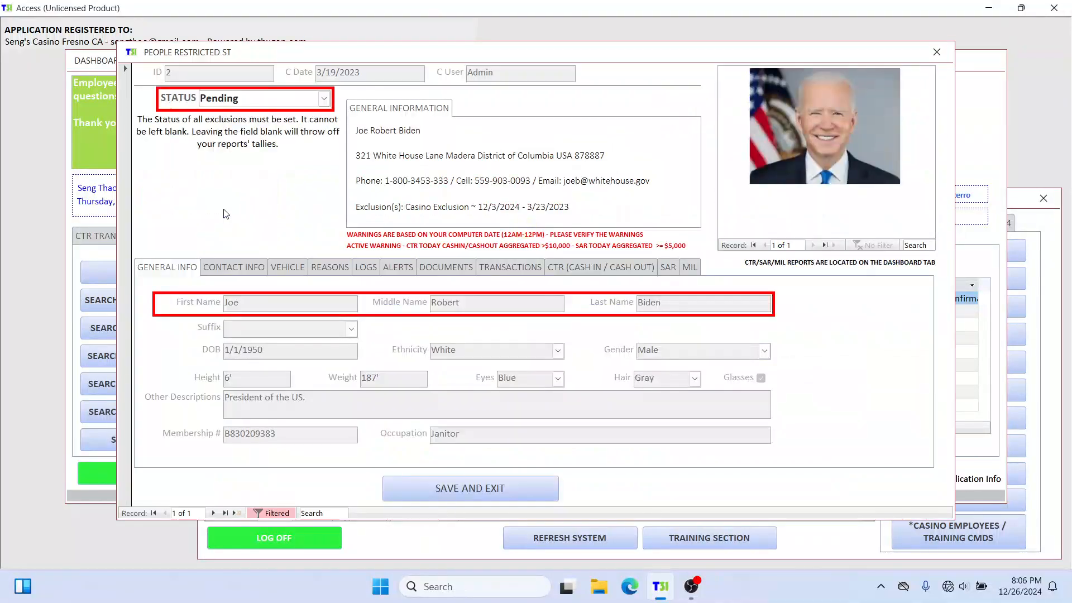
Step: Move the person's profile window aside and open their 12/26/2024 SAR from the SAR list
{"action": "left_click_drag", "start_coordinate": [455, 52], "coordinate": [379, 45]}
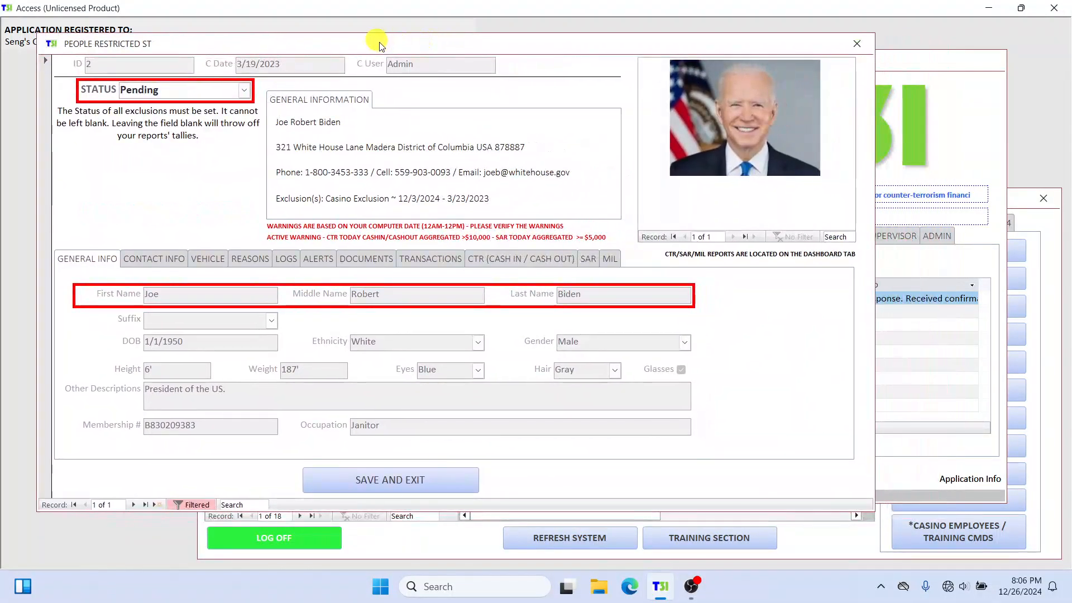
{"action": "left_click", "coordinate": [588, 259]}
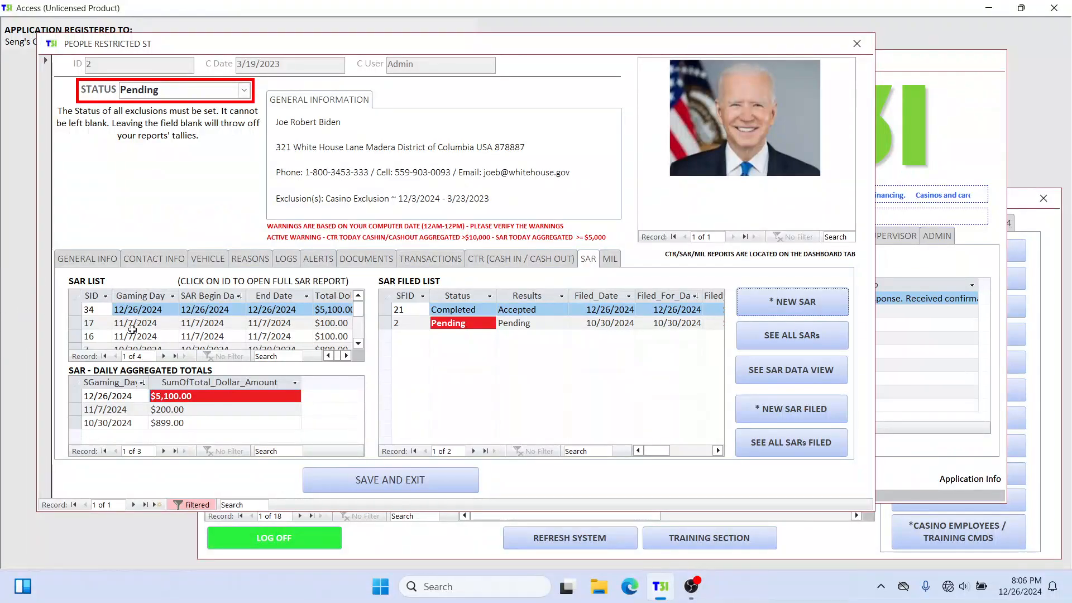
{"action": "left_click", "coordinate": [100, 309]}
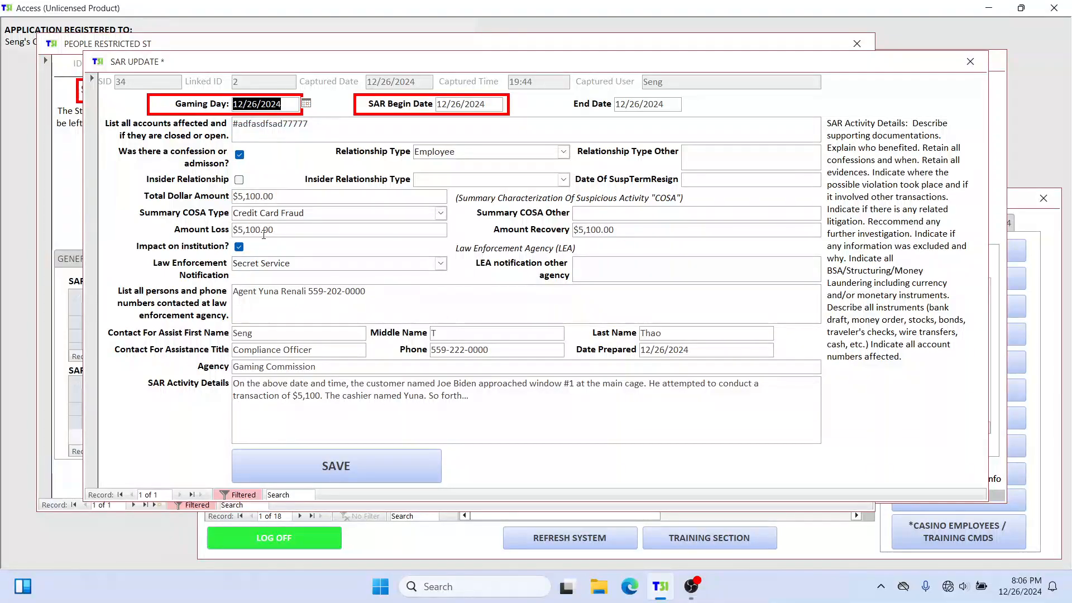
Step: Replace the account number in the SAR's list of affected accounts, keeping the leading #, and save the SAR
{"action": "left_click", "coordinate": [222, 231]}
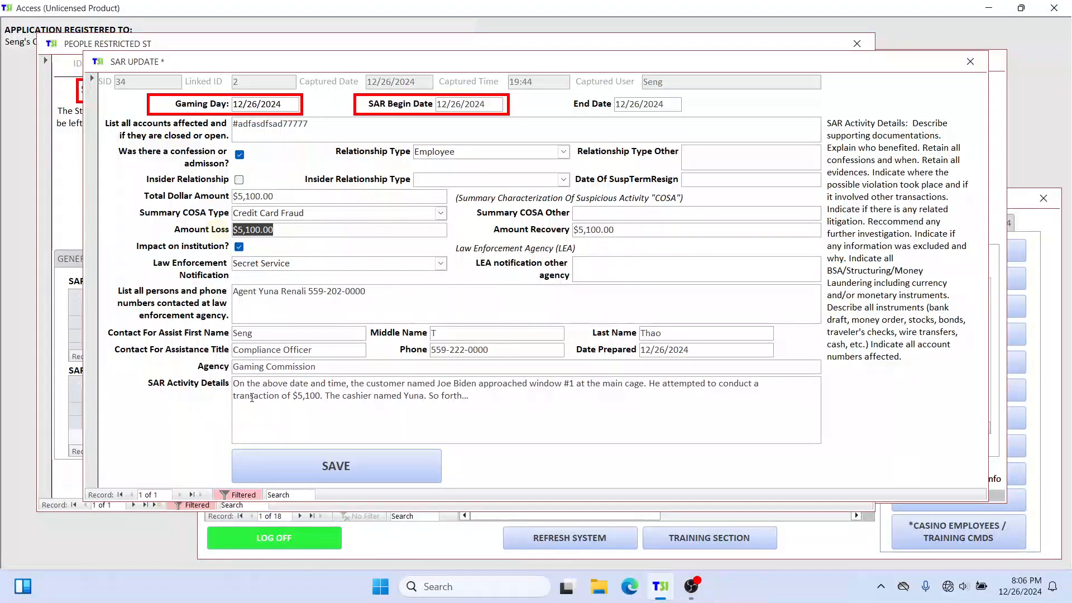
{"action": "left_click_drag", "start_coordinate": [329, 124], "coordinate": [245, 125]}
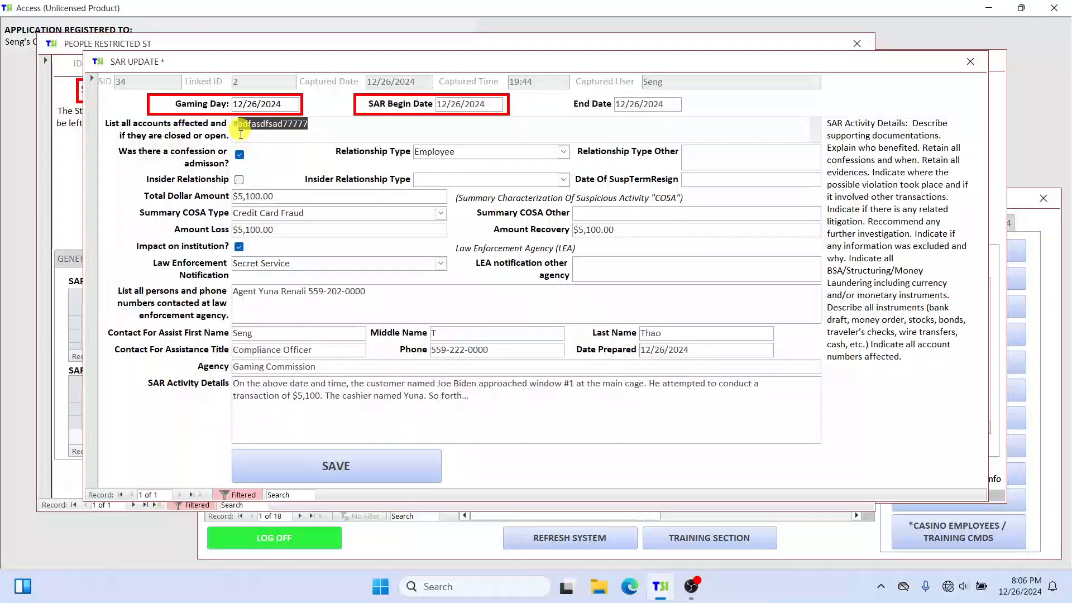
{"action": "type", "text": "12345"}
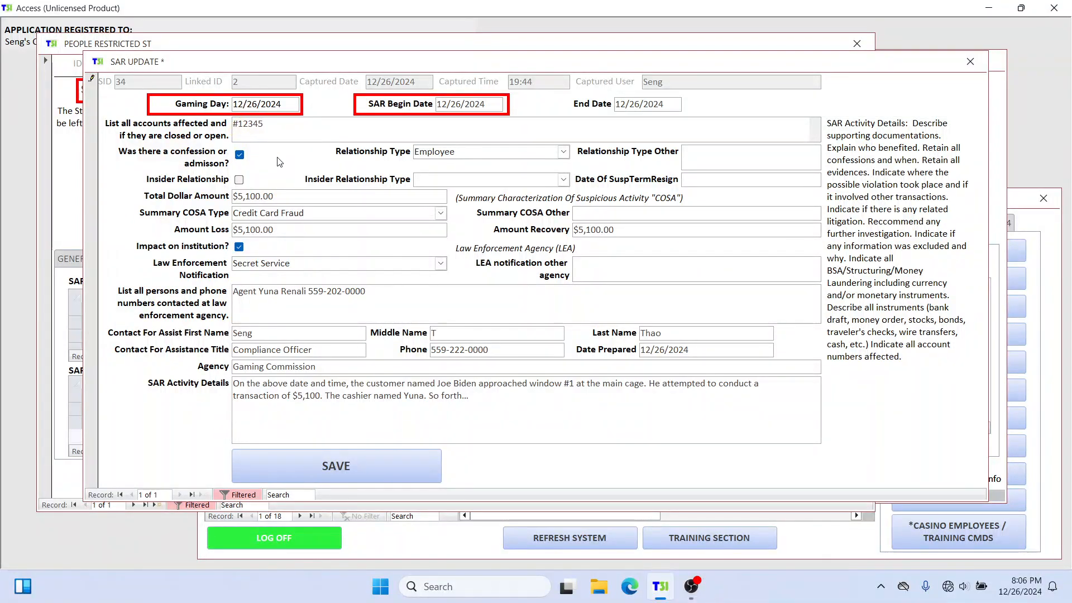
{"action": "left_click", "coordinate": [410, 463]}
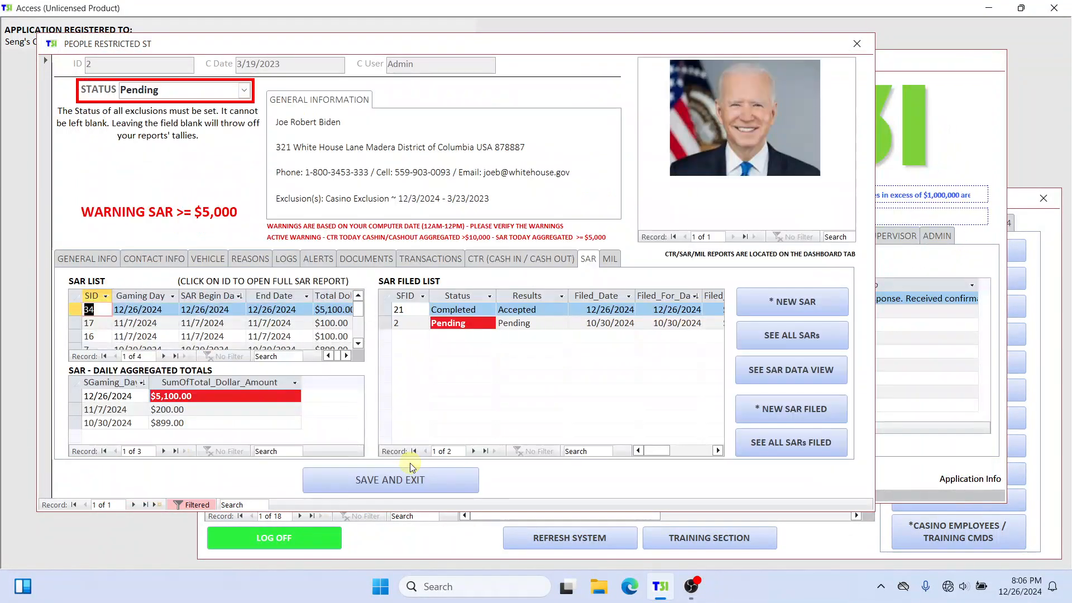
Step: Refresh the Admin Section's audit log, check the newest entry's after value, user and edit date, and close the section
{"action": "left_click", "coordinate": [1050, 226]}
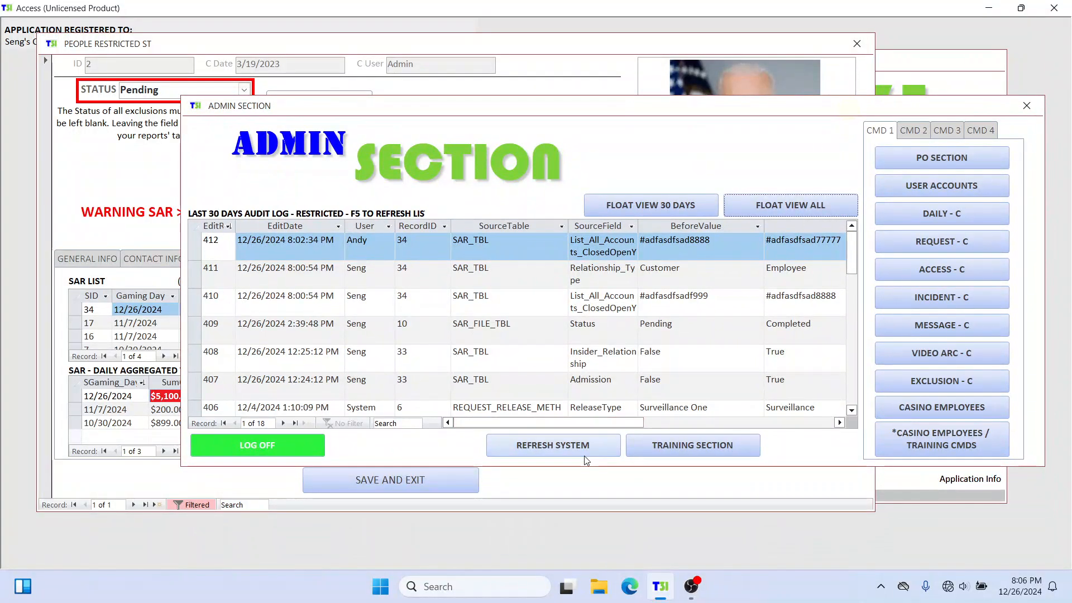
{"action": "left_click", "coordinate": [584, 450]}
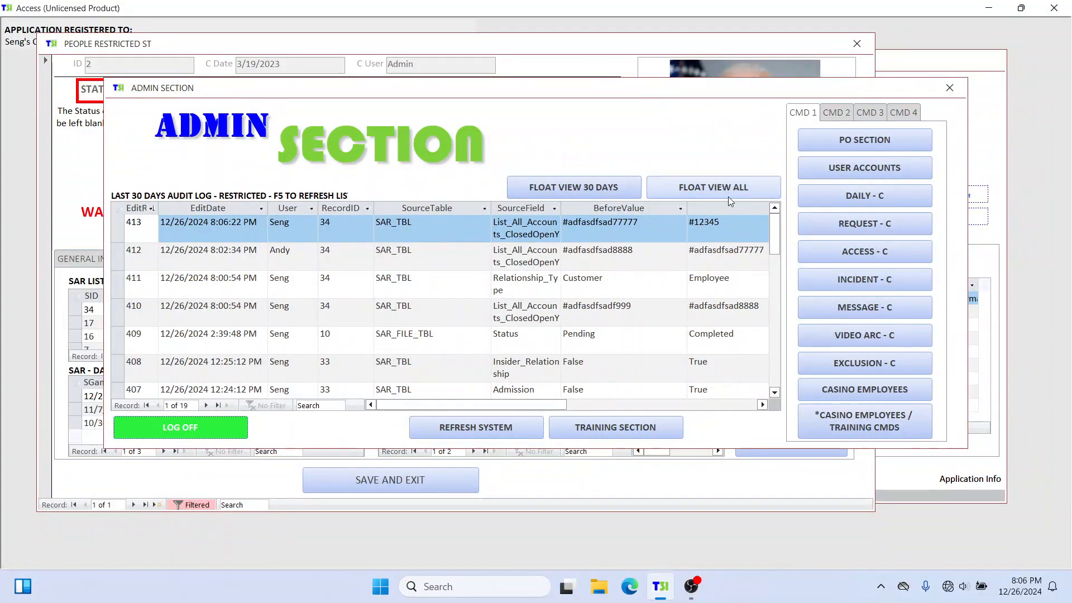
{"action": "left_click", "coordinate": [700, 227]}
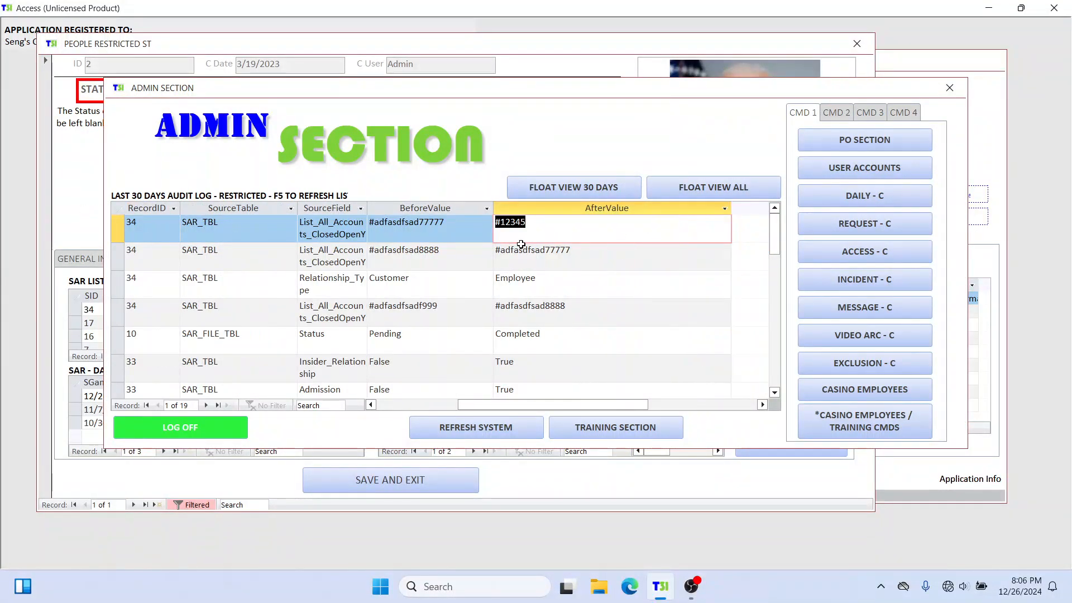
{"action": "left_click_drag", "start_coordinate": [539, 406], "coordinate": [392, 406]}
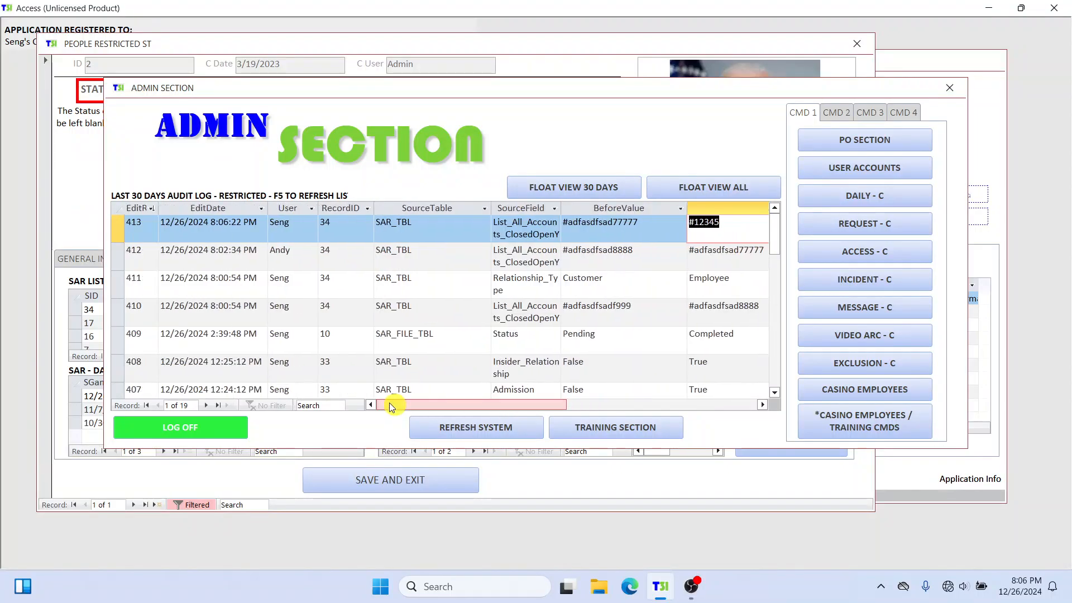
{"action": "left_click", "coordinate": [290, 225]}
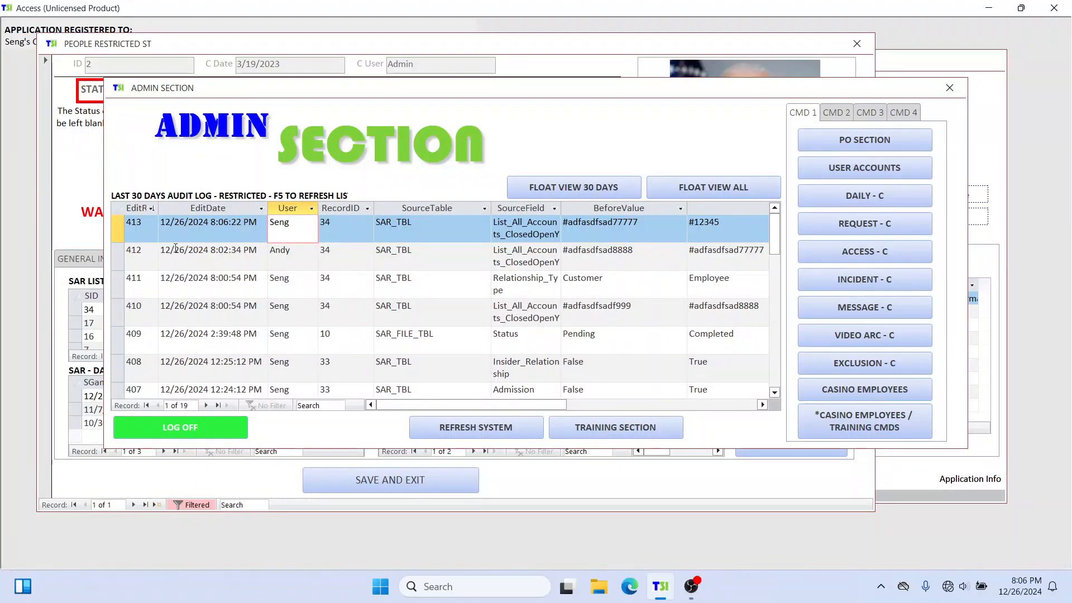
{"action": "left_click_drag", "start_coordinate": [174, 224], "coordinate": [249, 237]}
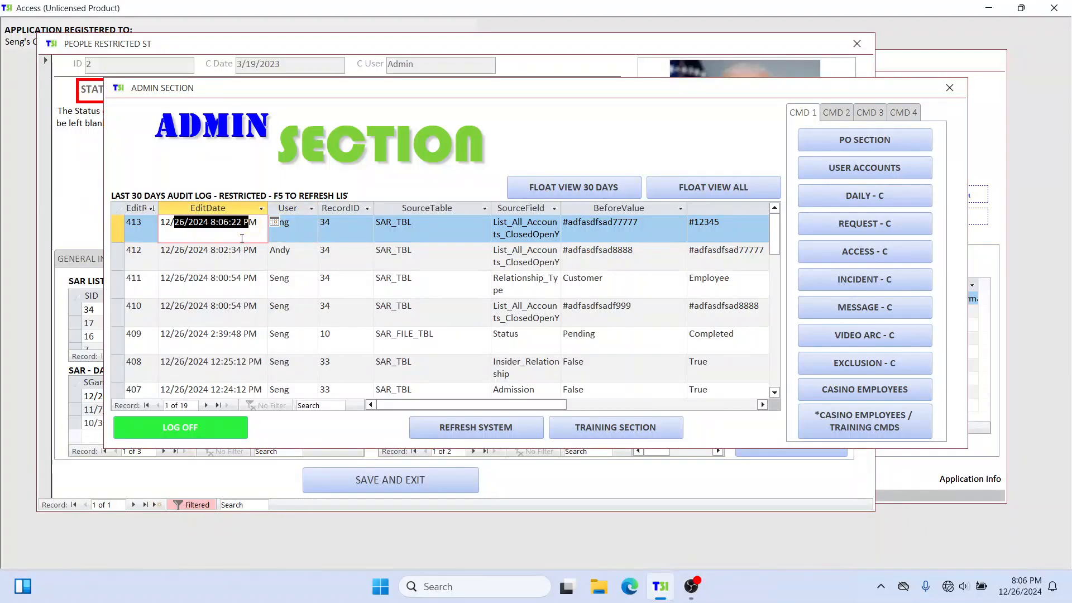
{"action": "left_click", "coordinate": [948, 88]}
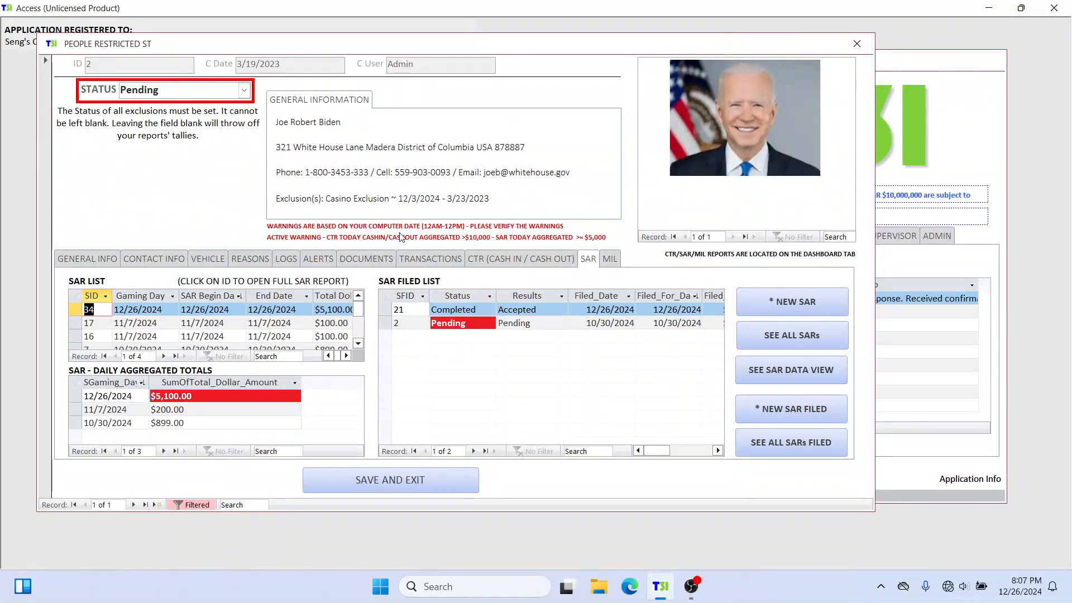
Step: Open the person's 12/26/2024 SAR, mark Insider Relationship while keeping the confession or admission option checked, and save the SAR
{"action": "left_click", "coordinate": [100, 309]}
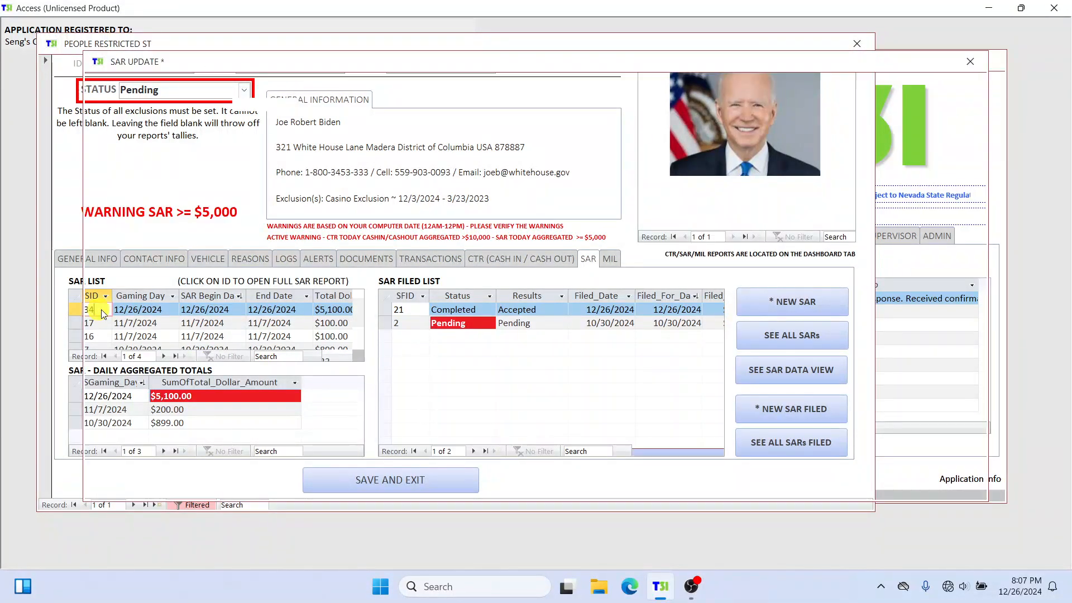
{"action": "left_click_drag", "start_coordinate": [502, 67], "coordinate": [535, 109]}
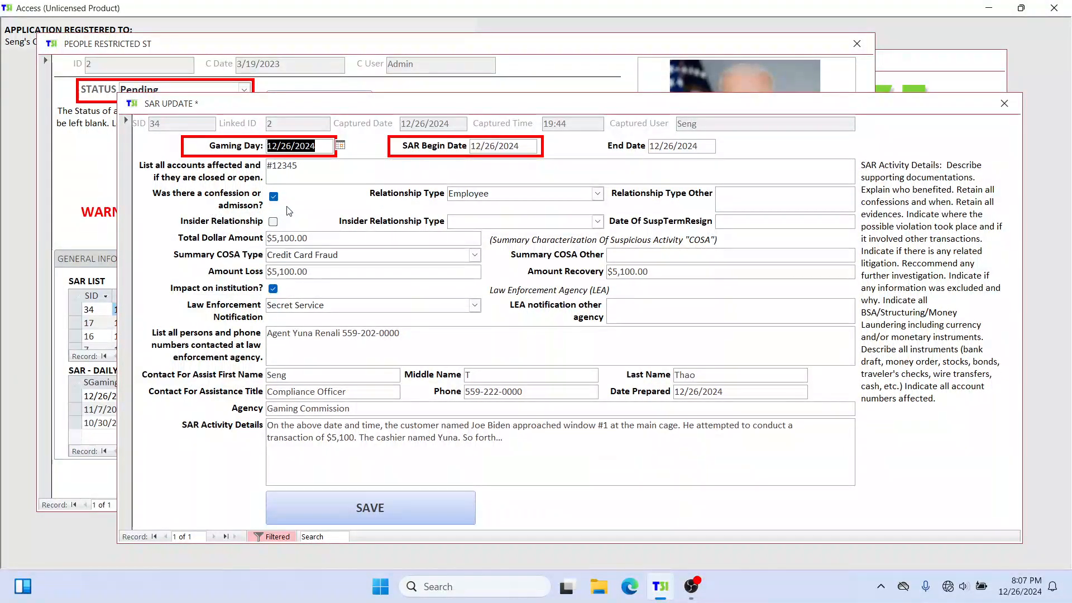
{"action": "left_click", "coordinate": [273, 221]}
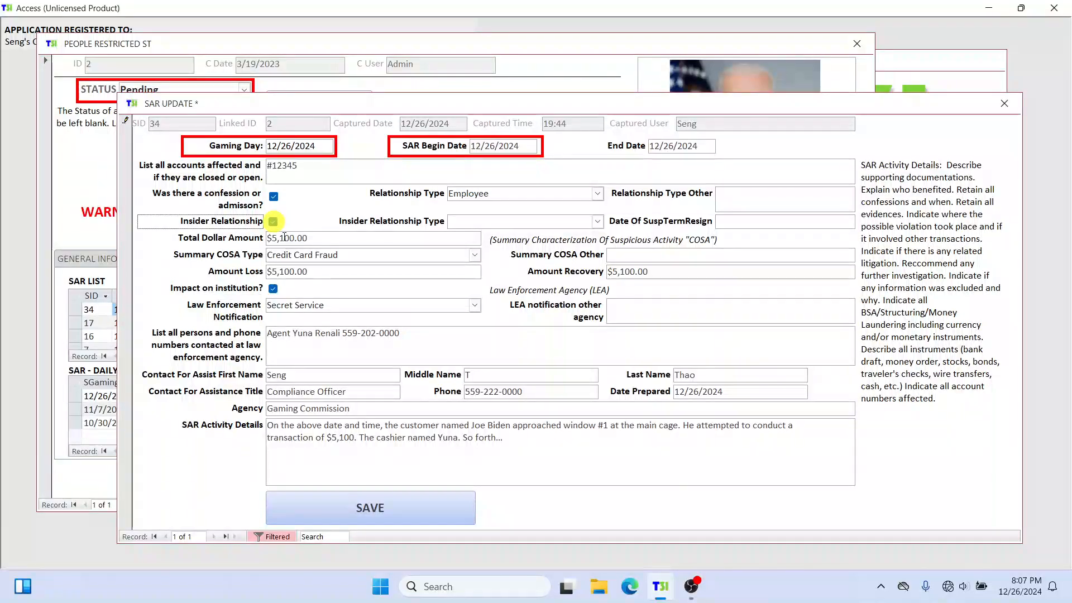
{"action": "left_click", "coordinate": [273, 221]}
{"action": "left_click", "coordinate": [273, 196]}
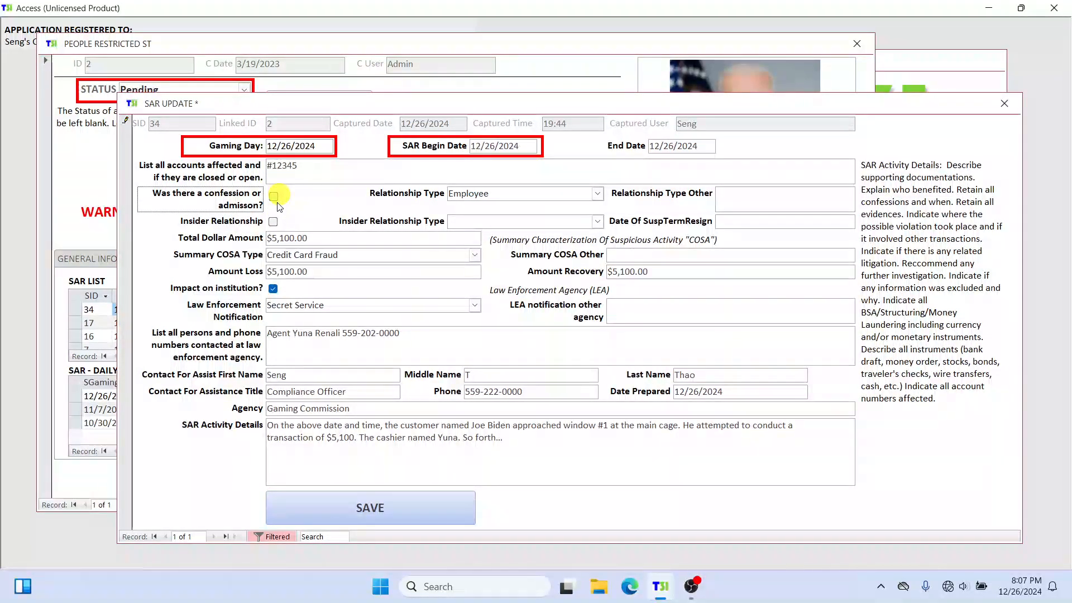
{"action": "left_click", "coordinate": [274, 196]}
{"action": "left_click", "coordinate": [273, 221]}
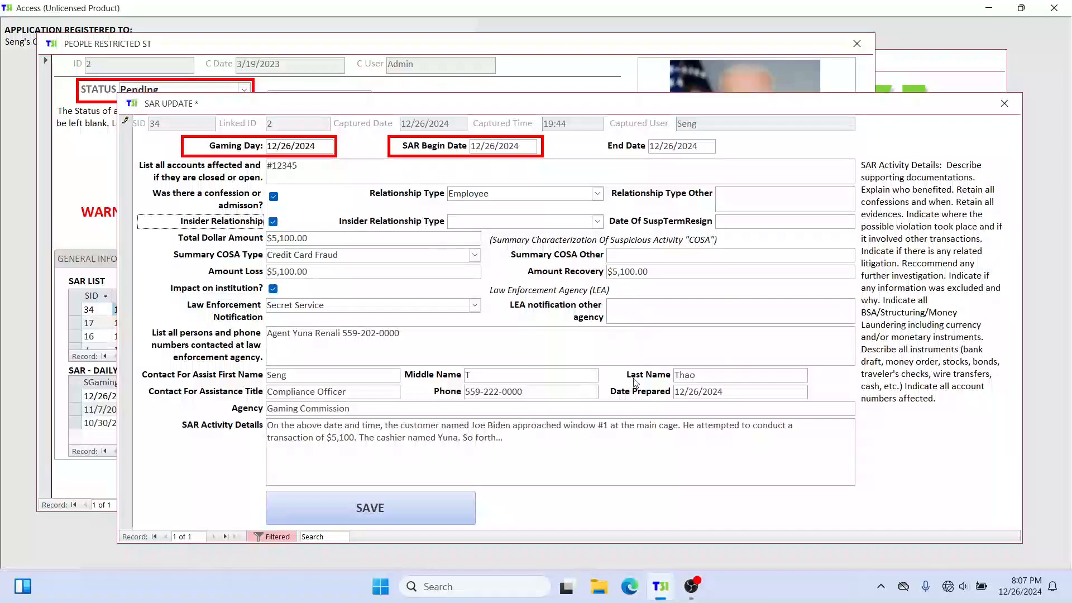
{"action": "left_click", "coordinate": [413, 509]}
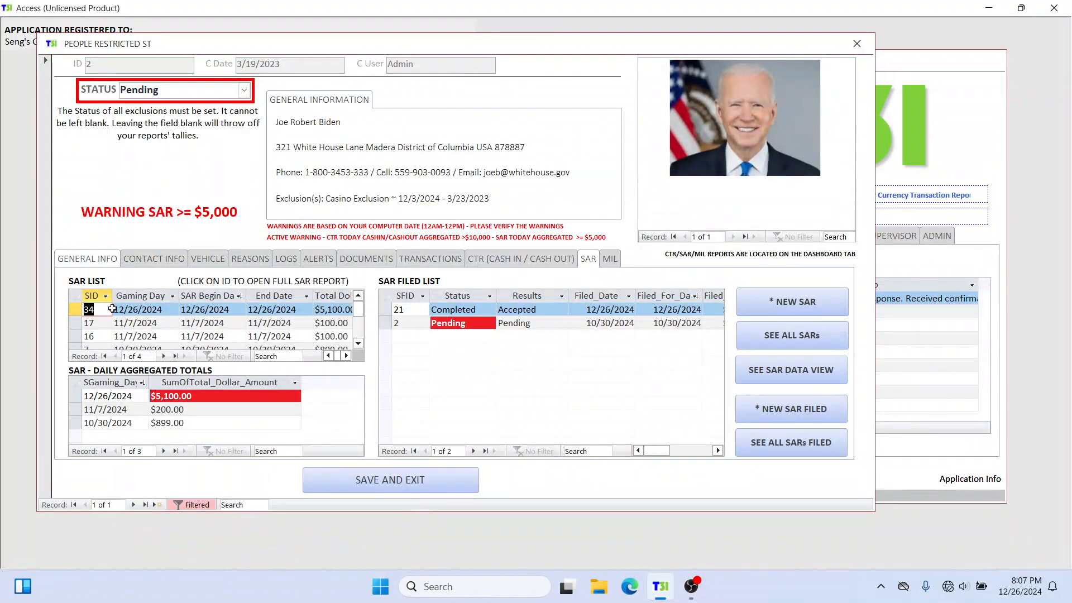
Step: Reopen the 12/26/2024 SAR, uncheck the confession or admission and Insider Relationship options, and close the SAR and the person's profile
{"action": "left_click", "coordinate": [90, 309]}
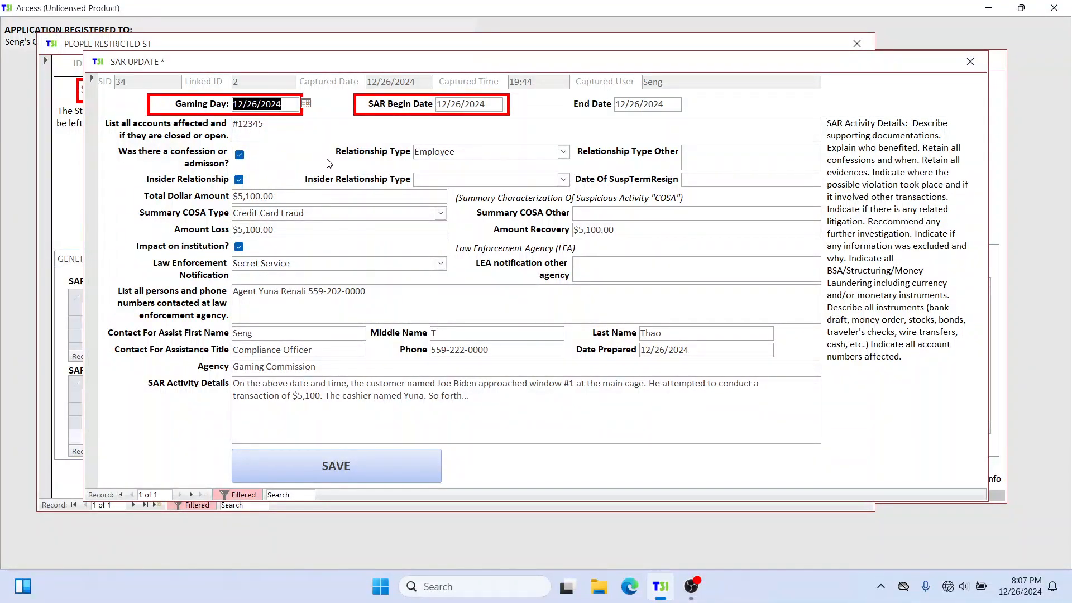
{"action": "left_click", "coordinate": [240, 156]}
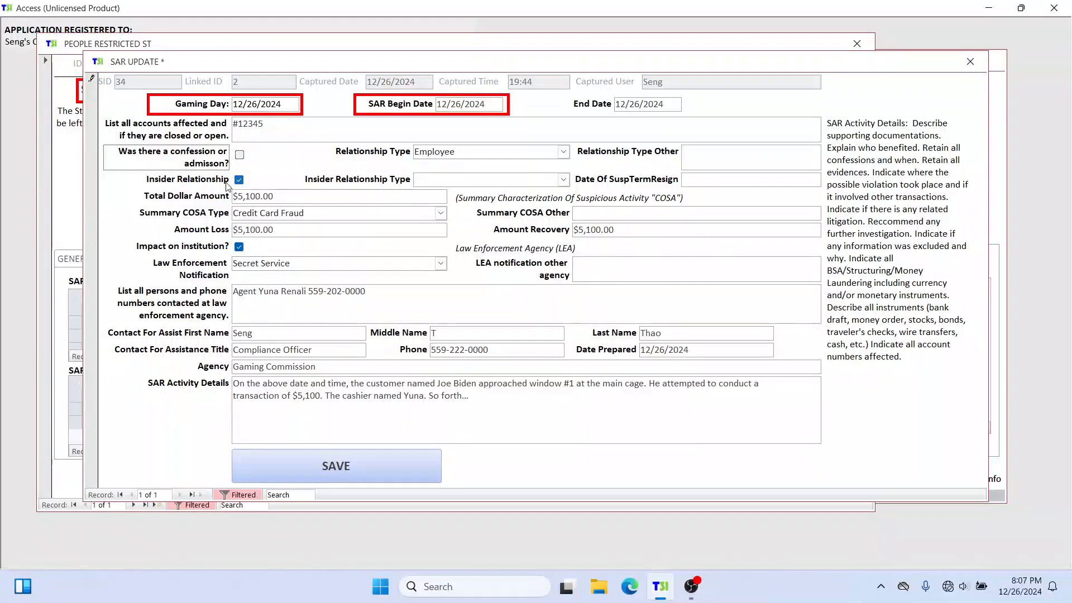
{"action": "left_click", "coordinate": [239, 180]}
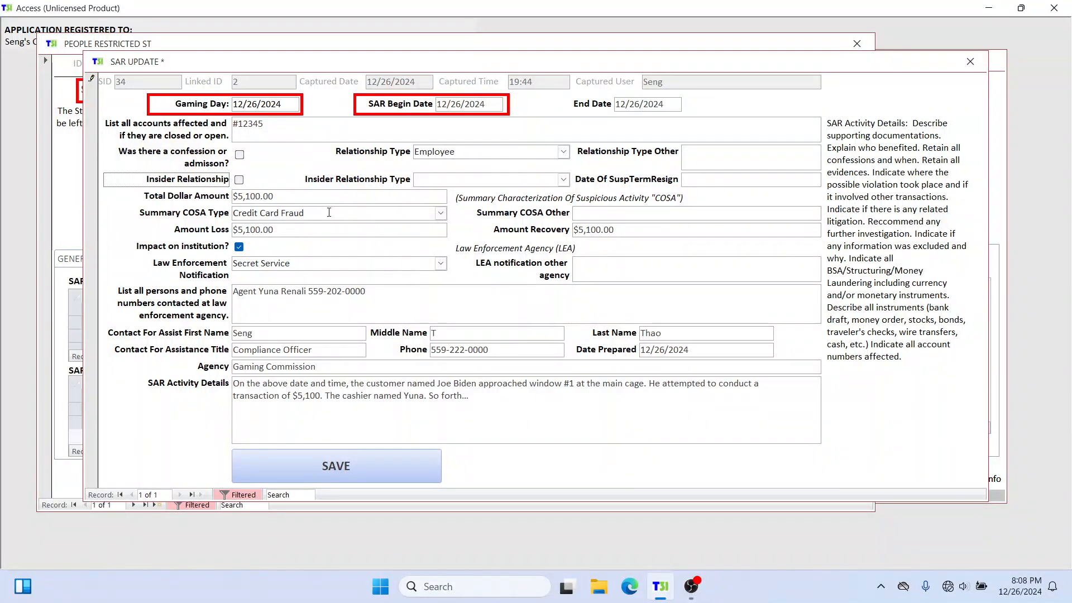
{"action": "left_click", "coordinate": [302, 166]}
{"action": "left_click", "coordinate": [969, 62]}
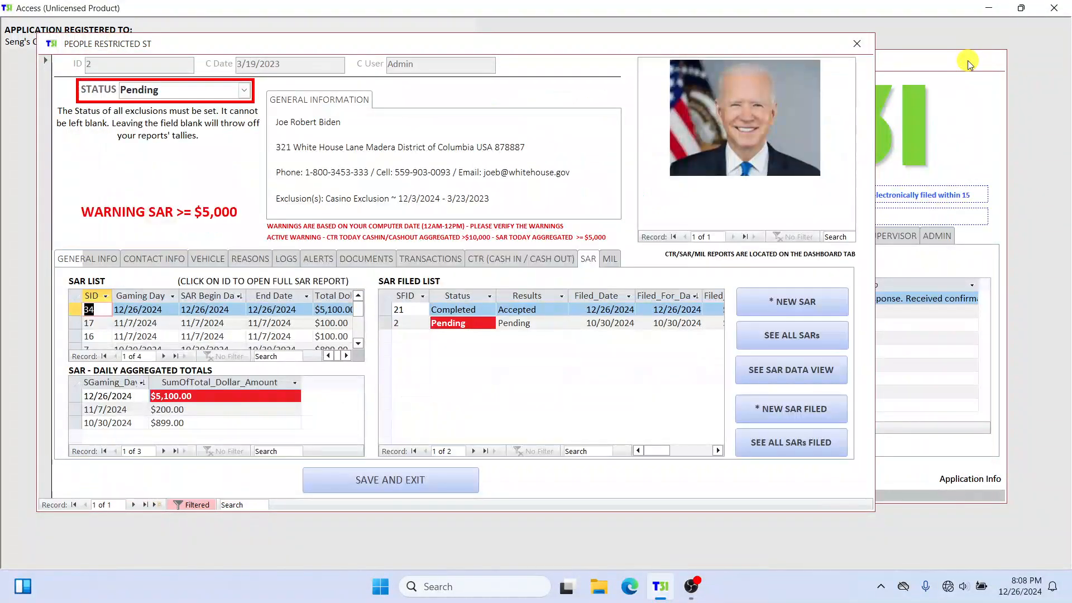
{"action": "left_click", "coordinate": [857, 44]}
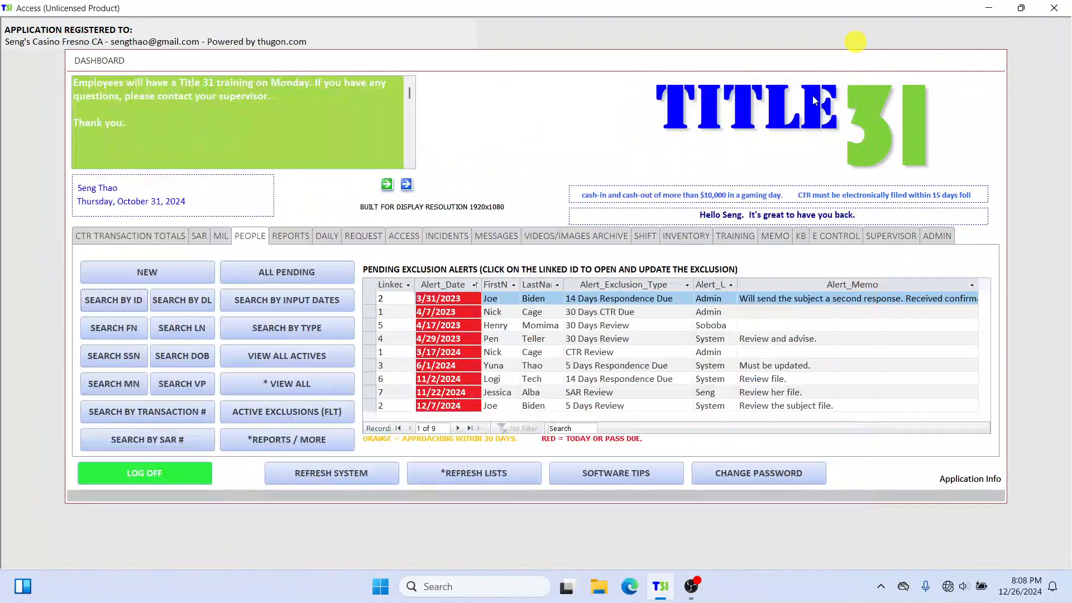
Step: Log in to the Admin Section from the dashboard with the Manager username and the account password
{"action": "left_click", "coordinate": [936, 235]}
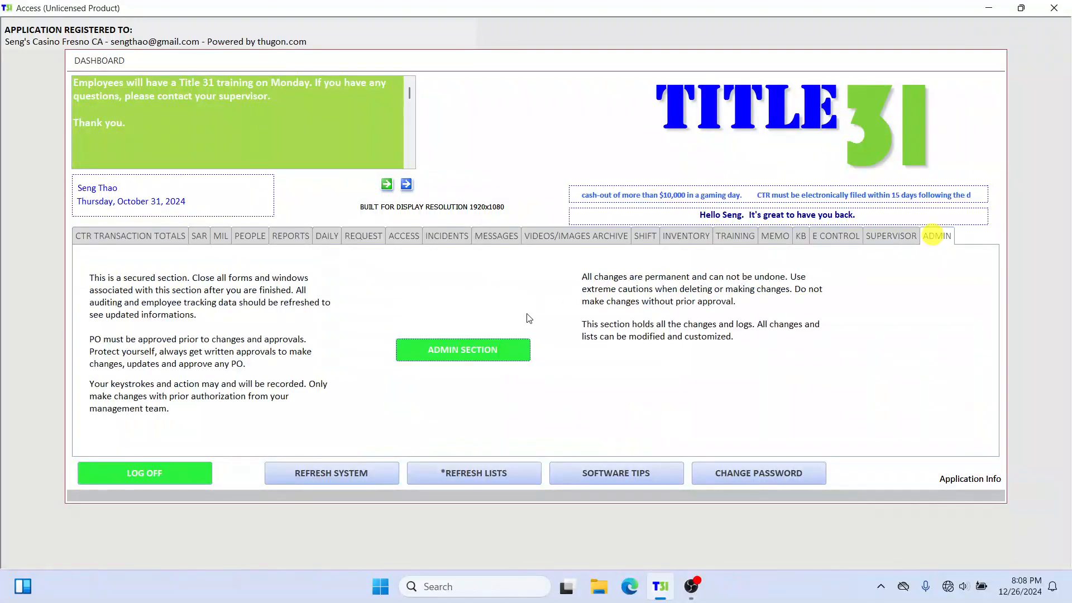
{"action": "left_click", "coordinate": [510, 346]}
{"action": "left_click", "coordinate": [633, 205]}
{"action": "left_click", "coordinate": [619, 218]}
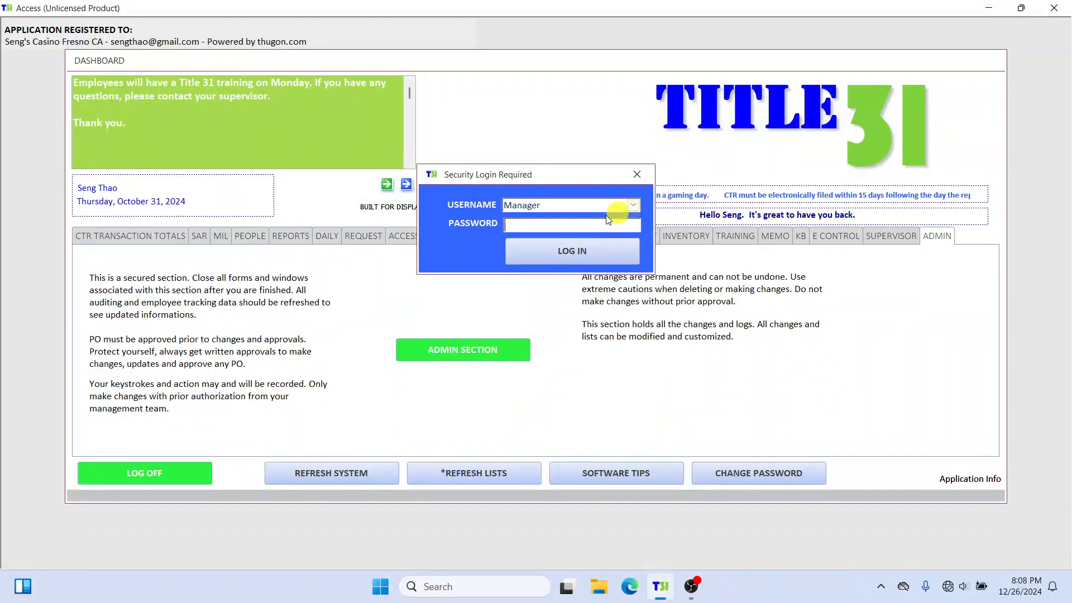
{"action": "left_click", "coordinate": [607, 224]}
{"action": "type", "text": "*****"}
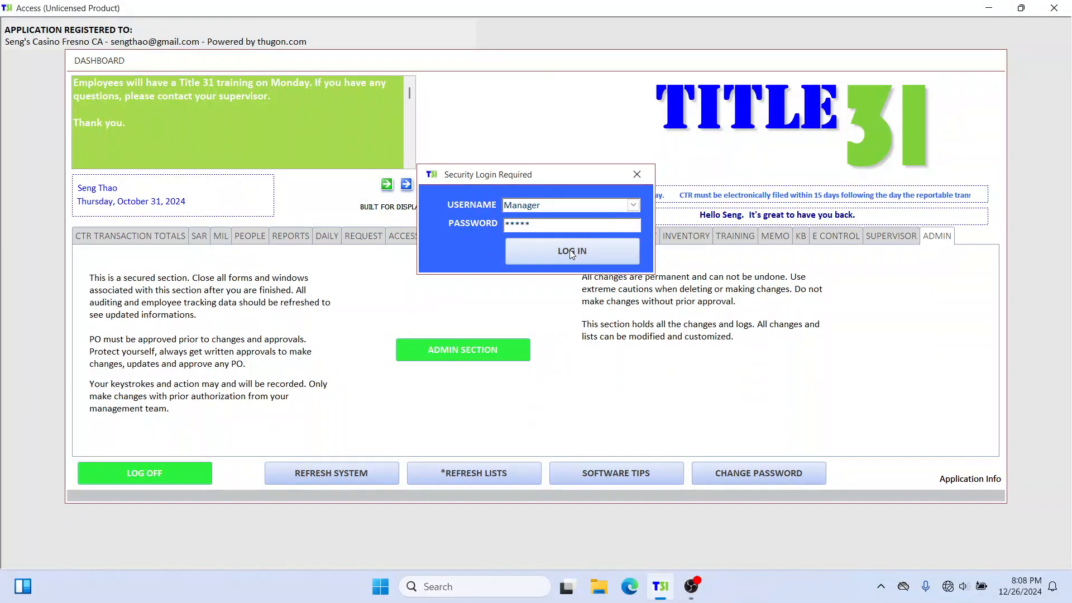
{"action": "key", "text": "BackSpace"}
{"action": "key", "text": "BackSpace"}
{"action": "key", "text": "BackSpace"}
{"action": "key", "text": "BackSpace"}
{"action": "key", "text": "BackSpace"}
{"action": "type", "text": "***"}
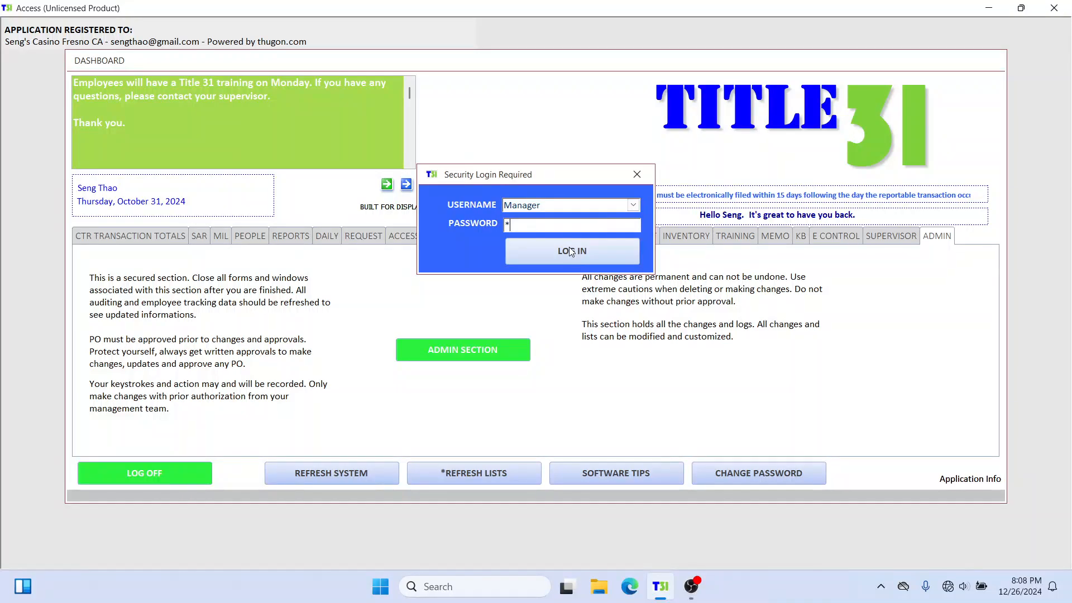
{"action": "left_click", "coordinate": [571, 251]}
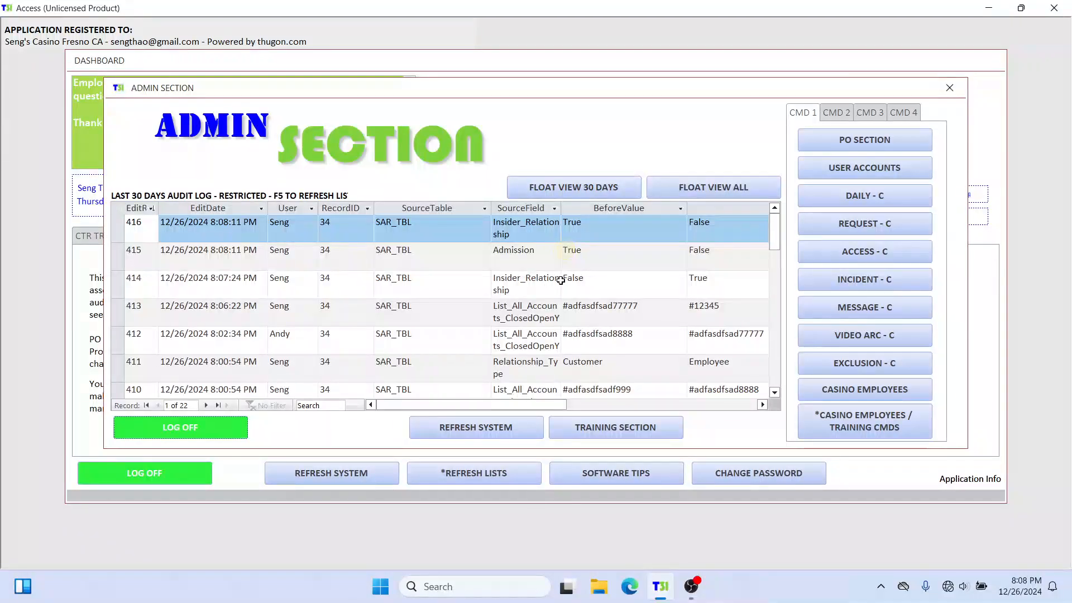
Step: Open the complete audit log in a floating view, examine the two newest entries' source fields, after values and user, and close the Admin Section
{"action": "left_click", "coordinate": [741, 187]}
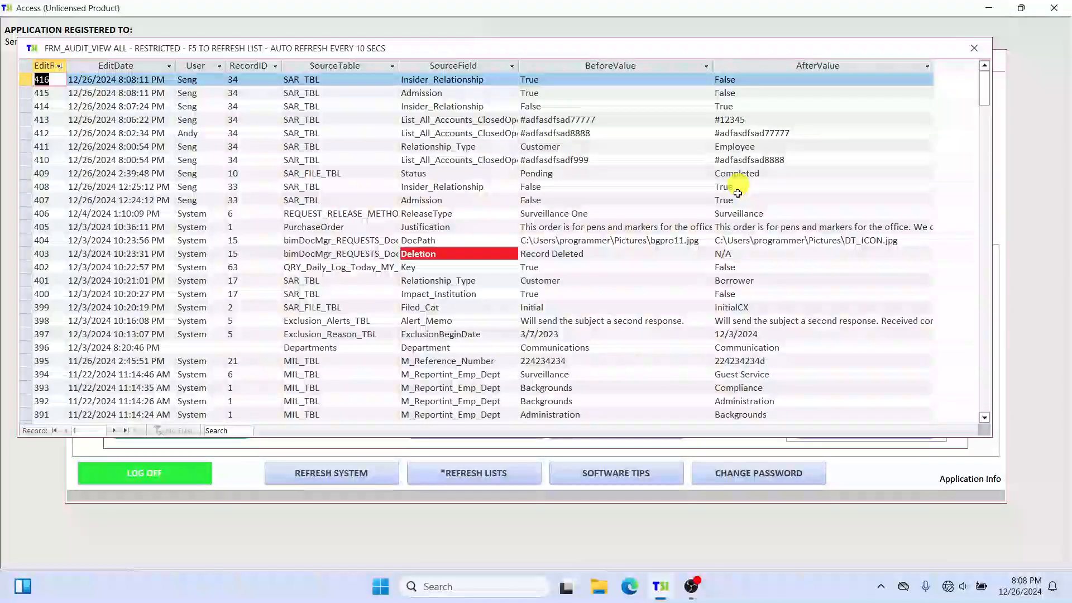
{"action": "left_click_drag", "start_coordinate": [461, 49], "coordinate": [503, 46]}
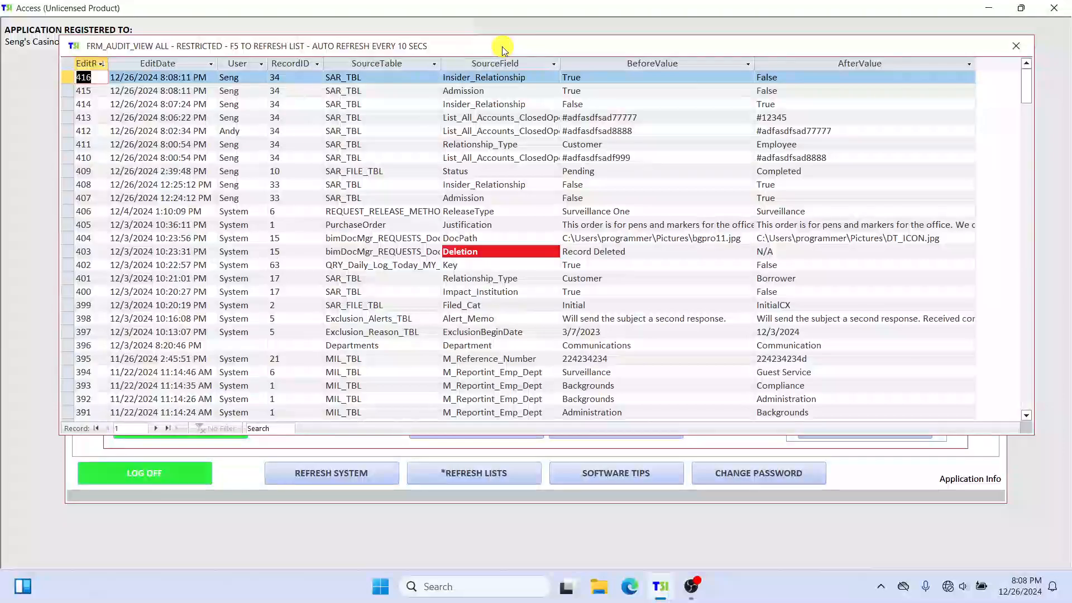
{"action": "left_click_drag", "start_coordinate": [70, 77], "coordinate": [72, 90]}
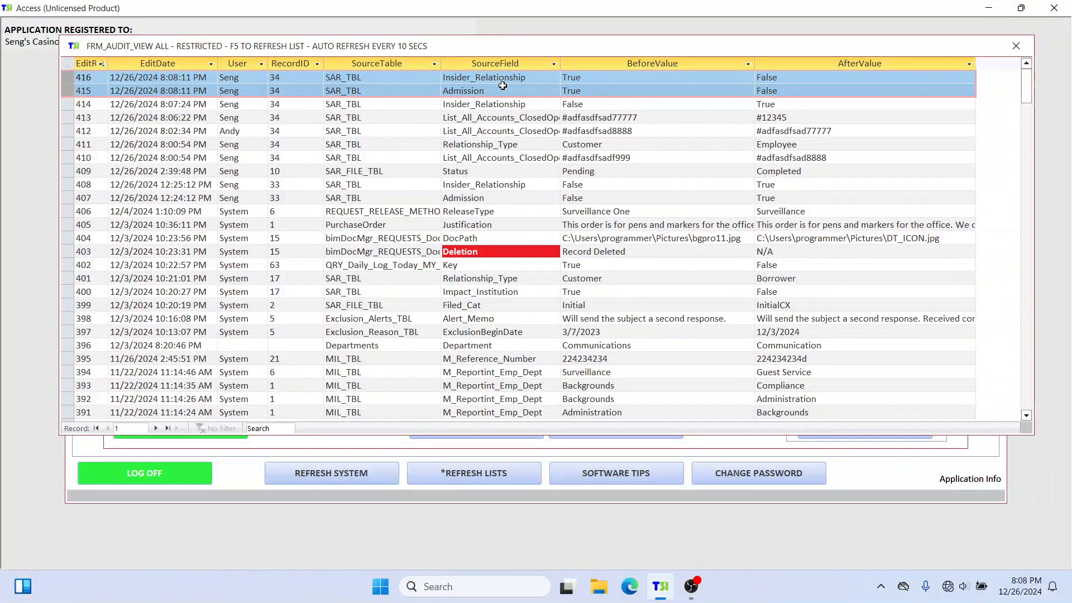
{"action": "left_click_drag", "start_coordinate": [534, 75], "coordinate": [442, 91]}
{"action": "left_click_drag", "start_coordinate": [71, 77], "coordinate": [70, 91]}
{"action": "left_click", "coordinate": [788, 77]}
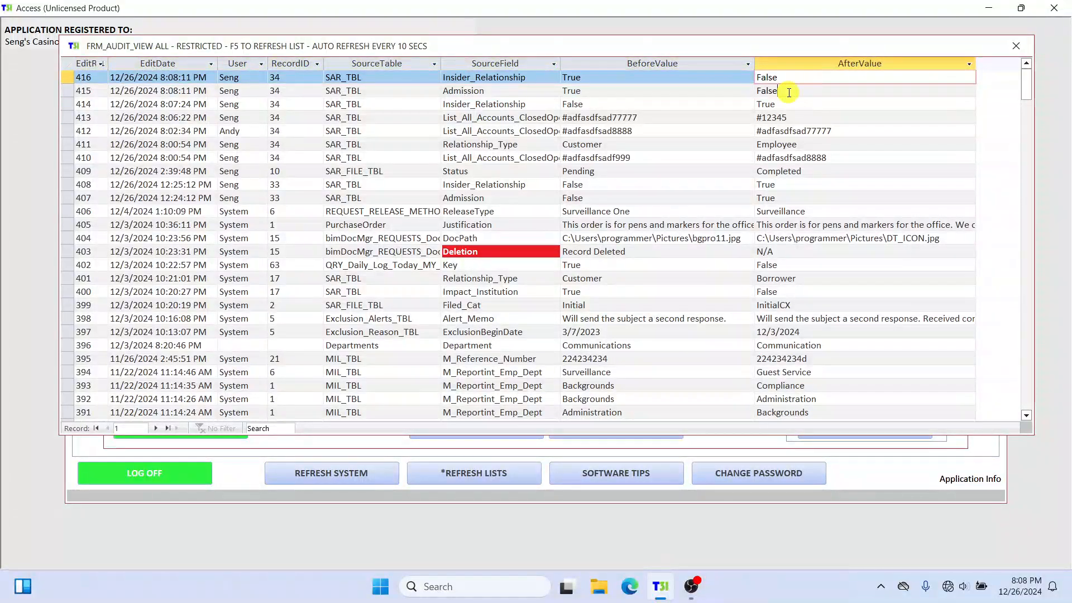
{"action": "left_click", "coordinate": [787, 91]}
{"action": "left_click", "coordinate": [218, 77]}
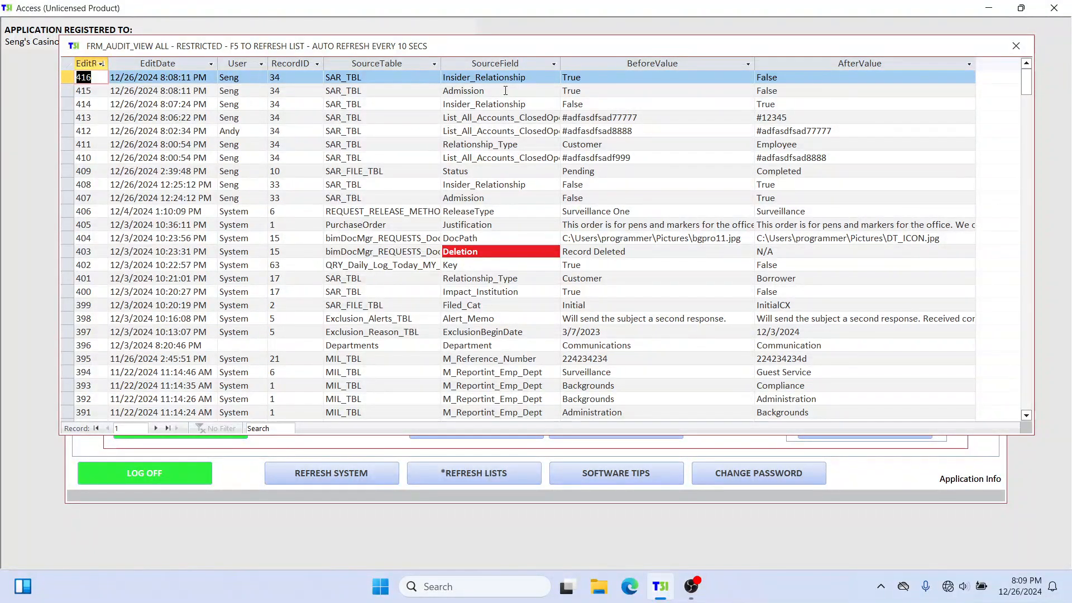
{"action": "left_click", "coordinate": [1016, 45]}
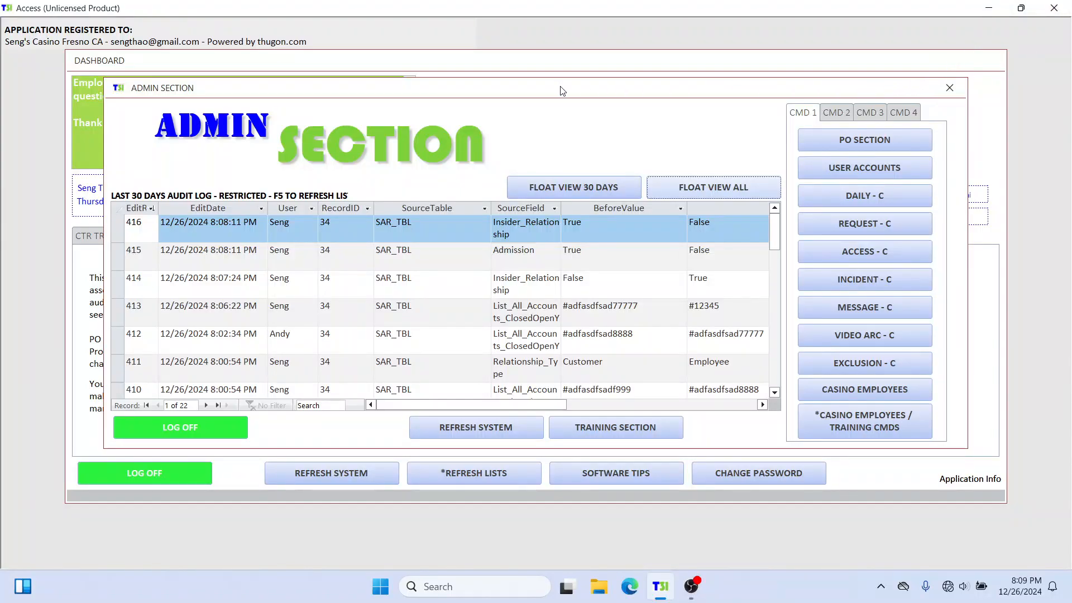
{"action": "left_click_drag", "start_coordinate": [560, 87], "coordinate": [563, 179]}
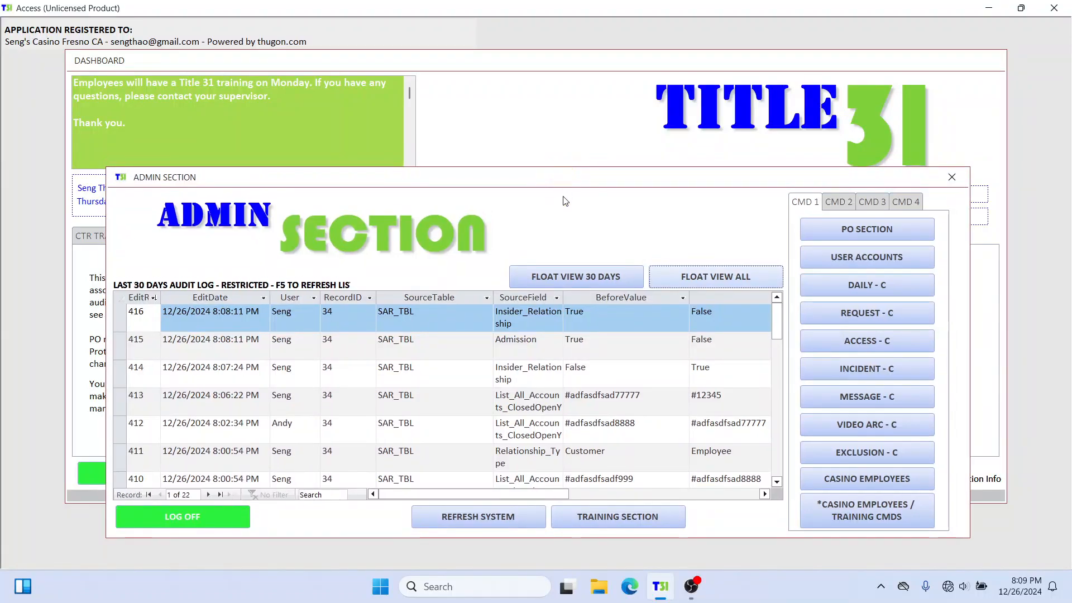
{"action": "left_click", "coordinate": [952, 177]}
Step: Search people by ID for the same person, open their 12/26/2024 SAR from the SAR list, and move its window up
{"action": "left_click", "coordinate": [249, 237]}
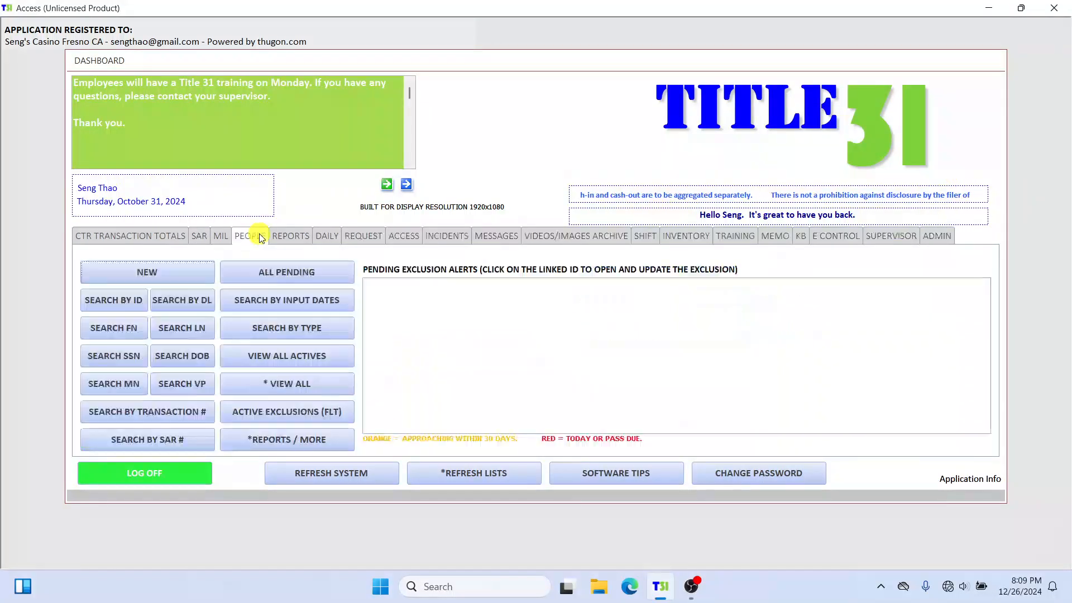
{"action": "left_click", "coordinate": [114, 299]}
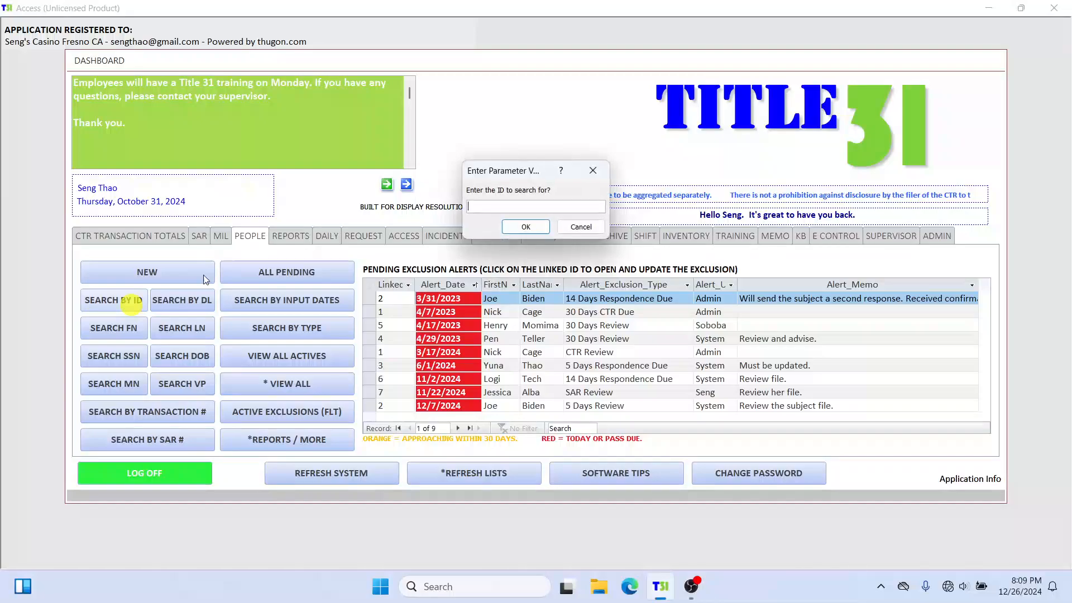
{"action": "type", "text": "2"}
{"action": "key", "text": "Return"}
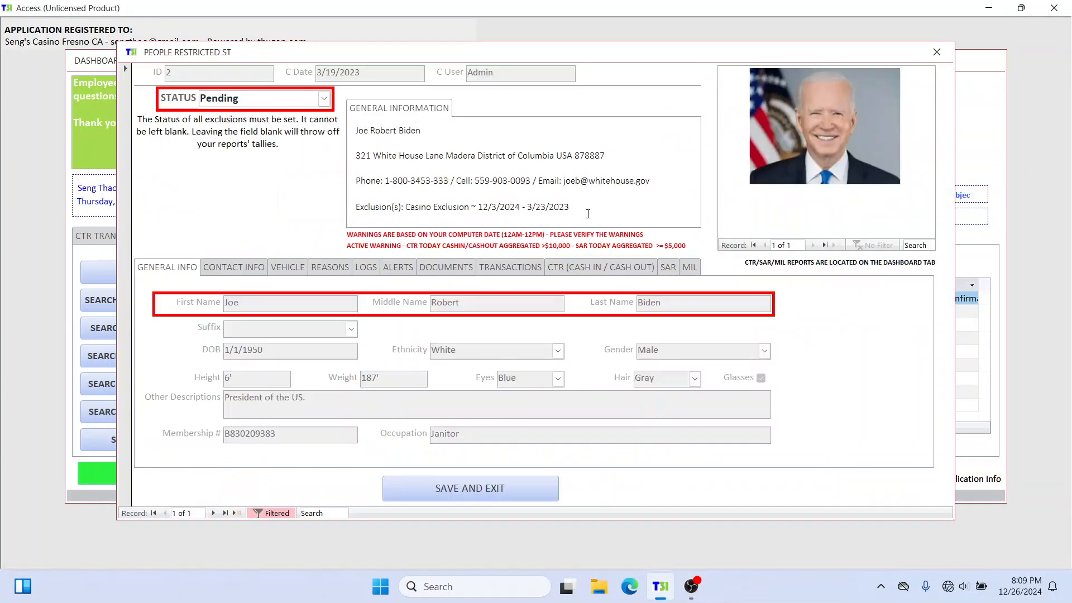
{"action": "left_click", "coordinate": [668, 270]}
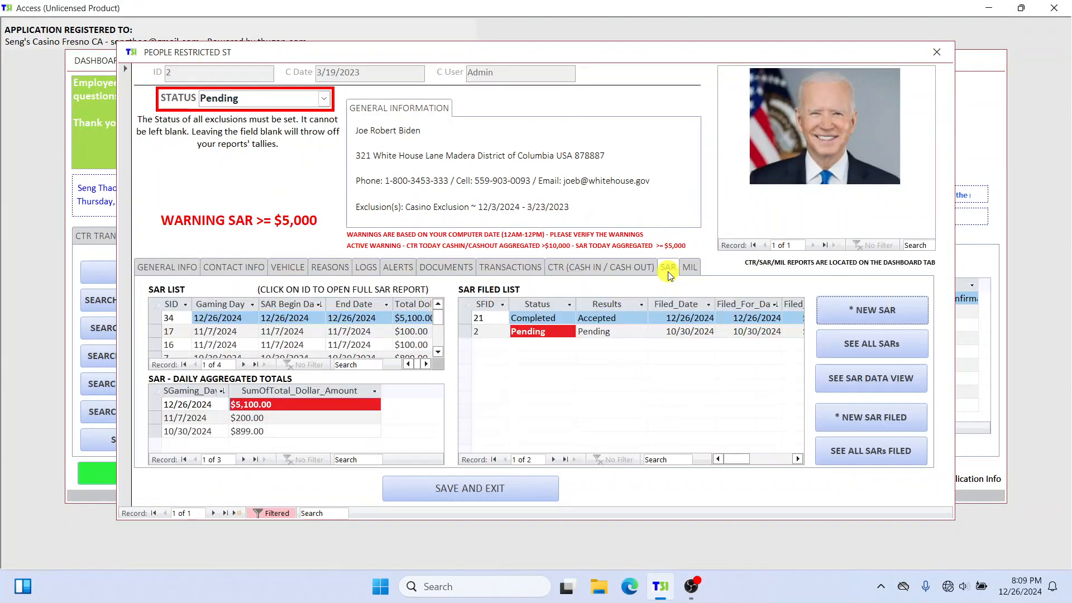
{"action": "left_click", "coordinate": [176, 319]}
{"action": "left_click_drag", "start_coordinate": [515, 60], "coordinate": [518, 36]}
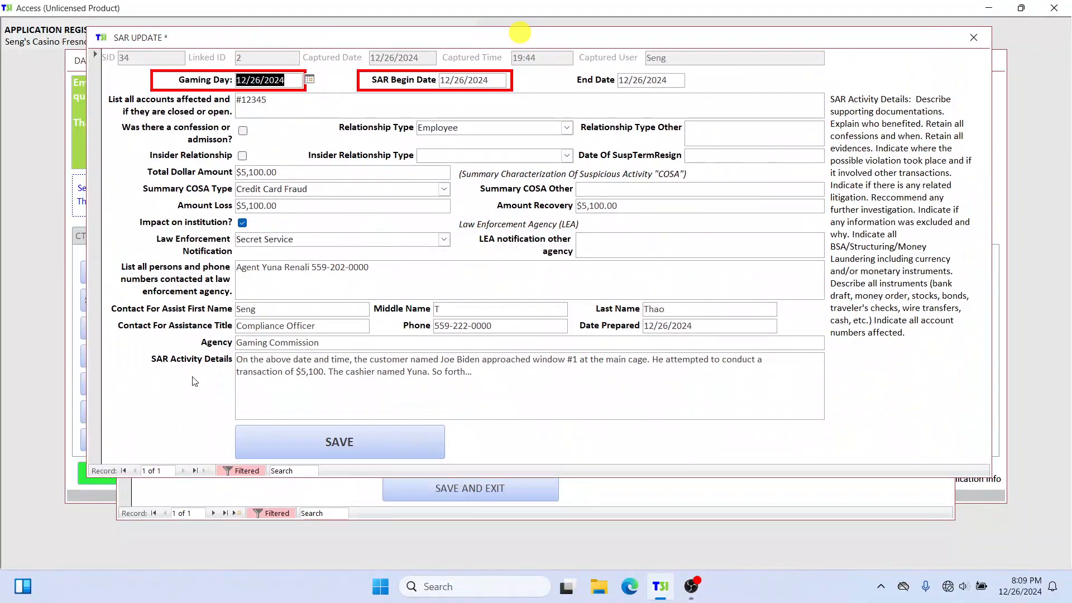
Step: Highlight the SAR Activity Details narrative to review it, and close the SAR and the person's profile without editing
{"action": "left_click_drag", "start_coordinate": [496, 377], "coordinate": [219, 359]}
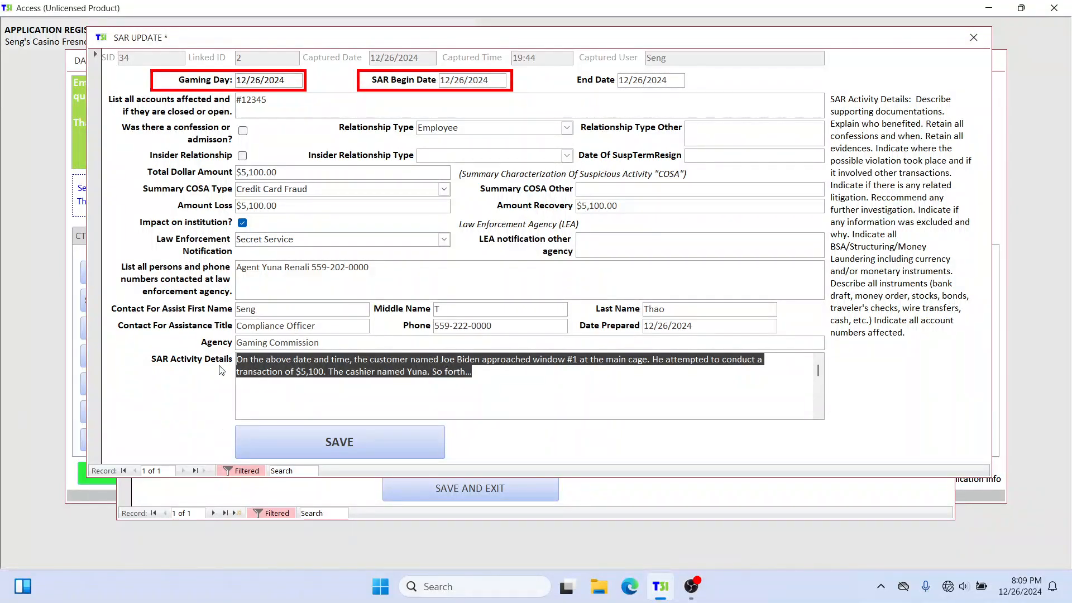
{"action": "left_click", "coordinate": [485, 378]}
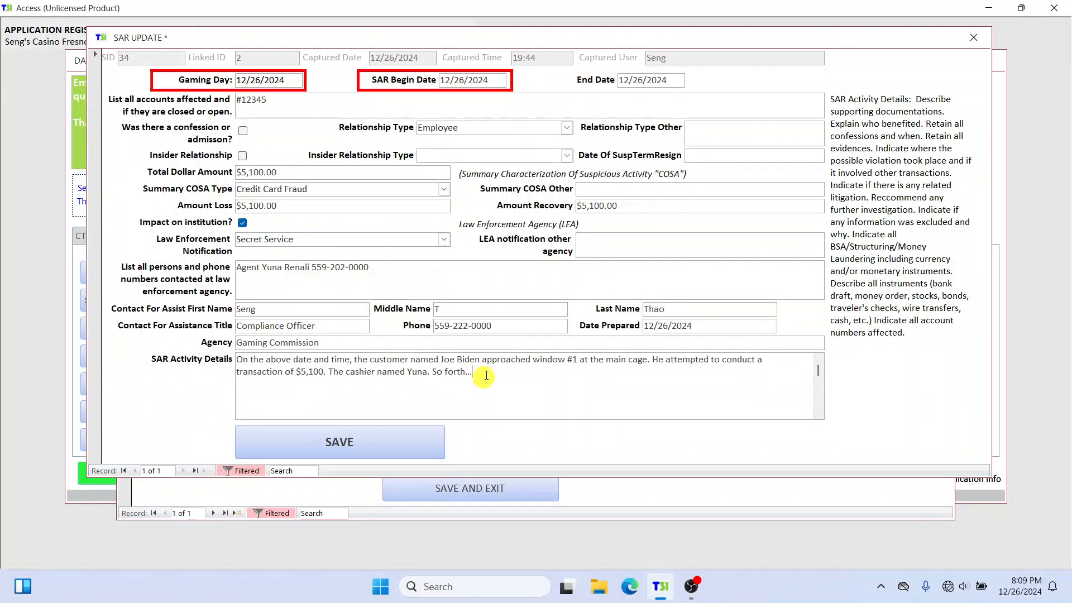
{"action": "left_click_drag", "start_coordinate": [485, 375], "coordinate": [207, 347]}
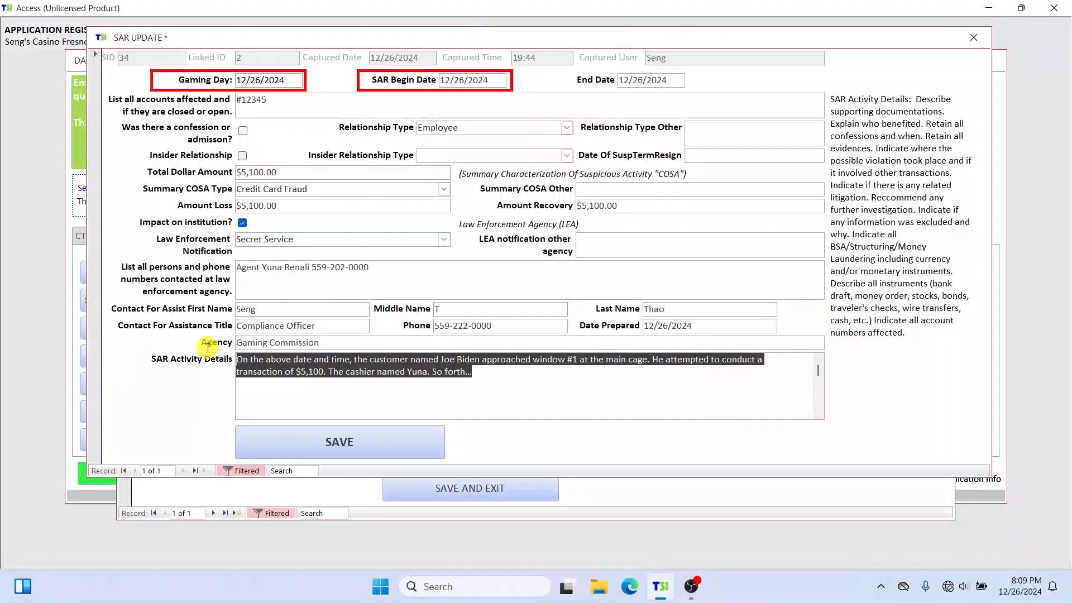
{"action": "left_click", "coordinate": [533, 382]}
{"action": "left_click_drag", "start_coordinate": [481, 371], "coordinate": [197, 360]}
{"action": "left_click", "coordinate": [972, 39]}
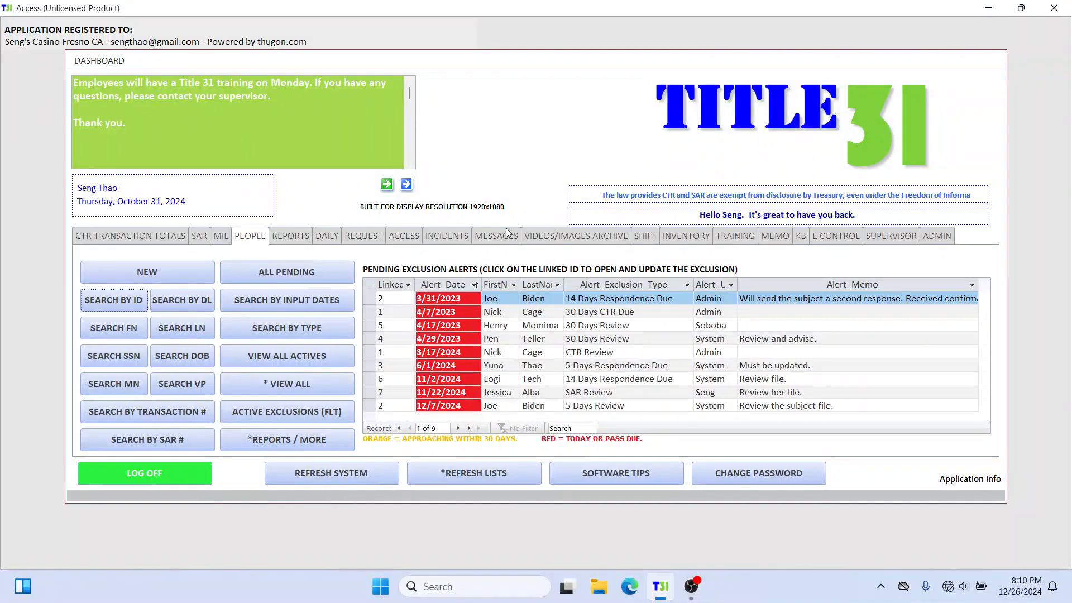
Step: Look through the dashboard's Videos/Images Archive, KB, SAR and CTR Transaction Totals sections
{"action": "left_click", "coordinate": [597, 238]}
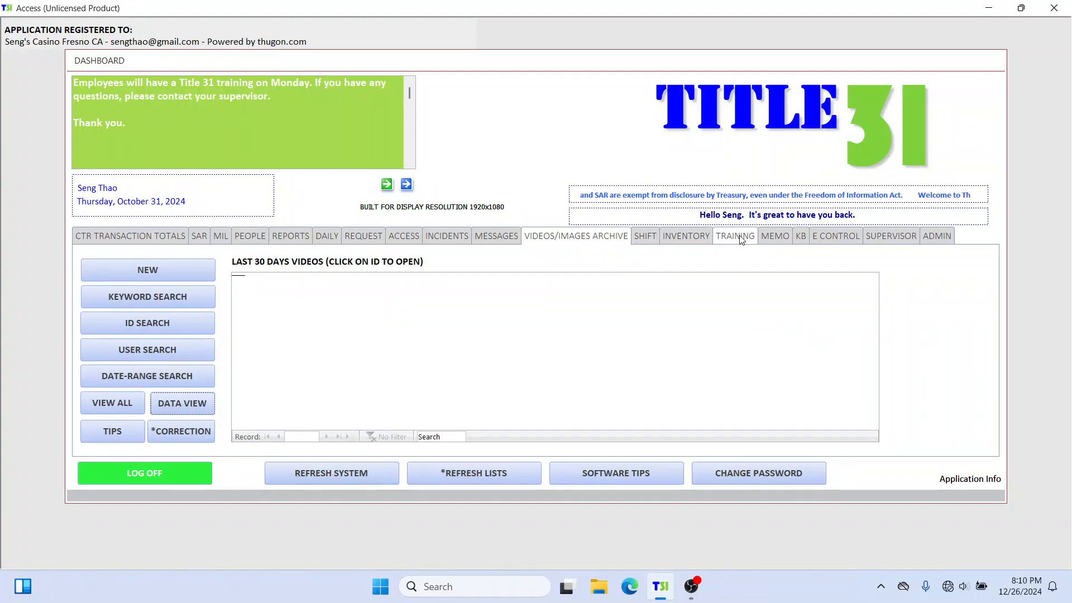
{"action": "left_click", "coordinate": [801, 236]}
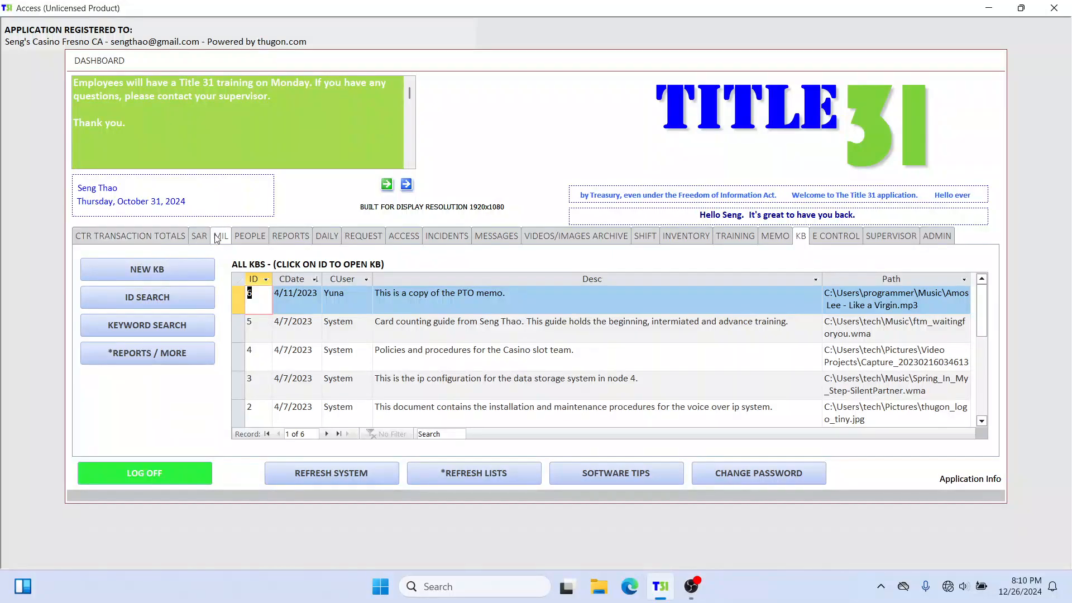
{"action": "left_click", "coordinate": [193, 238]}
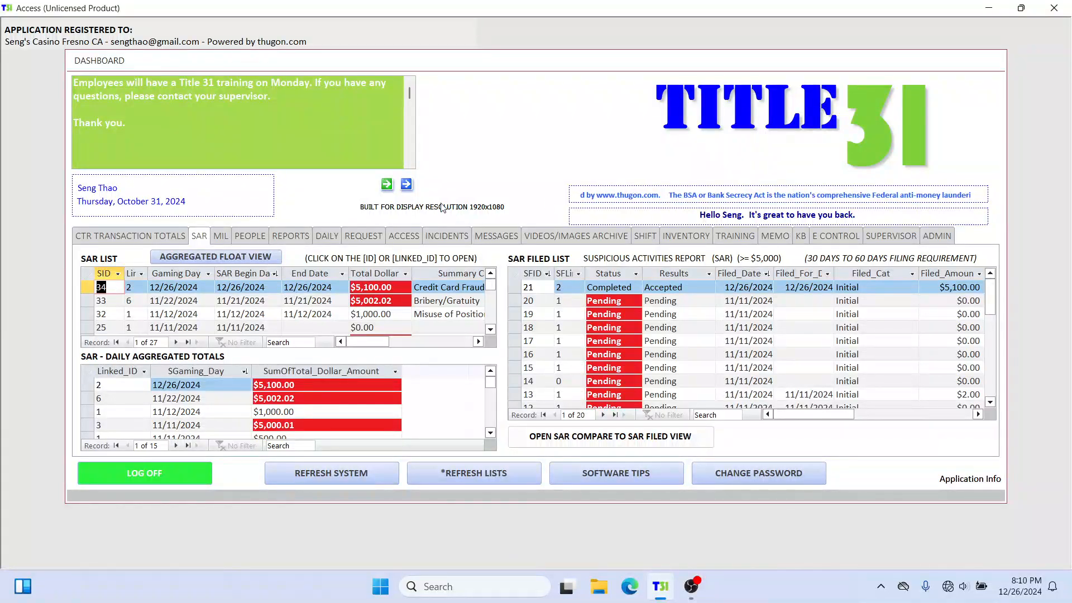
{"action": "left_click", "coordinate": [134, 237]}
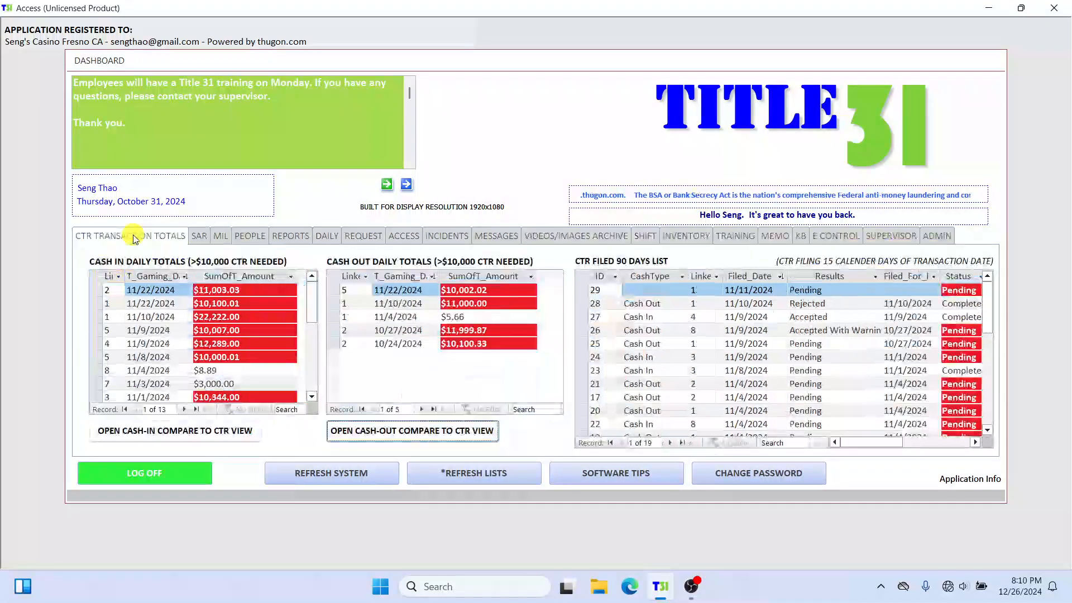
Step: Review the dashboard's SAR lists alongside its CTR Transaction Totals section
{"action": "left_click", "coordinate": [199, 236]}
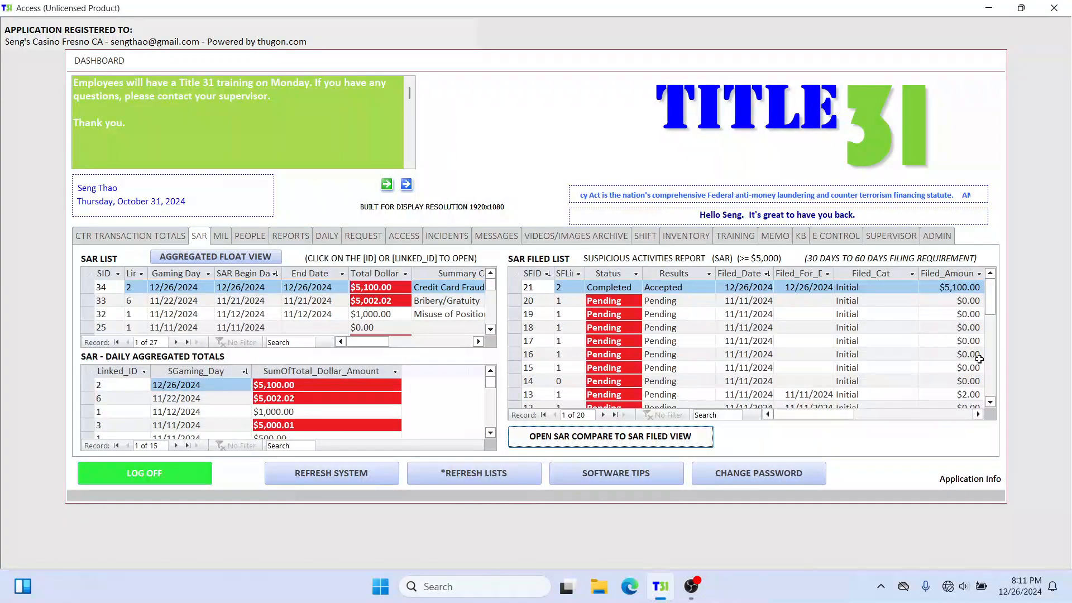
{"action": "left_click", "coordinate": [146, 235]}
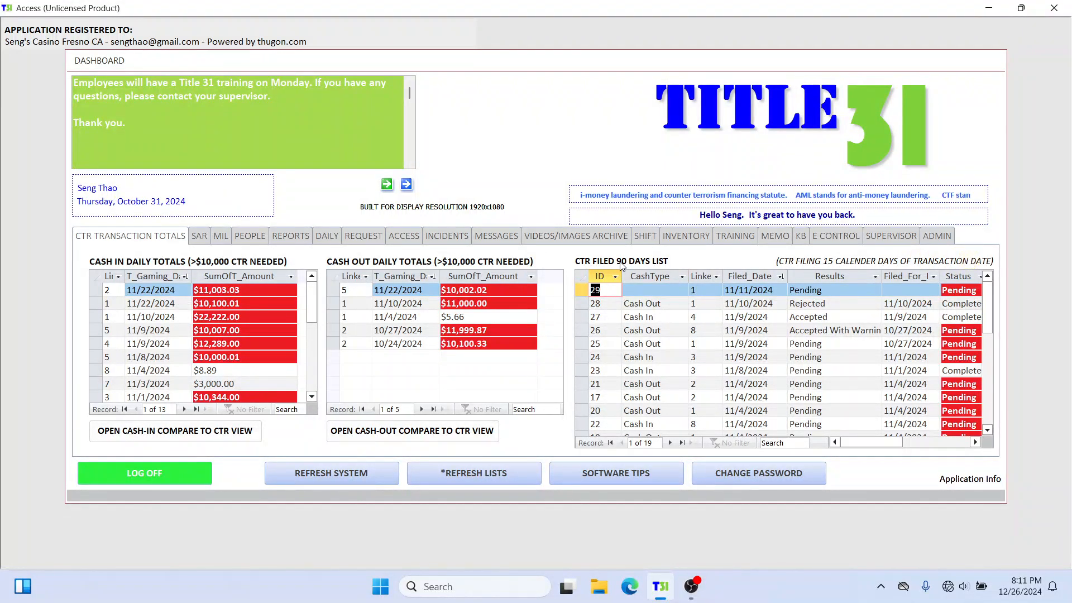
{"action": "left_click", "coordinate": [199, 235]}
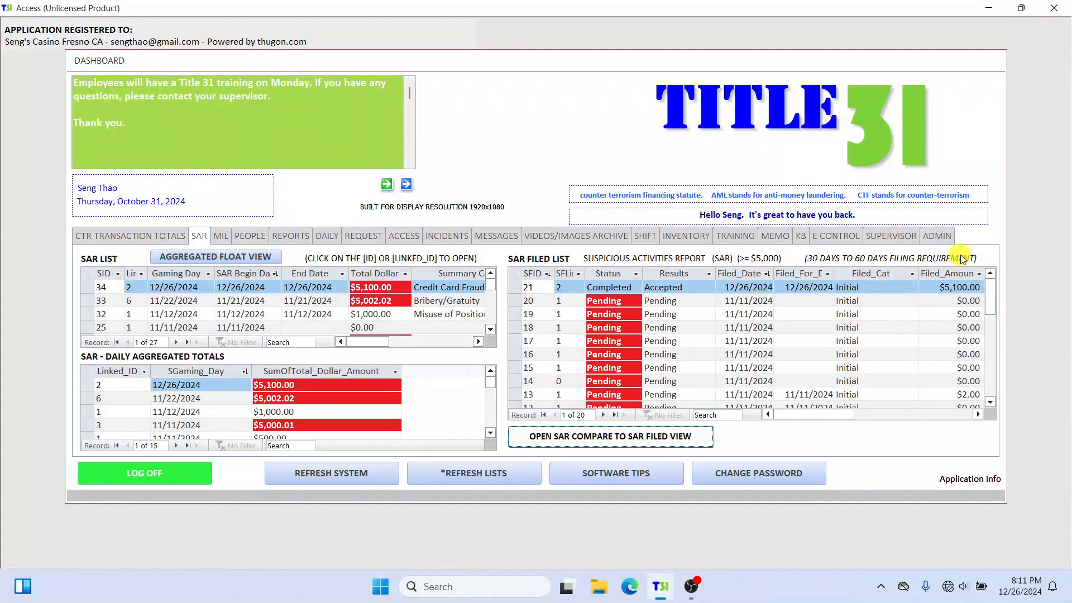
Step: Search people by ID for the same person, review the CTR and SAR sections of their profile, and close it
{"action": "left_click", "coordinate": [250, 236]}
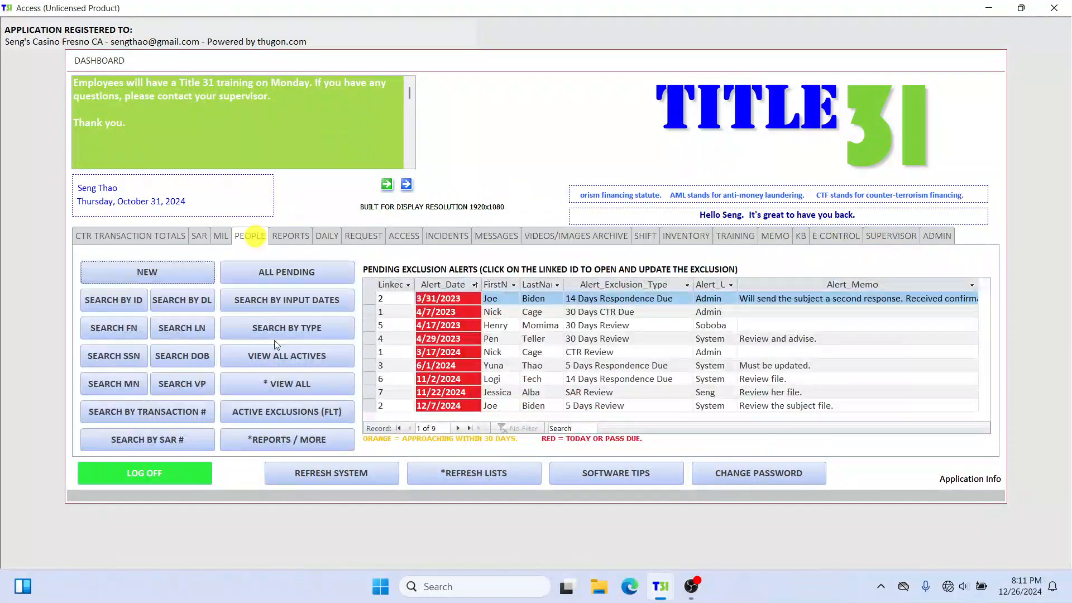
{"action": "left_click", "coordinate": [127, 302]}
{"action": "type", "text": "2"}
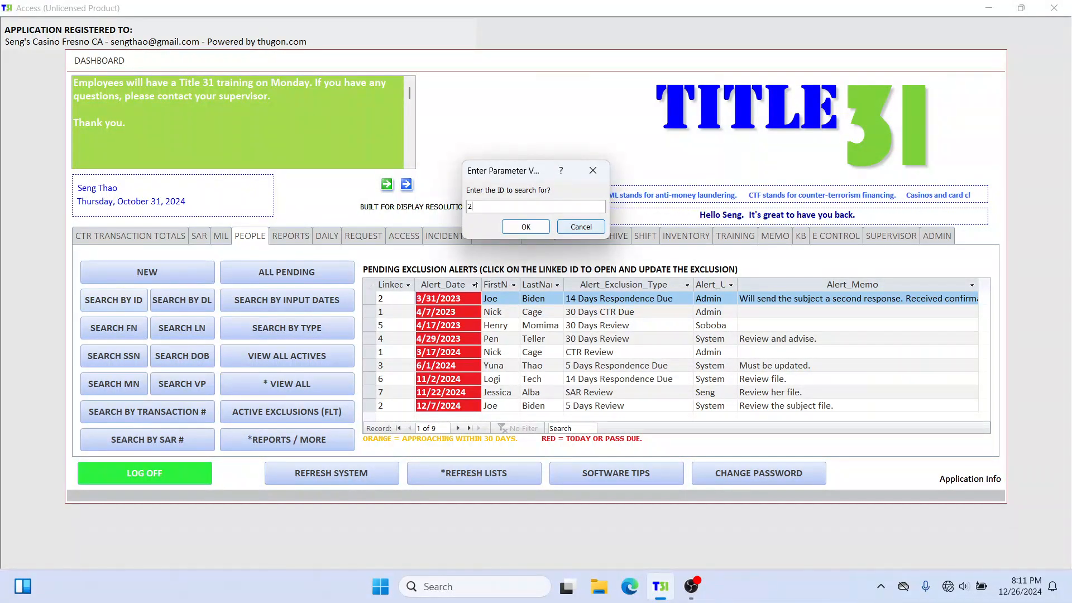
{"action": "key", "text": "Return"}
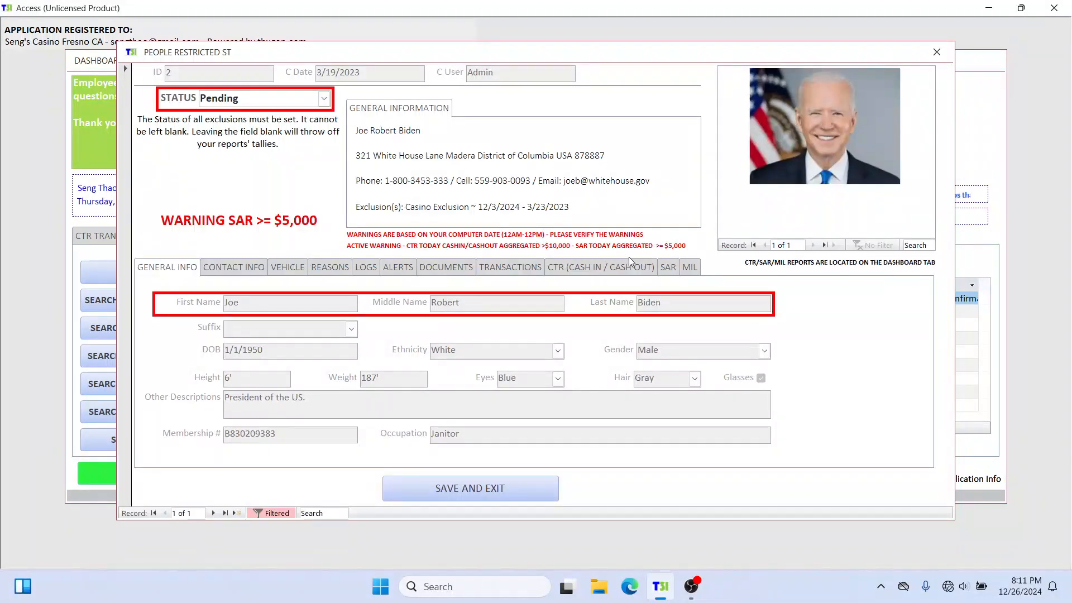
{"action": "left_click", "coordinate": [592, 270]}
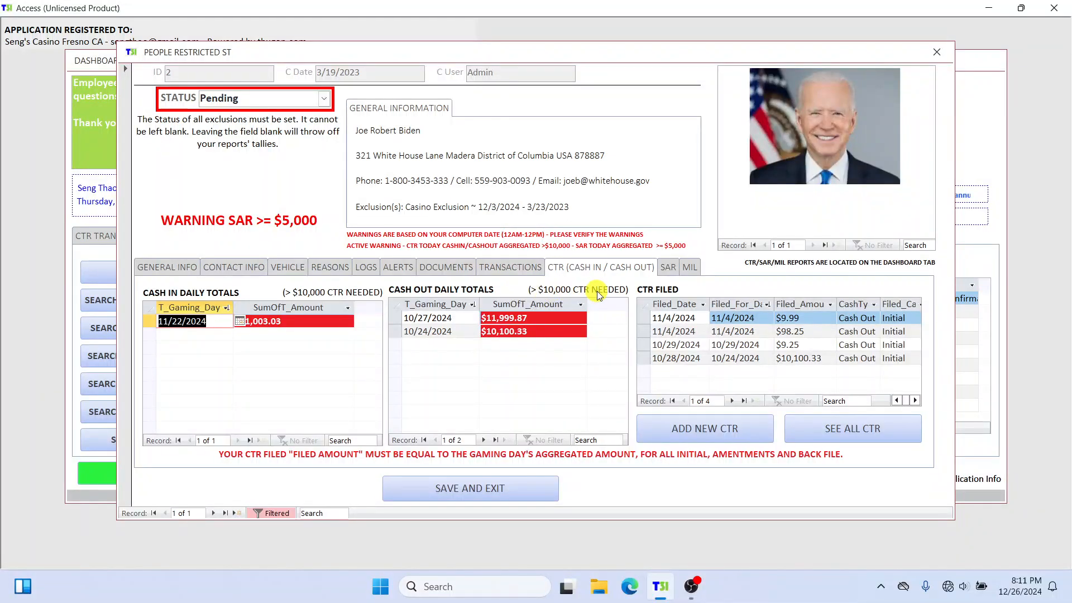
{"action": "left_click", "coordinate": [668, 267]}
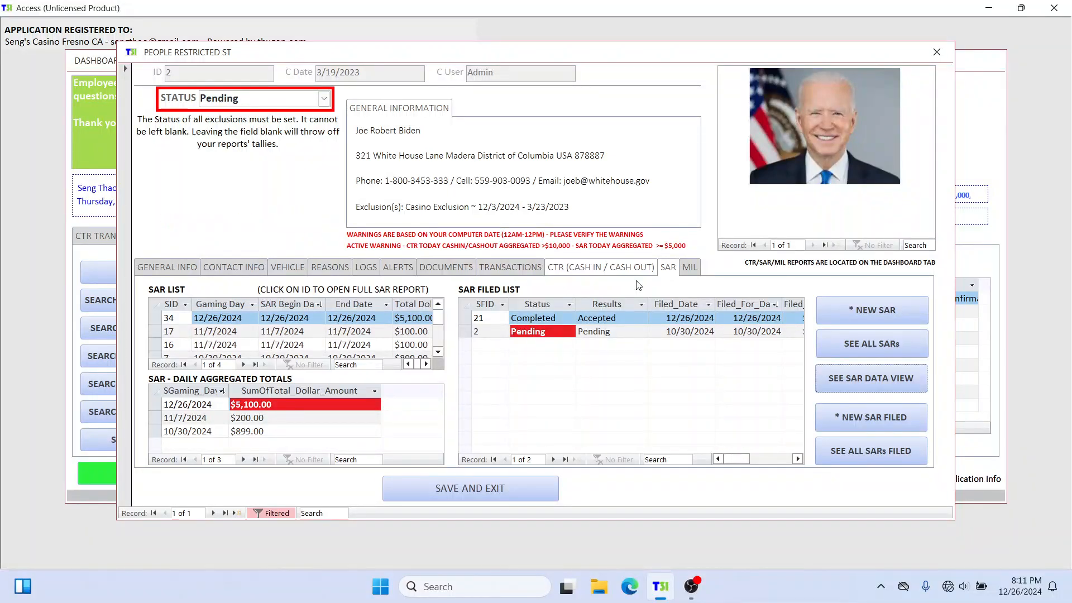
{"action": "left_click", "coordinate": [938, 53]}
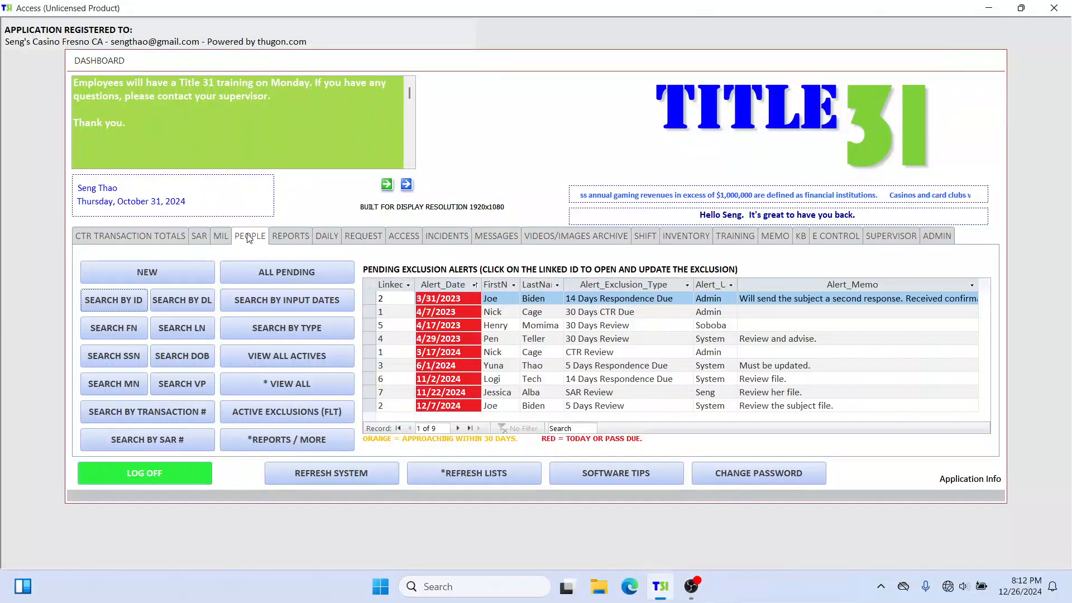
Step: Open the dashboard's SAR compare to SAR filed view and examine the totals and statuses of the 11/22/2024 to 11/11/2024 rows
{"action": "left_click", "coordinate": [143, 236]}
{"action": "left_click", "coordinate": [198, 235]}
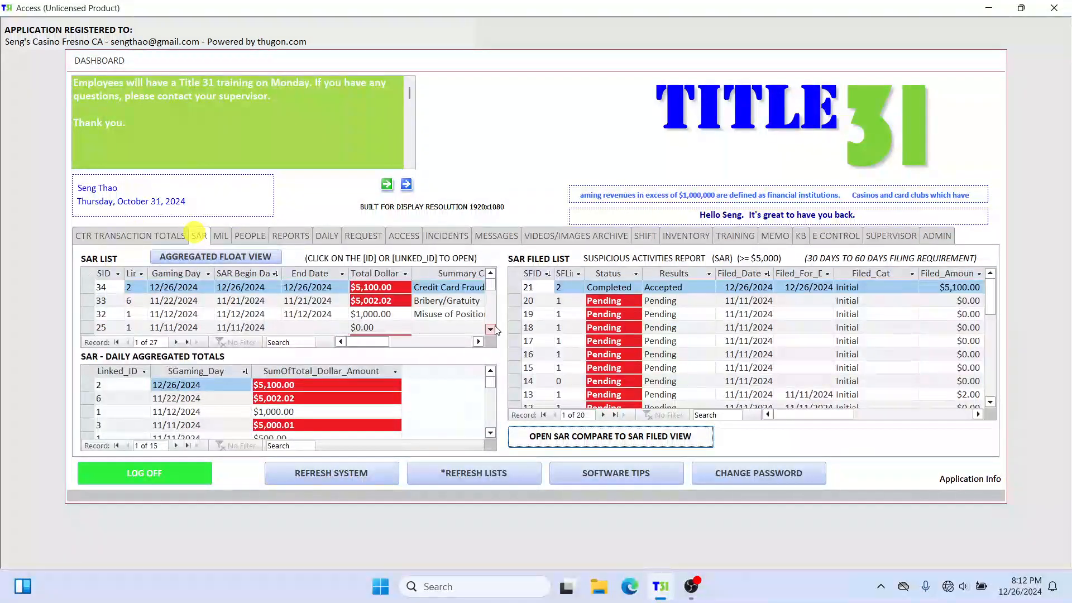
{"action": "left_click", "coordinate": [617, 441]}
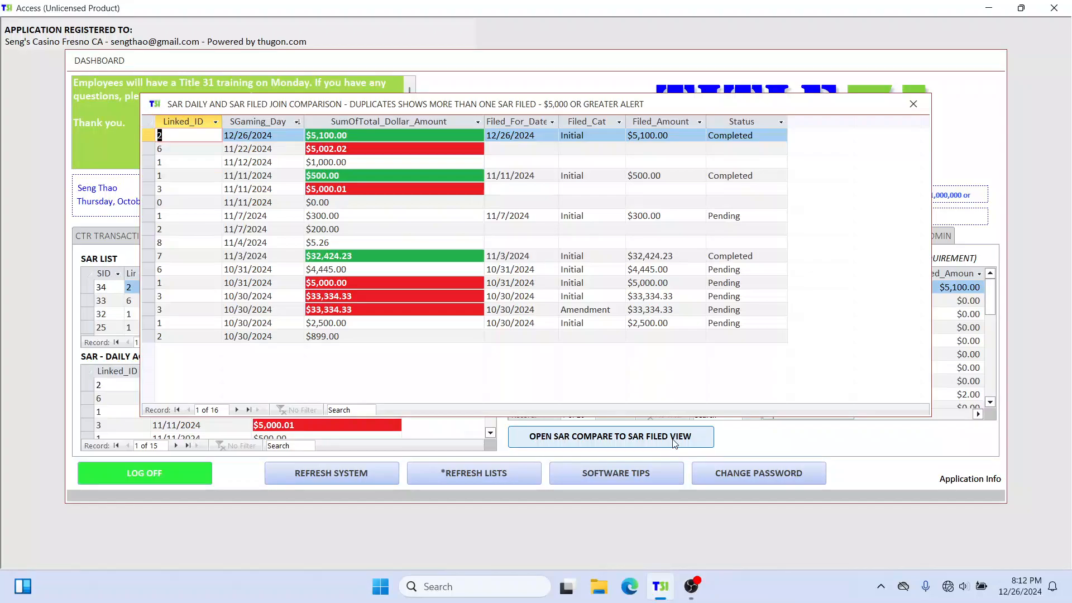
{"action": "mouse_move", "coordinate": [278, 110]}
{"action": "left_mouse_down"}
{"action": "mouse_move", "coordinate": [250, 96]}
{"action": "mouse_move", "coordinate": [271, 129]}
{"action": "left_mouse_up"}
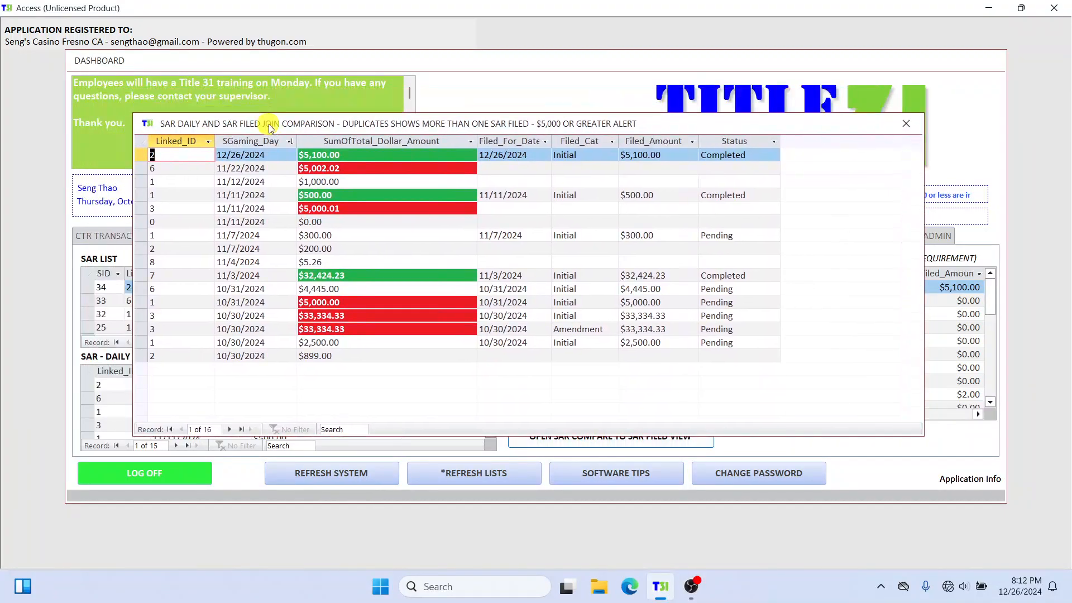
{"action": "left_click", "coordinate": [187, 169]}
{"action": "left_click_drag", "start_coordinate": [222, 168], "coordinate": [384, 213]}
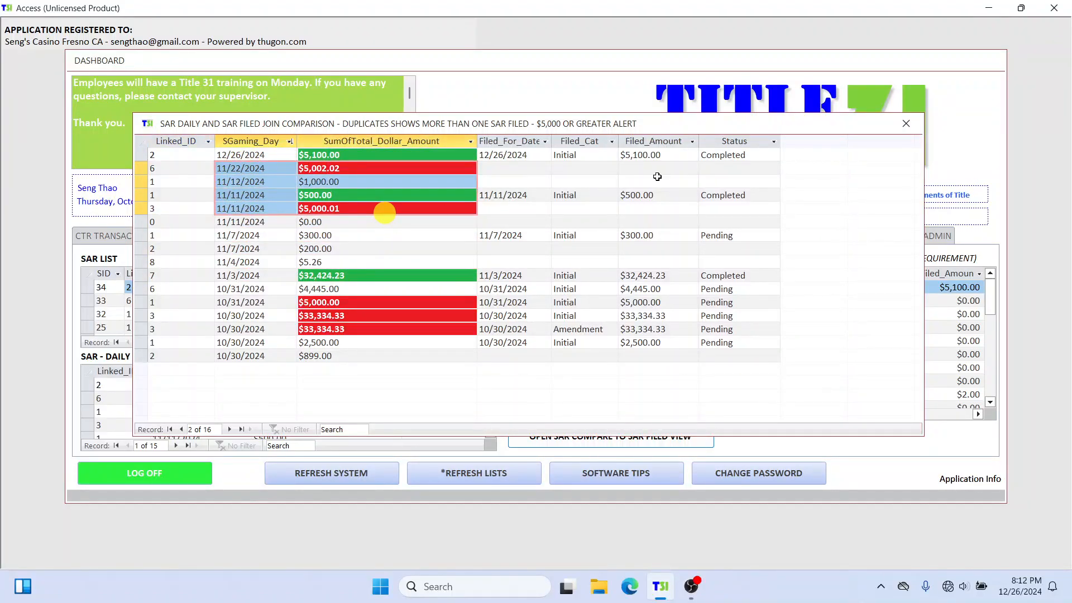
{"action": "left_click", "coordinate": [742, 164]}
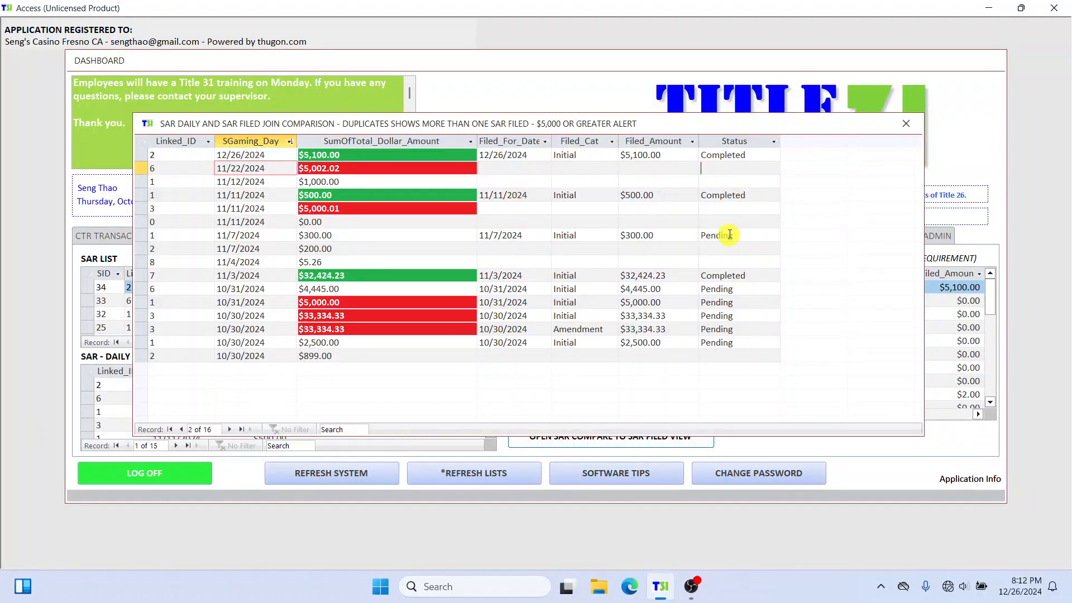
{"action": "left_click", "coordinate": [722, 186]}
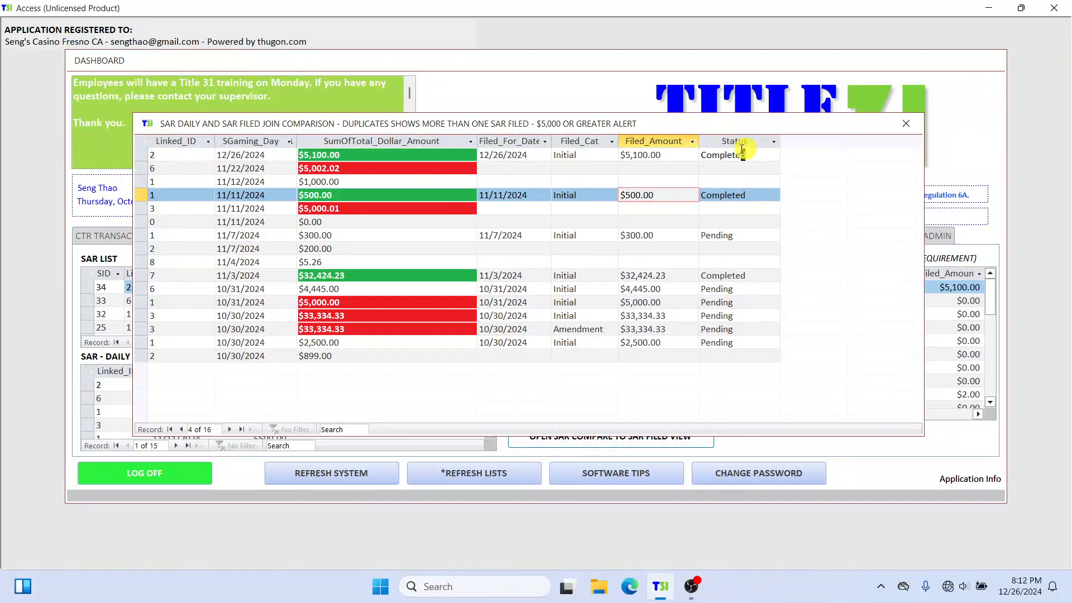
Step: Compare the 12/26/2024 row's total and filing status with those of the 11/22/2024 row
{"action": "left_click_drag", "start_coordinate": [747, 155], "coordinate": [714, 154]}
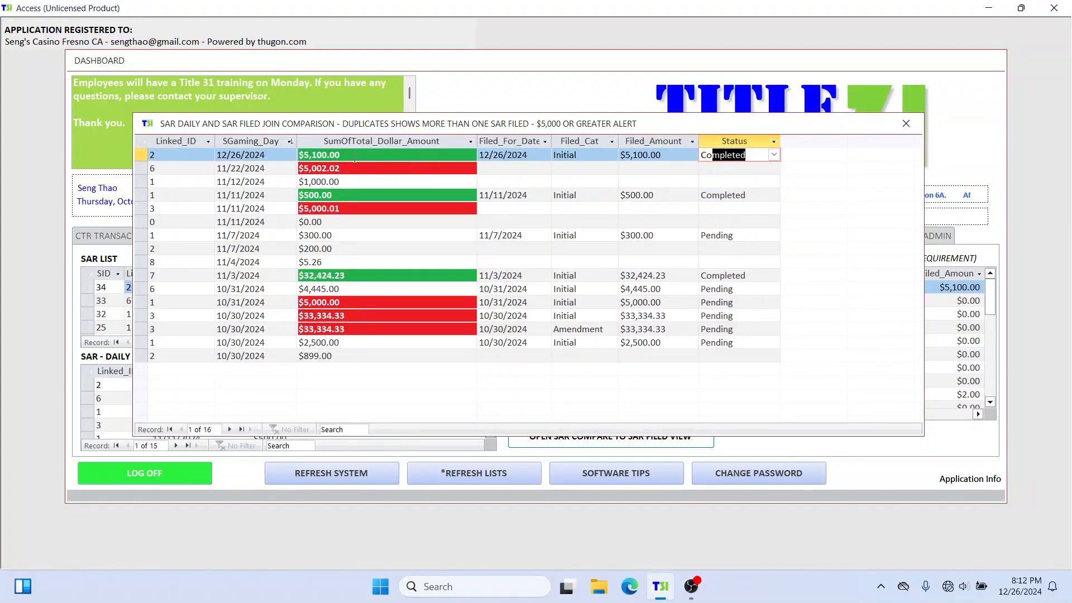
{"action": "left_click", "coordinate": [298, 157]}
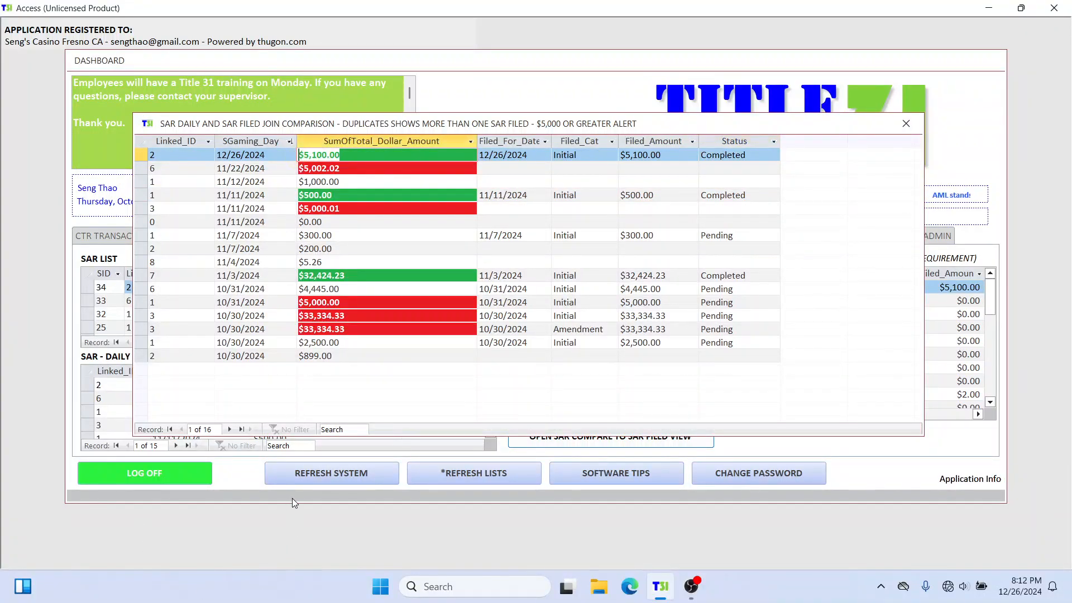
{"action": "left_click", "coordinate": [270, 168]}
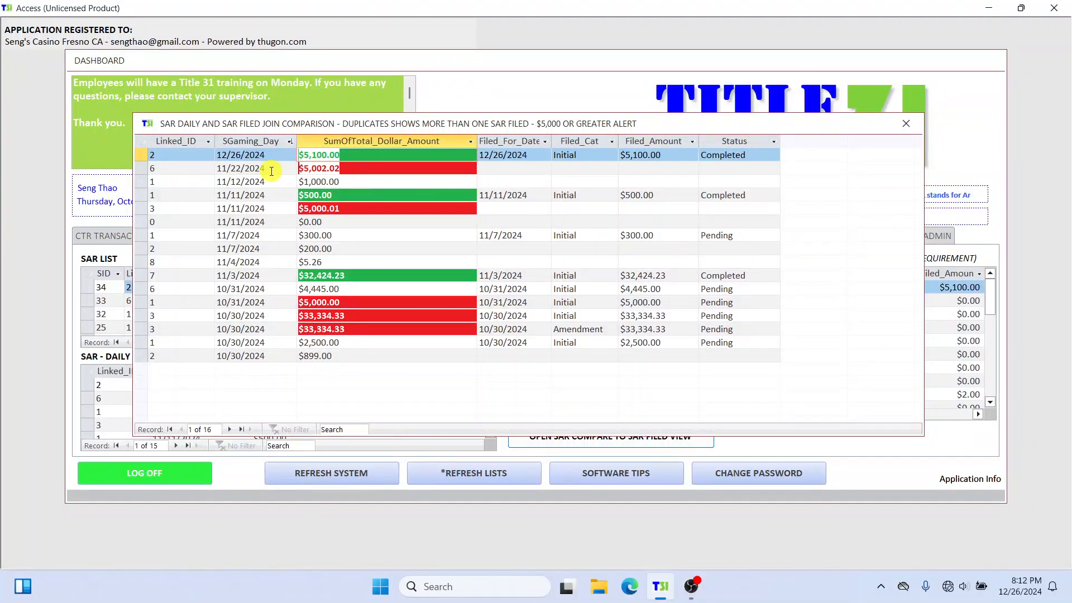
{"action": "left_click", "coordinate": [759, 168]}
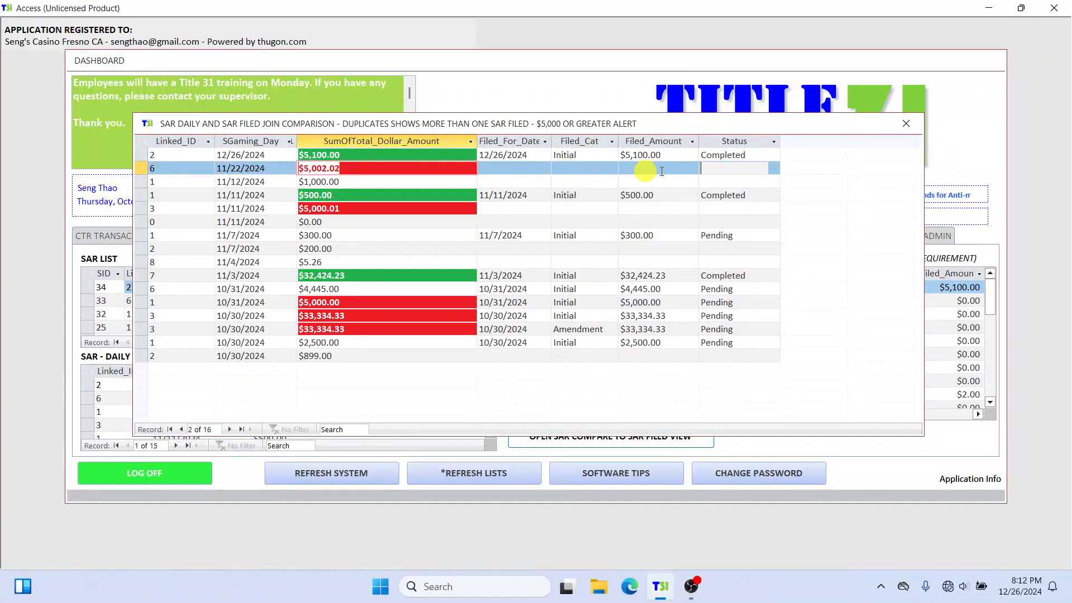
{"action": "left_click", "coordinate": [725, 168]}
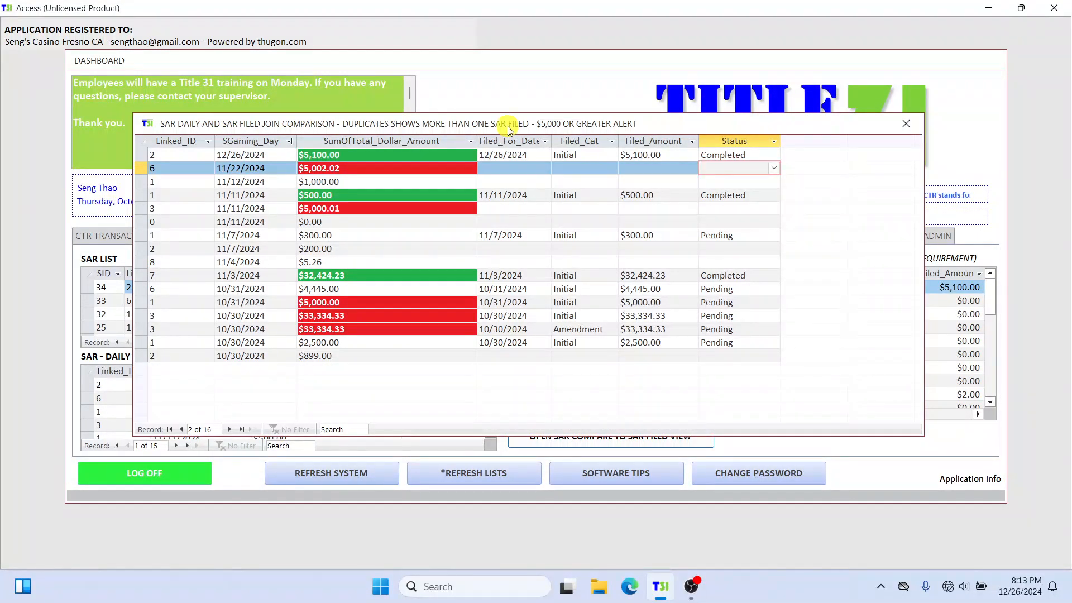
Step: Move the comparison window up, examine the filing categories and statuses of the October to December 2024 rows, and close it
{"action": "left_click_drag", "start_coordinate": [507, 126], "coordinate": [531, 50]}
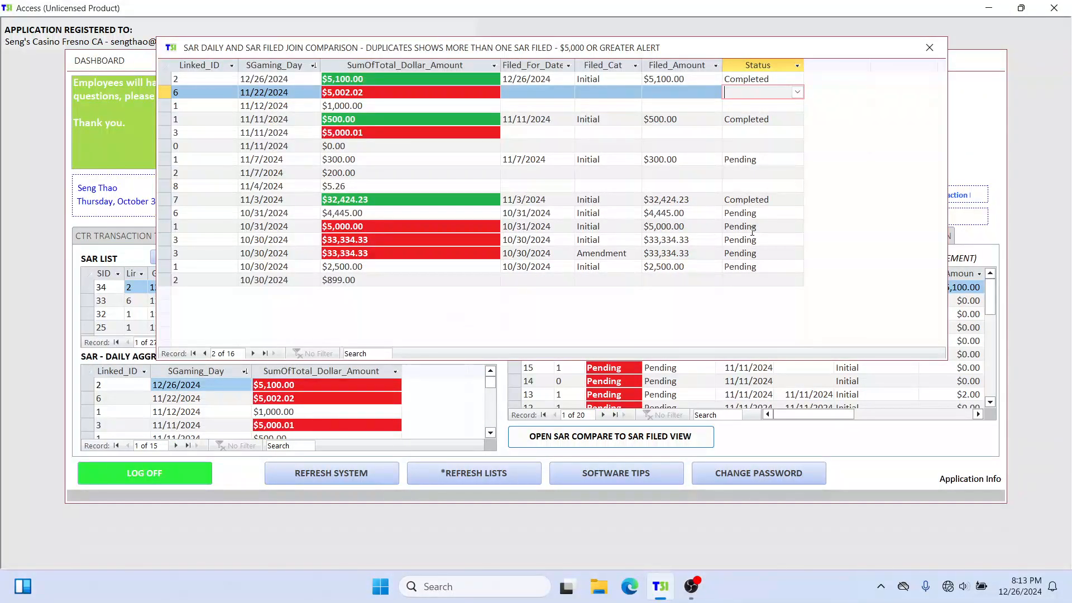
{"action": "left_click_drag", "start_coordinate": [747, 227], "coordinate": [555, 228]}
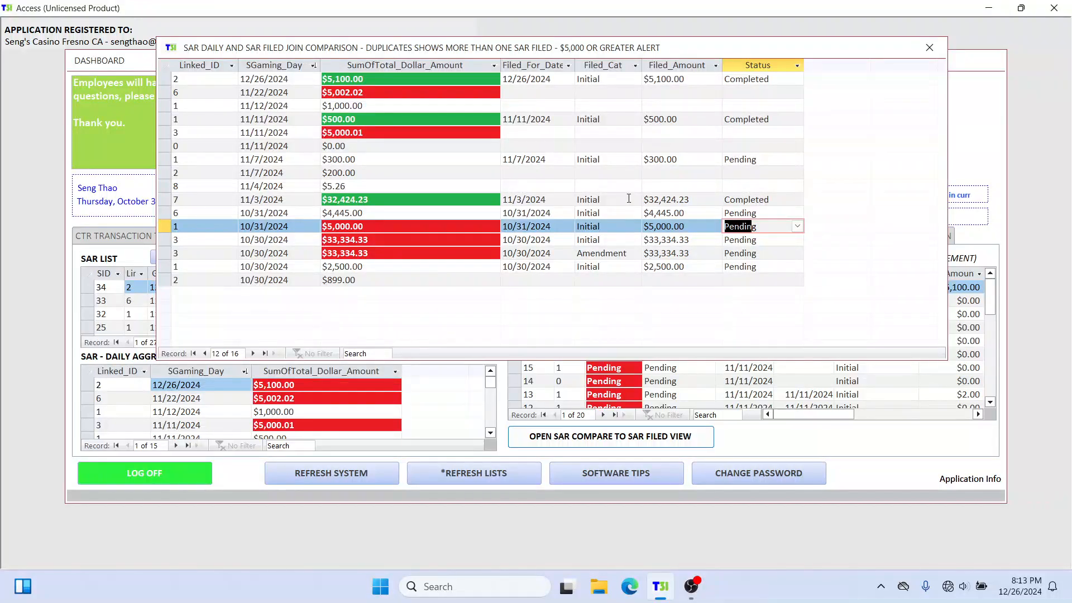
{"action": "left_click", "coordinate": [609, 240]}
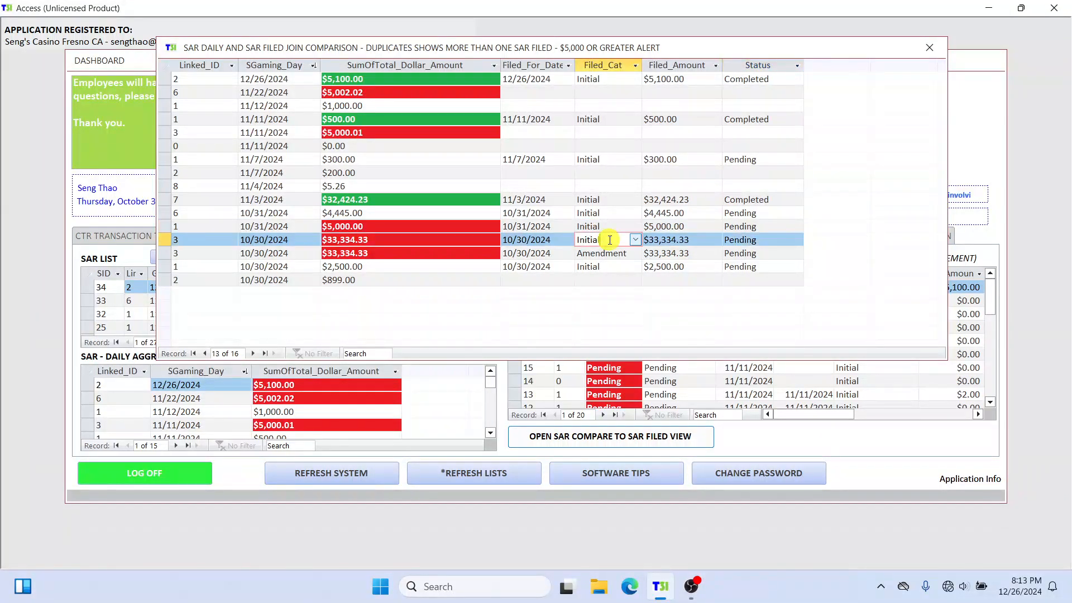
{"action": "left_click", "coordinate": [634, 242]}
{"action": "left_click", "coordinate": [632, 207]}
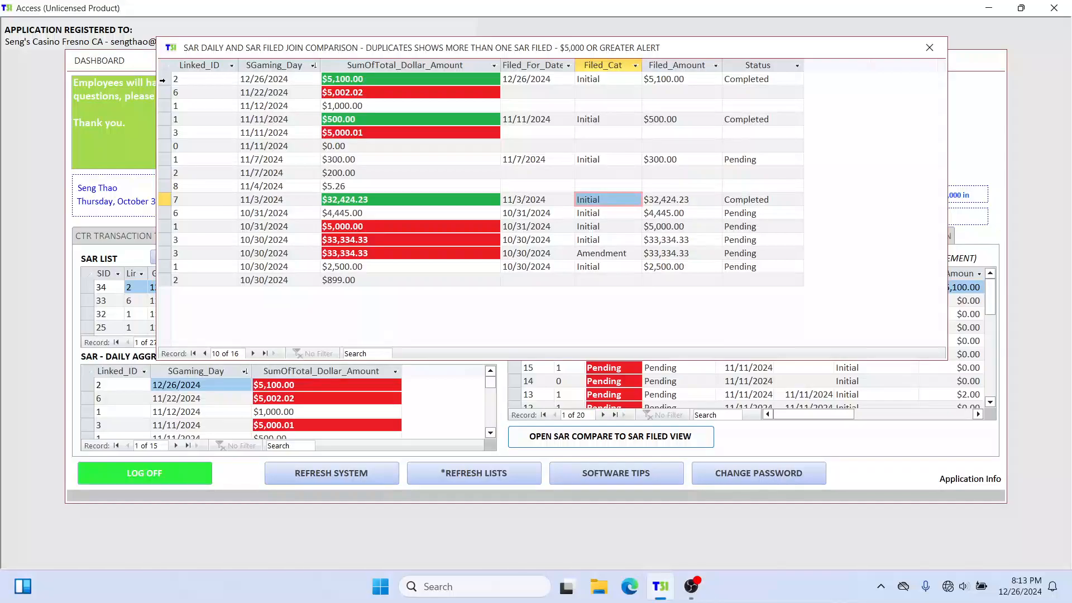
{"action": "left_click", "coordinate": [162, 80]}
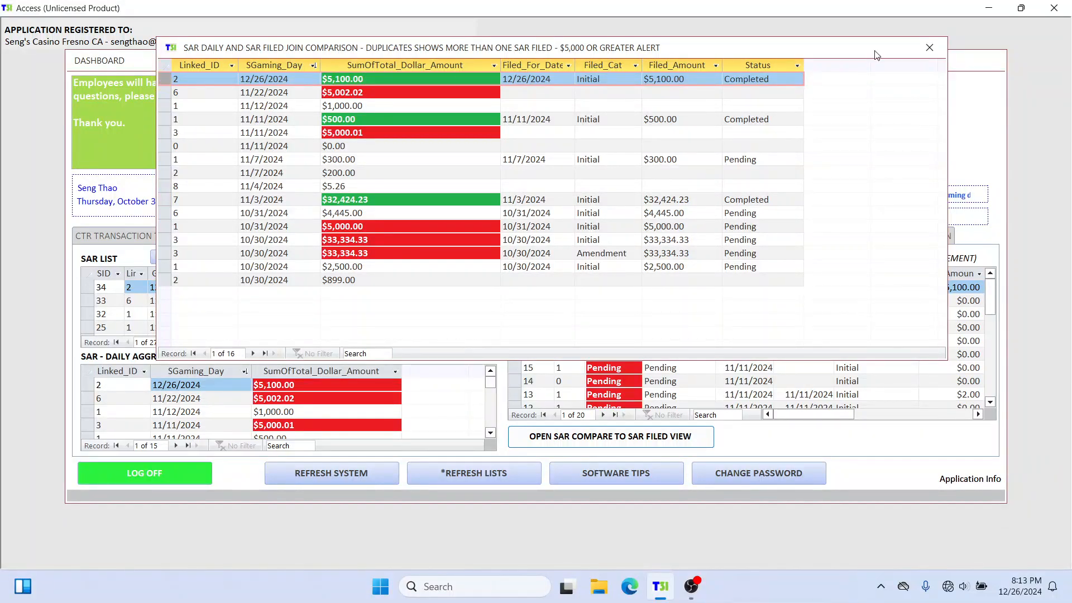
{"action": "left_click", "coordinate": [930, 48]}
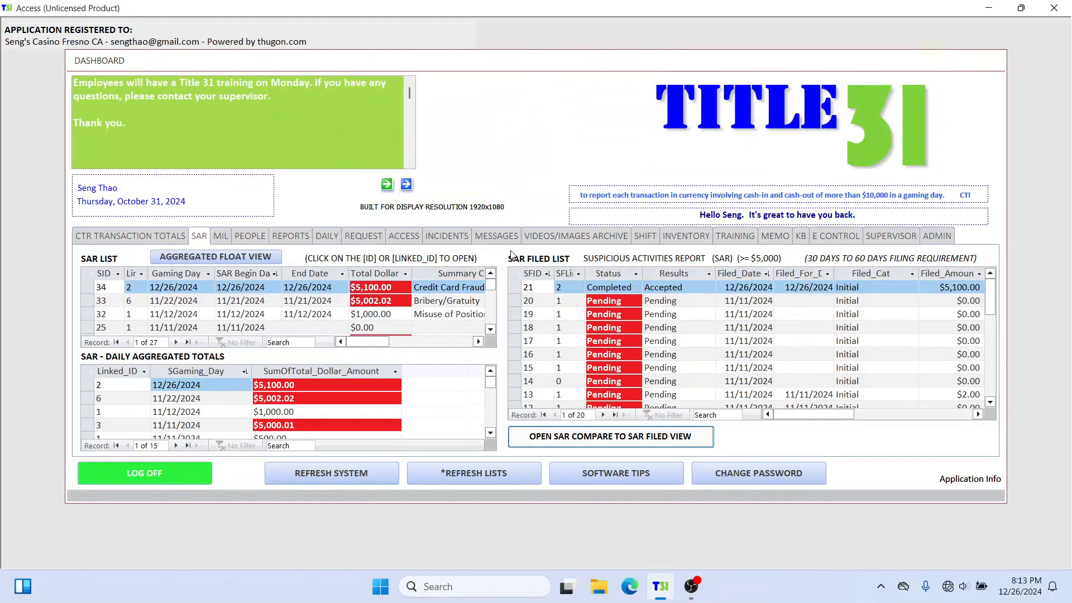
Step: Search people by ID for the same person and open the SAR section of their profile
{"action": "left_click", "coordinate": [251, 236]}
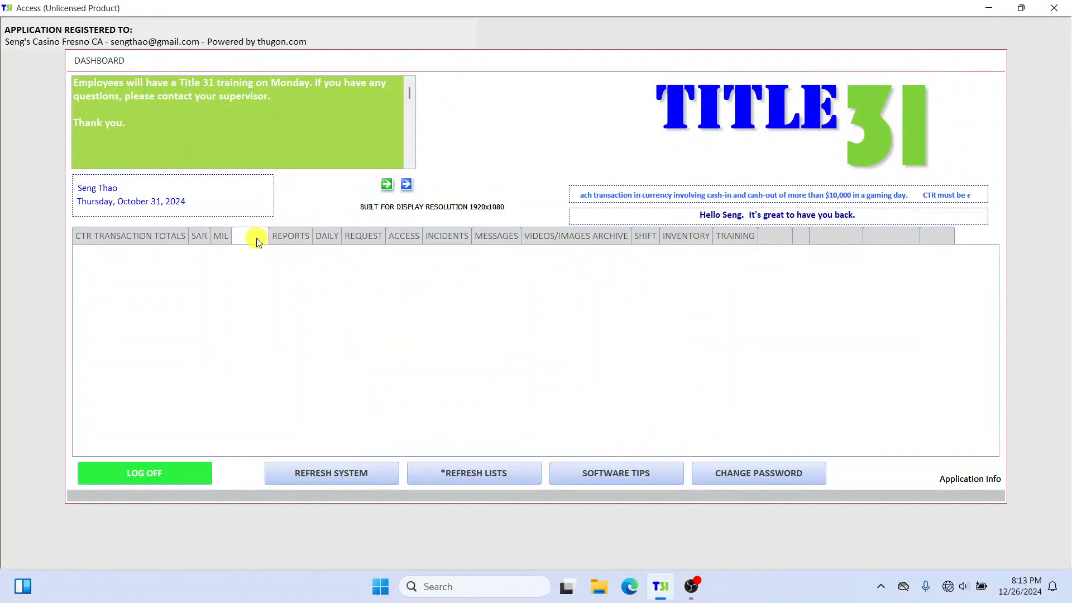
{"action": "left_click", "coordinate": [135, 303]}
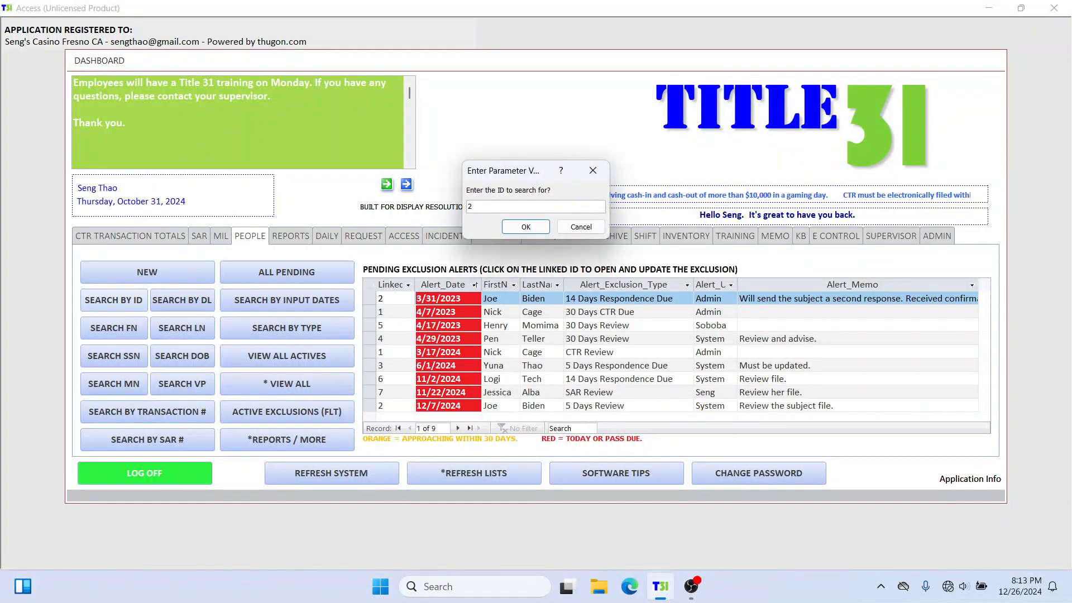
{"action": "type", "text": "2"}
{"action": "key", "text": "Return"}
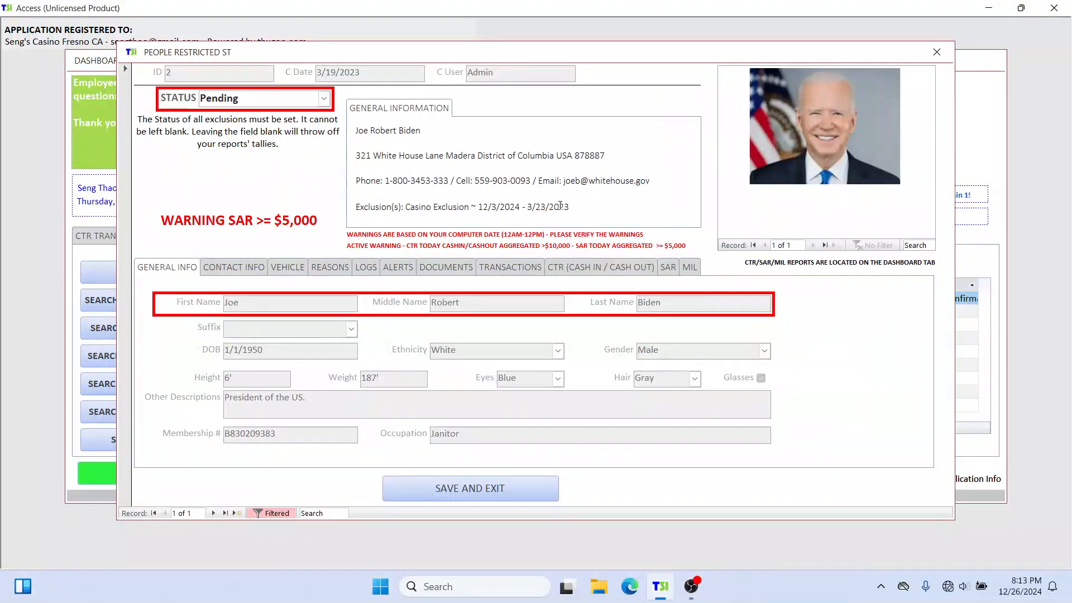
{"action": "left_click", "coordinate": [667, 268]}
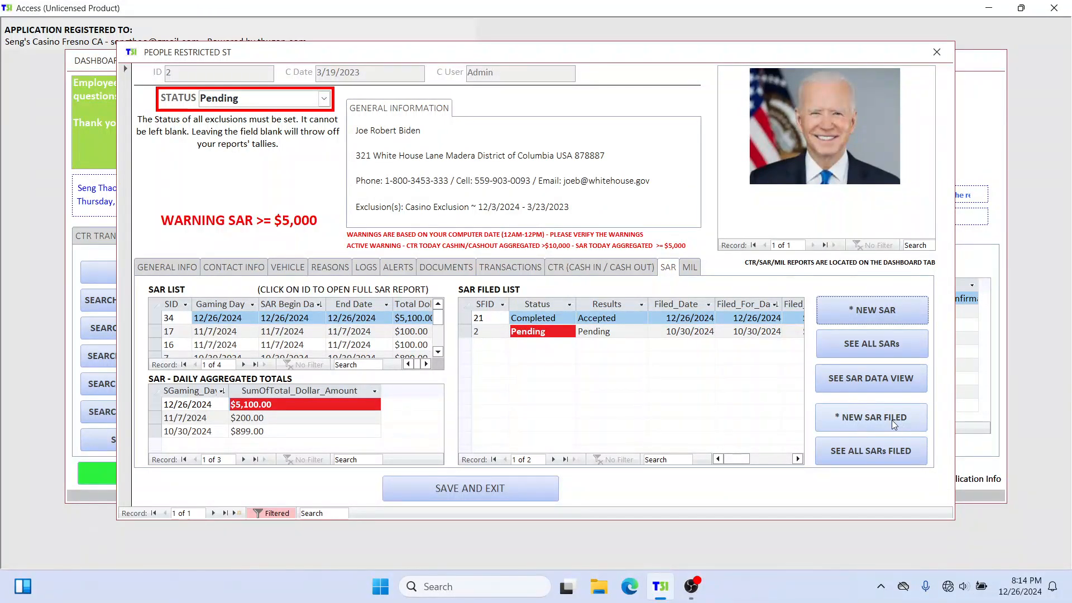
Step: Start a new SAR filed record for the person, enter the filer's name, and set the filed-for date to 12/26/2024
{"action": "left_click", "coordinate": [892, 420]}
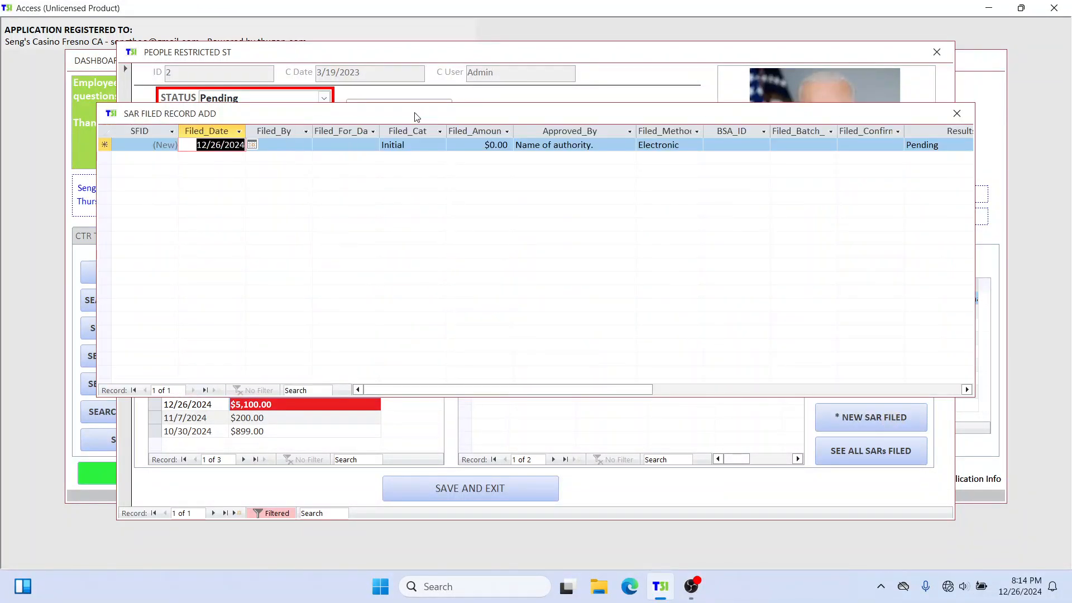
{"action": "left_click_drag", "start_coordinate": [412, 114], "coordinate": [404, 374]}
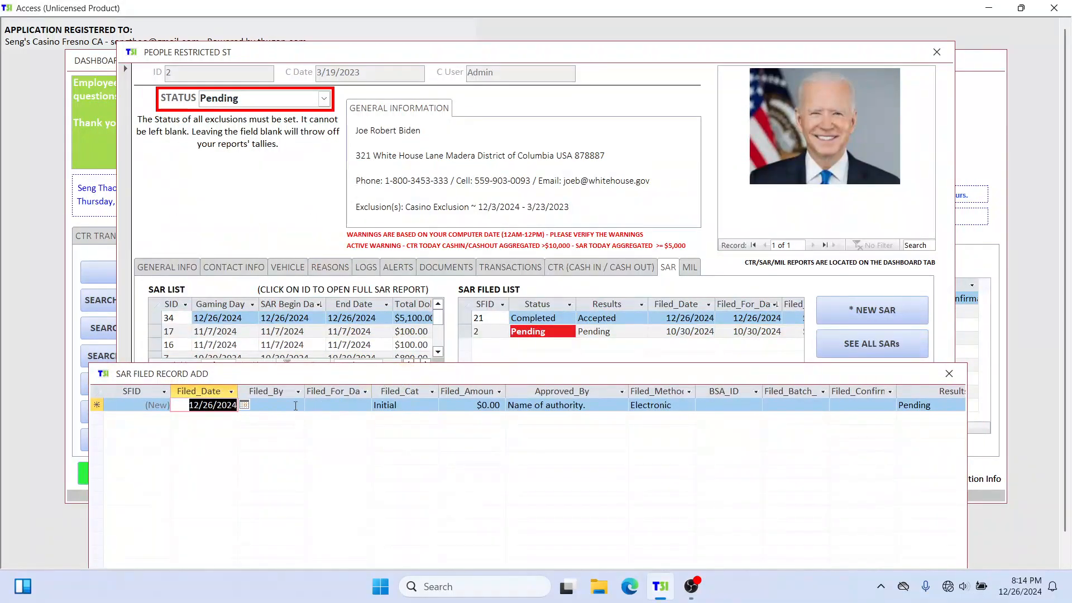
{"action": "left_click", "coordinate": [273, 405]}
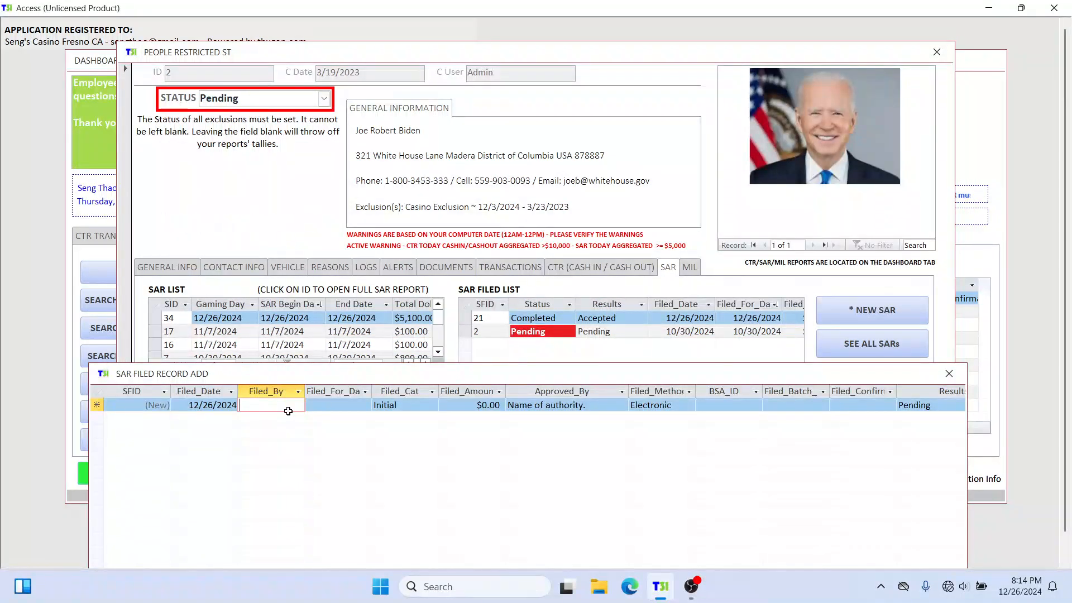
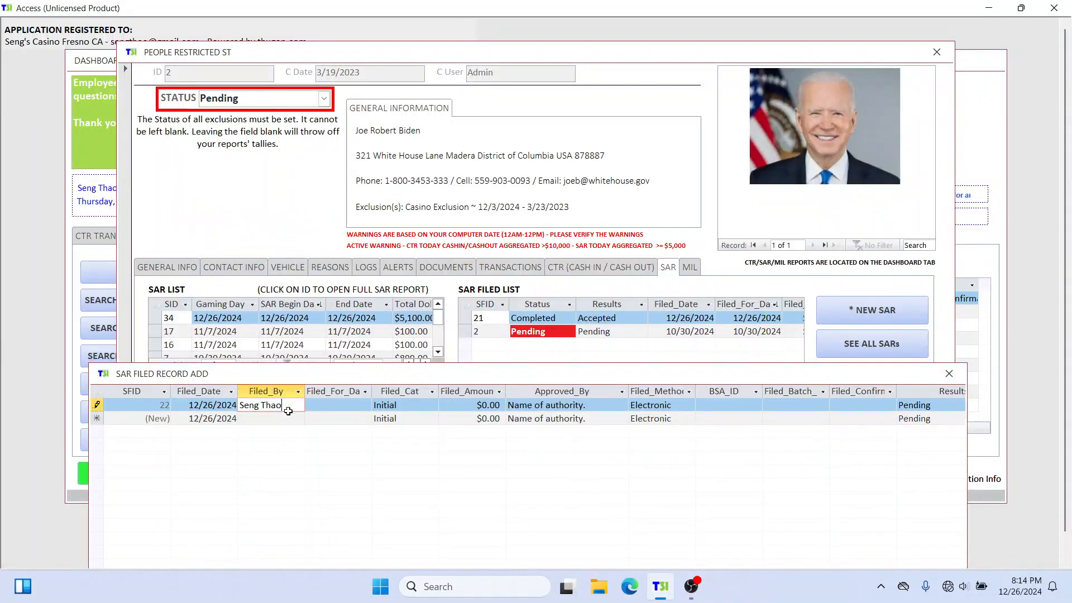
{"action": "key", "text": "Tab"}
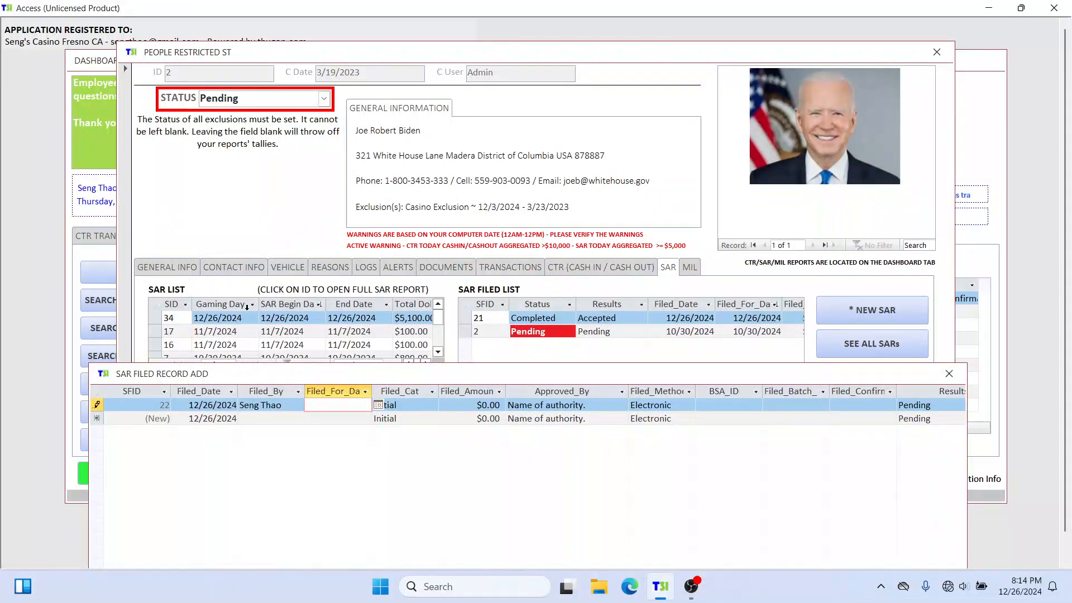
{"action": "left_click", "coordinate": [378, 405]}
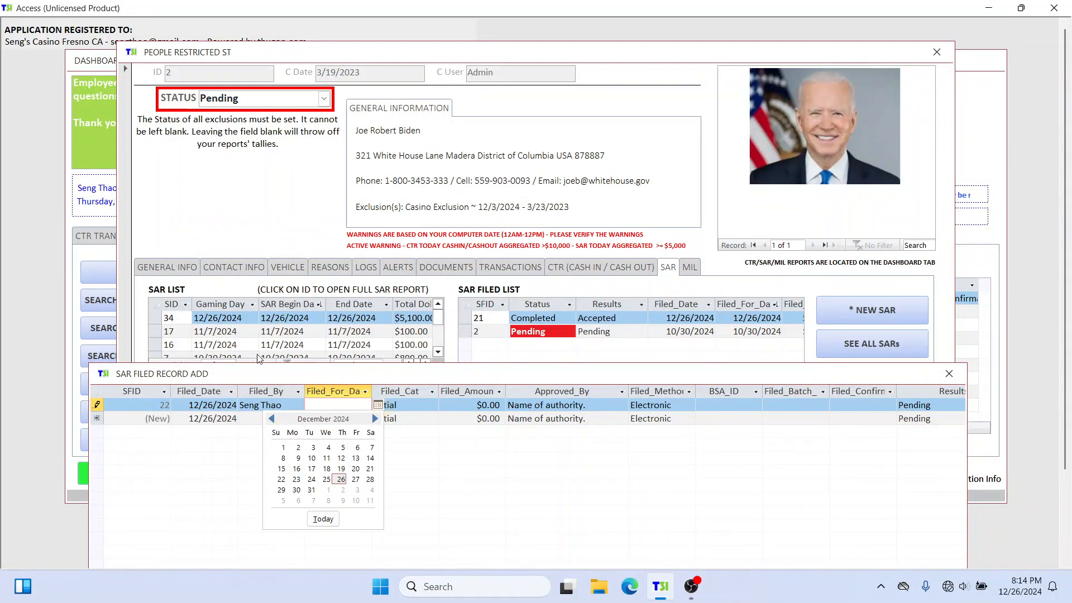
{"action": "left_click", "coordinate": [340, 479]}
Step: Set the record's filing category to Amendment and the filed amount to $5,100.00, and enter the approver's name
{"action": "left_click", "coordinate": [422, 404]}
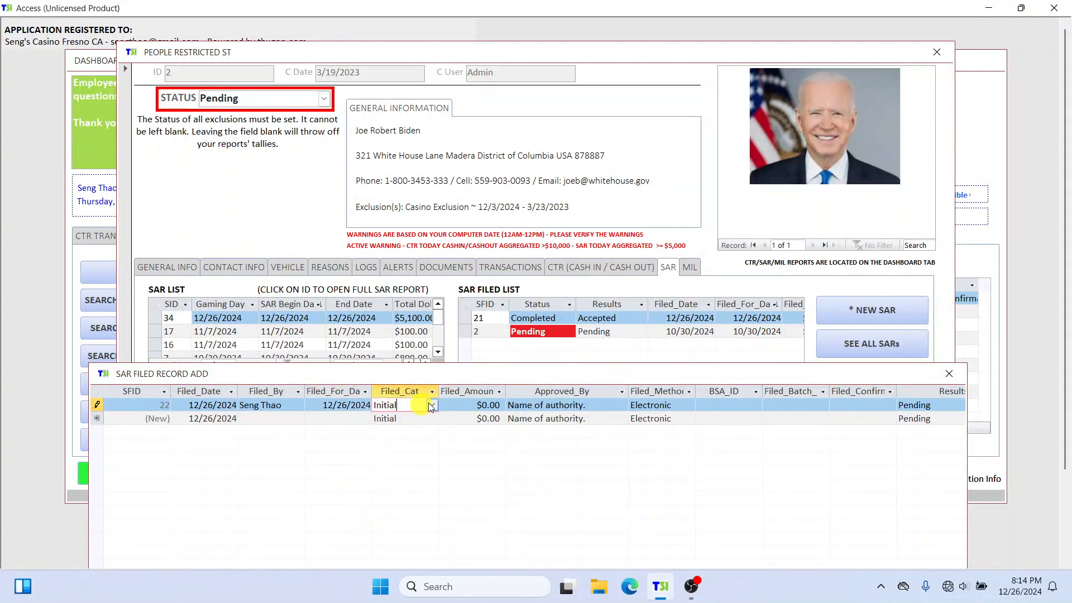
{"action": "left_click", "coordinate": [432, 405]}
{"action": "left_click", "coordinate": [422, 431]}
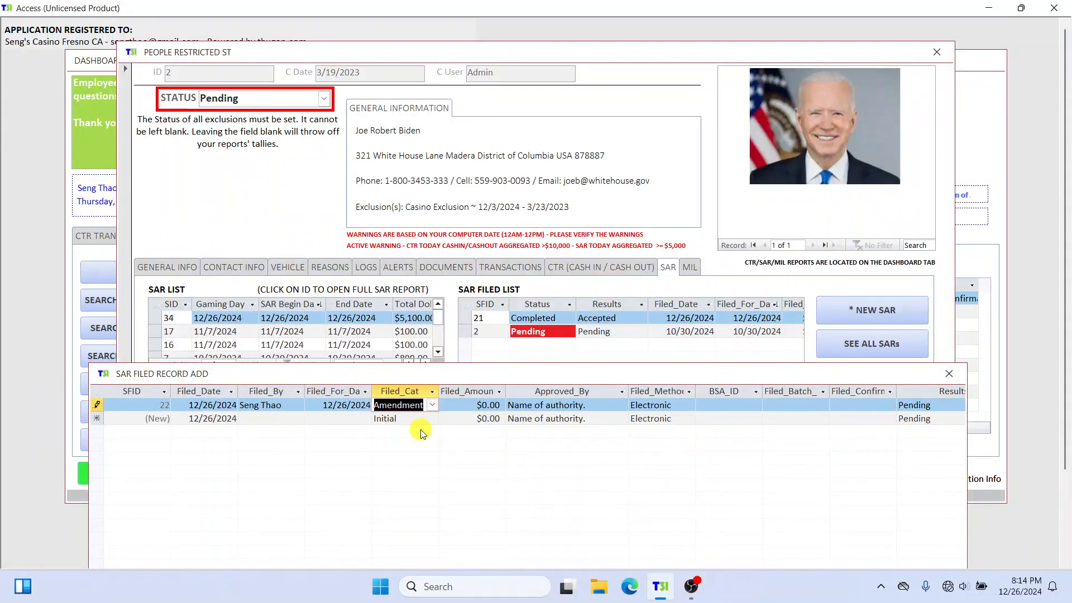
{"action": "key", "text": "Tab"}
{"action": "type", "text": "5100"}
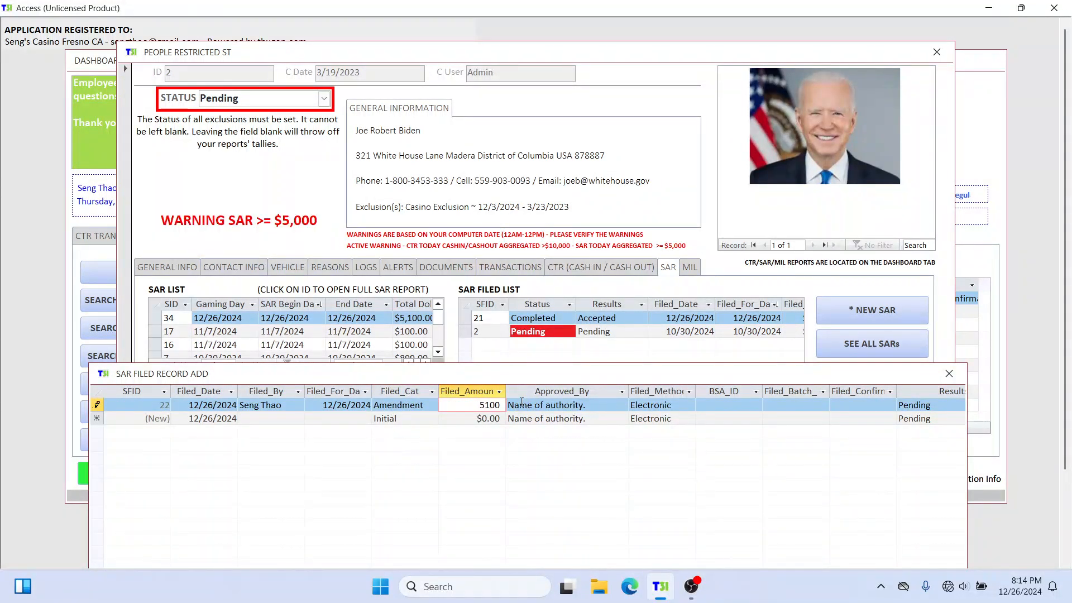
{"action": "left_click", "coordinate": [606, 406]}
{"action": "left_click_drag", "start_coordinate": [606, 407], "coordinate": [508, 405]}
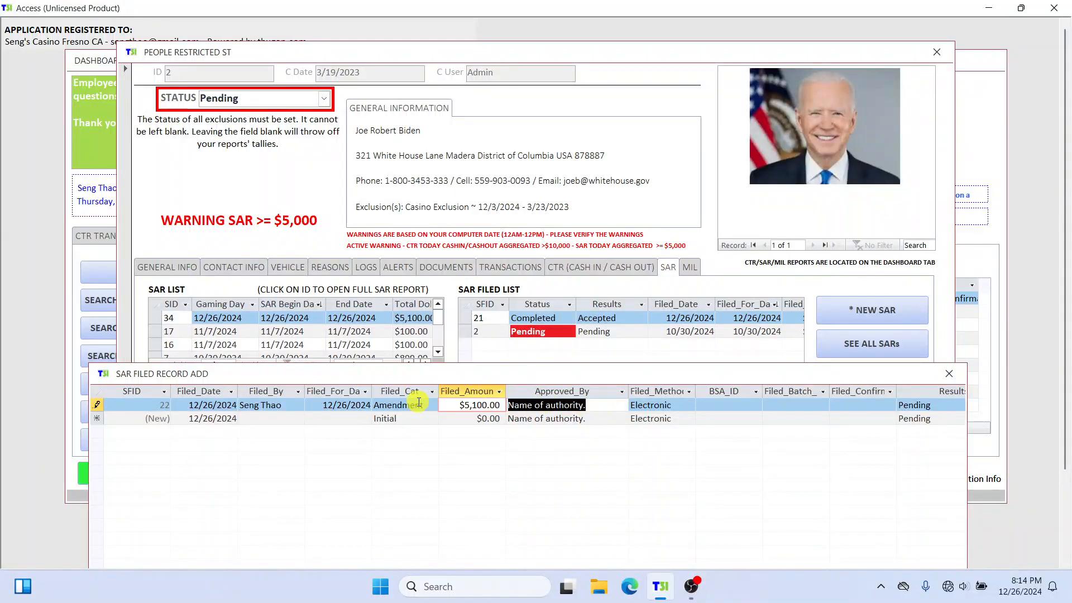
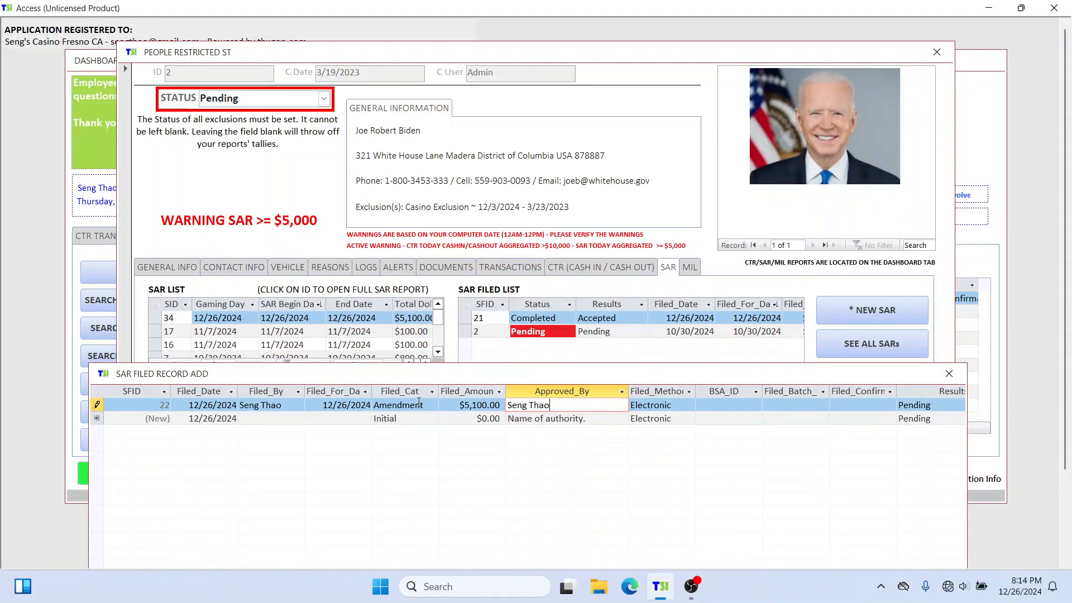
Step: Enter the BSA ID, the filed batch number and the filing confirmation number in the amendment record
{"action": "left_click", "coordinate": [711, 408]}
{"action": "type", "text": "322314"}
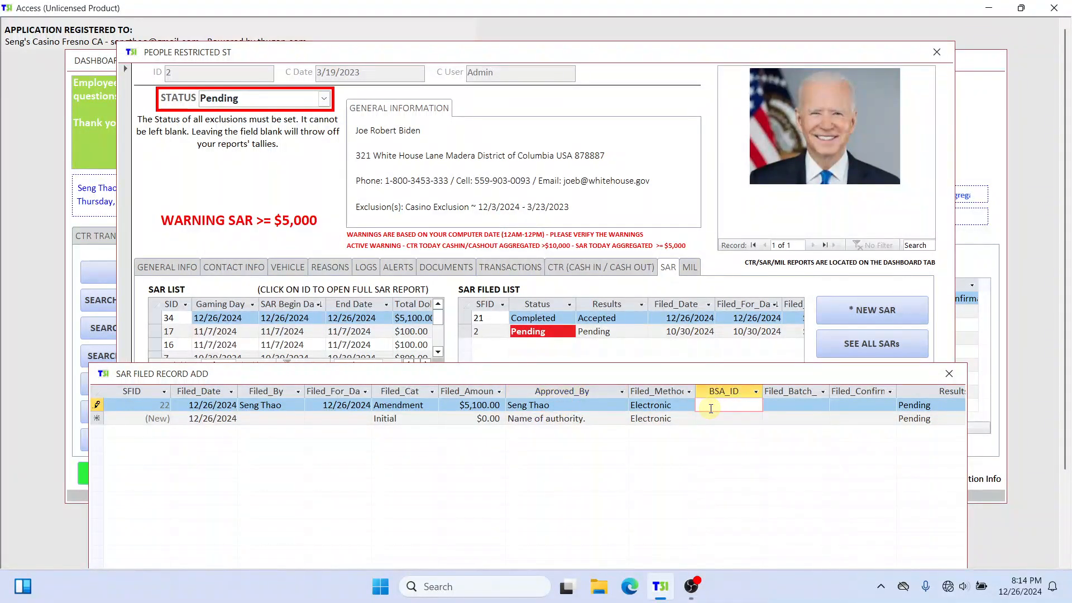
{"action": "left_click", "coordinate": [814, 411]}
{"action": "type", "text": "1234321"}
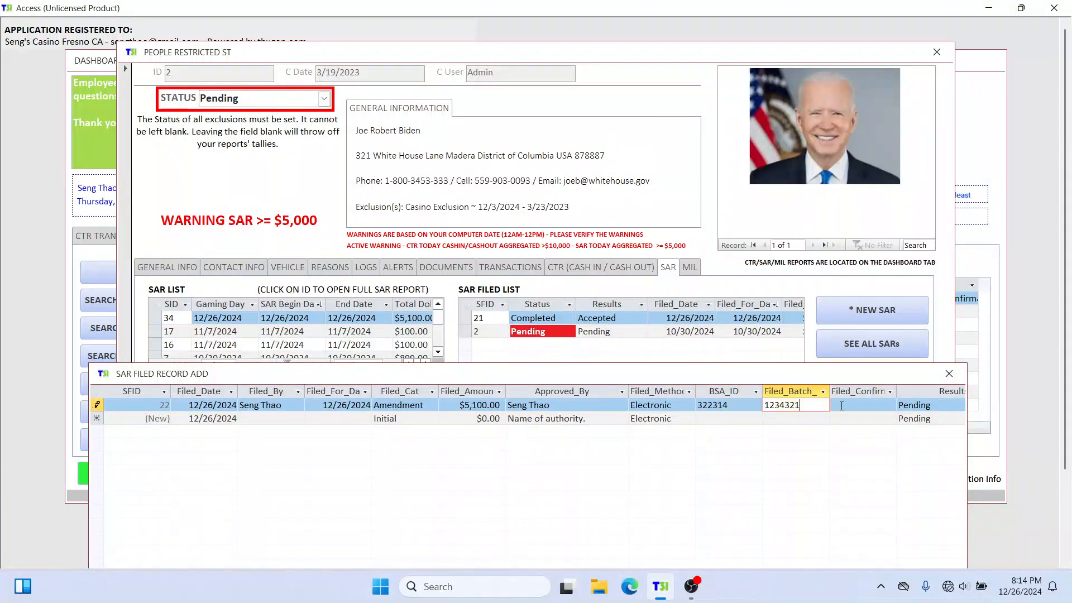
{"action": "left_click", "coordinate": [837, 406]}
{"action": "type", "text": "12343214"}
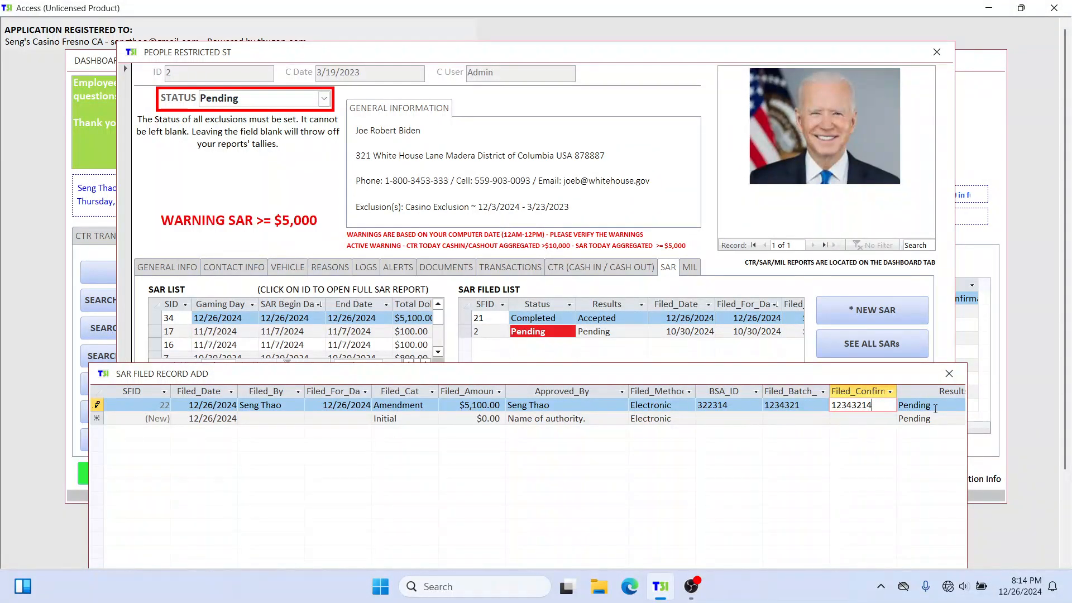
Step: Set the amendment's results to Accepted With Warnings and its status to Completed, and close the SAR filed record
{"action": "key", "text": "Tab"}
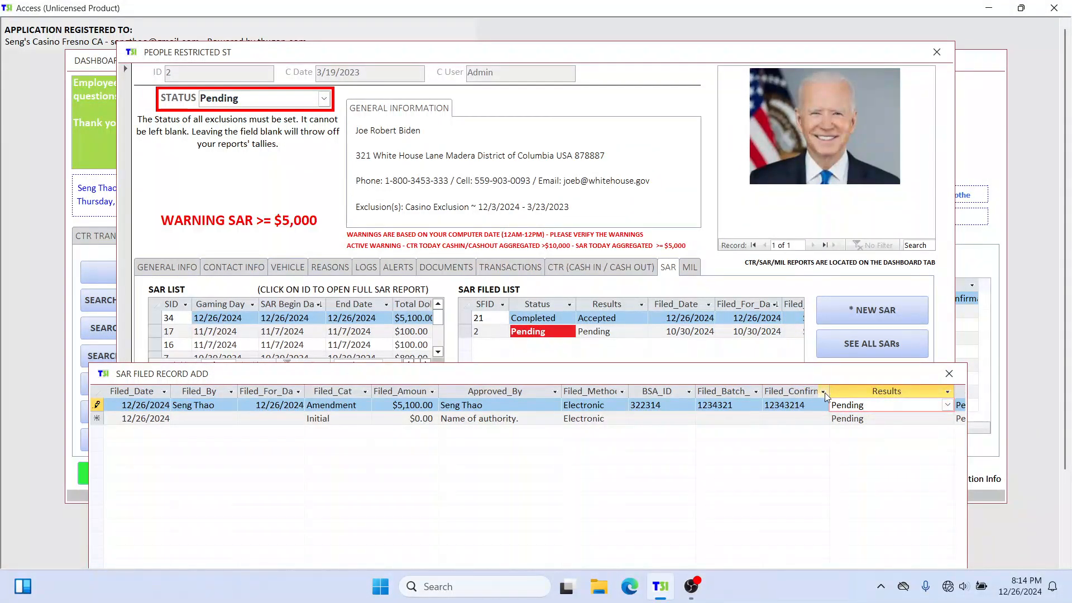
{"action": "left_click", "coordinate": [947, 406]}
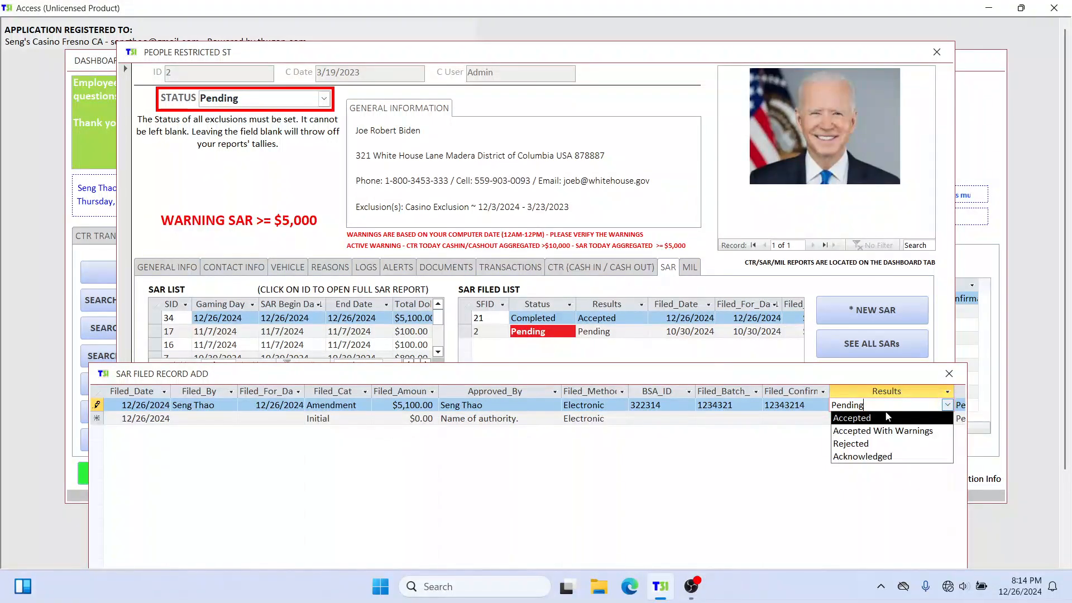
{"action": "left_click", "coordinate": [858, 428]}
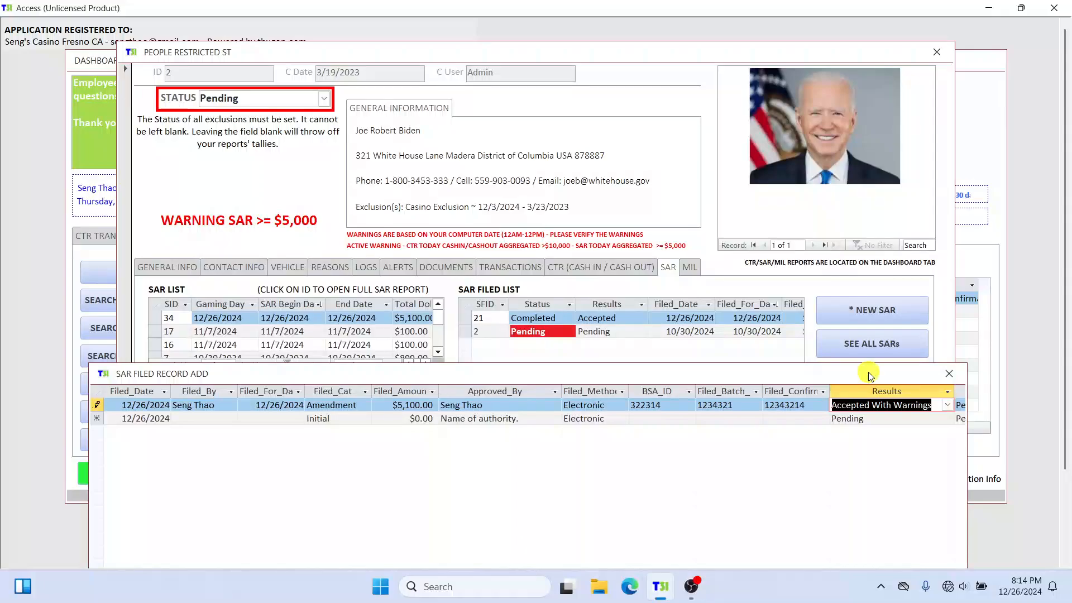
{"action": "left_click_drag", "start_coordinate": [624, 484], "coordinate": [717, 479]}
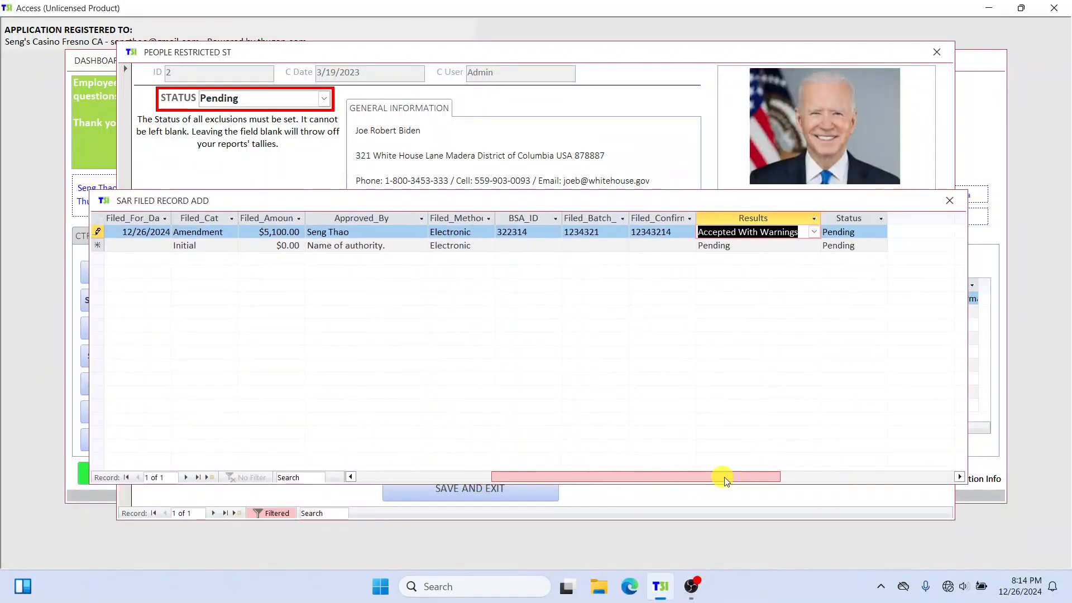
{"action": "left_click", "coordinate": [872, 233]}
{"action": "left_click", "coordinate": [882, 232]}
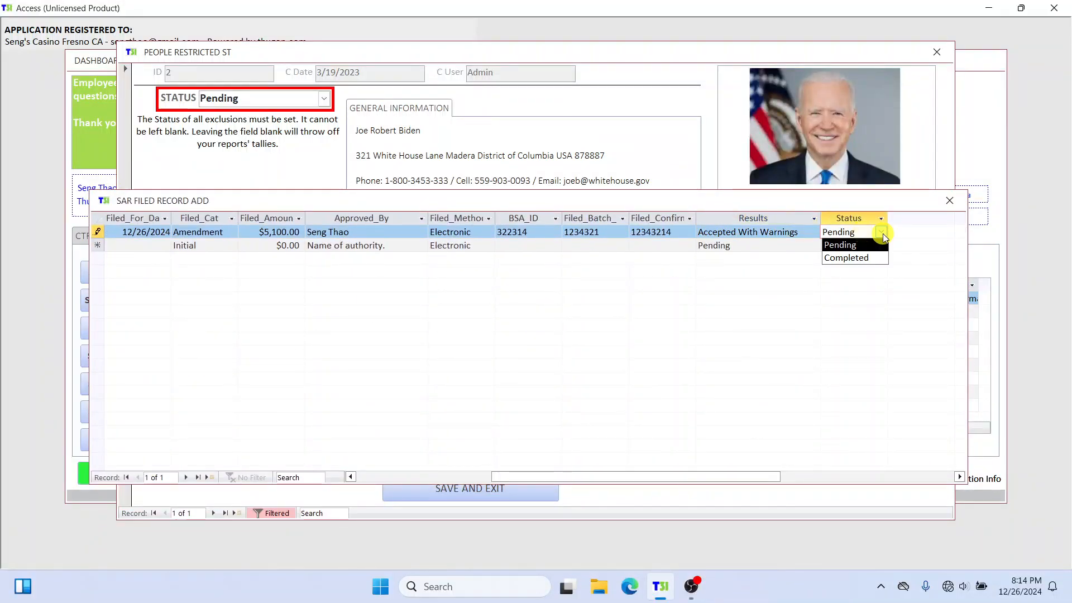
{"action": "left_click", "coordinate": [852, 259]}
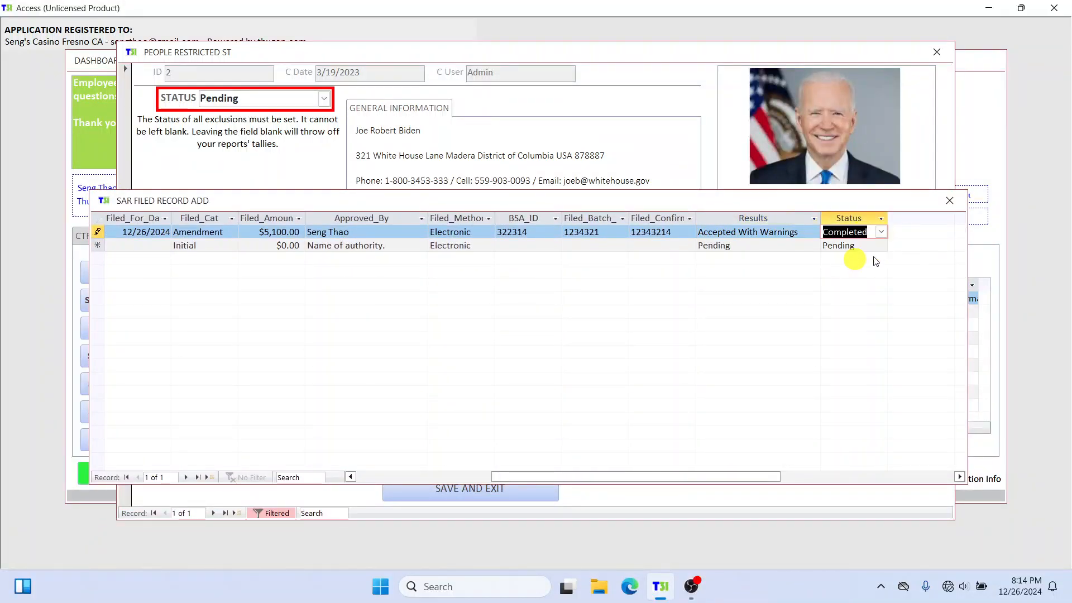
{"action": "left_click", "coordinate": [949, 201]}
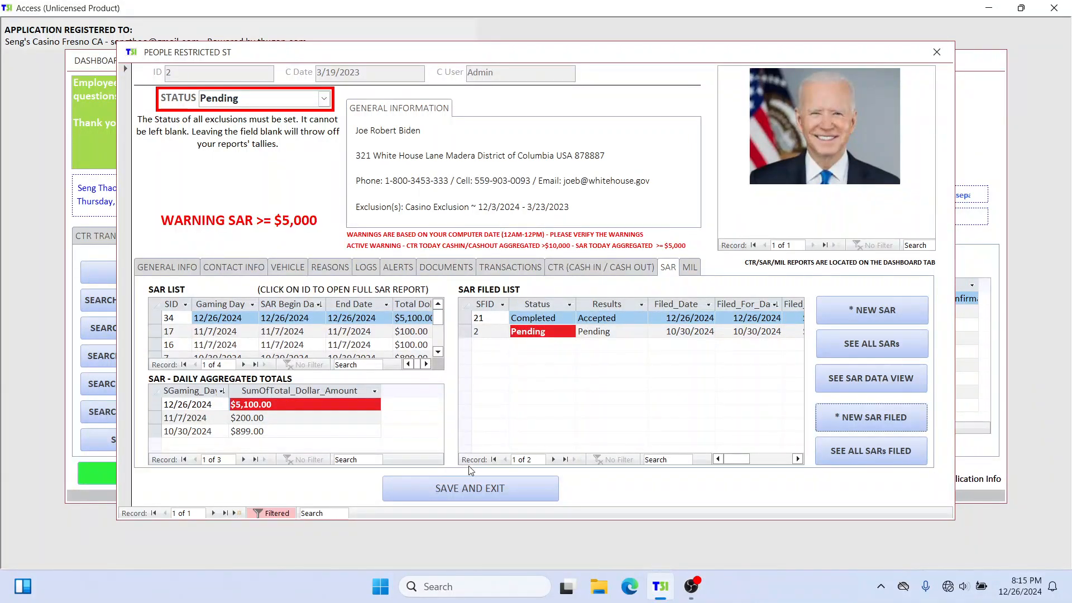
Step: Save and exit the person's profile, and briefly check the dashboard's SAR compare to SAR filed view
{"action": "left_click", "coordinate": [446, 488]}
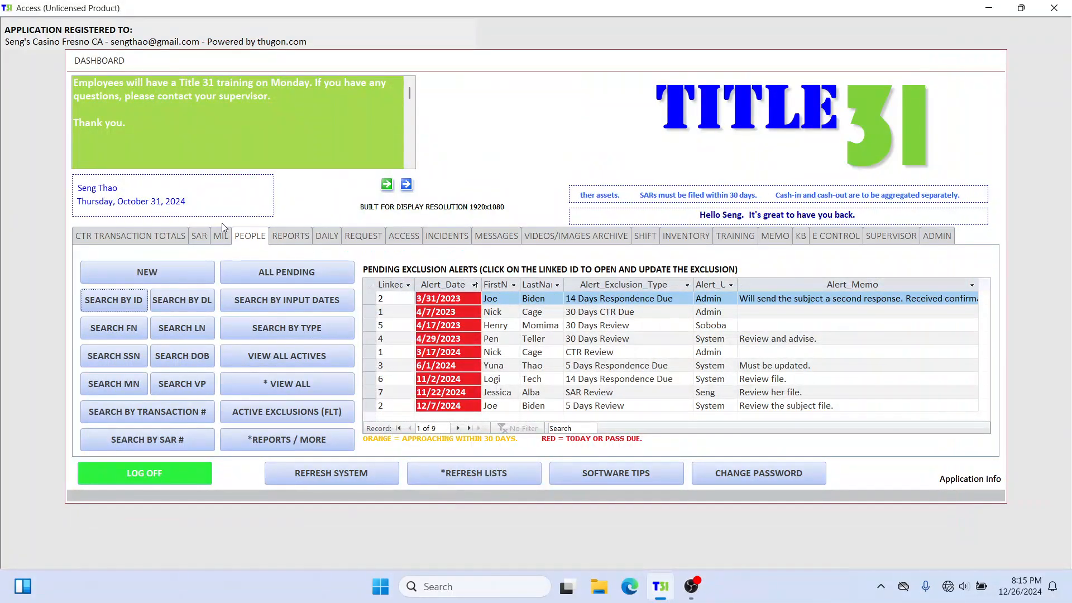
{"action": "left_click", "coordinate": [199, 236]}
{"action": "left_click", "coordinate": [645, 438]}
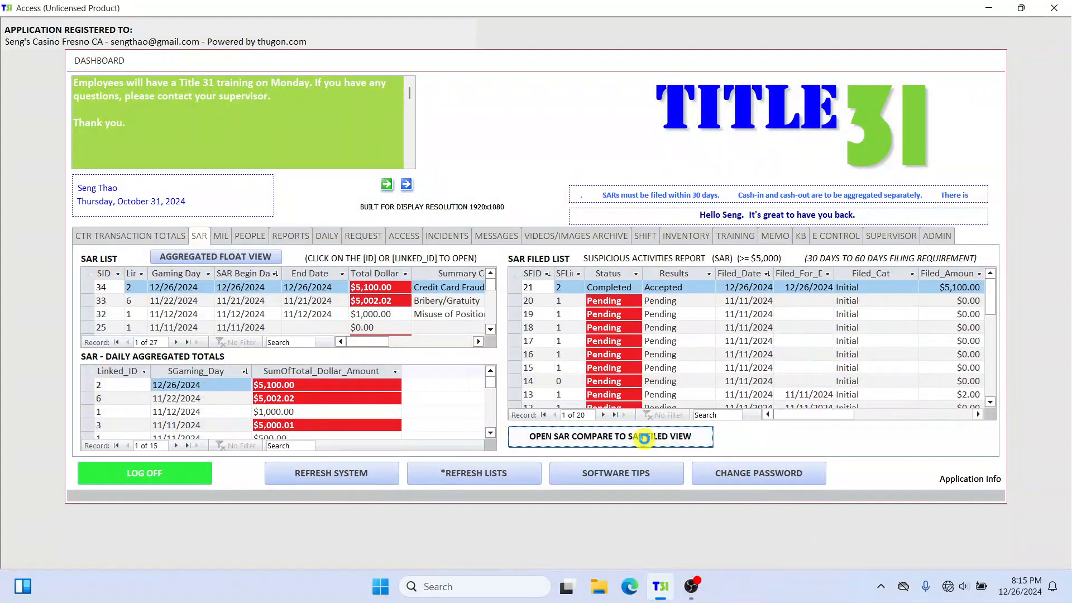
{"action": "left_click", "coordinate": [904, 106]}
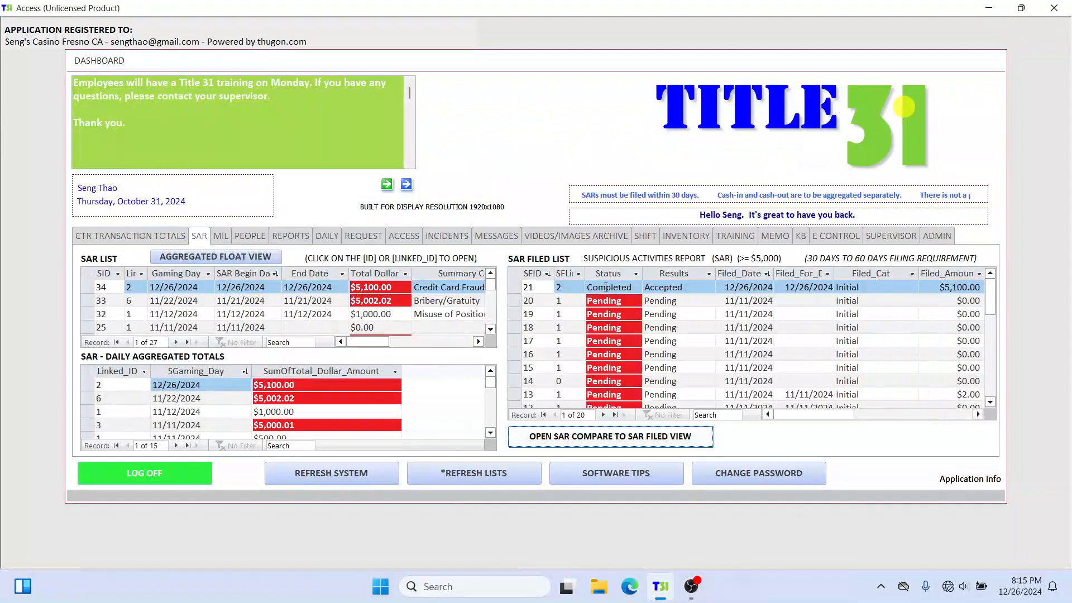
Step: Refresh the system, reopen the SAR compare to SAR filed view, and move its window up
{"action": "left_click", "coordinate": [316, 473]}
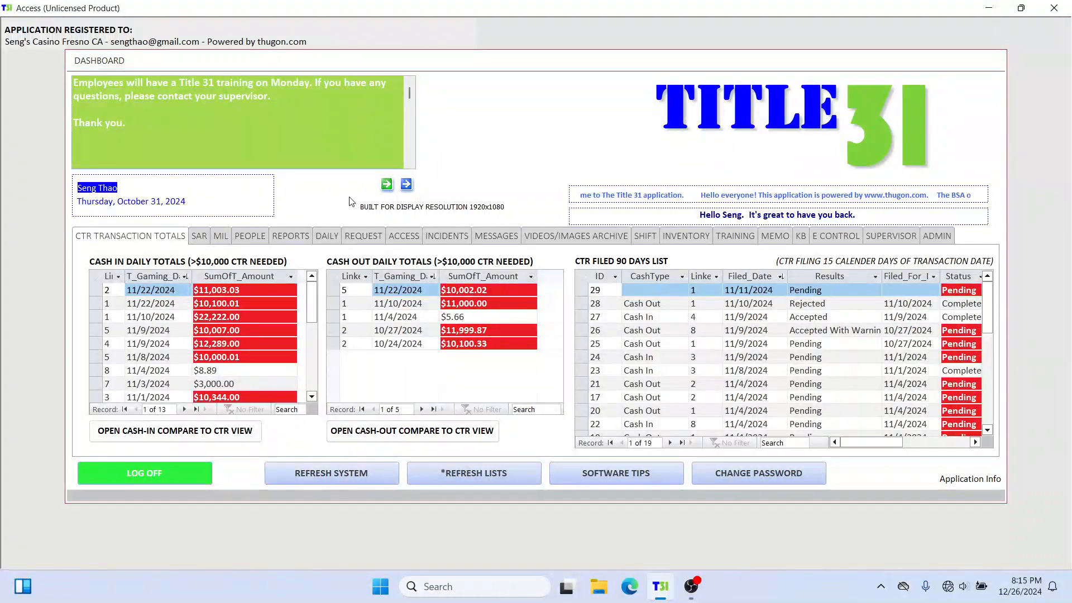
{"action": "left_click", "coordinate": [199, 237]}
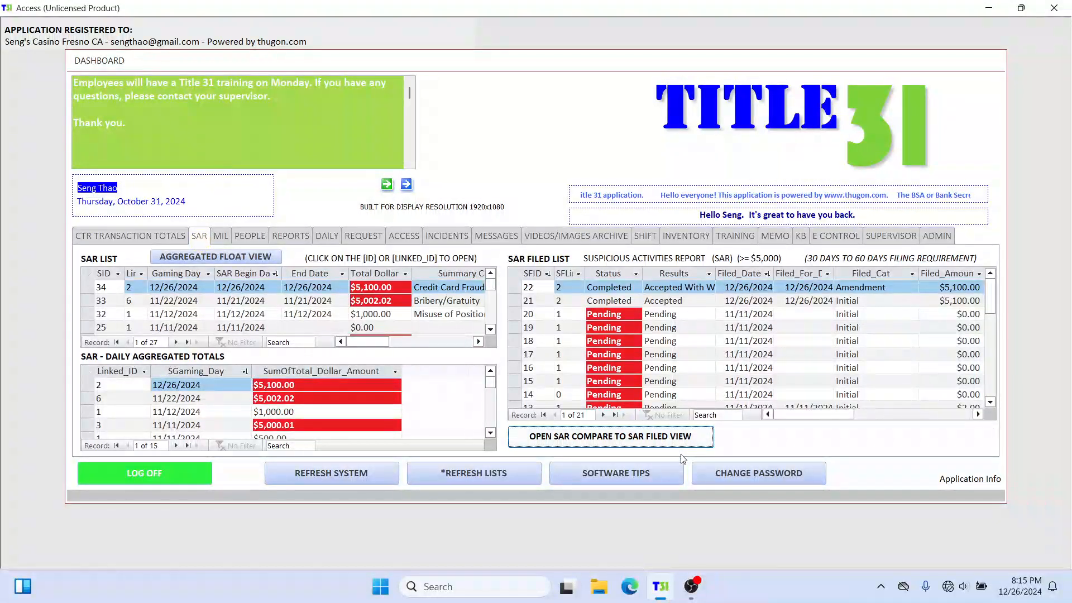
{"action": "left_click", "coordinate": [633, 438]}
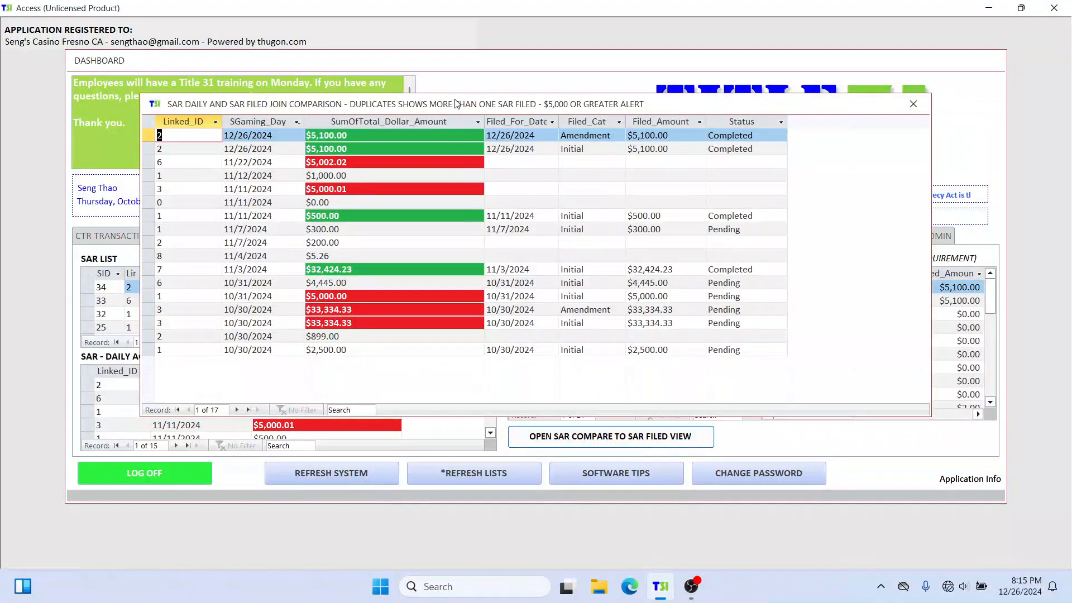
{"action": "left_click_drag", "start_coordinate": [455, 103], "coordinate": [455, 68]}
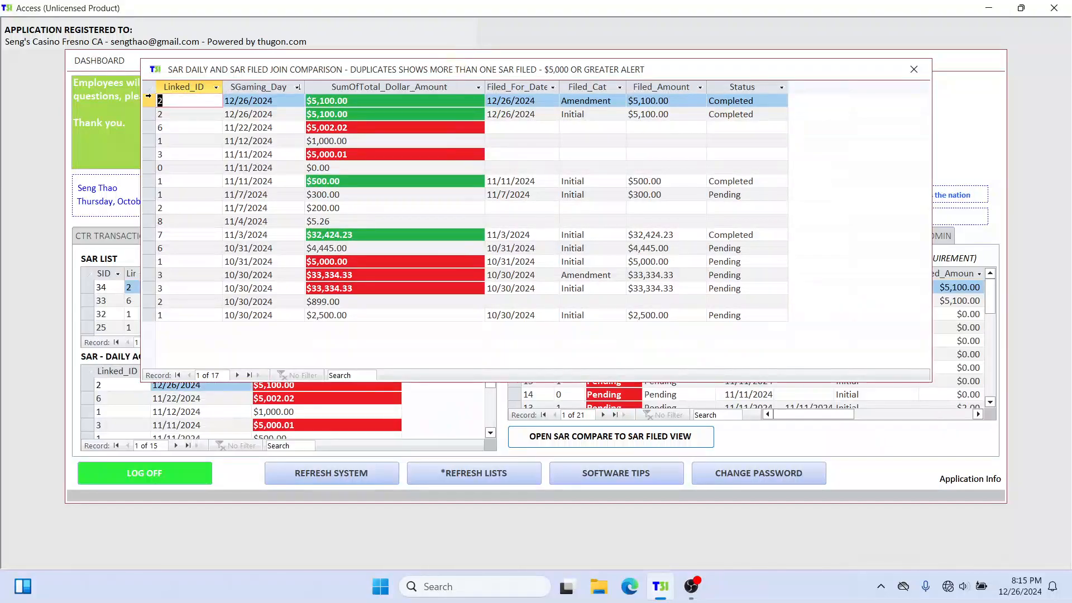
Step: Select the two 12/26/2024 comparison rows, and view the person's profile through the linked ID before closing it
{"action": "left_click_drag", "start_coordinate": [149, 100], "coordinate": [149, 114]}
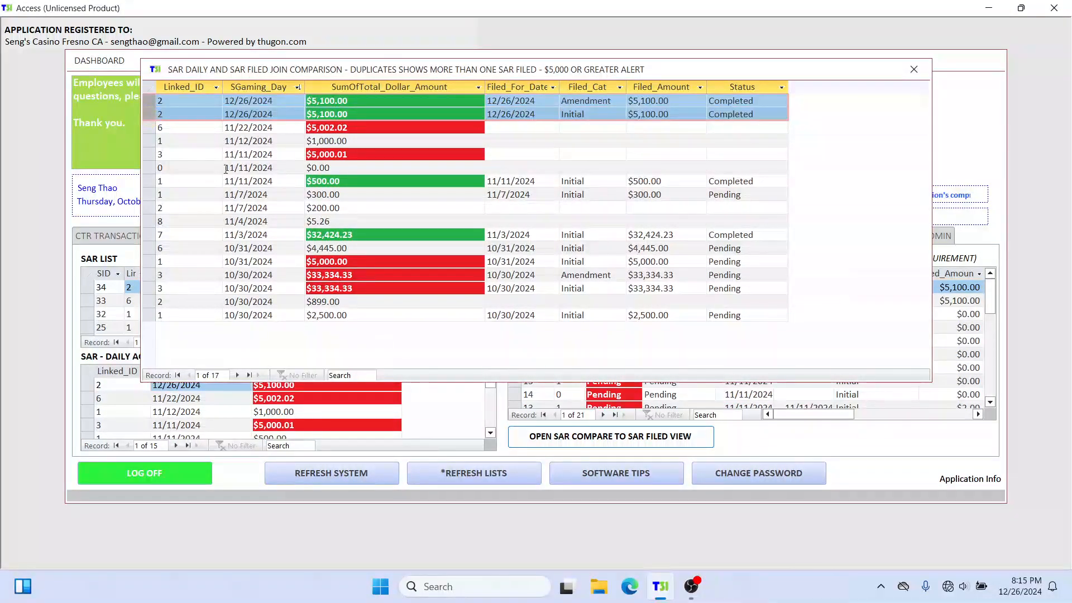
{"action": "double_click", "coordinate": [166, 99]}
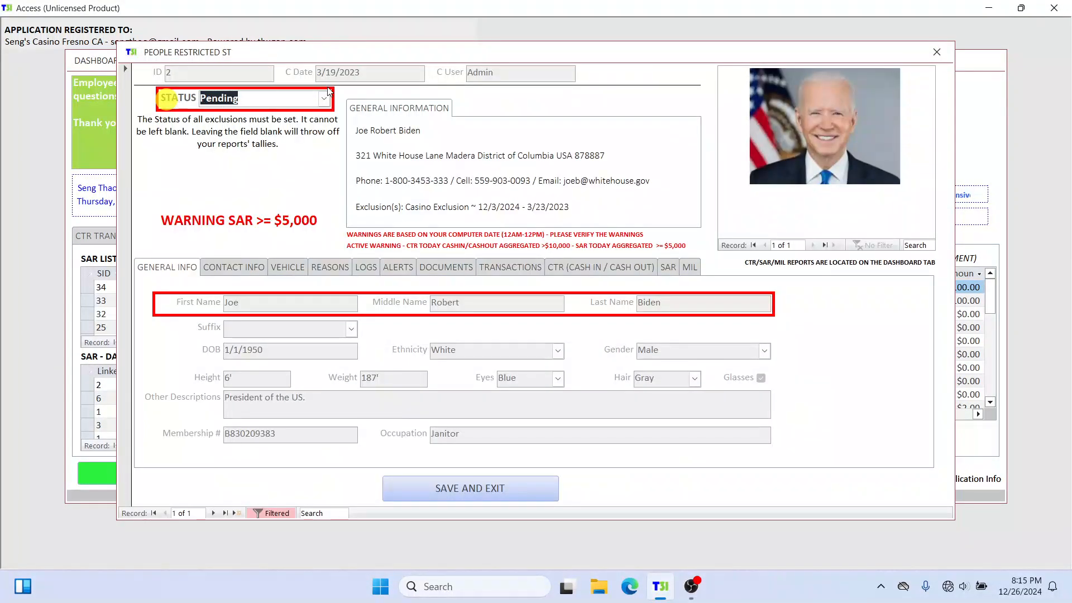
{"action": "left_click", "coordinate": [936, 52]}
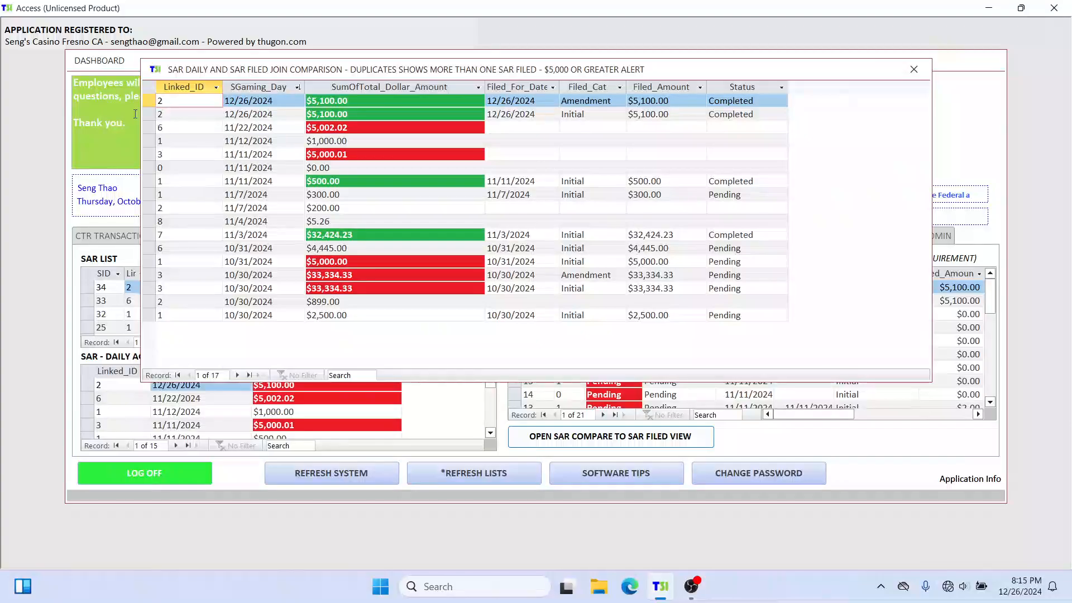
Step: Examine the filing category, amount and status of the two 12/26/2024 rows against the 11/22/2024 row
{"action": "mouse_move", "coordinate": [149, 100]}
{"action": "left_mouse_down"}
{"action": "mouse_move", "coordinate": [148, 128]}
{"action": "mouse_move", "coordinate": [148, 114]}
{"action": "left_mouse_up"}
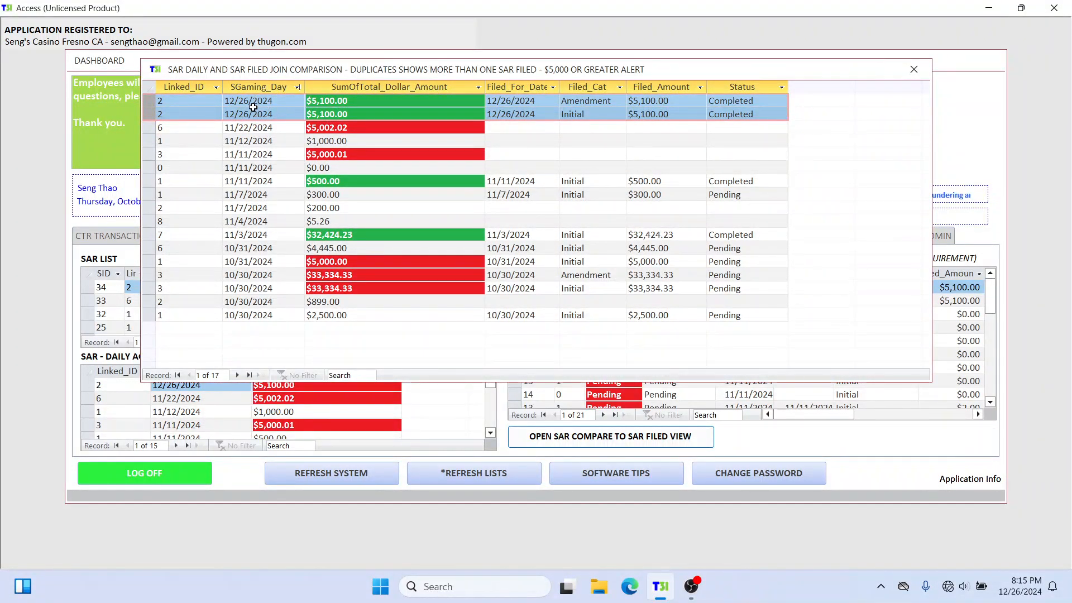
{"action": "left_click", "coordinate": [607, 104]}
{"action": "left_click", "coordinate": [618, 102]}
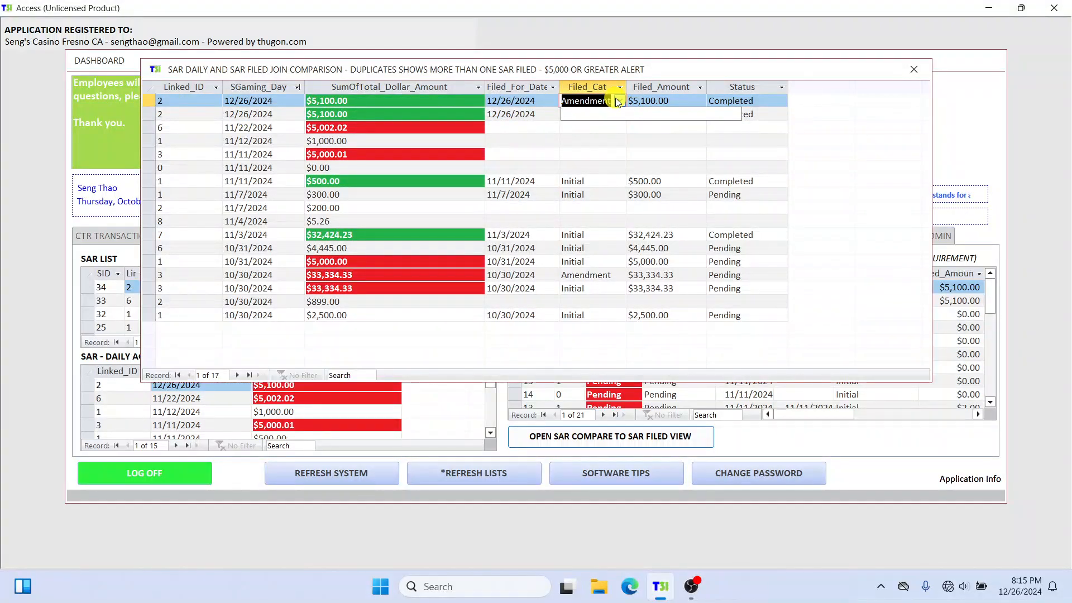
{"action": "left_click", "coordinate": [685, 101]}
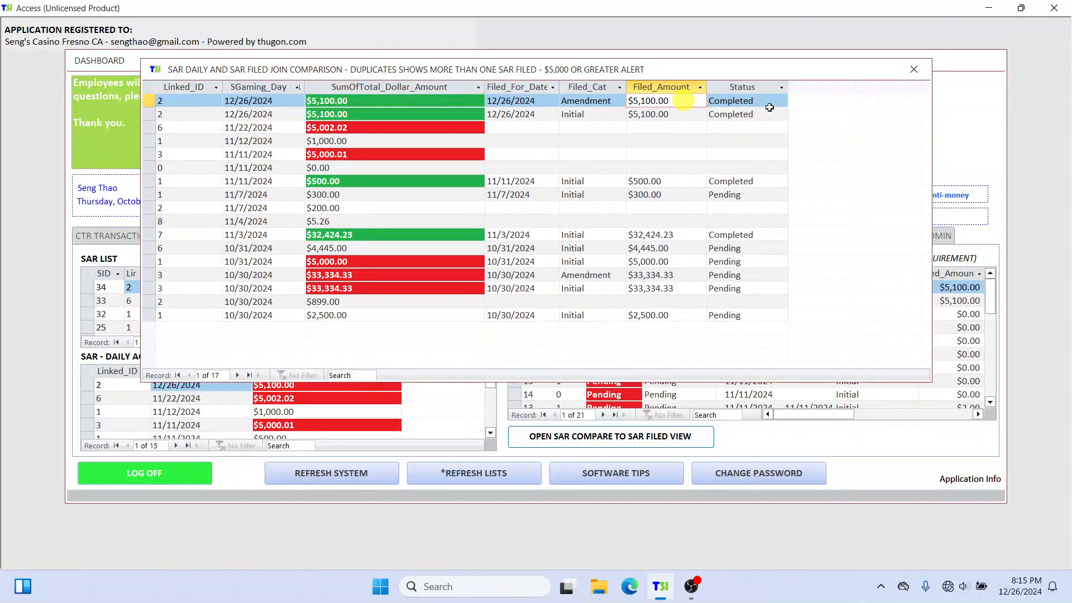
{"action": "left_click", "coordinate": [769, 126]}
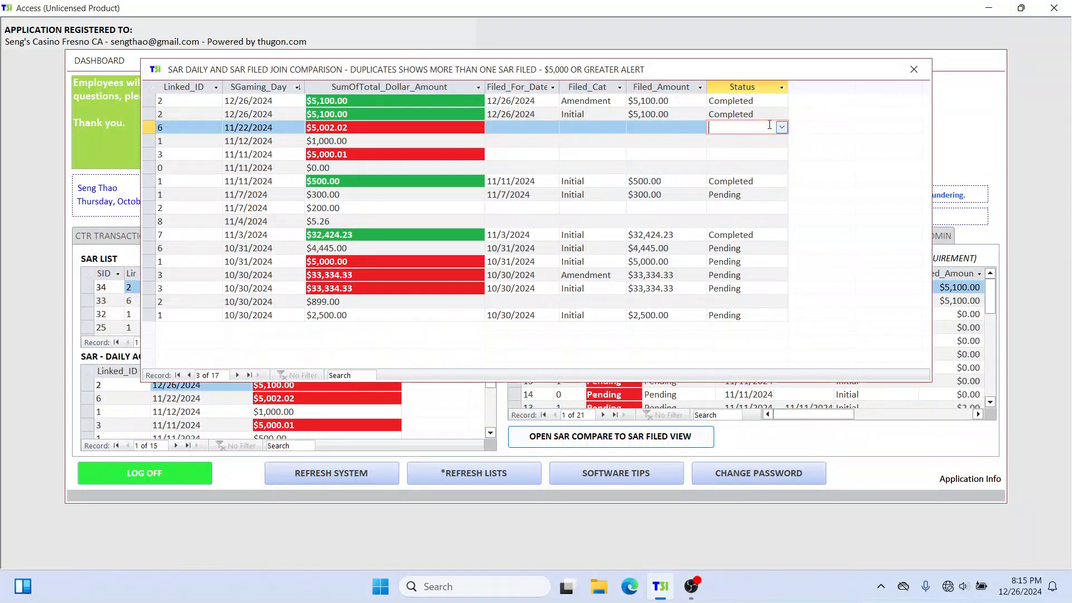
Step: Examine the Amendment and Initial filing categories of the two 12/26/2024 comparison rows, along with the empty filing fields of the 11/22/2024 row
{"action": "left_click_drag", "start_coordinate": [151, 100], "coordinate": [152, 117]}
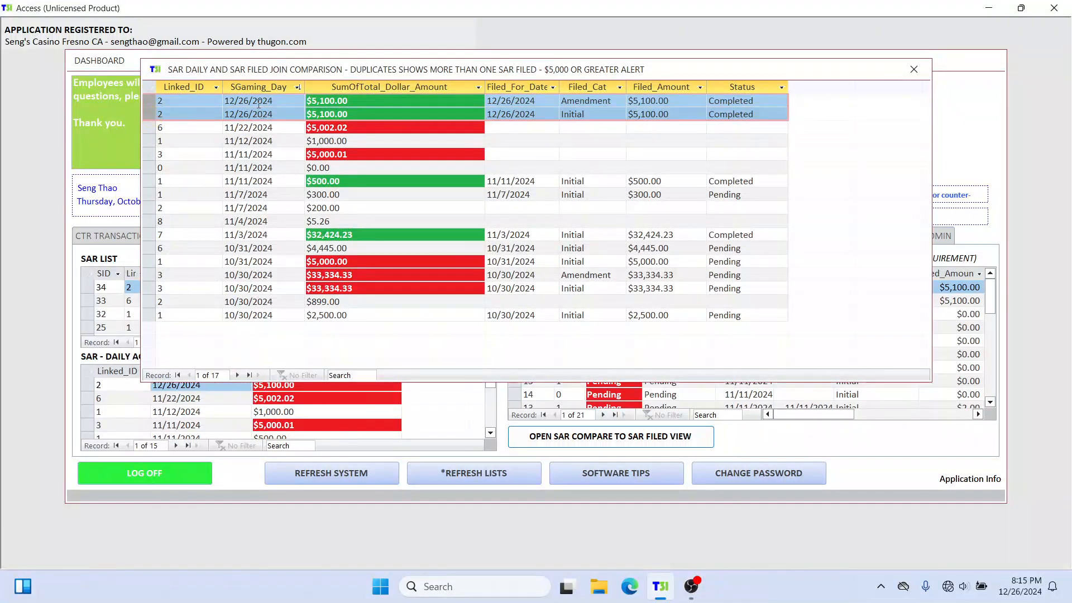
{"action": "left_click", "coordinate": [604, 115]}
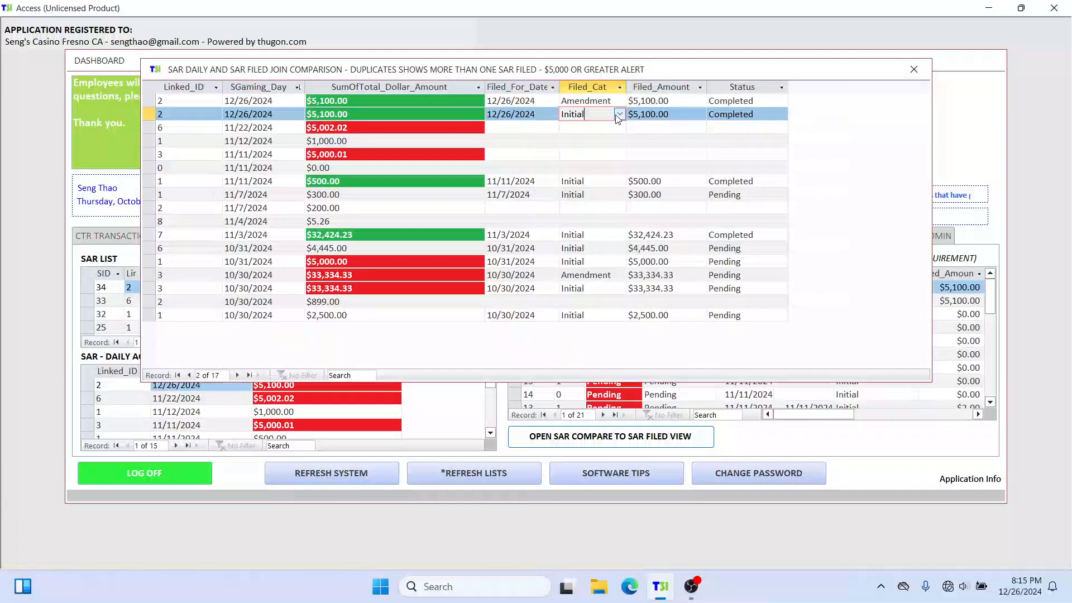
{"action": "left_click", "coordinate": [618, 101]}
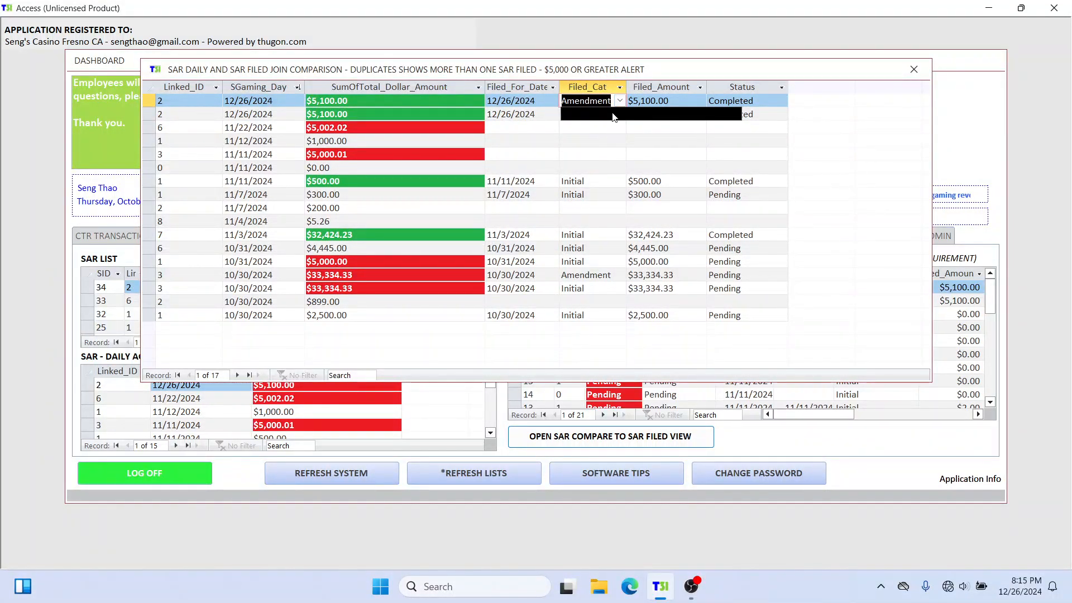
{"action": "left_click", "coordinate": [611, 114]}
{"action": "left_click", "coordinate": [616, 128]}
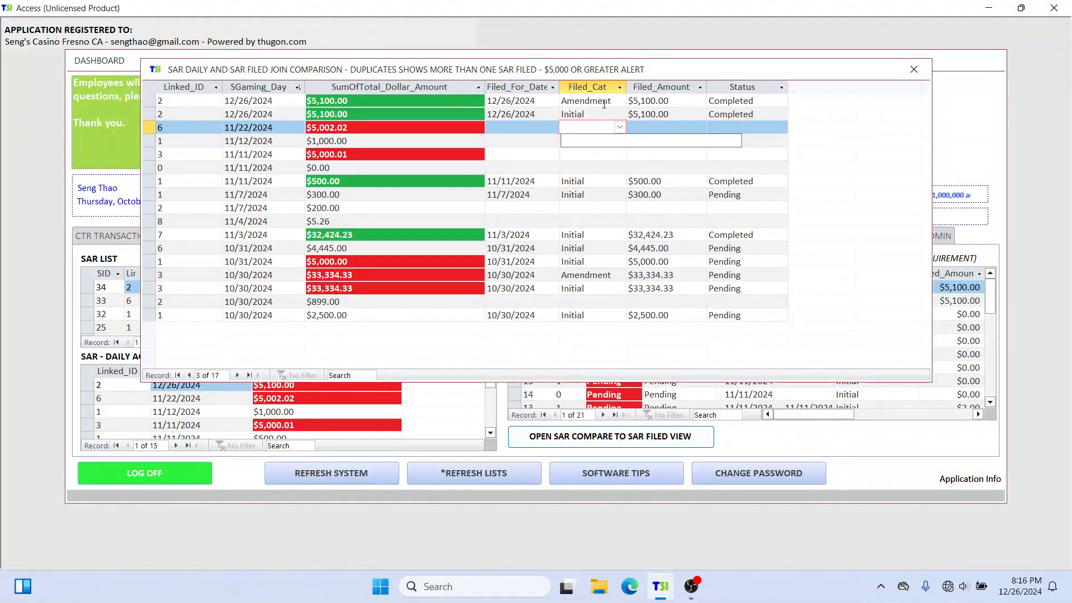
{"action": "left_click", "coordinate": [604, 104]}
{"action": "left_click_drag", "start_coordinate": [574, 101], "coordinate": [610, 102]}
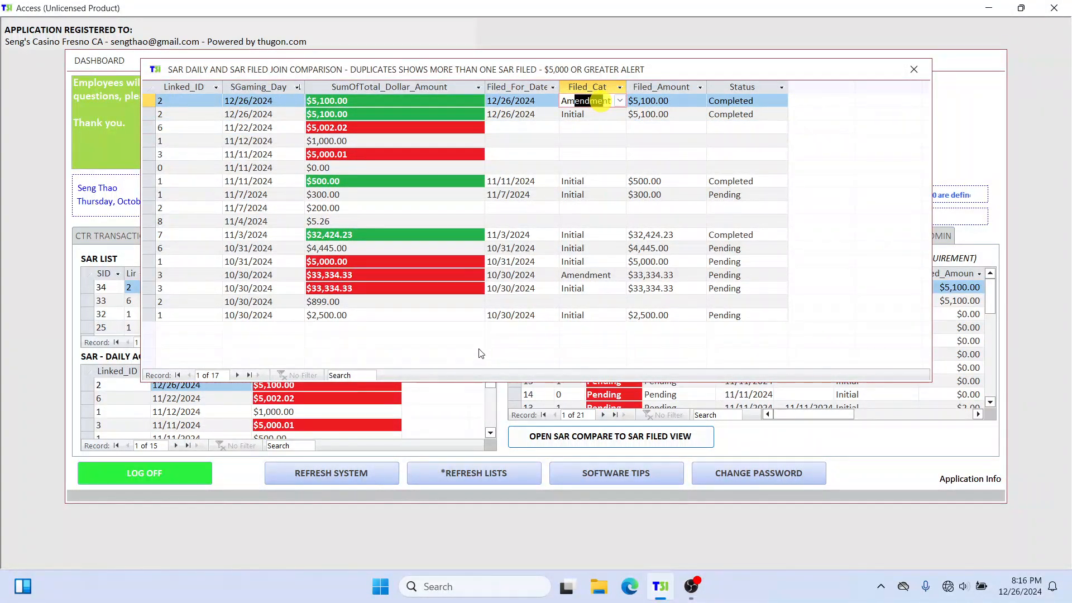
{"action": "left_click", "coordinate": [591, 127]}
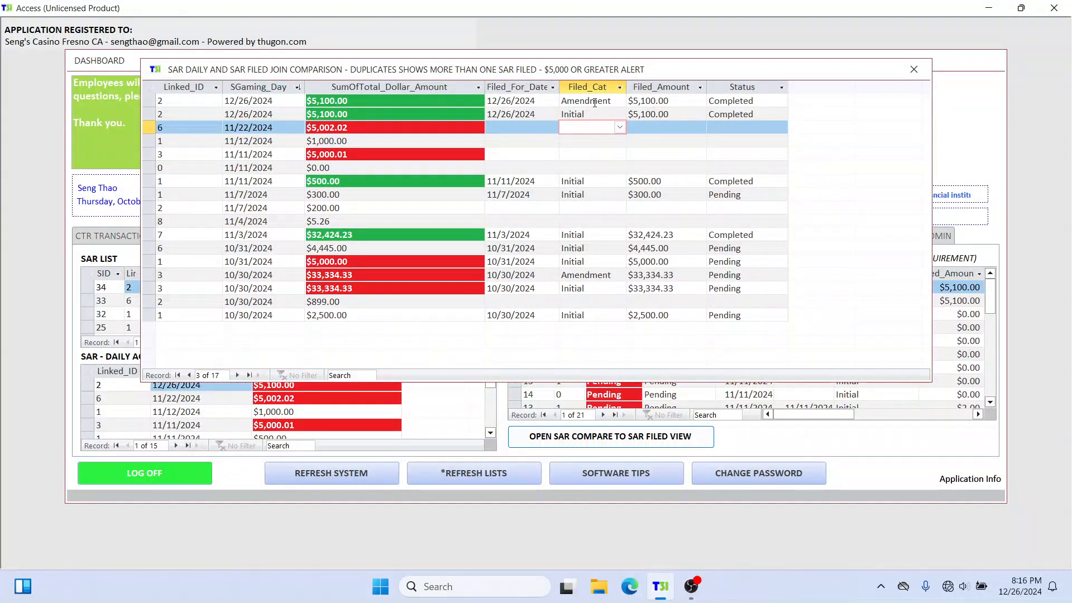
{"action": "left_click", "coordinate": [671, 131]}
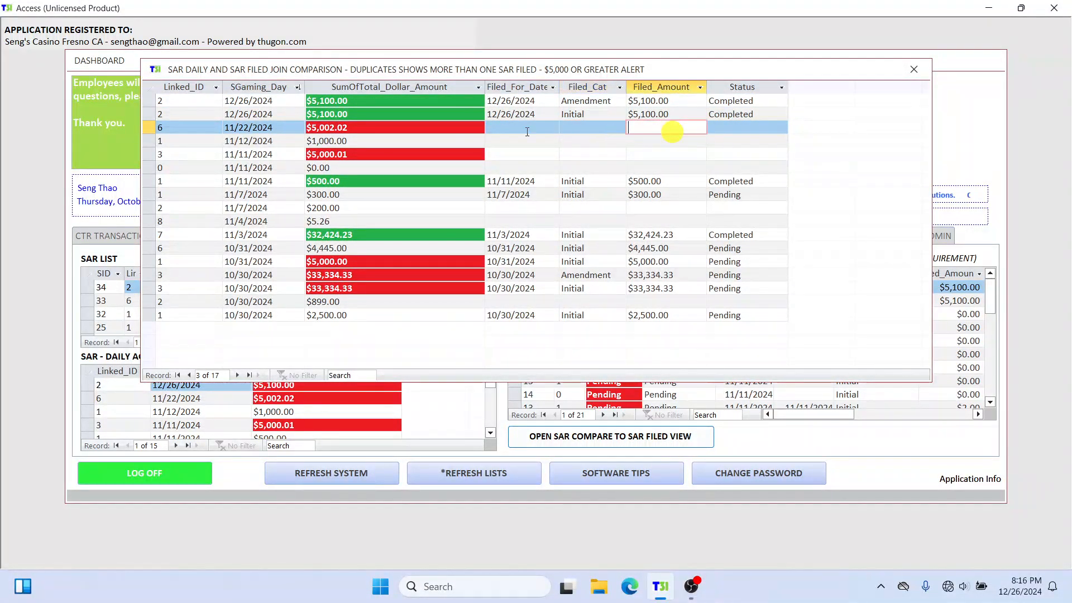
{"action": "left_click_drag", "start_coordinate": [149, 103], "coordinate": [148, 117]}
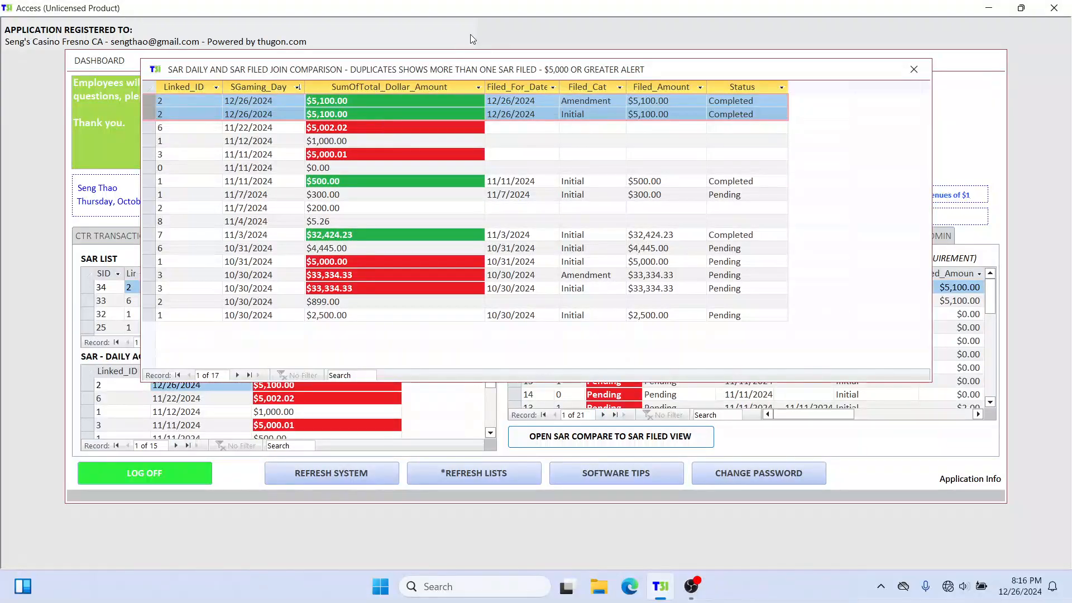
Step: Close the SAR daily and SAR filed comparison window and move the dashboard slightly down
{"action": "left_click", "coordinate": [914, 70]}
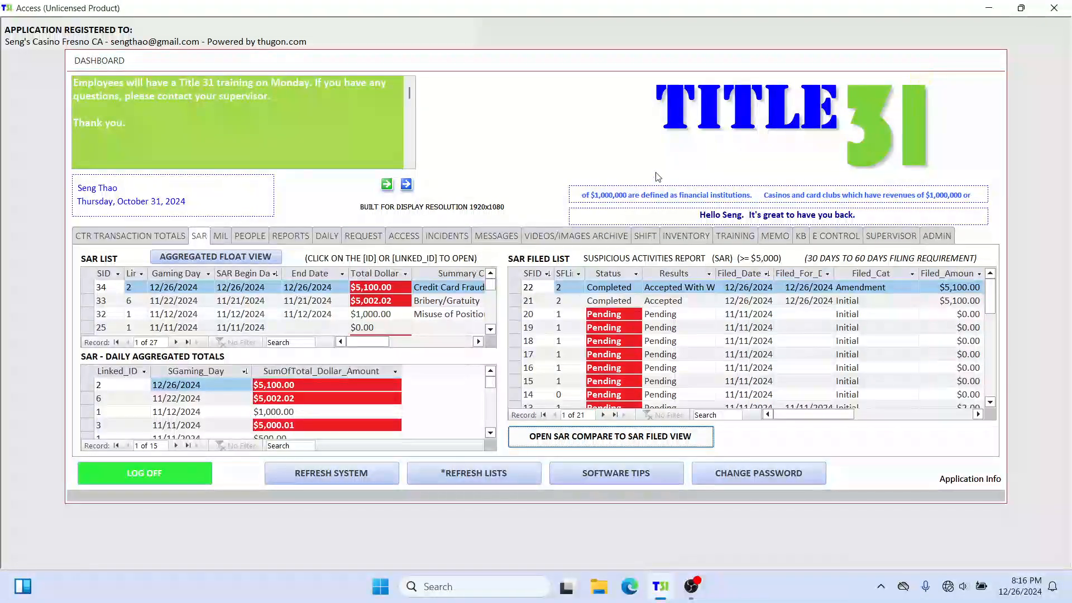
{"action": "left_click_drag", "start_coordinate": [547, 65], "coordinate": [549, 89]}
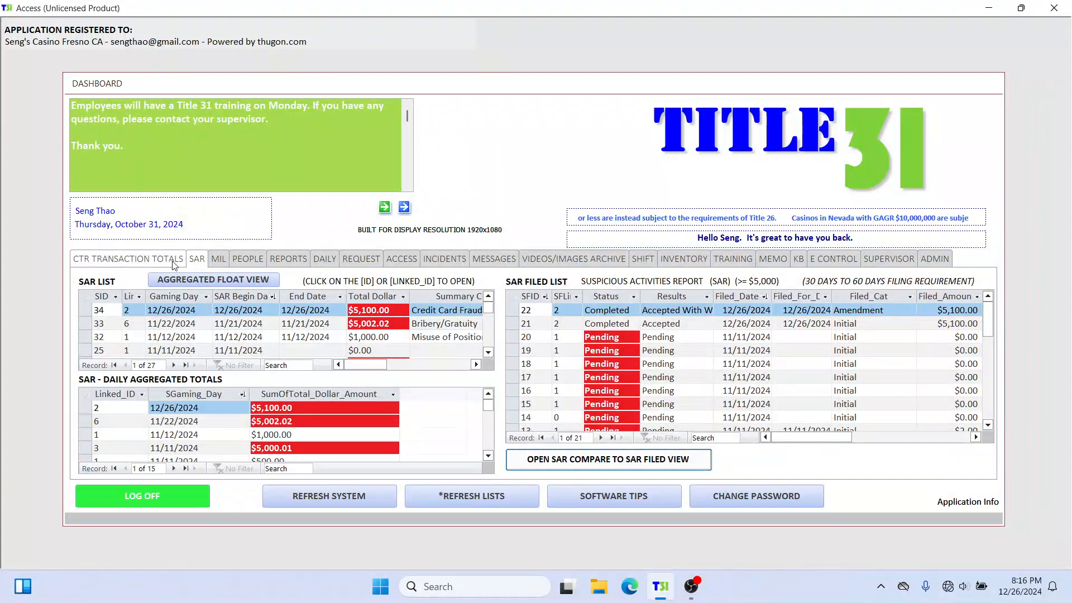
Step: Review the dashboard's MIL, SAR and CTR transaction totals pages, finishing on the SAR lists with the dashboard shifted slightly left
{"action": "left_click", "coordinate": [218, 260]}
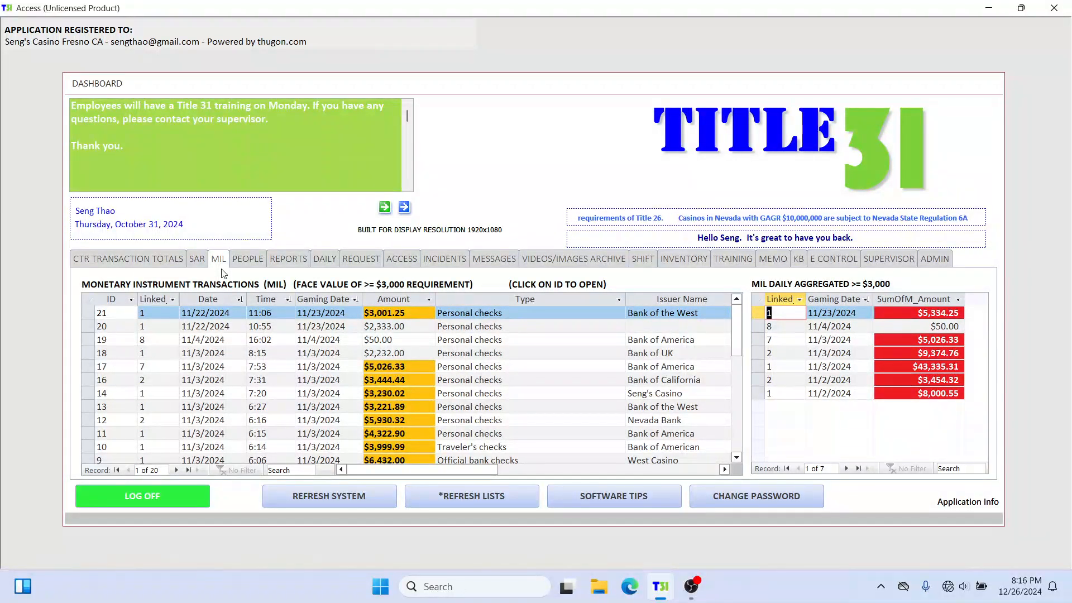
{"action": "left_click", "coordinate": [198, 260]}
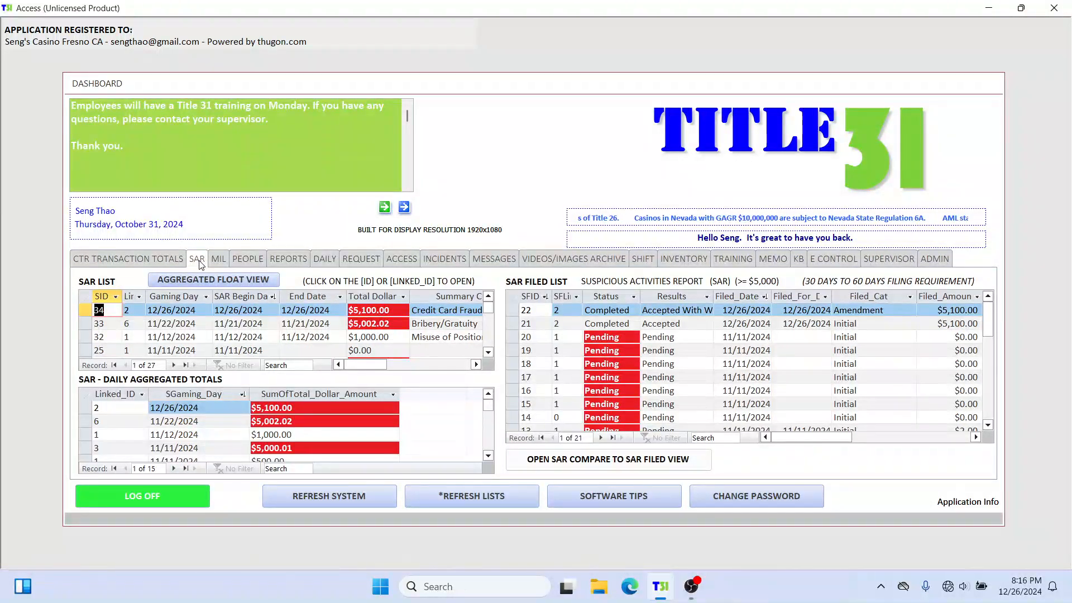
{"action": "left_click", "coordinate": [216, 261]}
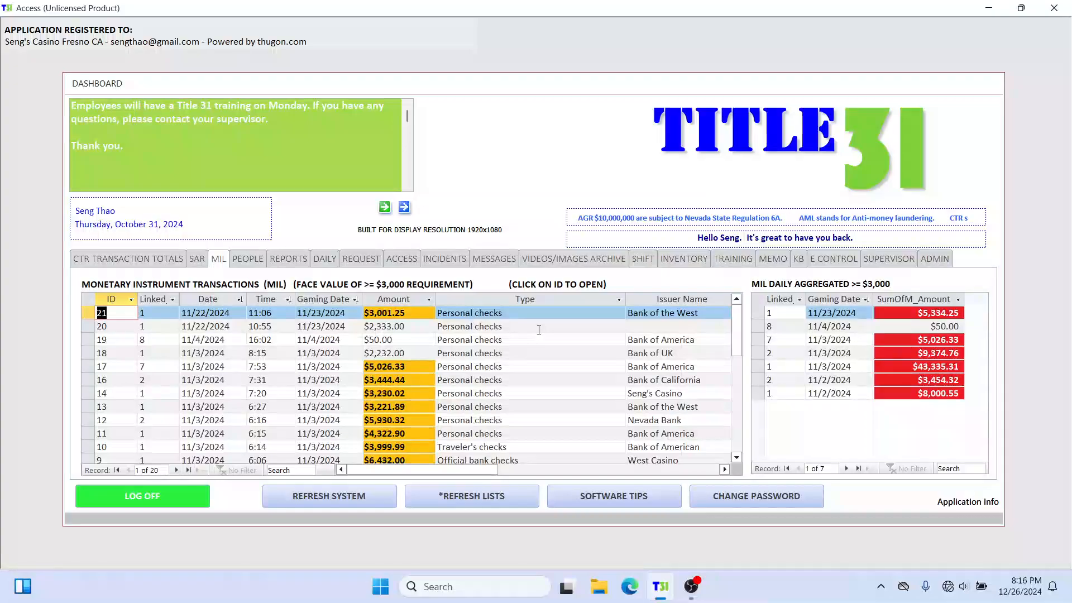
{"action": "left_click", "coordinate": [199, 259]}
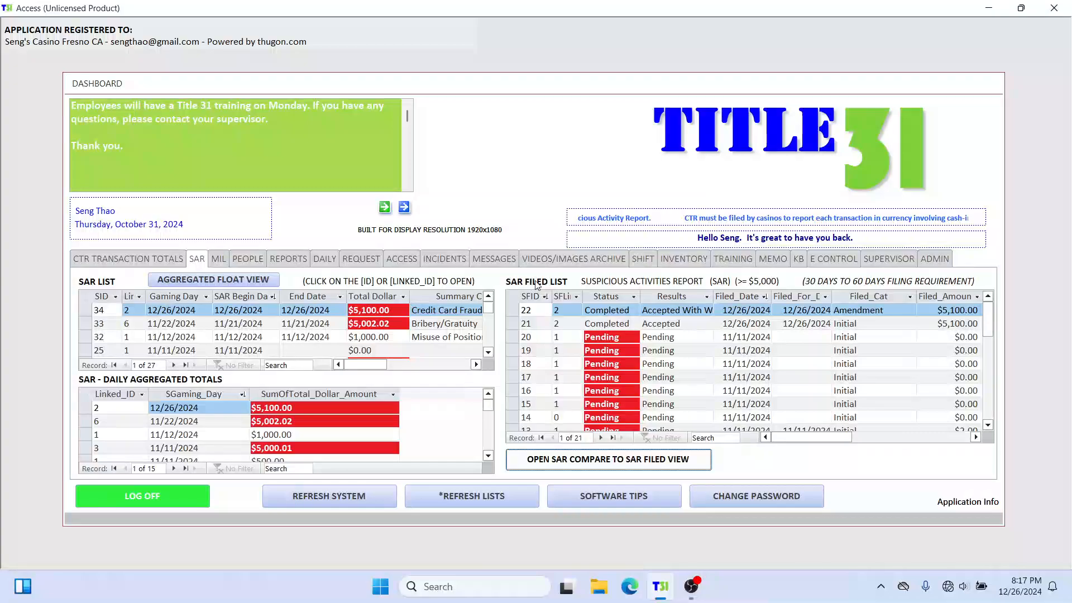
{"action": "left_click", "coordinate": [144, 259]}
{"action": "left_click", "coordinate": [197, 259]}
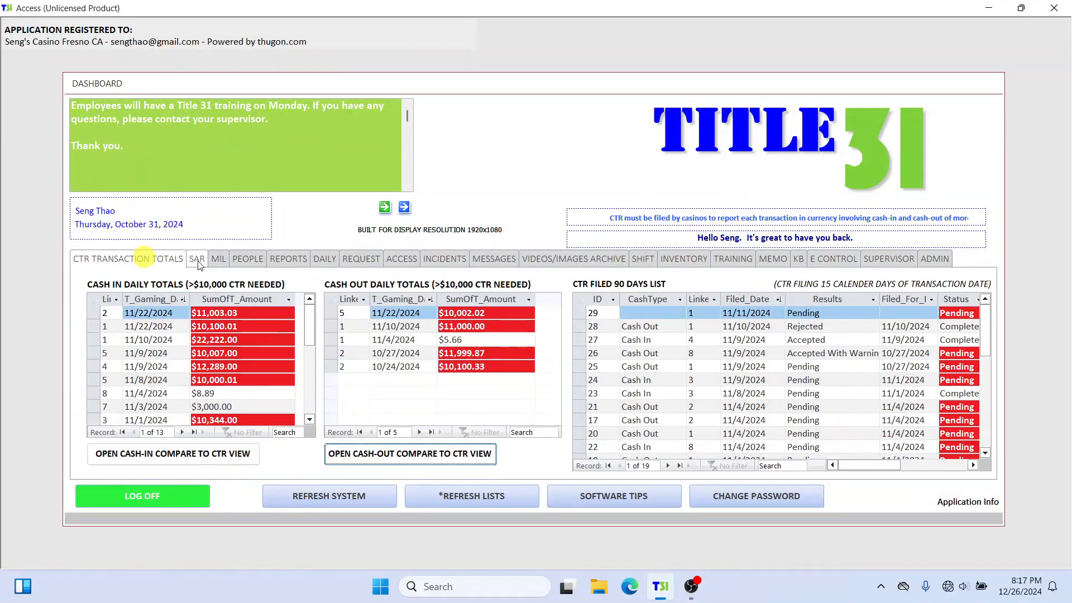
{"action": "left_click", "coordinate": [218, 260]}
{"action": "left_click", "coordinate": [192, 262]}
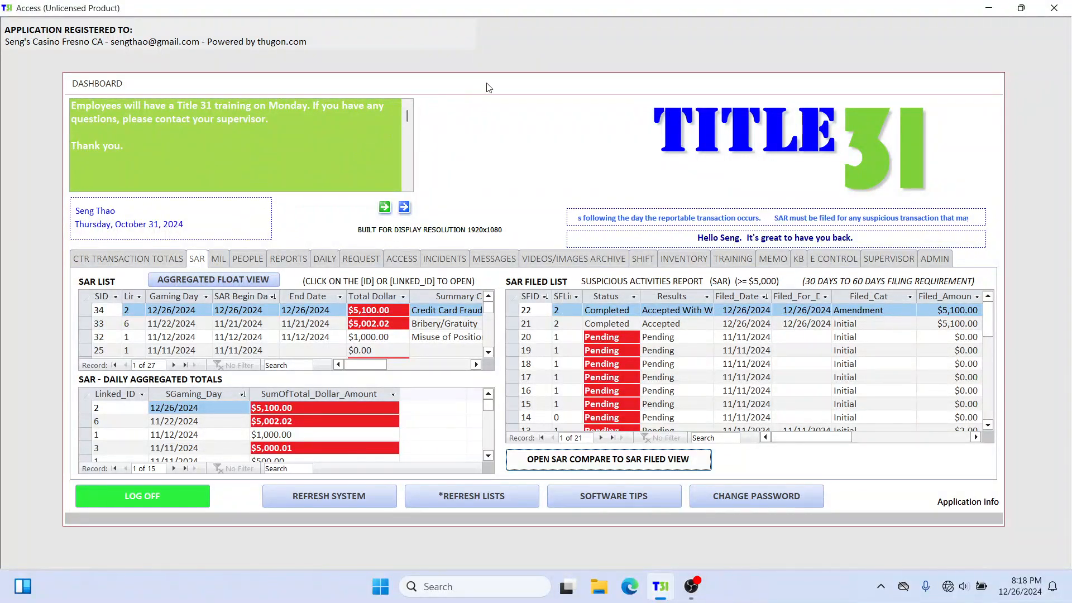
{"action": "left_click_drag", "start_coordinate": [488, 87], "coordinate": [482, 87]}
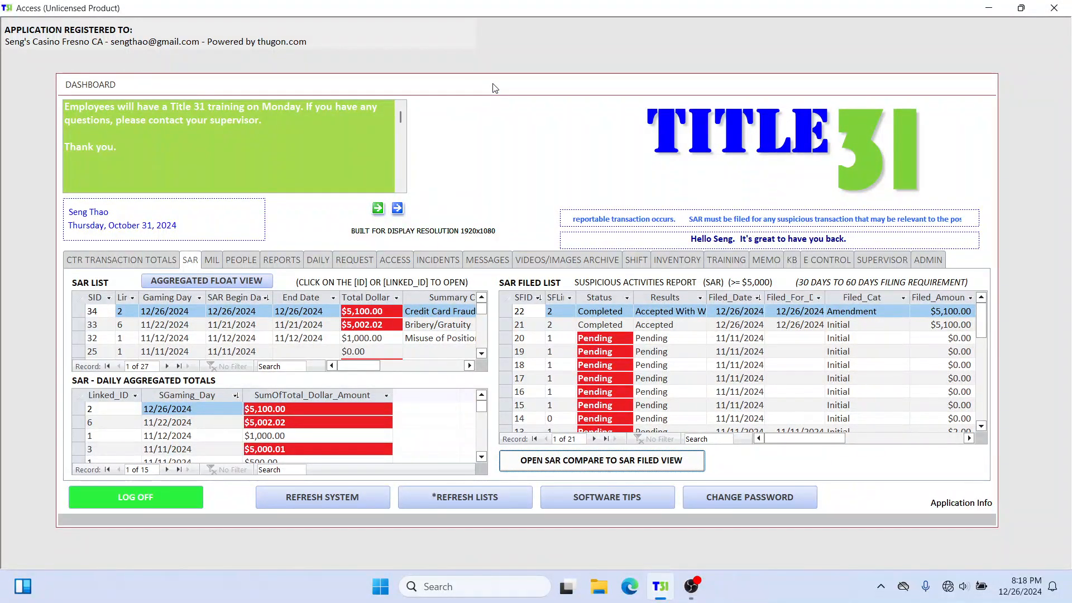